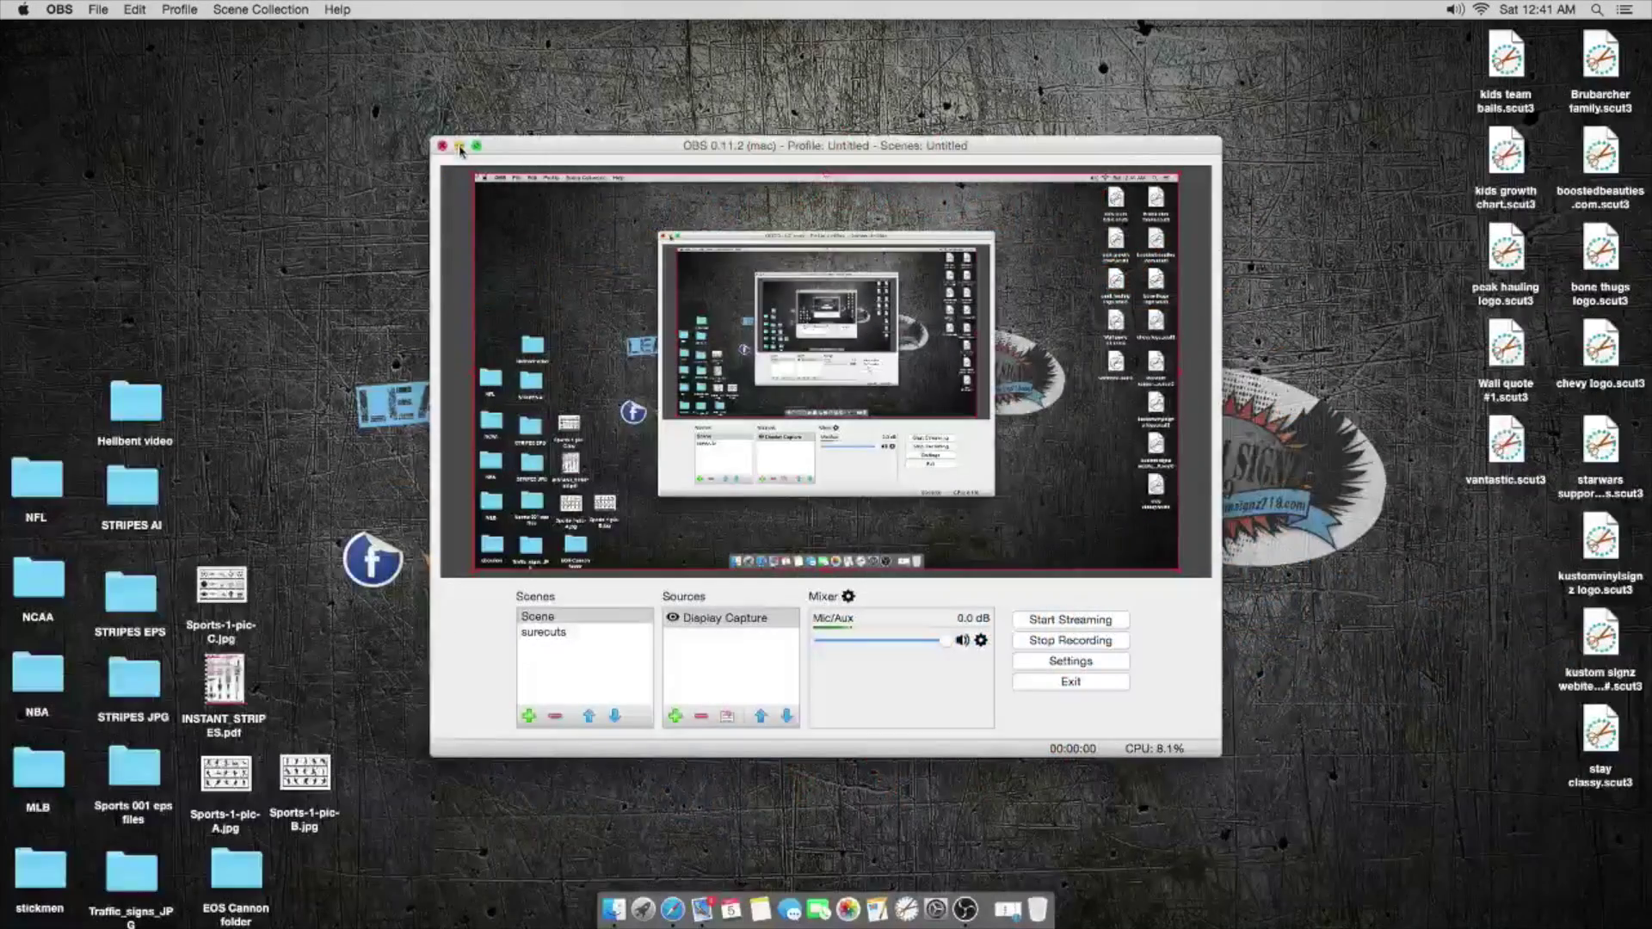
Step: Minimise the OBS recording window to reveal the desktop
click(460, 146)
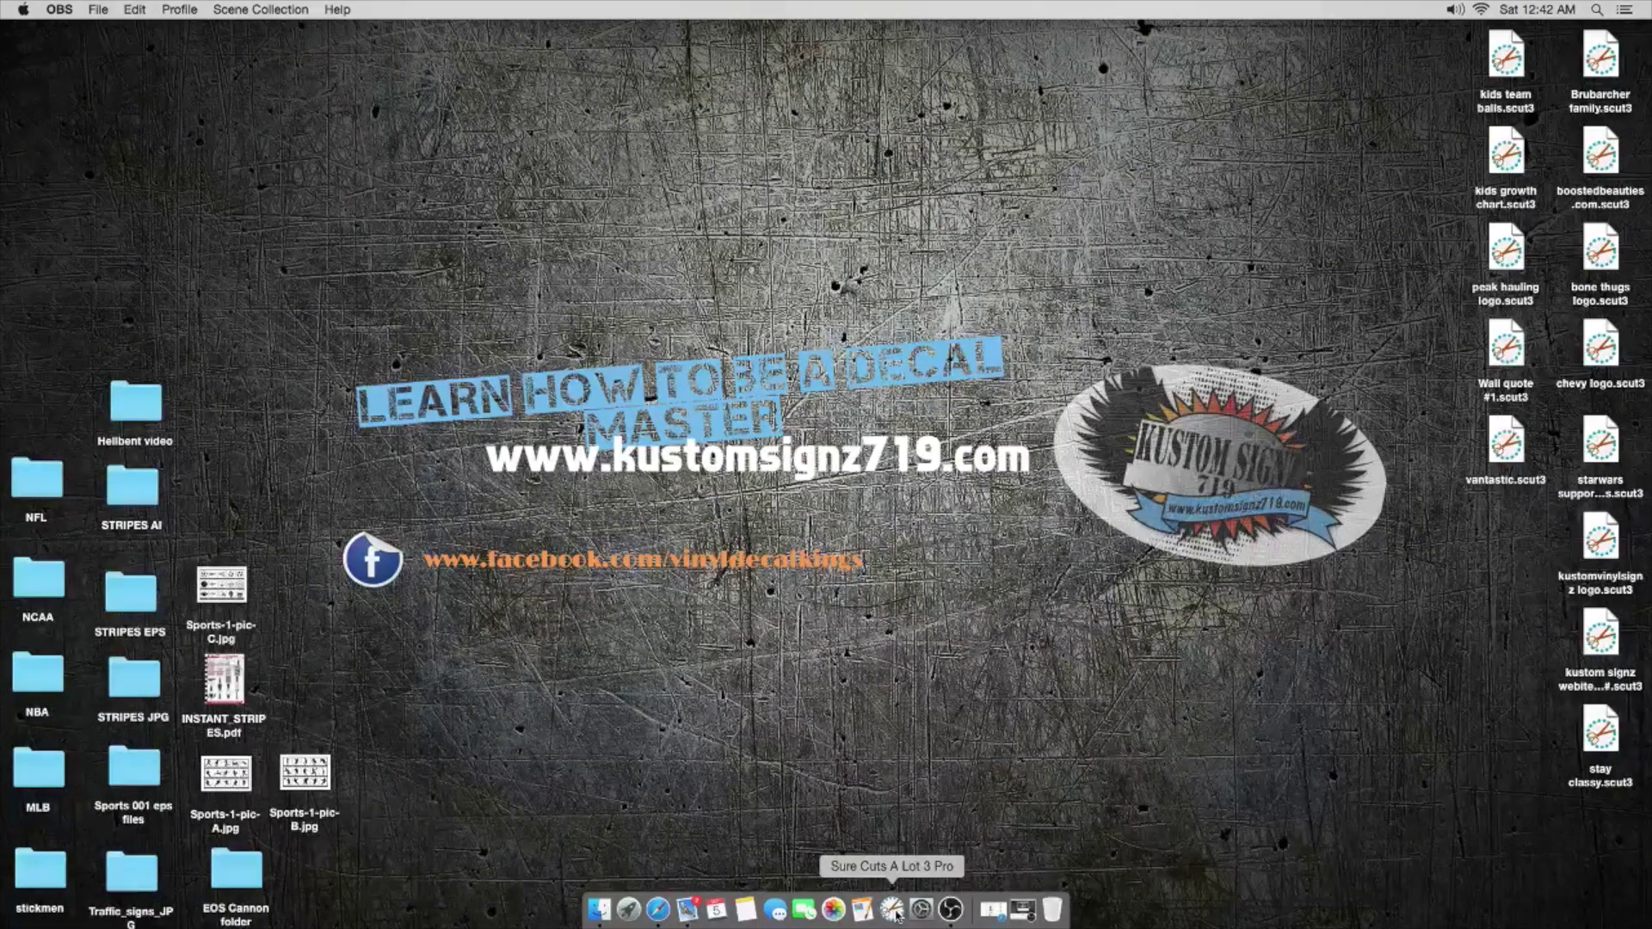
Step: Launch Sure Cuts A Lot 3 Pro from the Dock
click(894, 910)
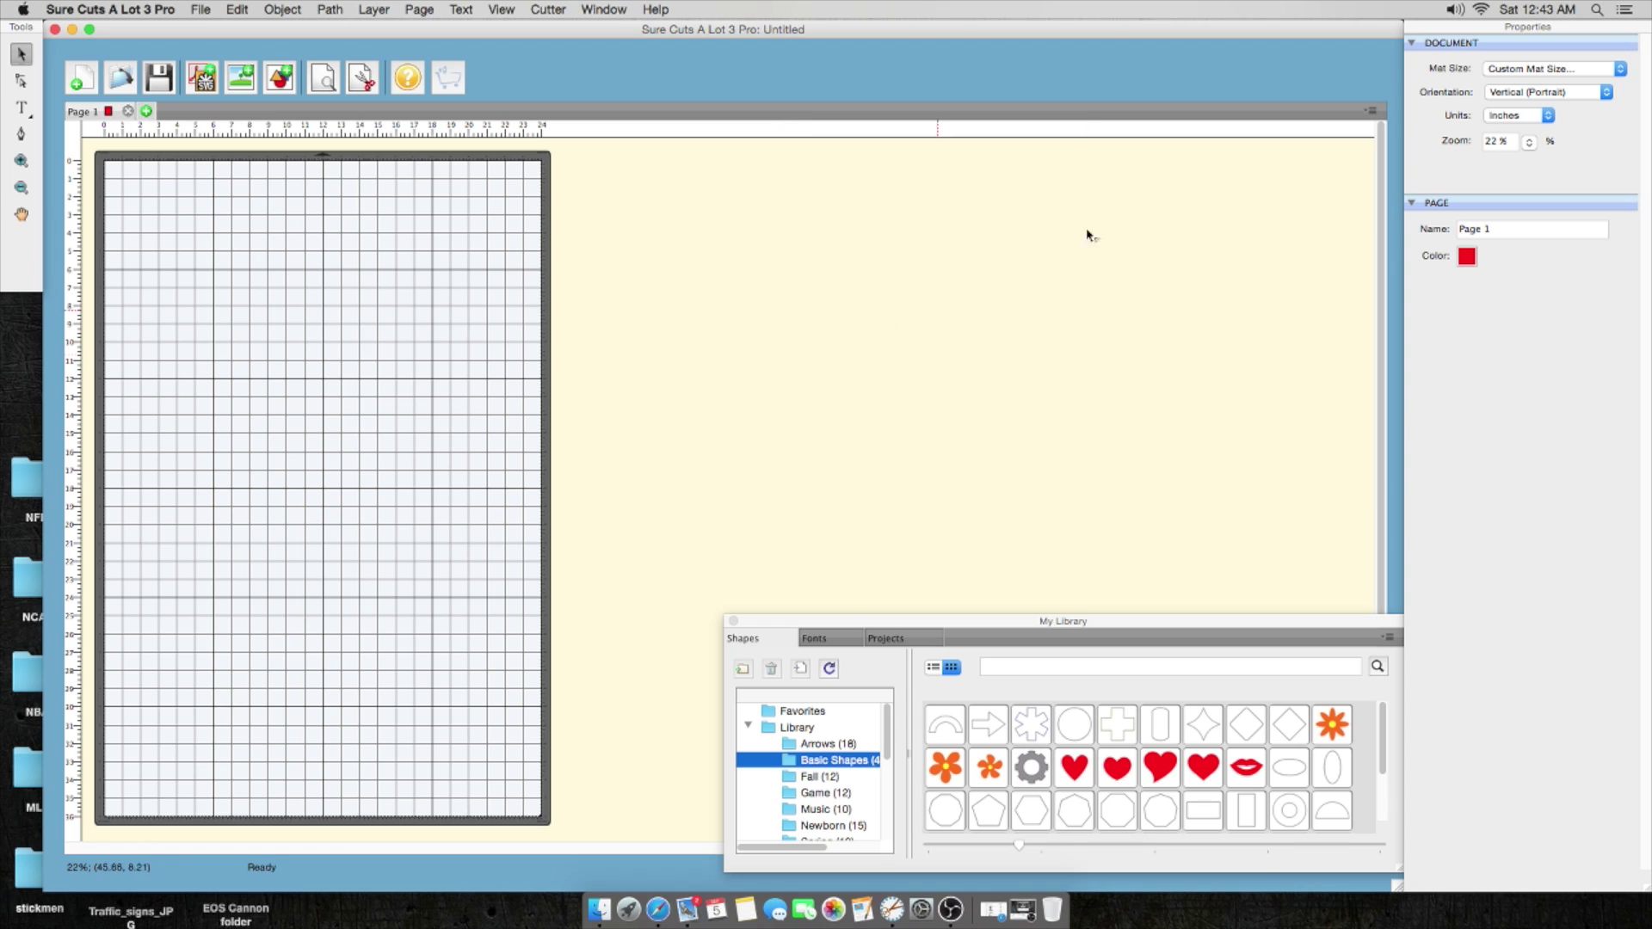
Step: Show the available mat sizes for the blank untitled document
click(1508, 76)
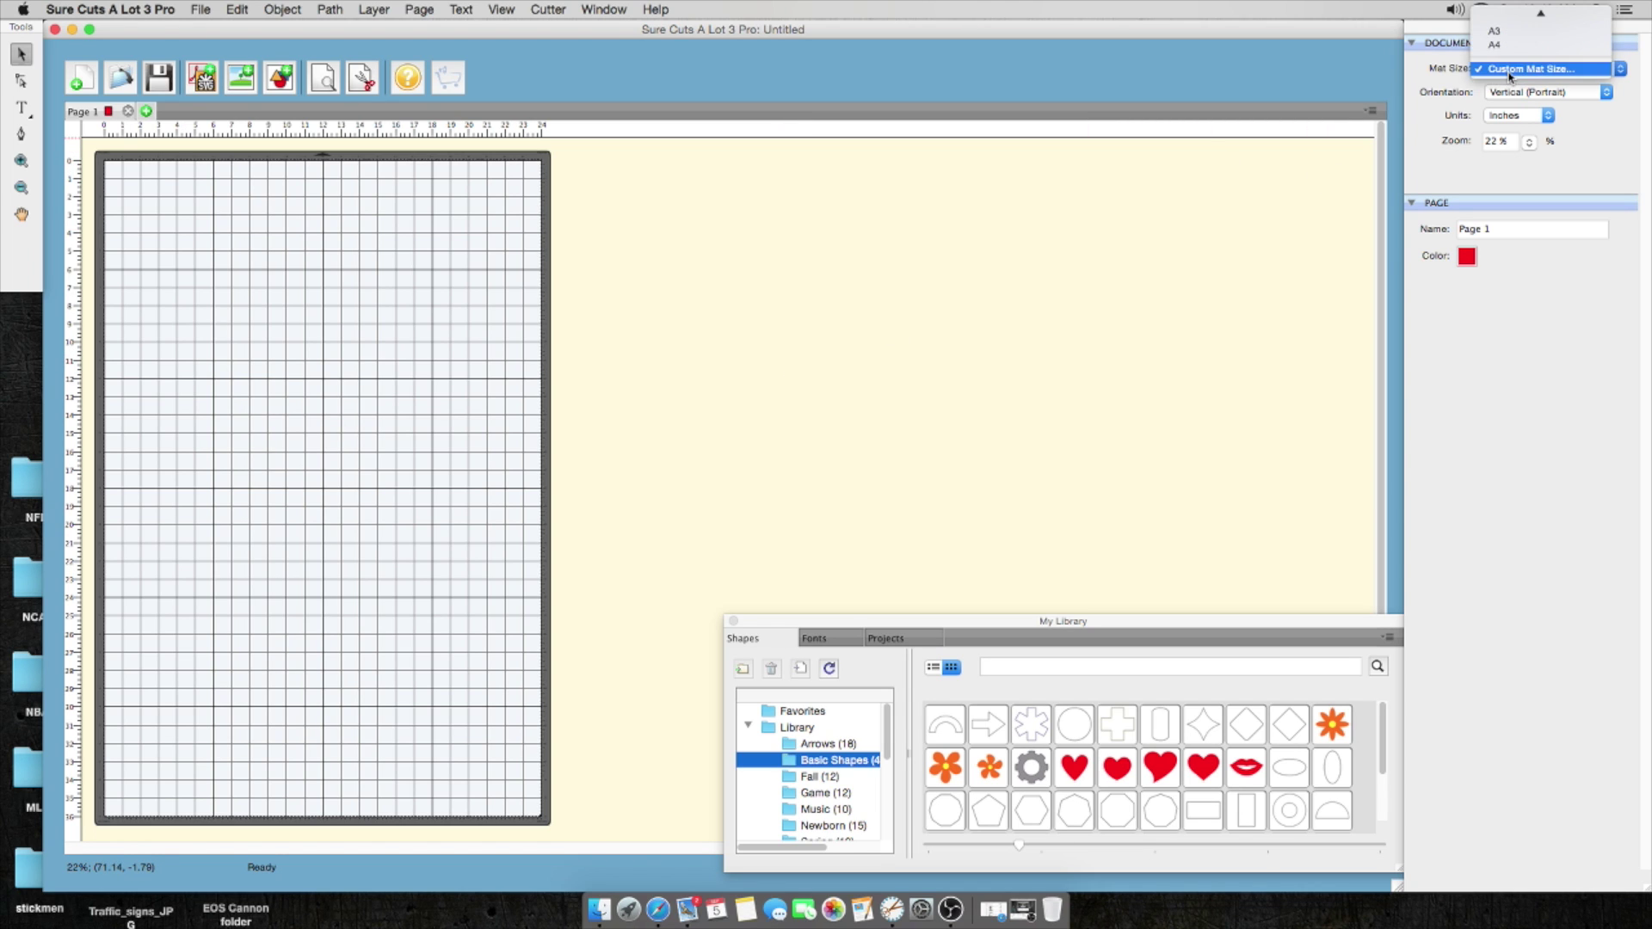
Step: Set a custom mat height of 24 inches, making the mat 24 × 24
click(1508, 73)
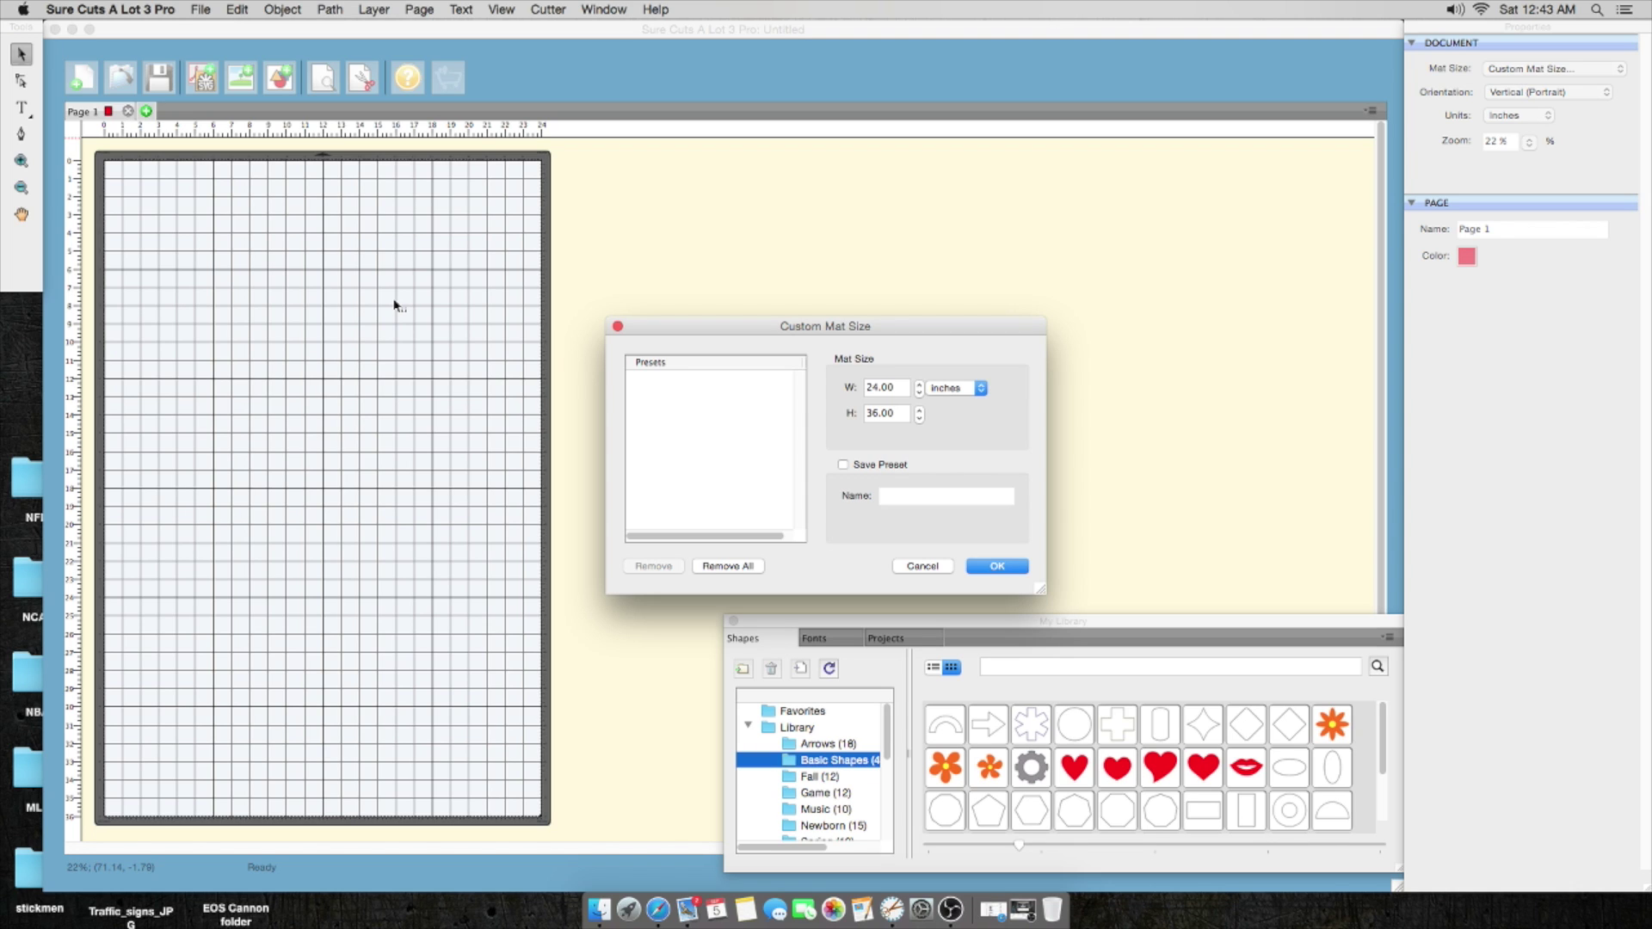
click(897, 414)
key(BackSpace)
key(BackSpace)
key(BackSpace)
key(BackSpace)
key(BackSpace)
text(24)
key(Return)
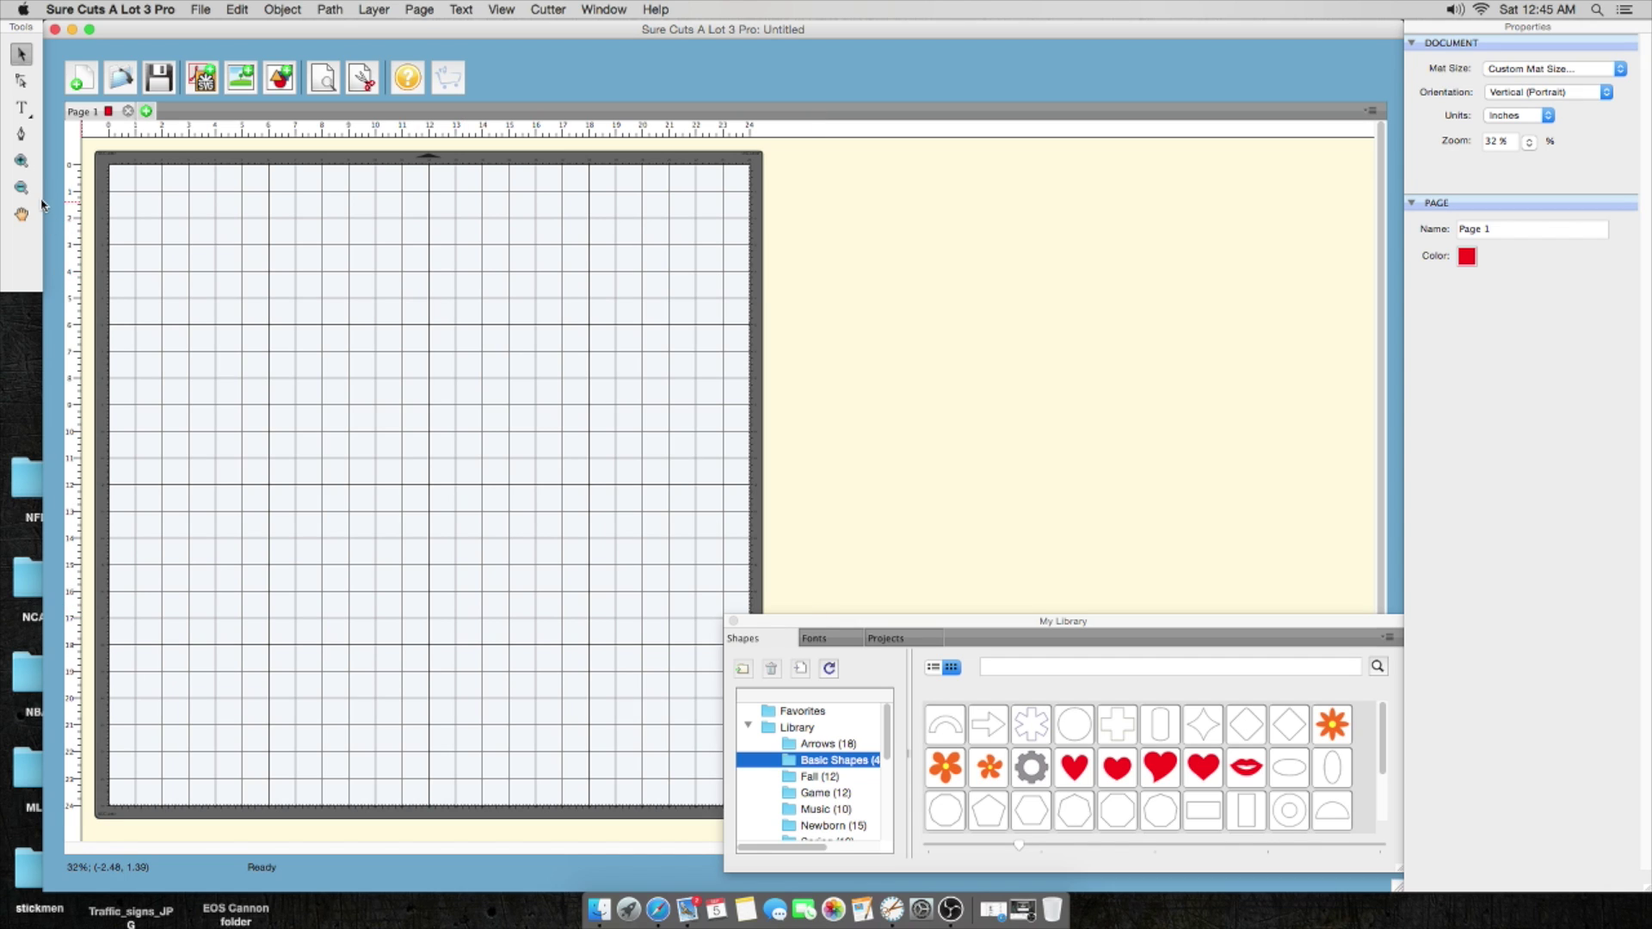
Step: Switch to the Text tool, with Helvetica at 1.00 inch
click(22, 107)
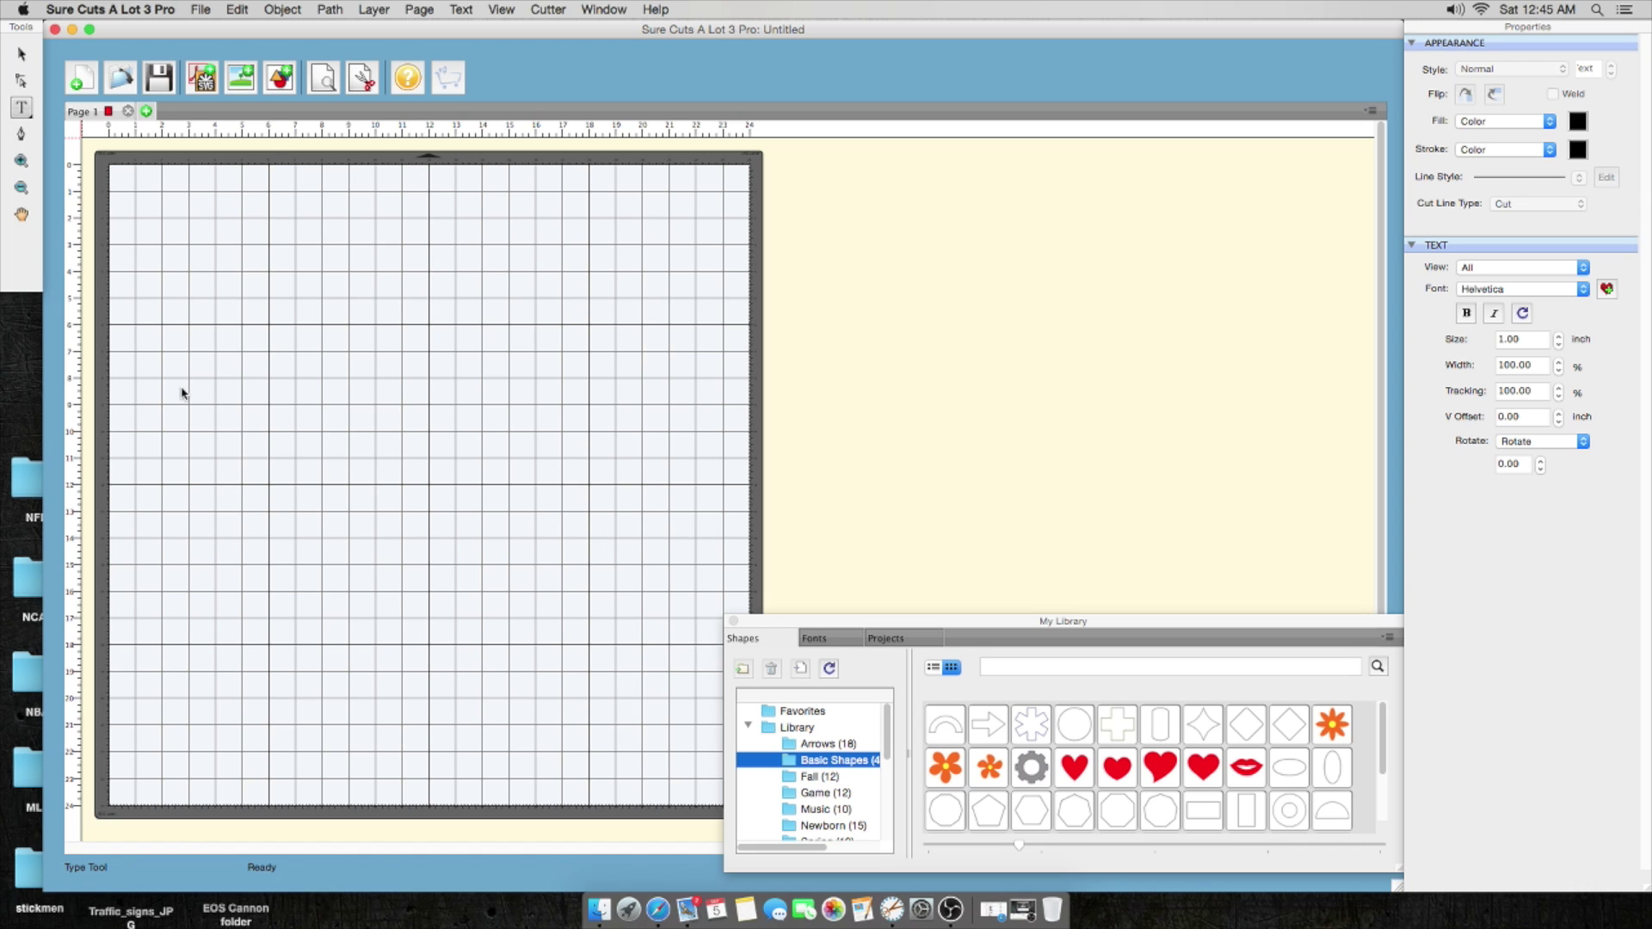
Step: Add the text line 'In Memory' on the mat
click(406, 410)
text(In Memory)
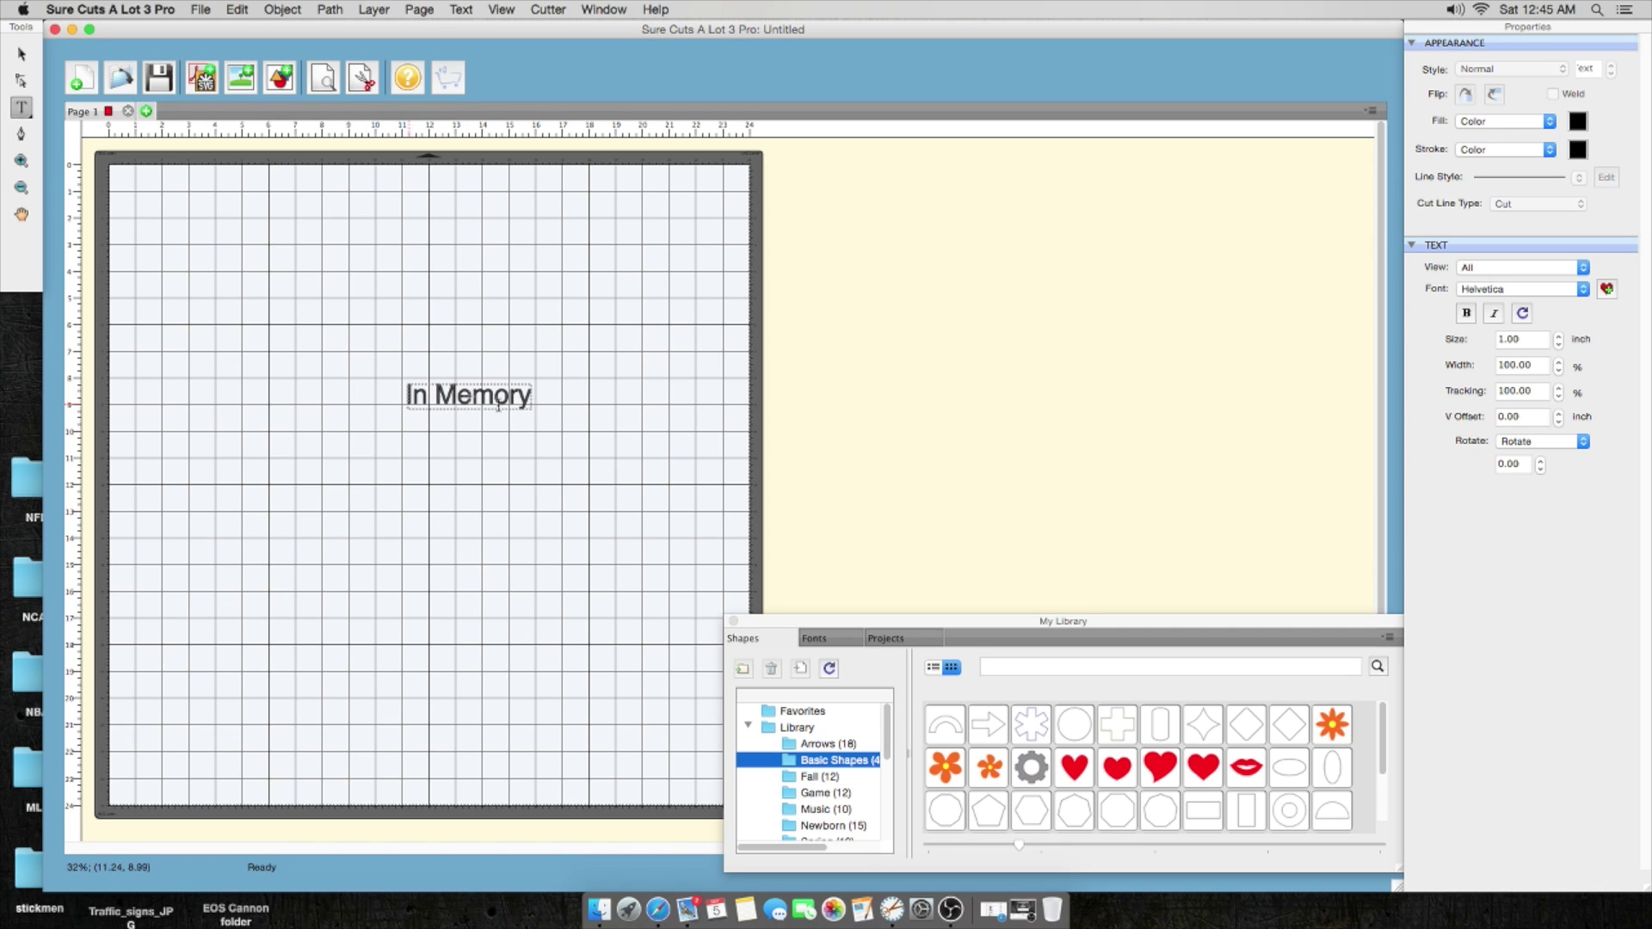
click(281, 504)
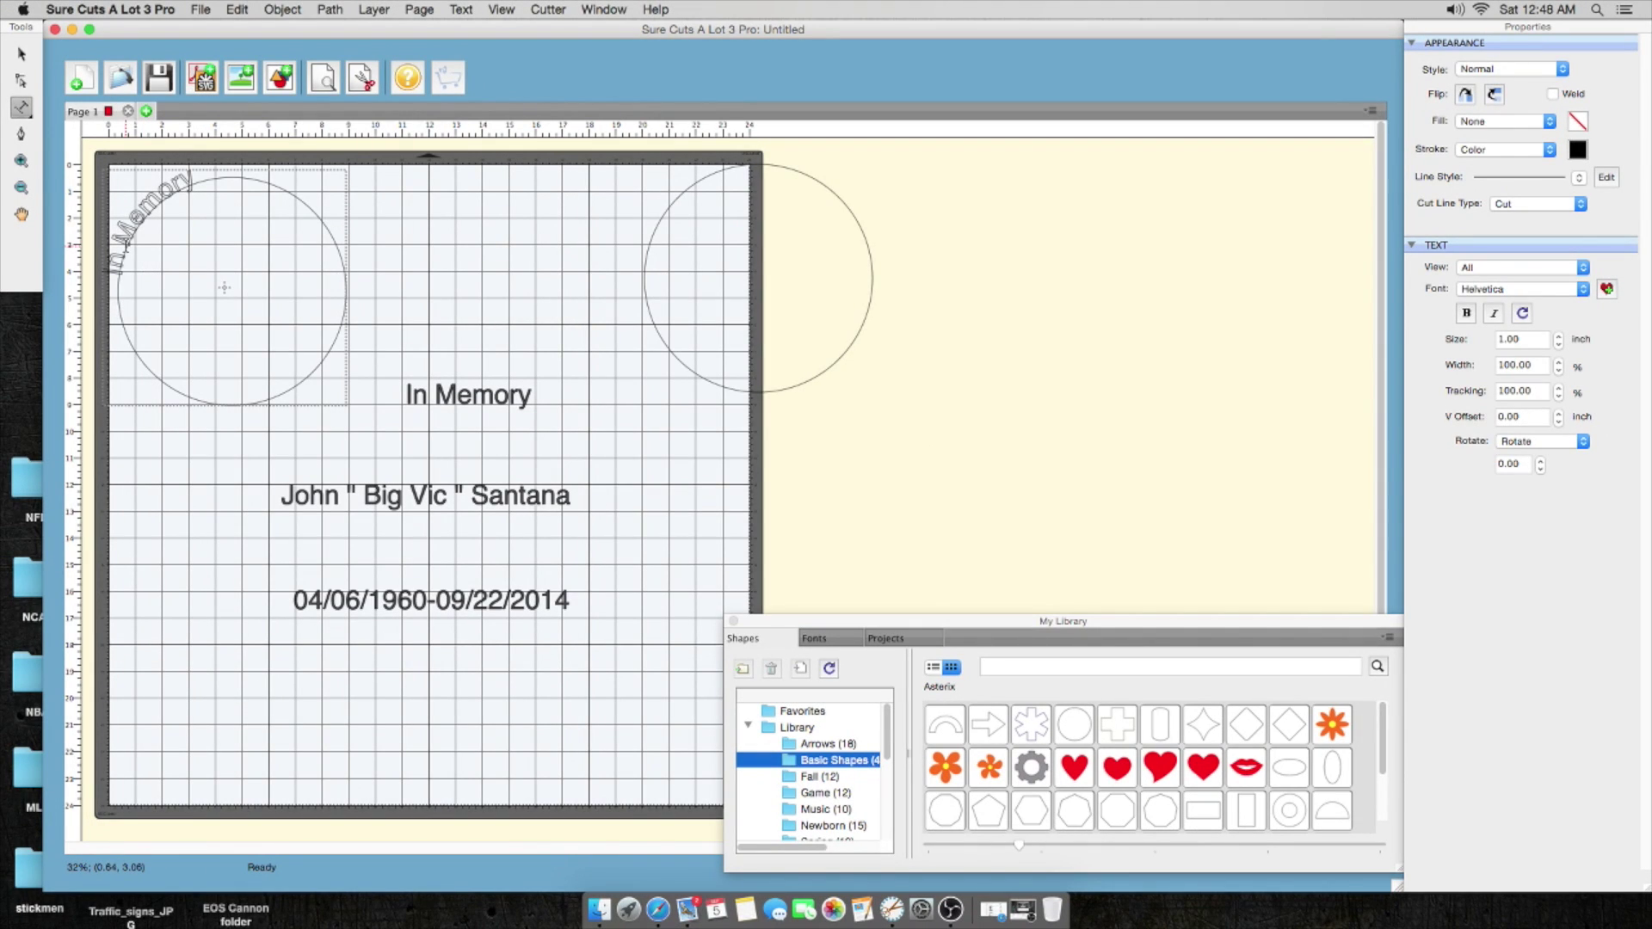
Step: Retype the curved circle text so it reads 'In Loving Memory'
key(BackSpace)
key(BackSpace)
key(BackSpace)
key(BackSpace)
key(BackSpace)
key(BackSpace)
key(BackSpace)
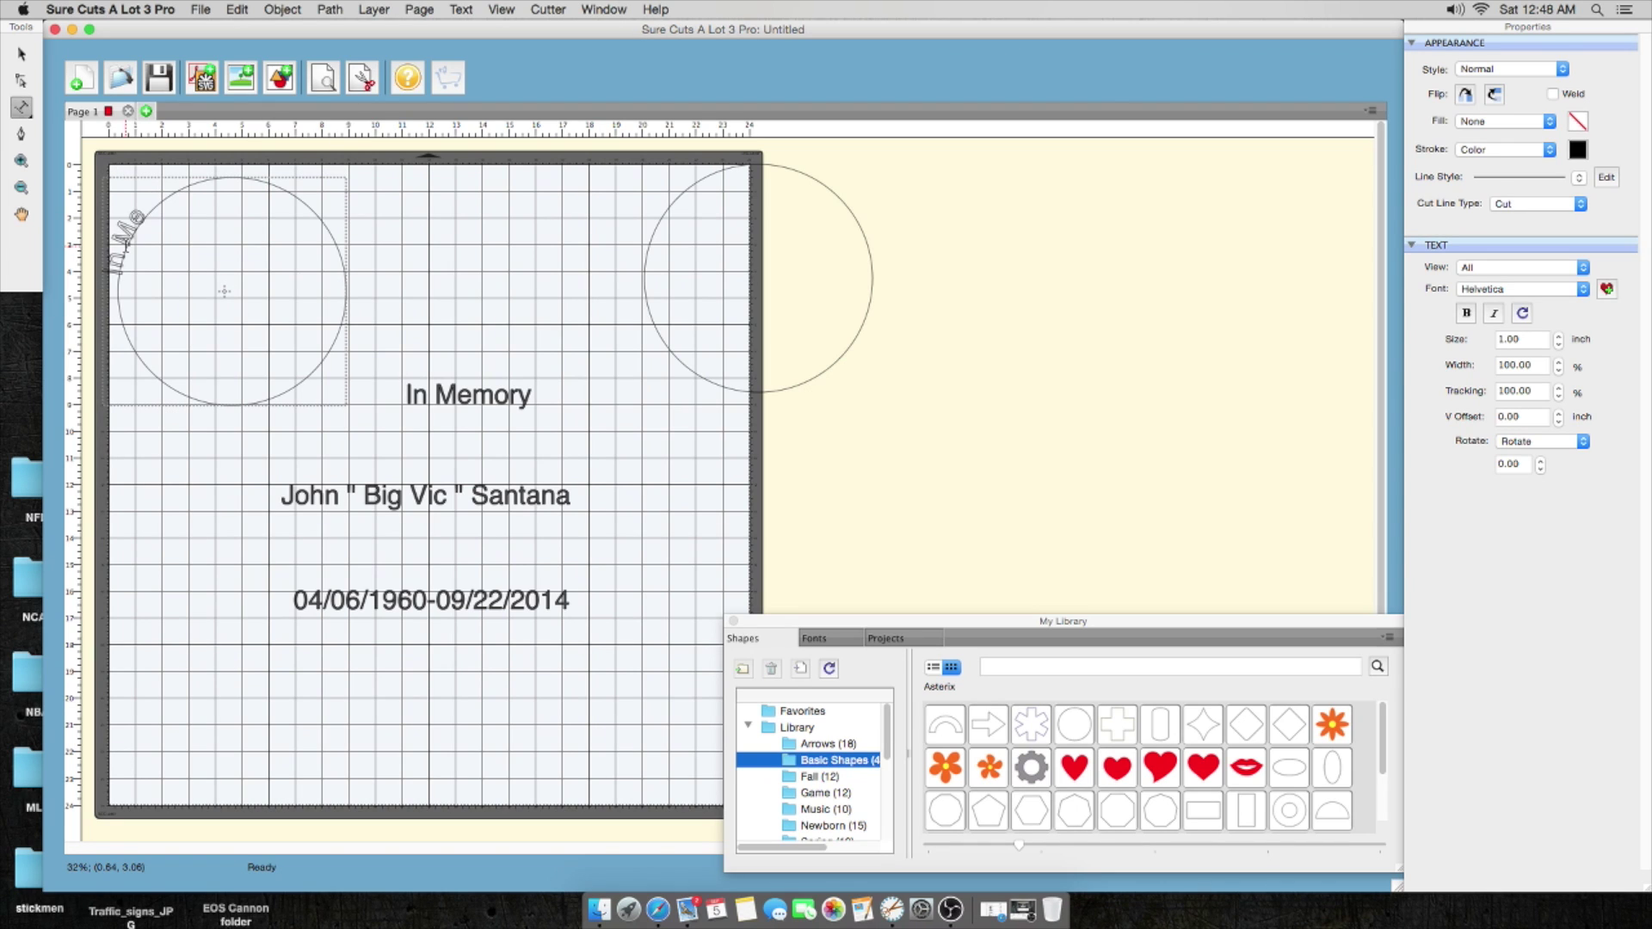
text(Loving Memory)
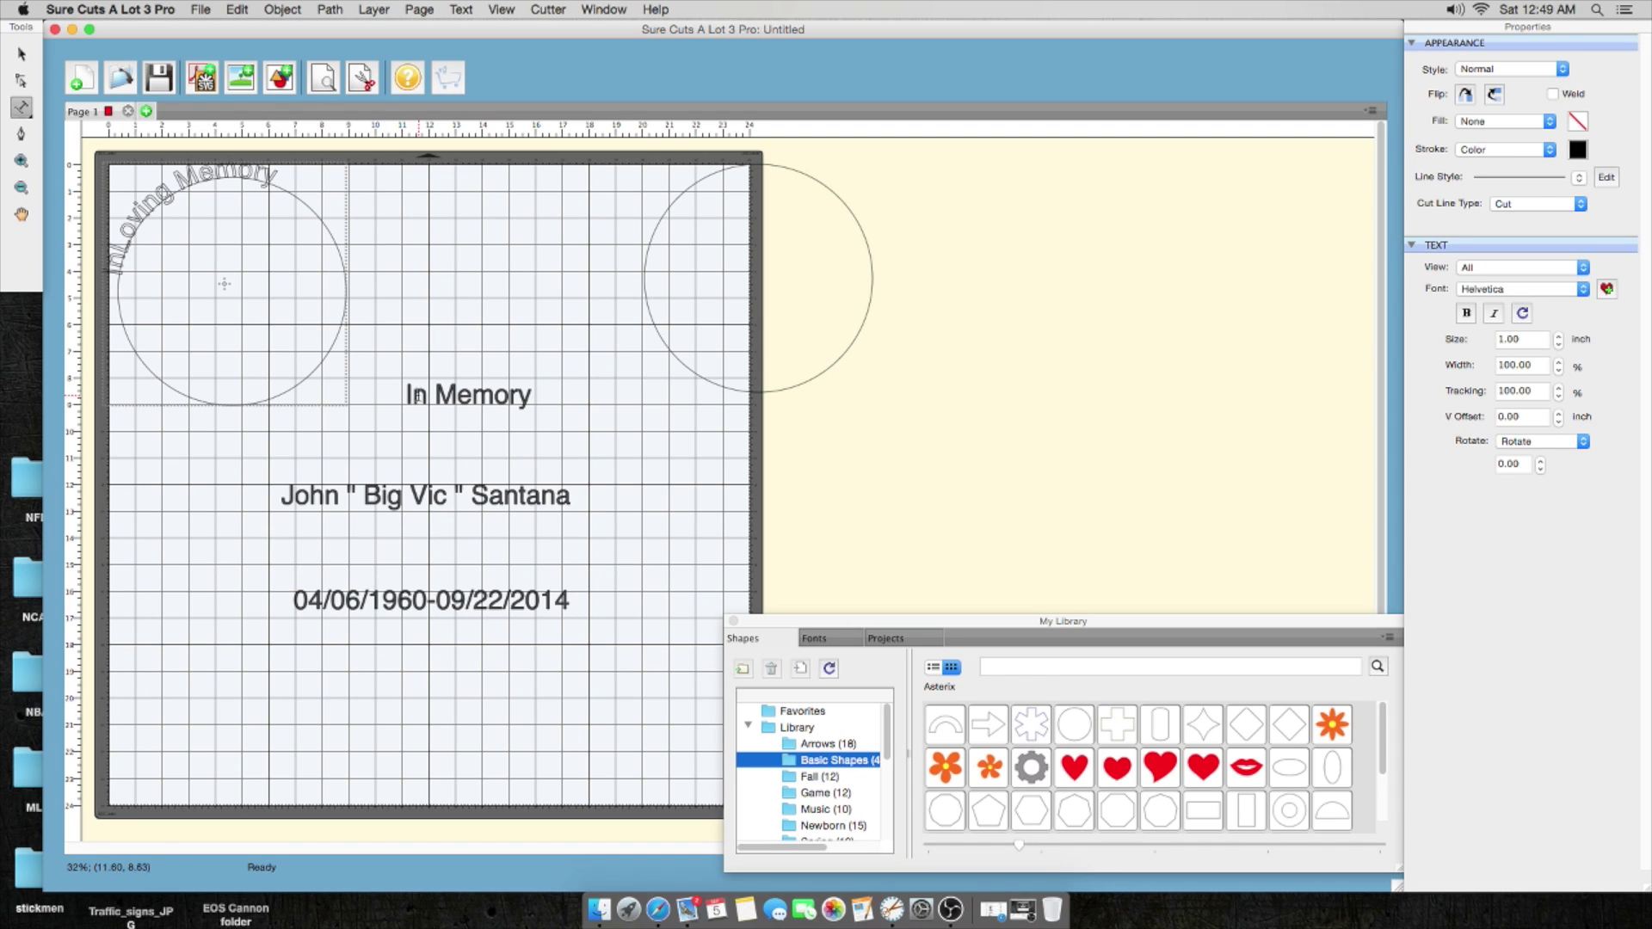
key(super+z)
click(22, 55)
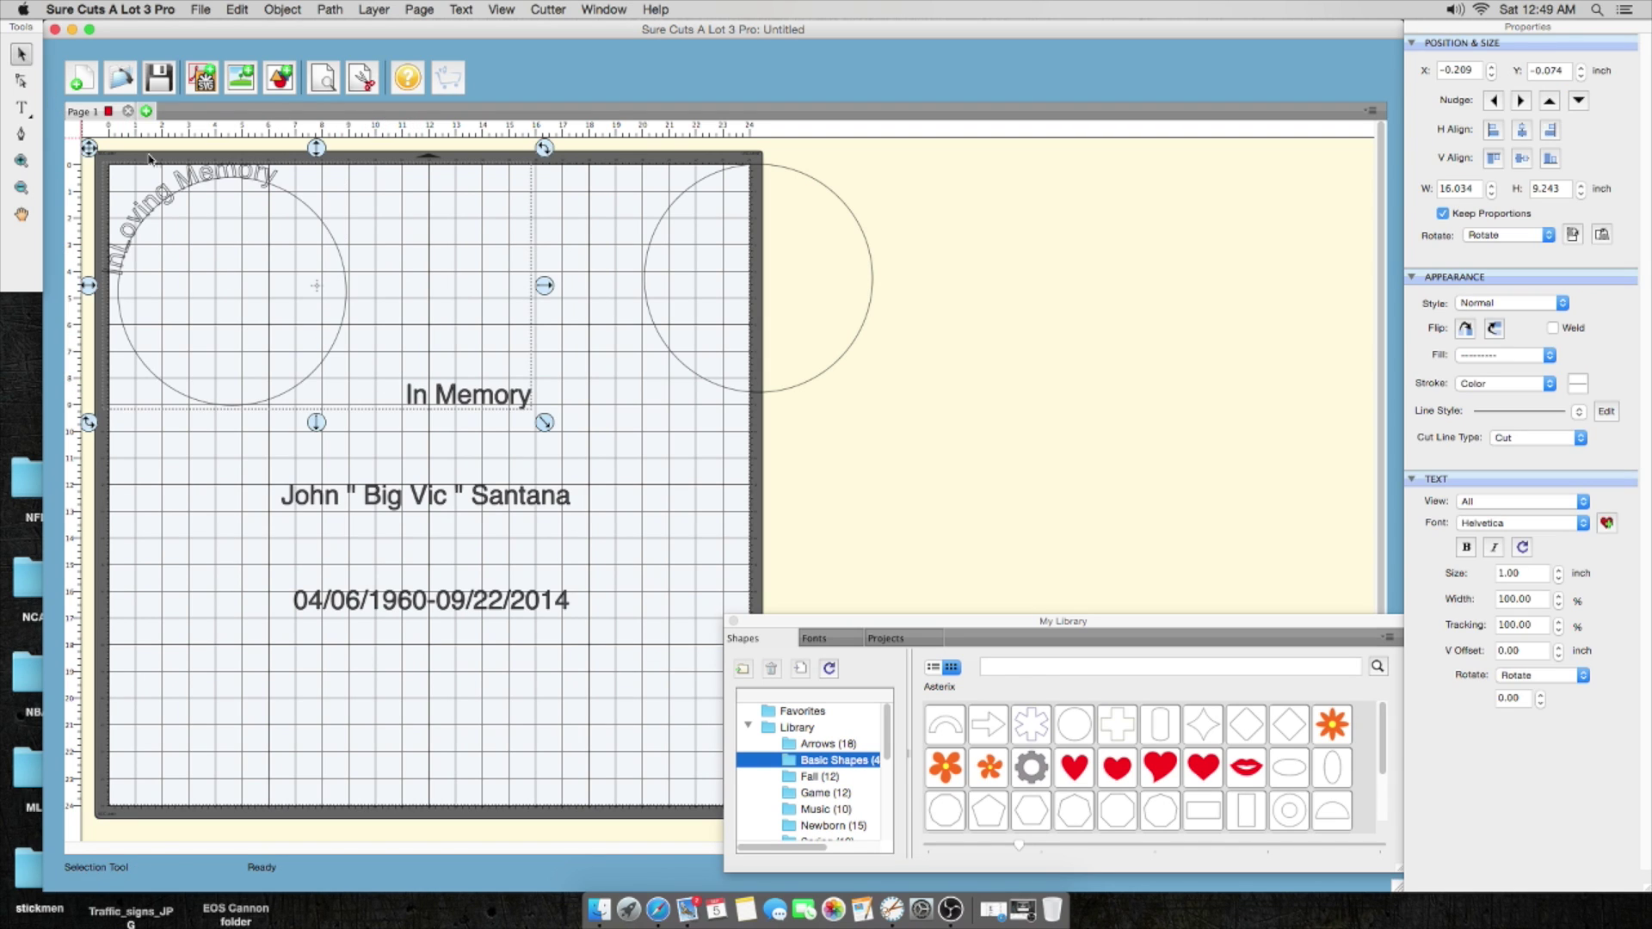
key(super+z)
key(super+z)
click(414, 450)
click(318, 327)
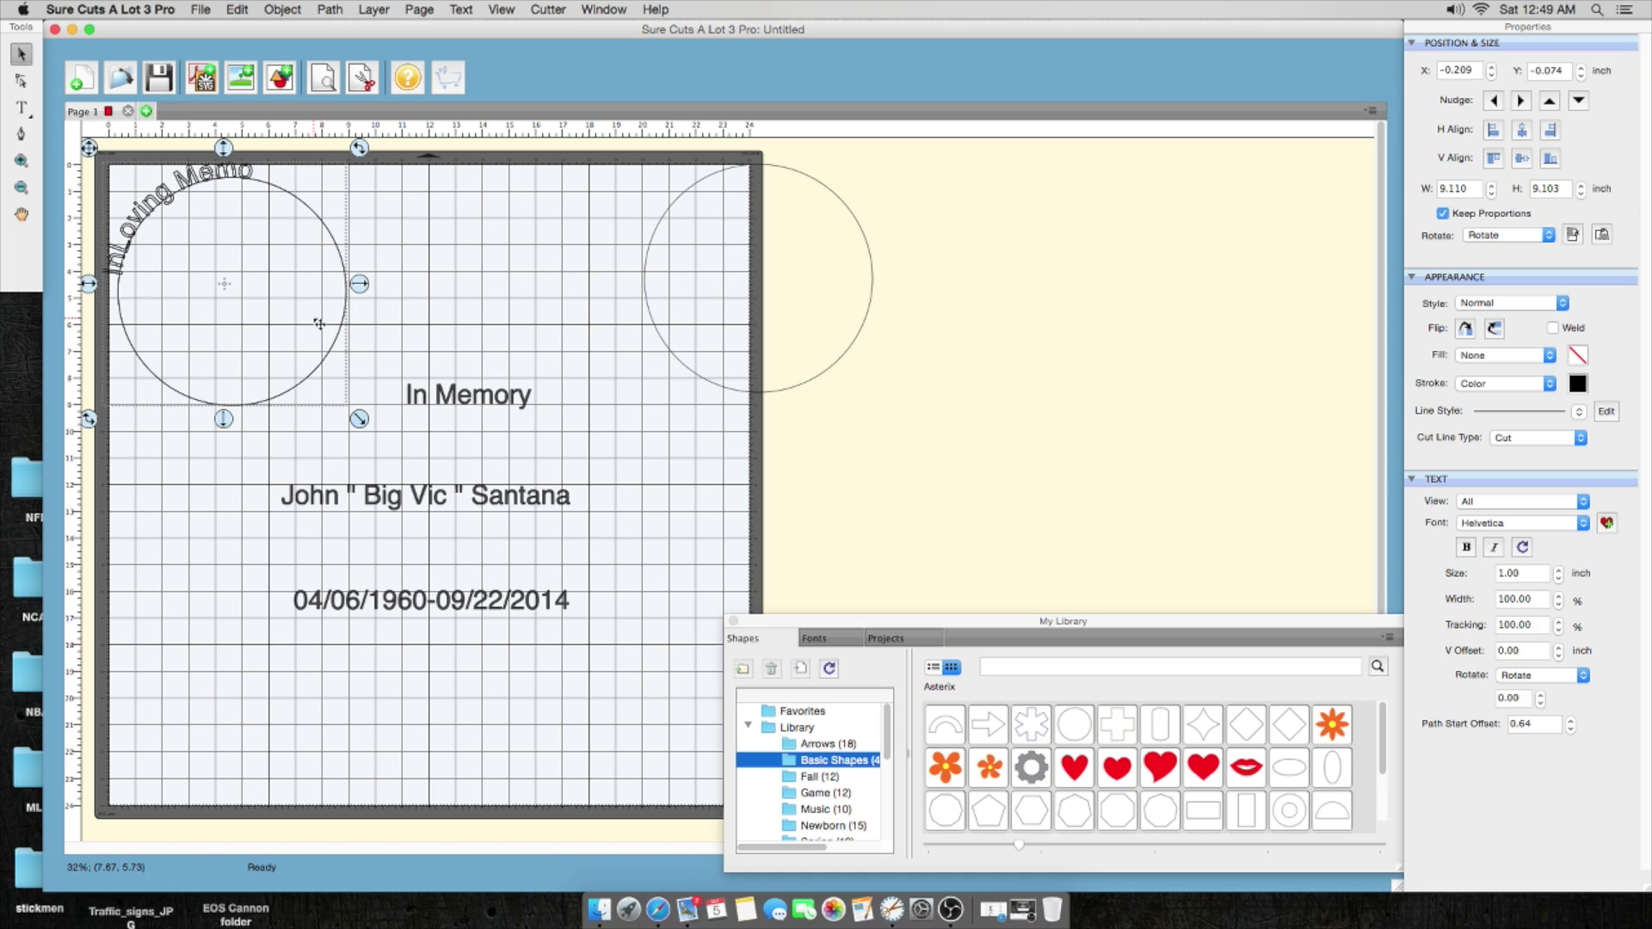
click(21, 106)
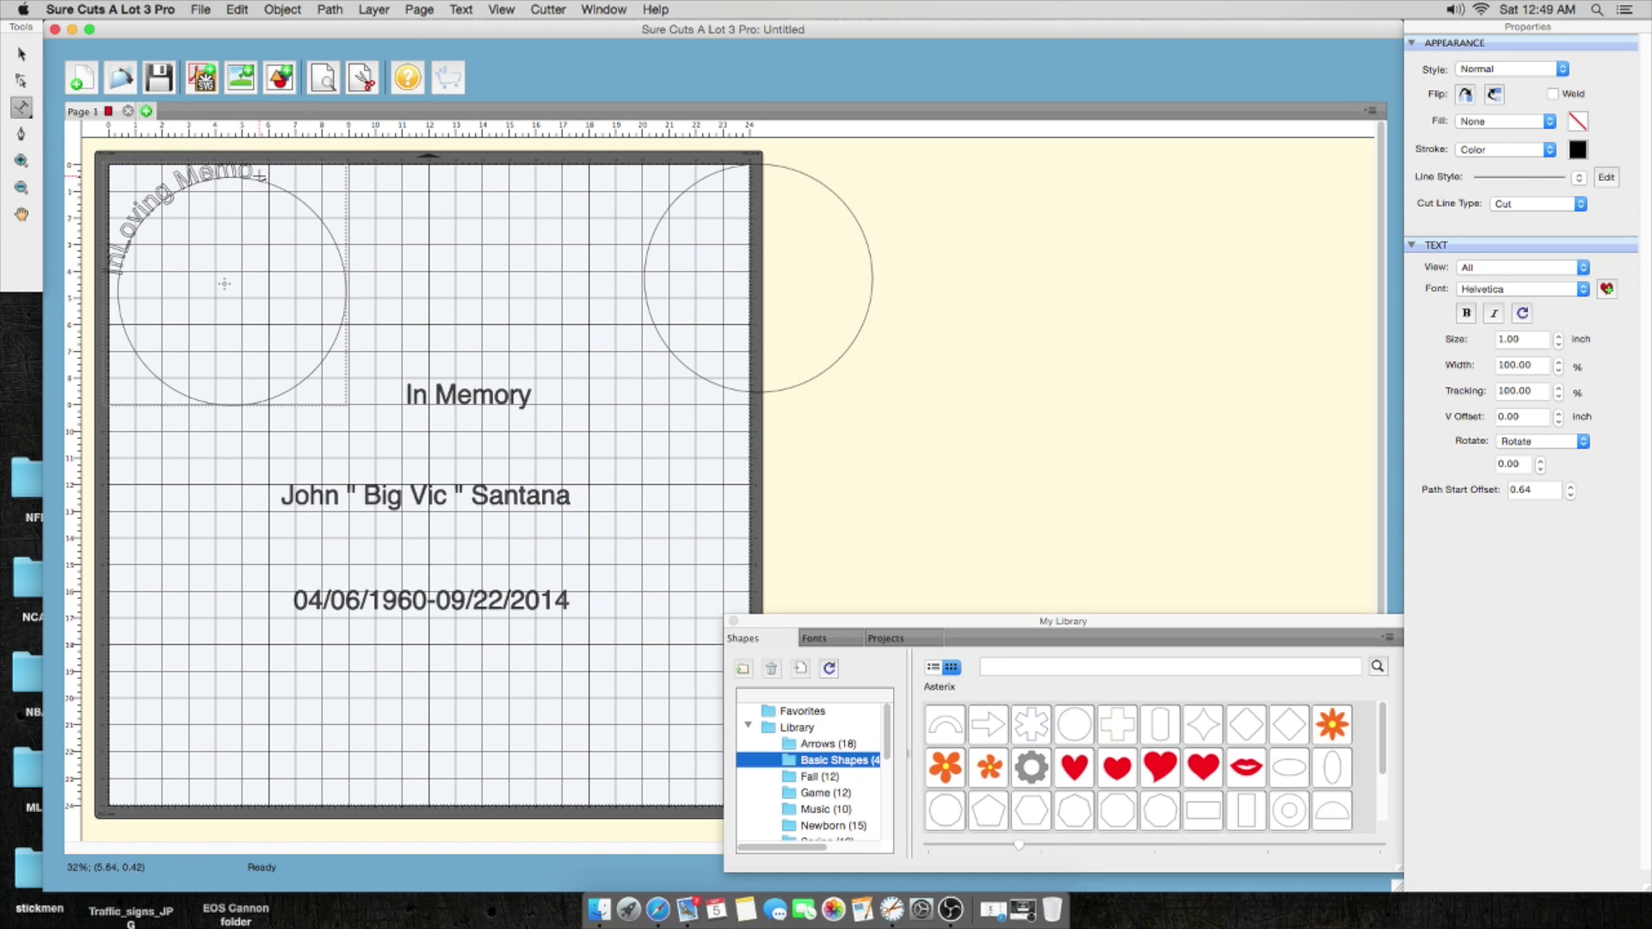
text(r)
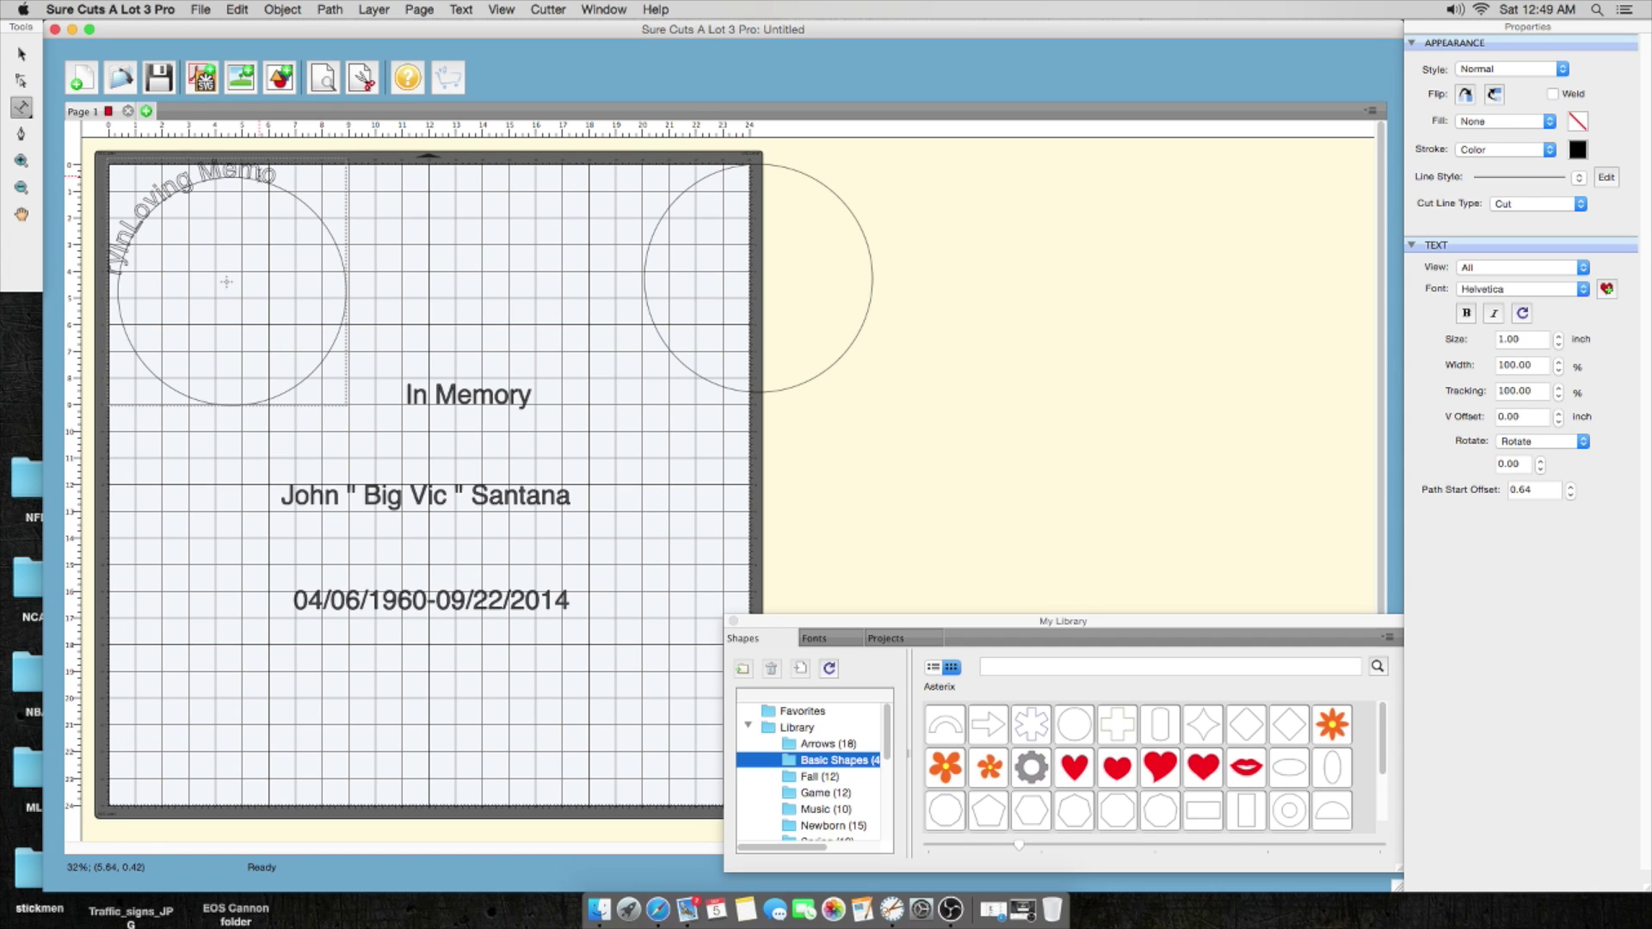
text(y)
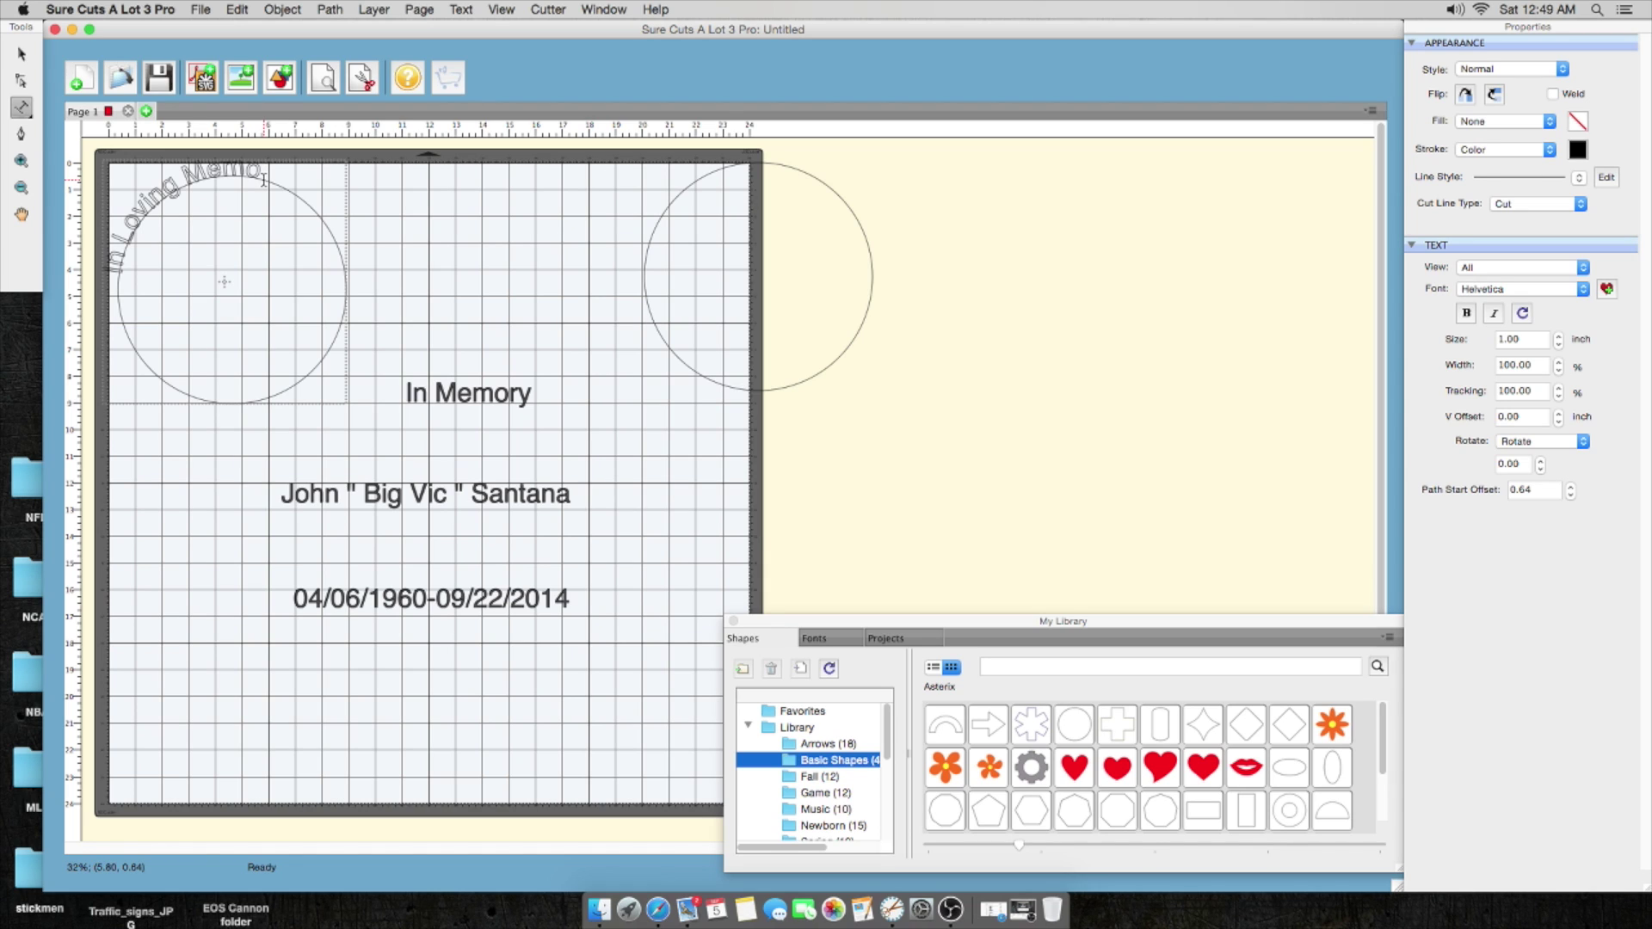
text( ry)
click(22, 54)
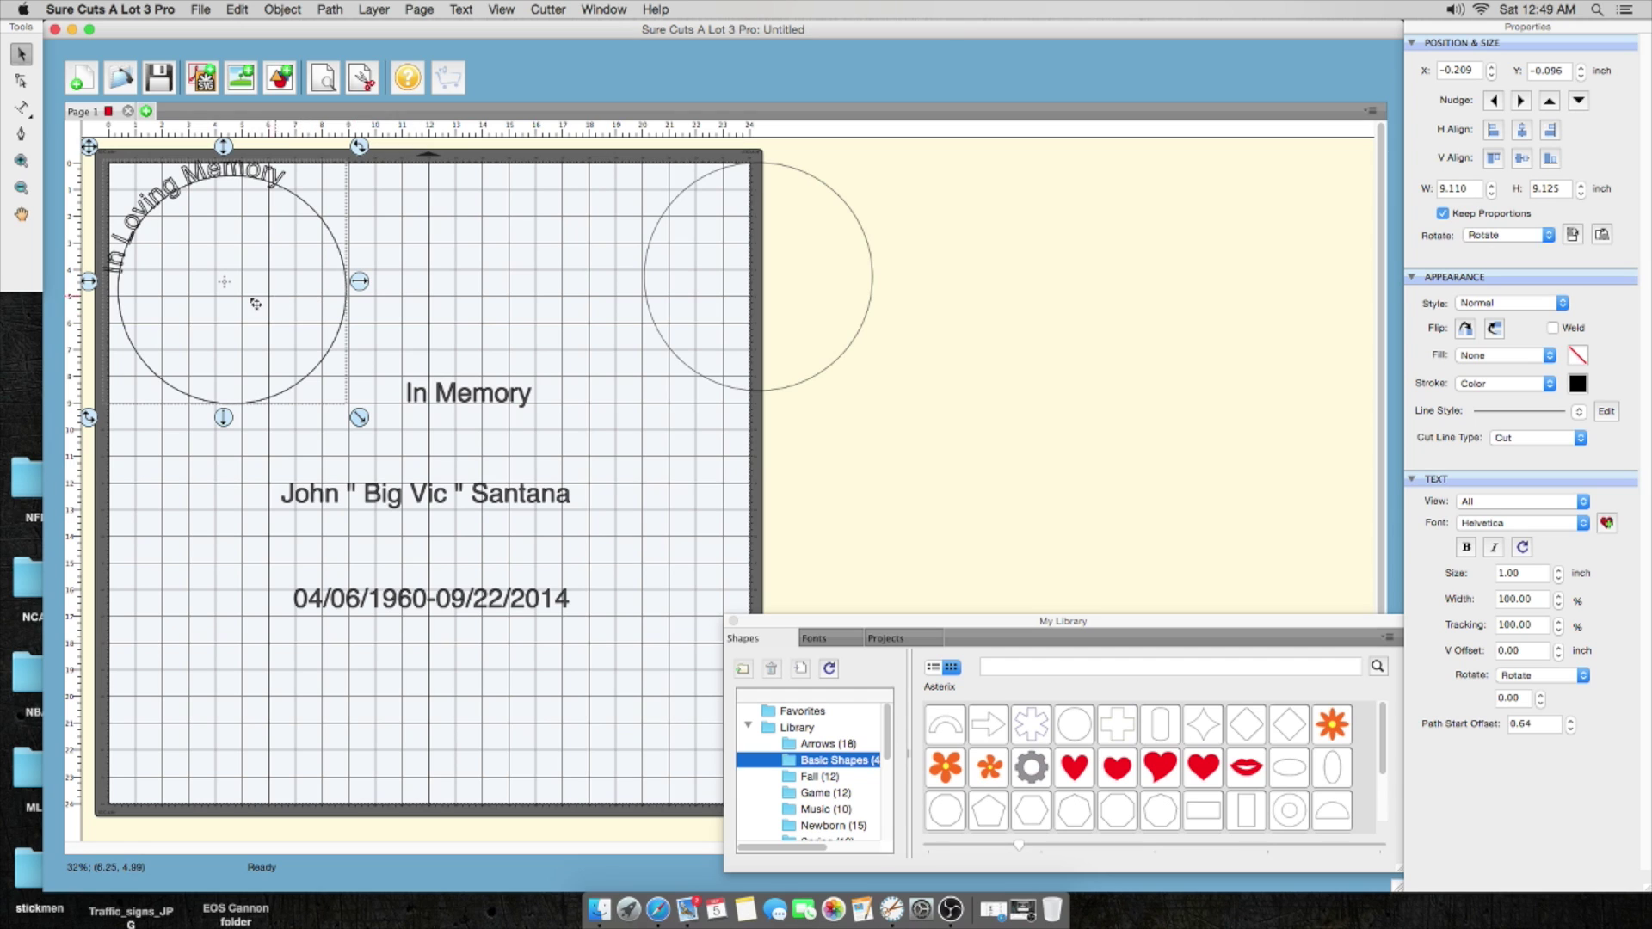
Step: Move the circle with arched text lower and delete the straight 'In Memory' line
drag(256, 303, 272, 367)
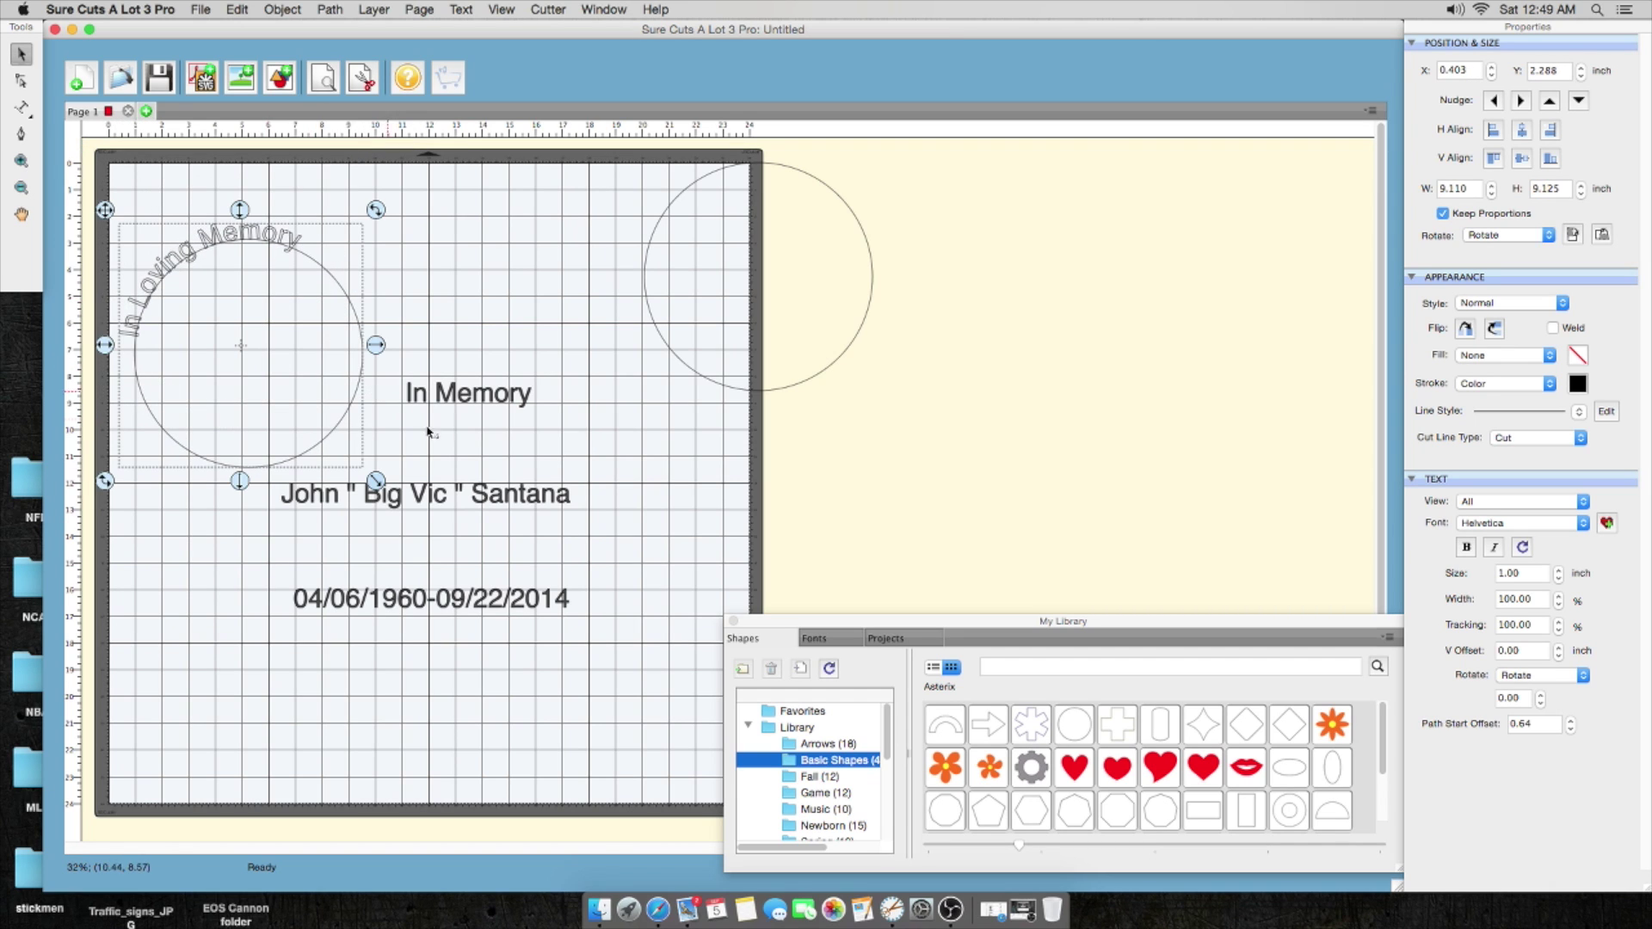
click(464, 394)
key(Delete)
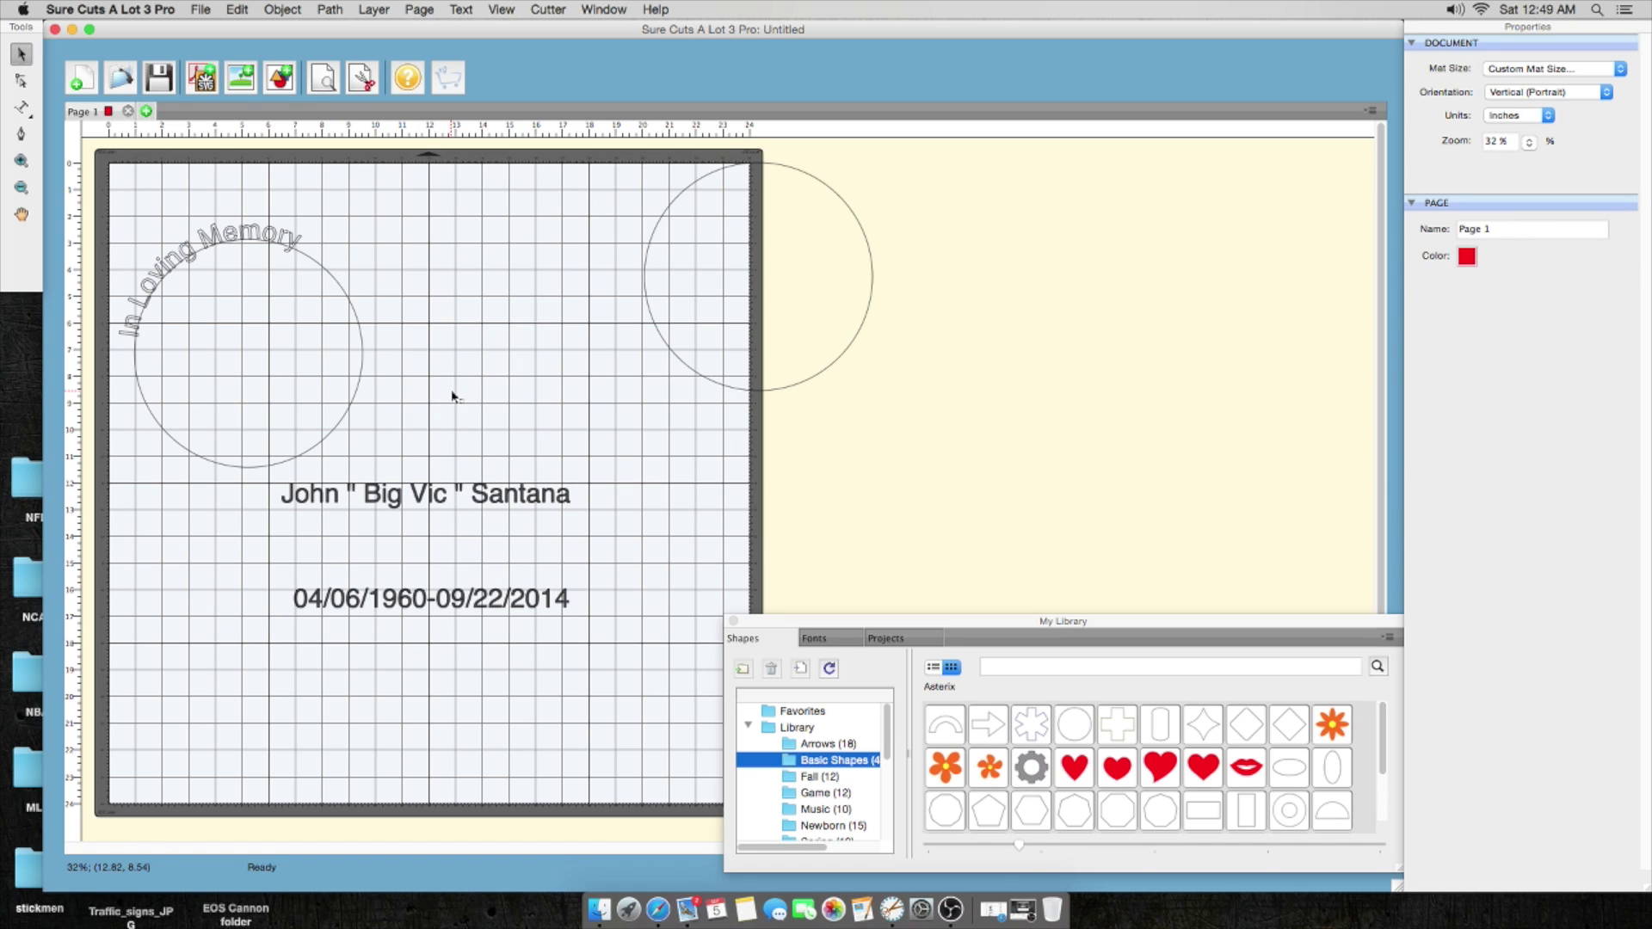
Step: Enlarge the arched text to 1.30 inch and show the fonts list
click(307, 346)
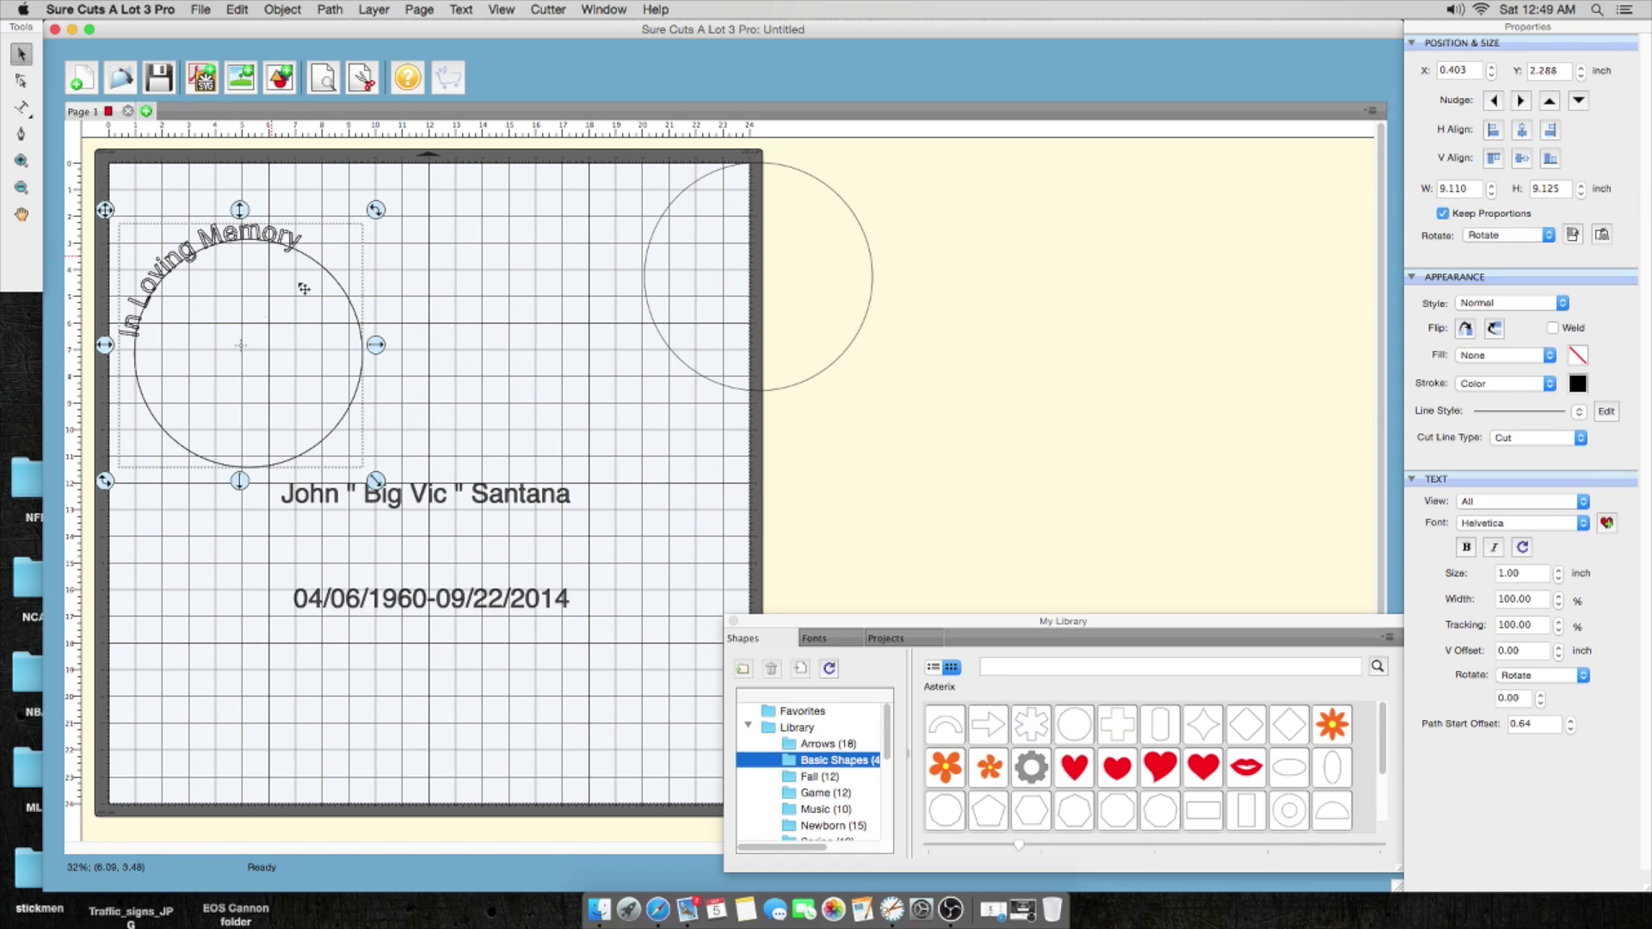
click(1559, 570)
click(1559, 570)
click(1559, 570)
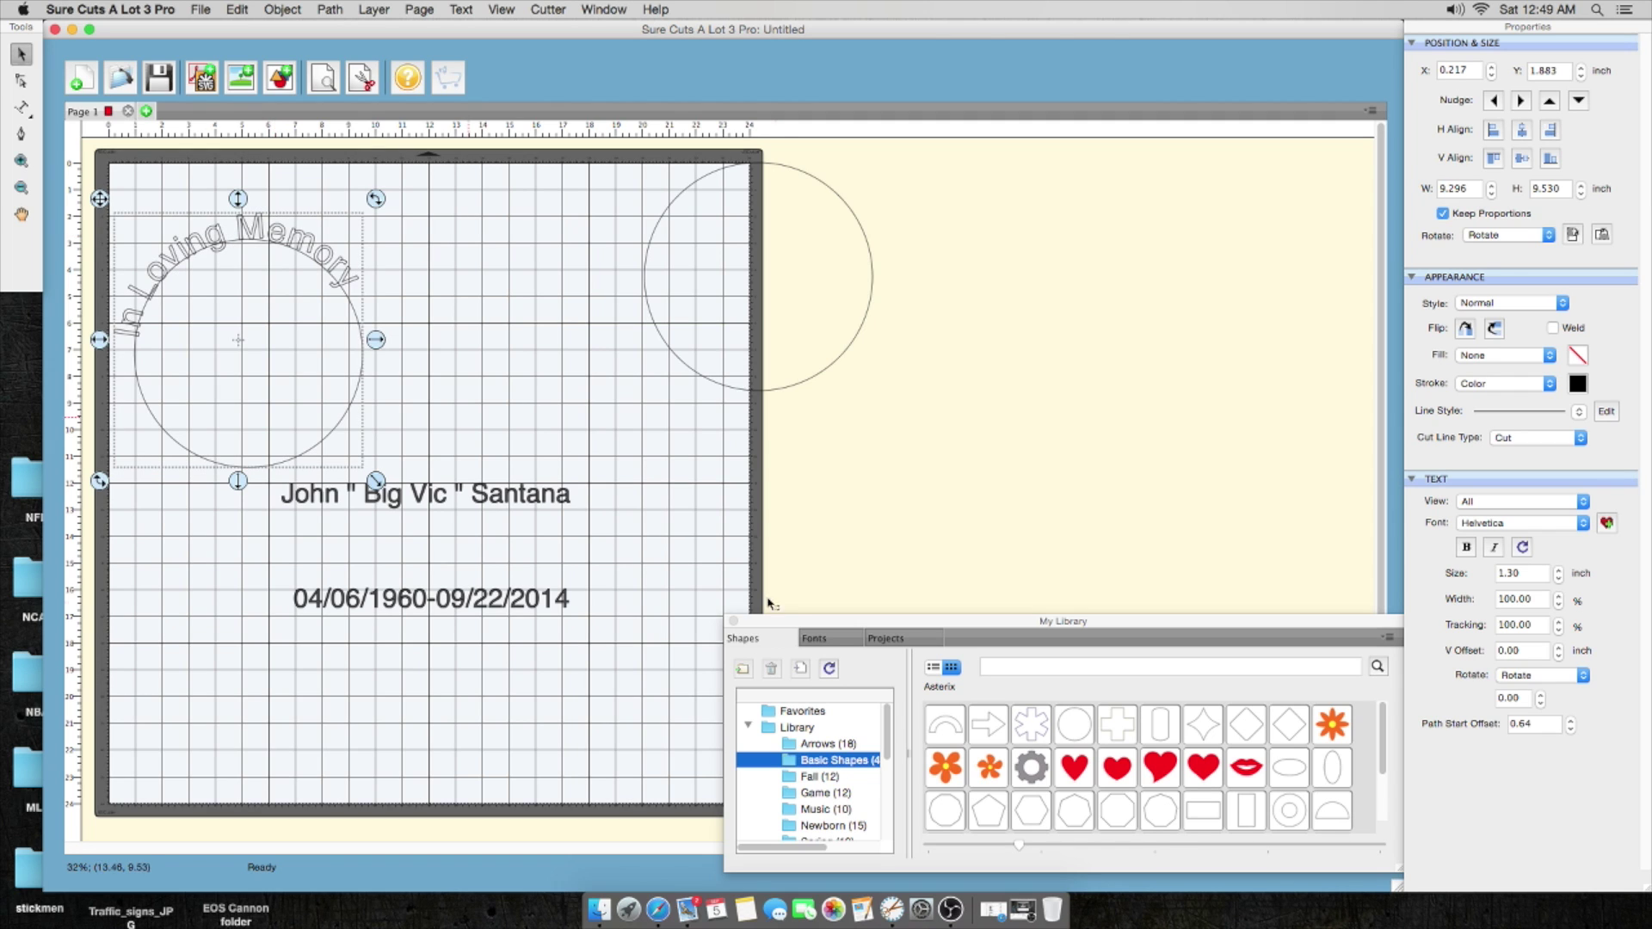
click(833, 641)
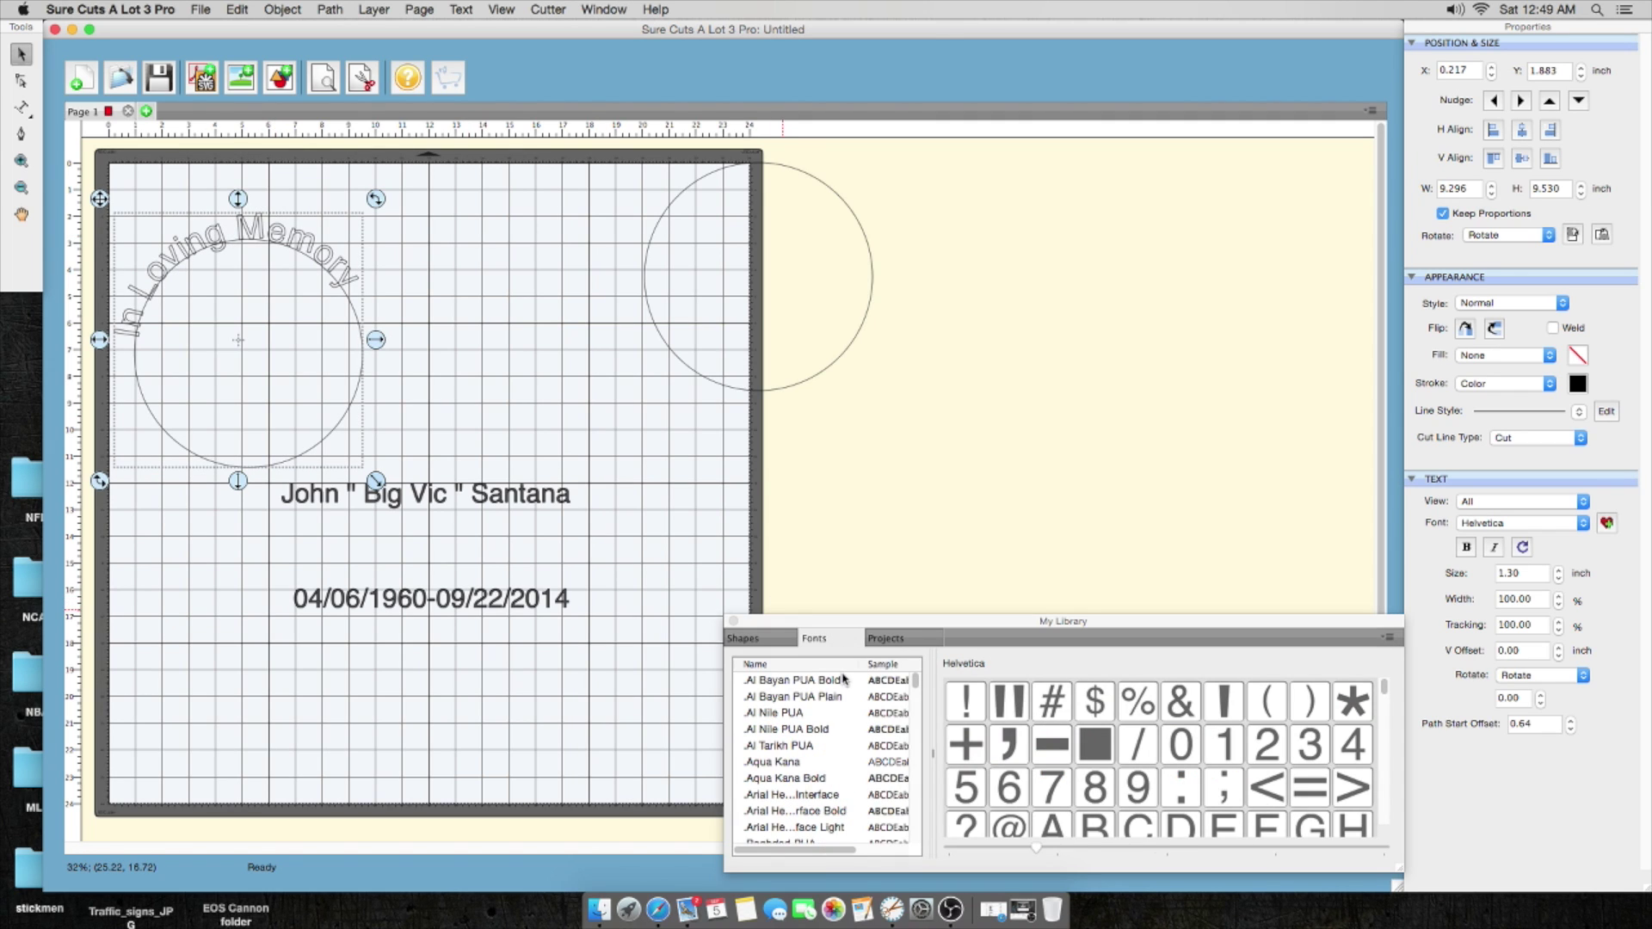
Step: Try the .HeitiUI K Thin and Alex Brush fonts on the arched text
scroll(844, 679, down, 5)
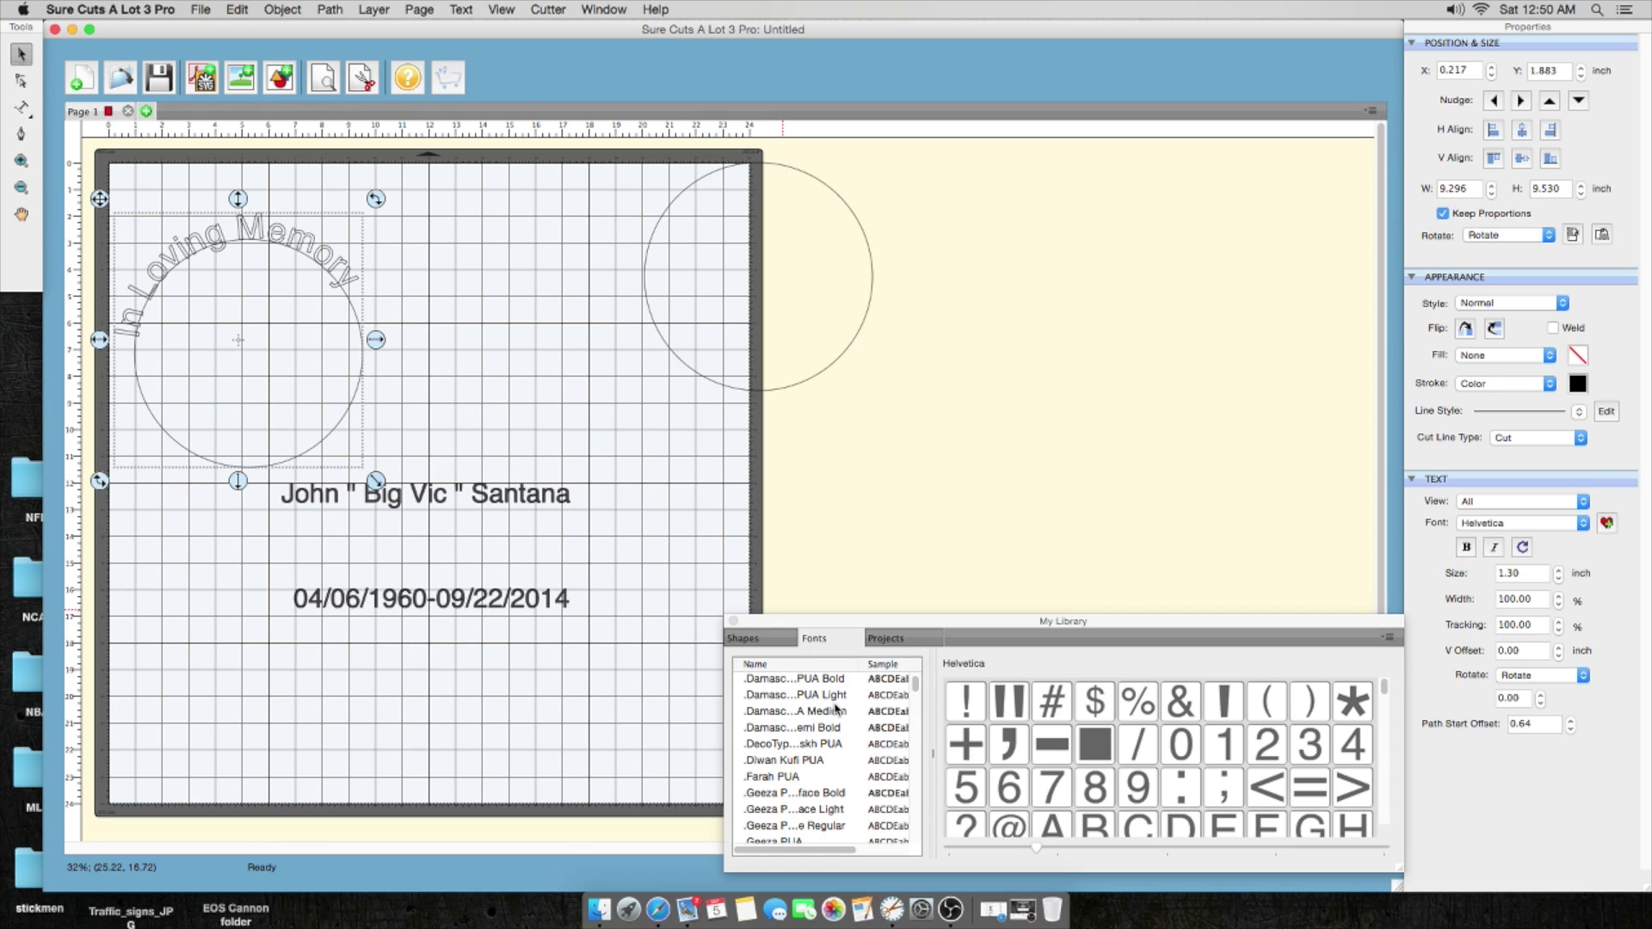
scroll(835, 708, down, 5)
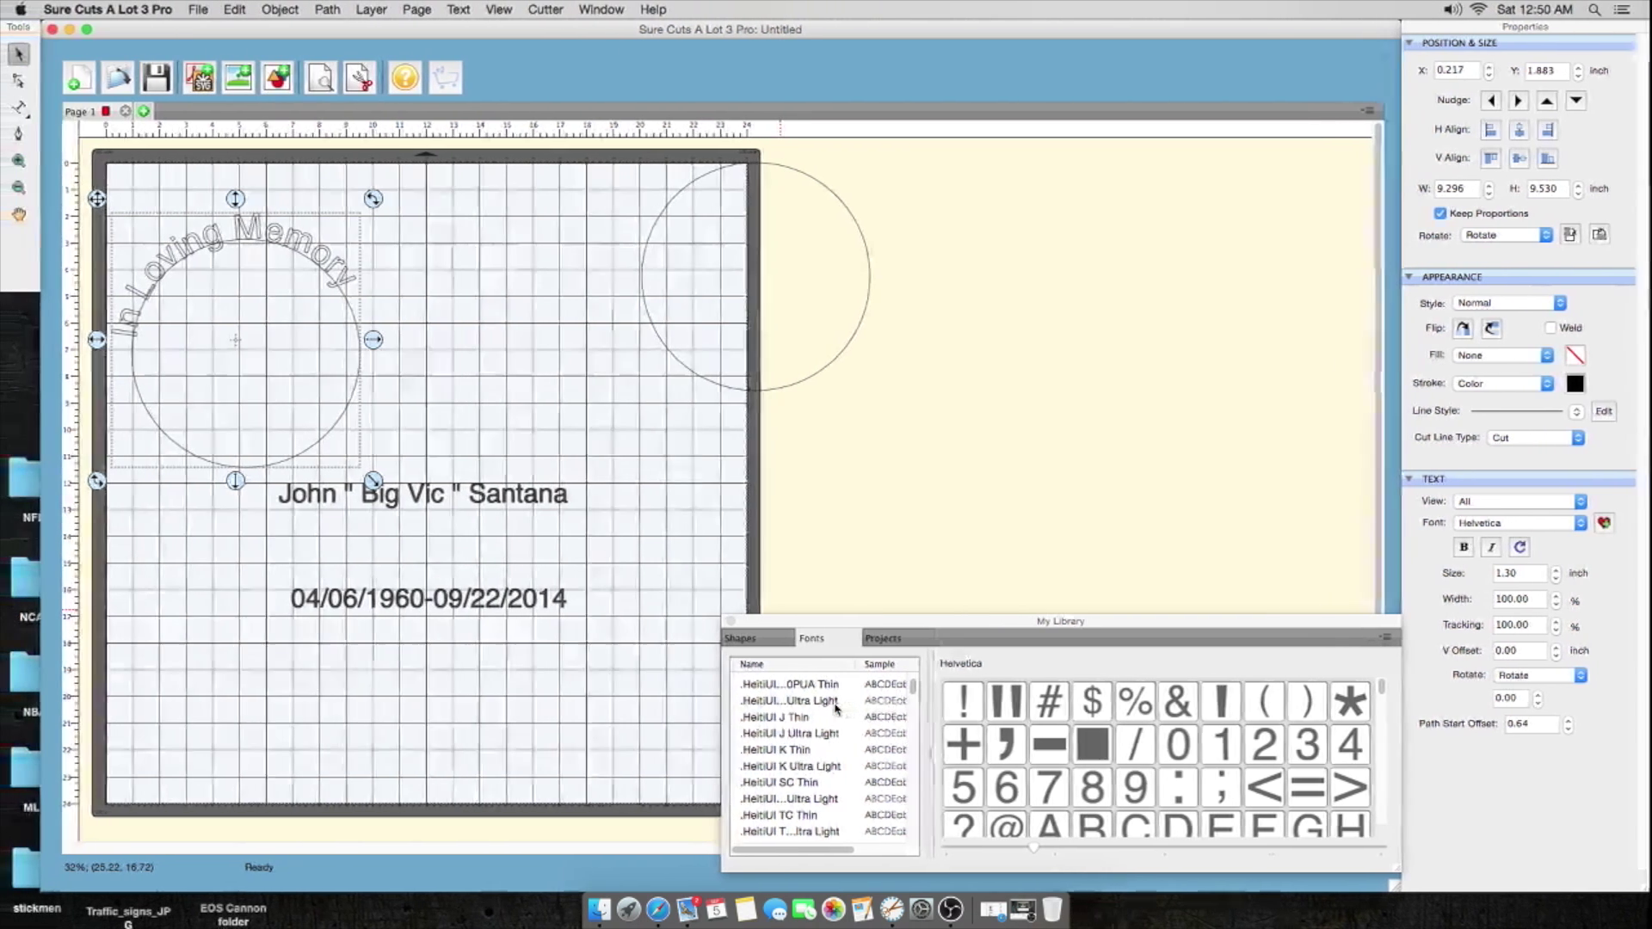
click(865, 717)
click(865, 752)
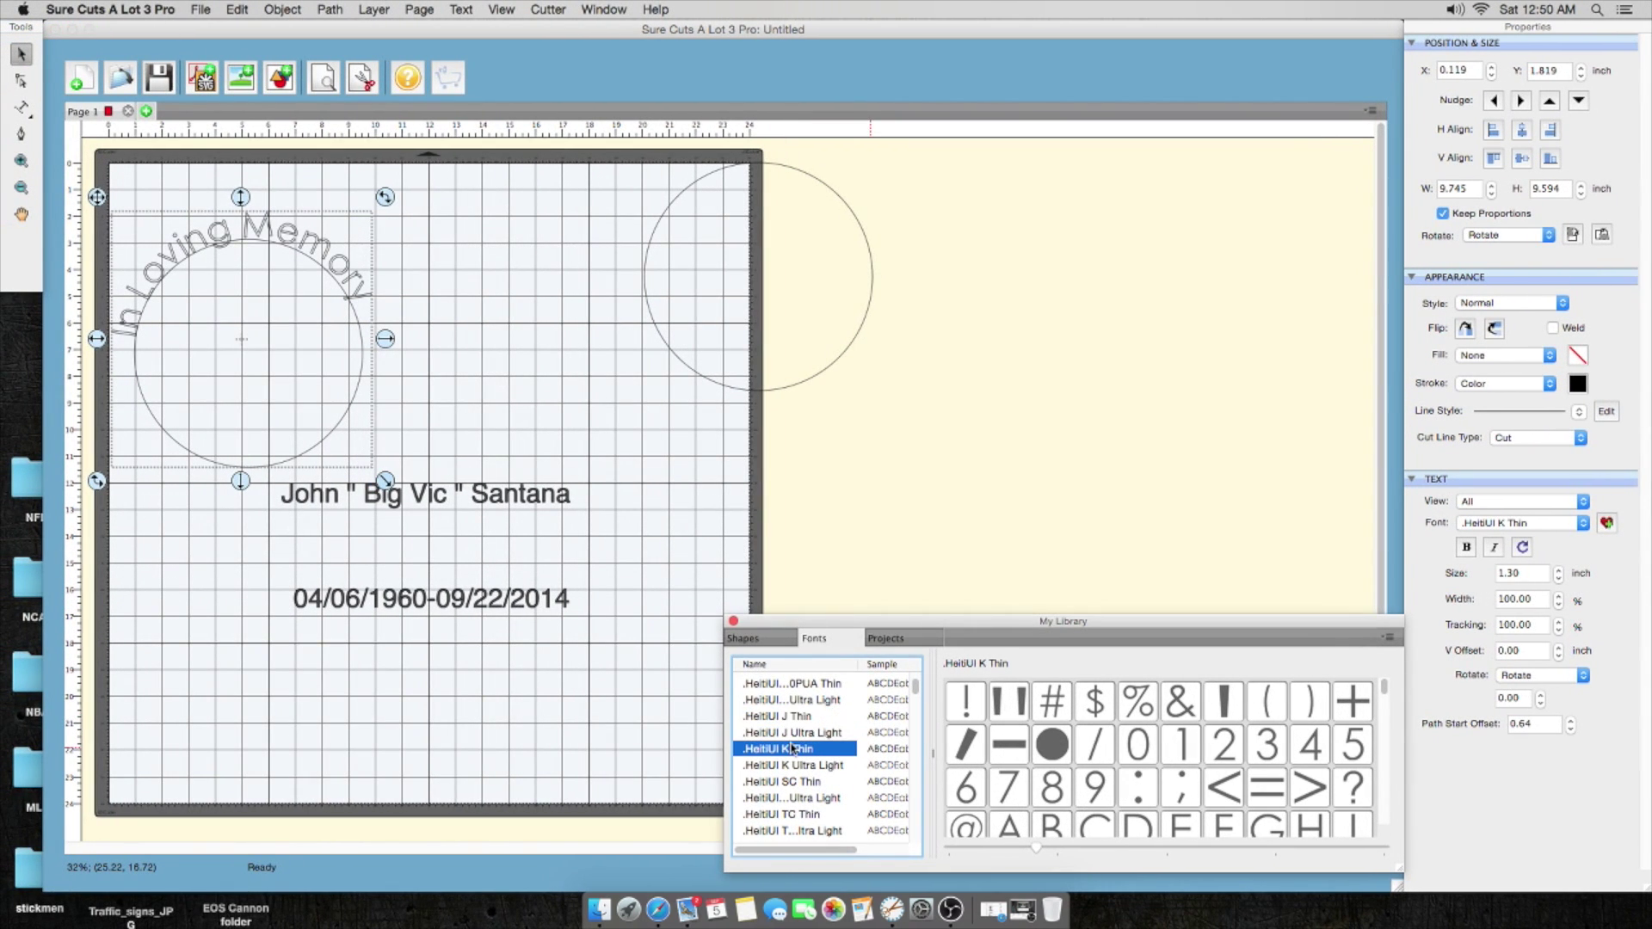
scroll(826, 766, right, 3)
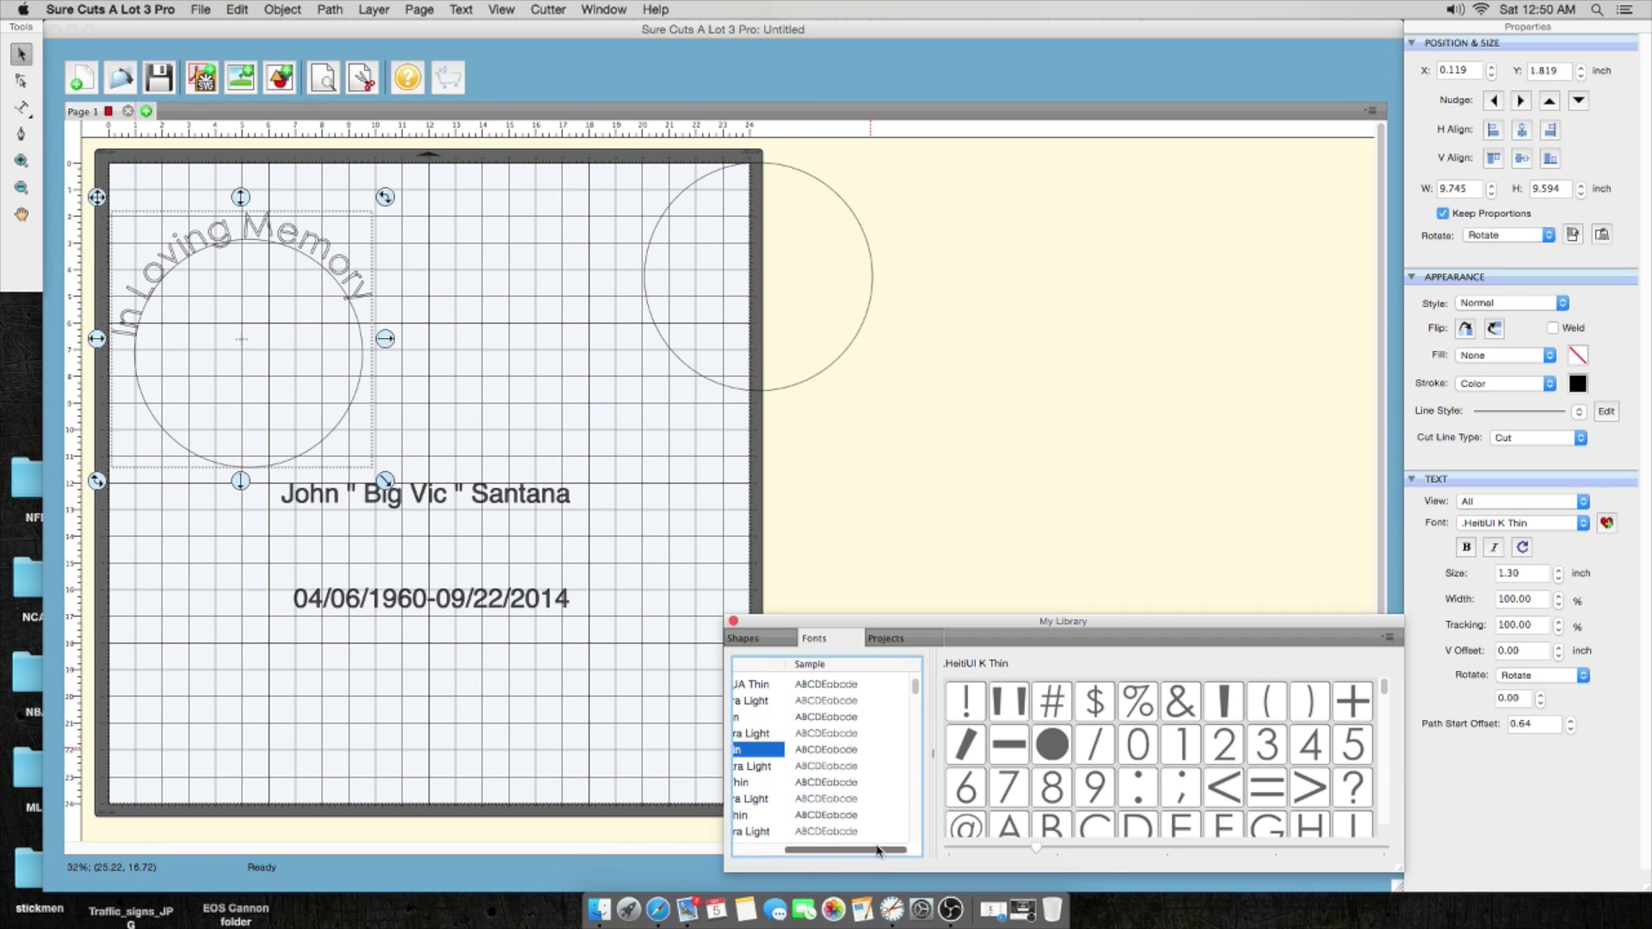
scroll(824, 772, down, 10)
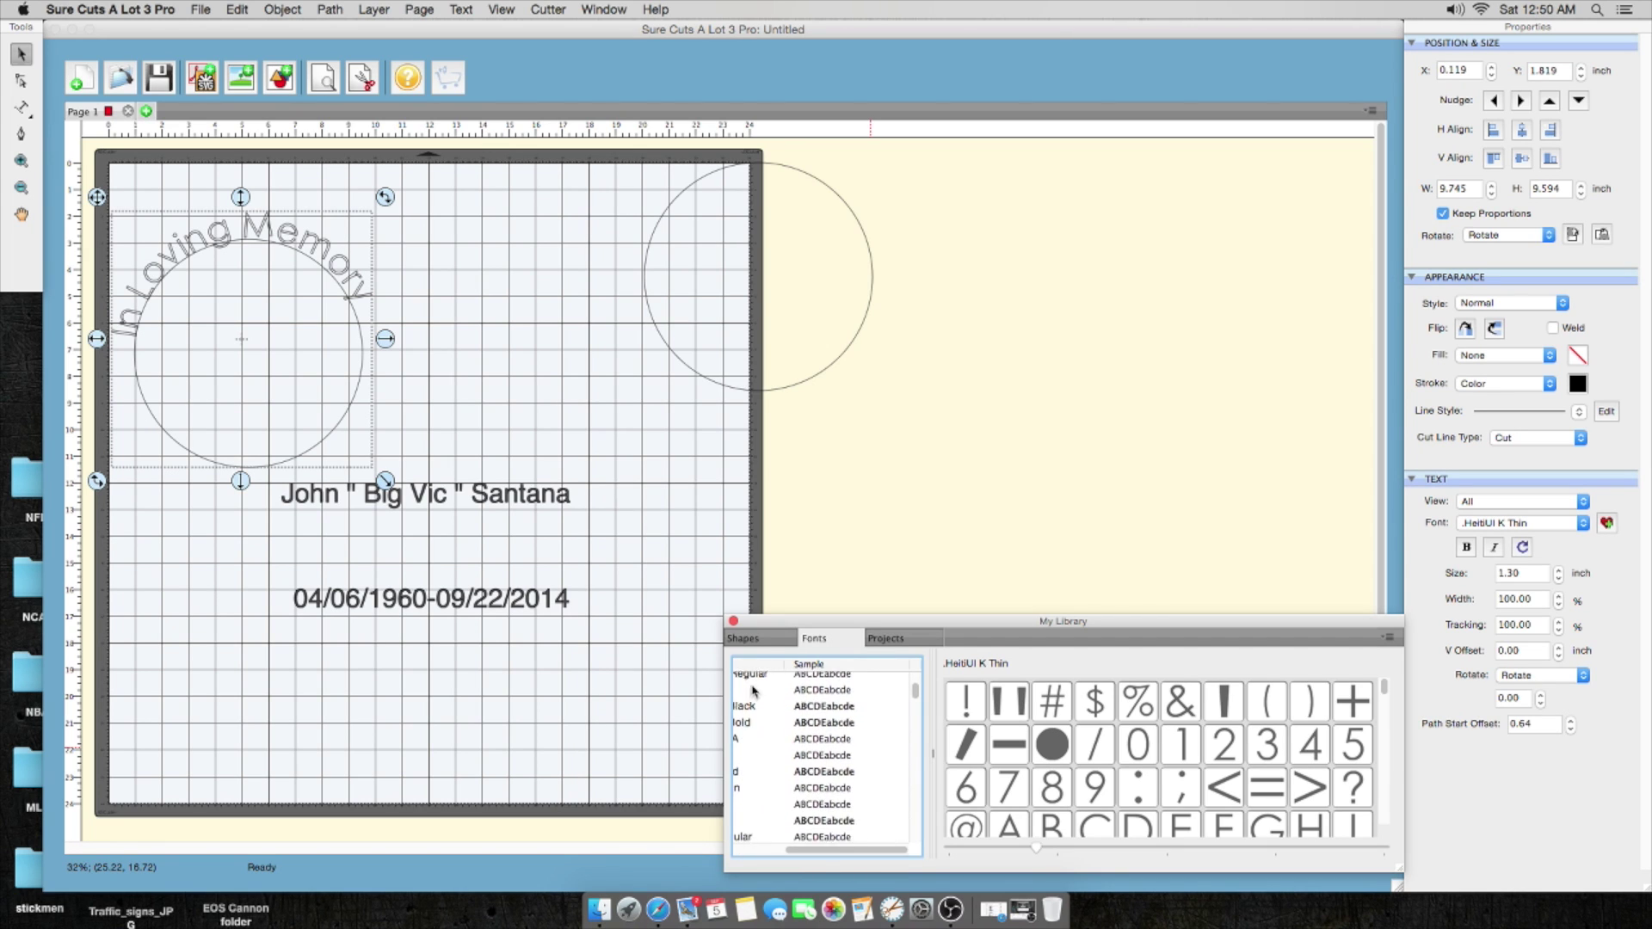
click(279, 237)
click(280, 237)
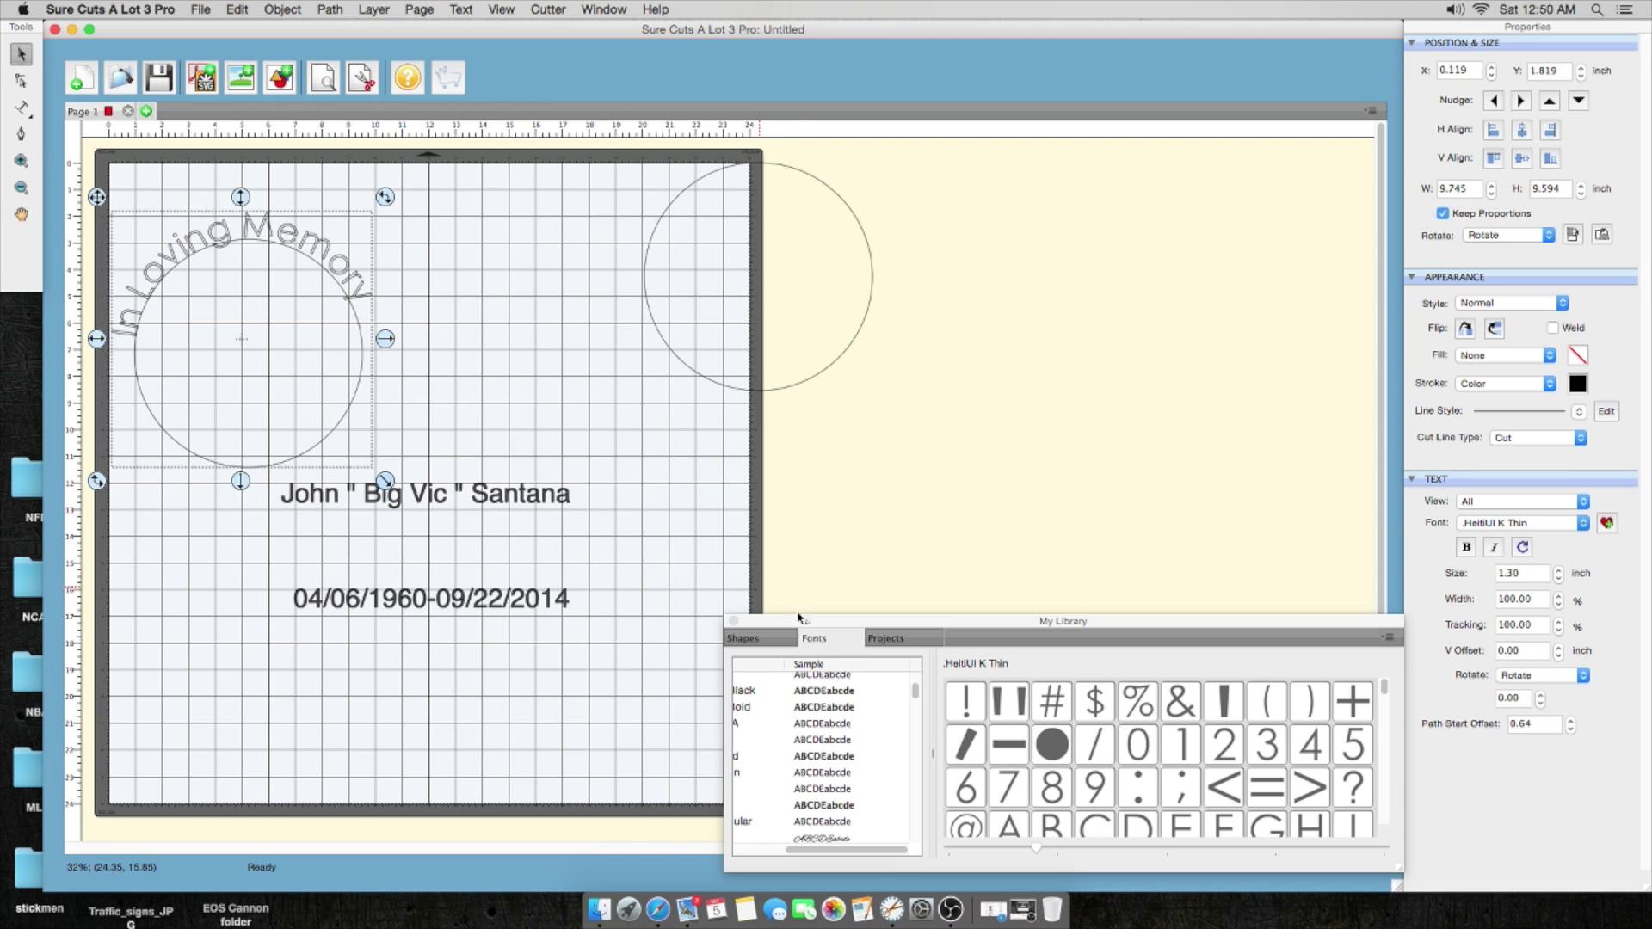
scroll(835, 757, down, 3)
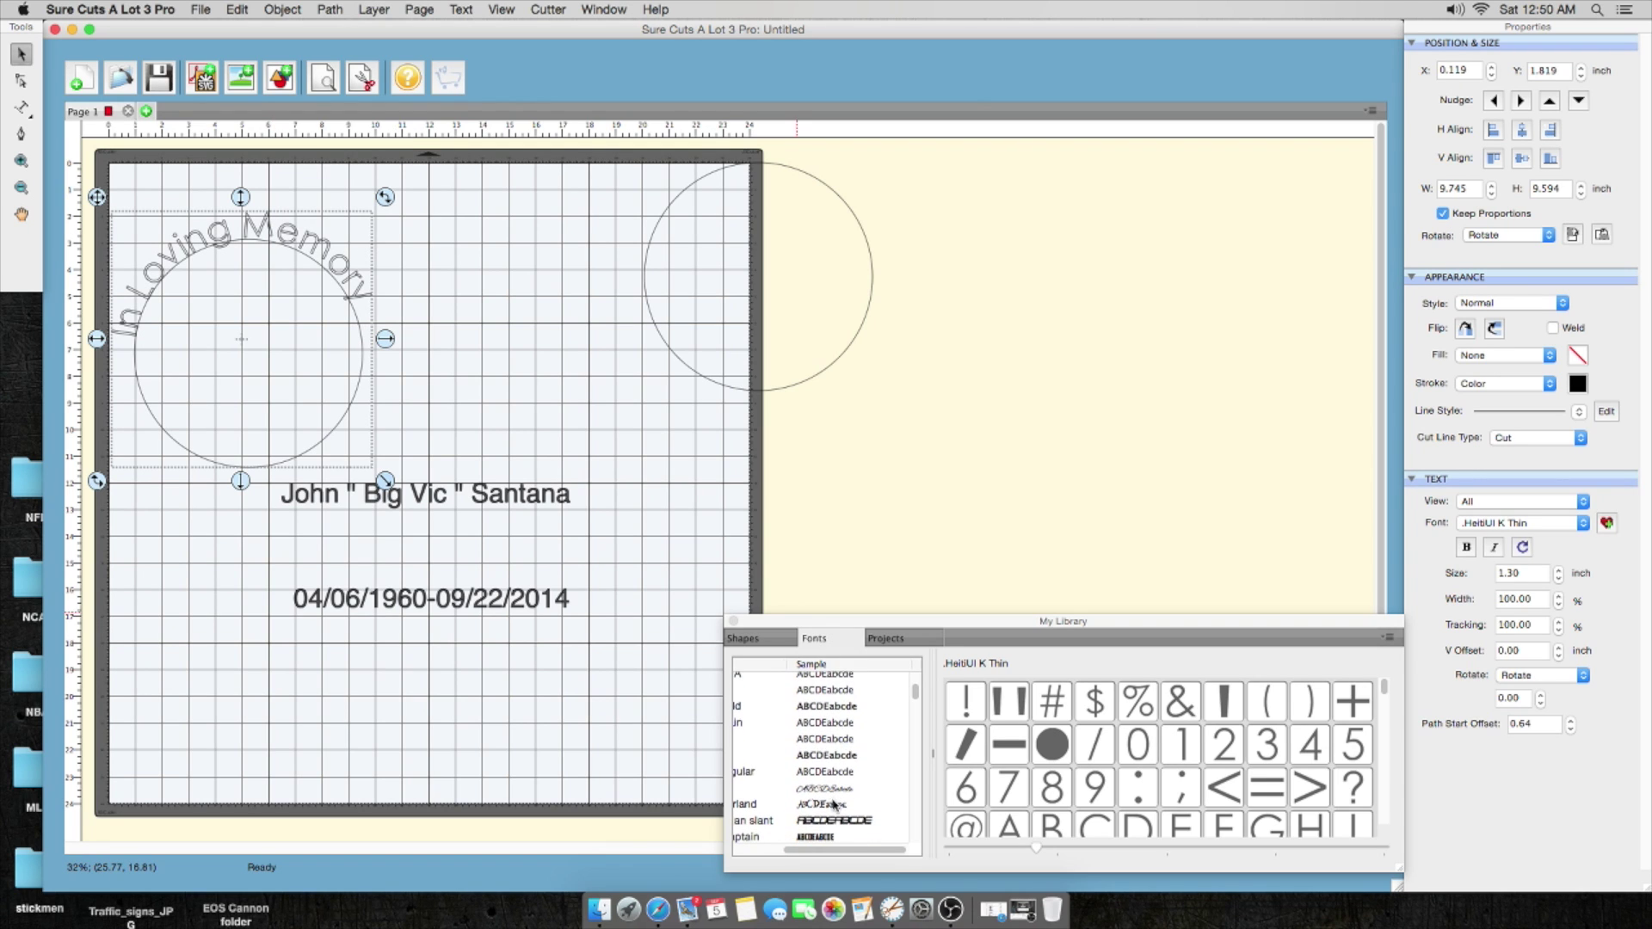
click(833, 789)
Step: Try Angilla Tattoo and BILLY ARGEL, then settle on Canela Bark Bold Personal Use
scroll(833, 793, left, 1)
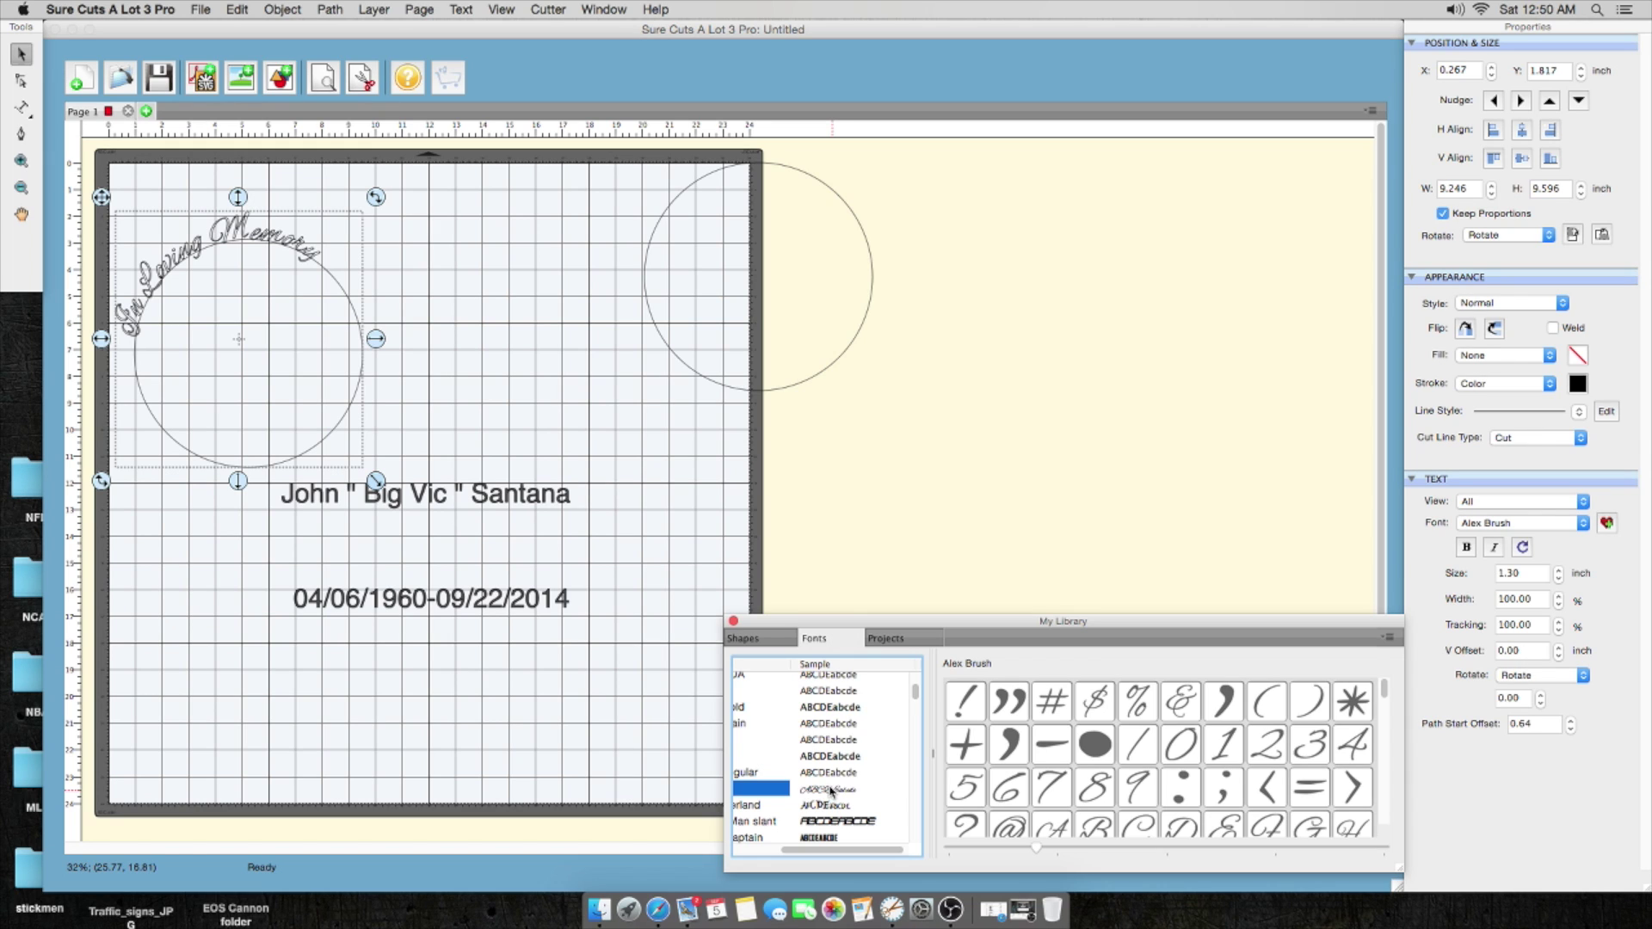
scroll(831, 790, down, 5)
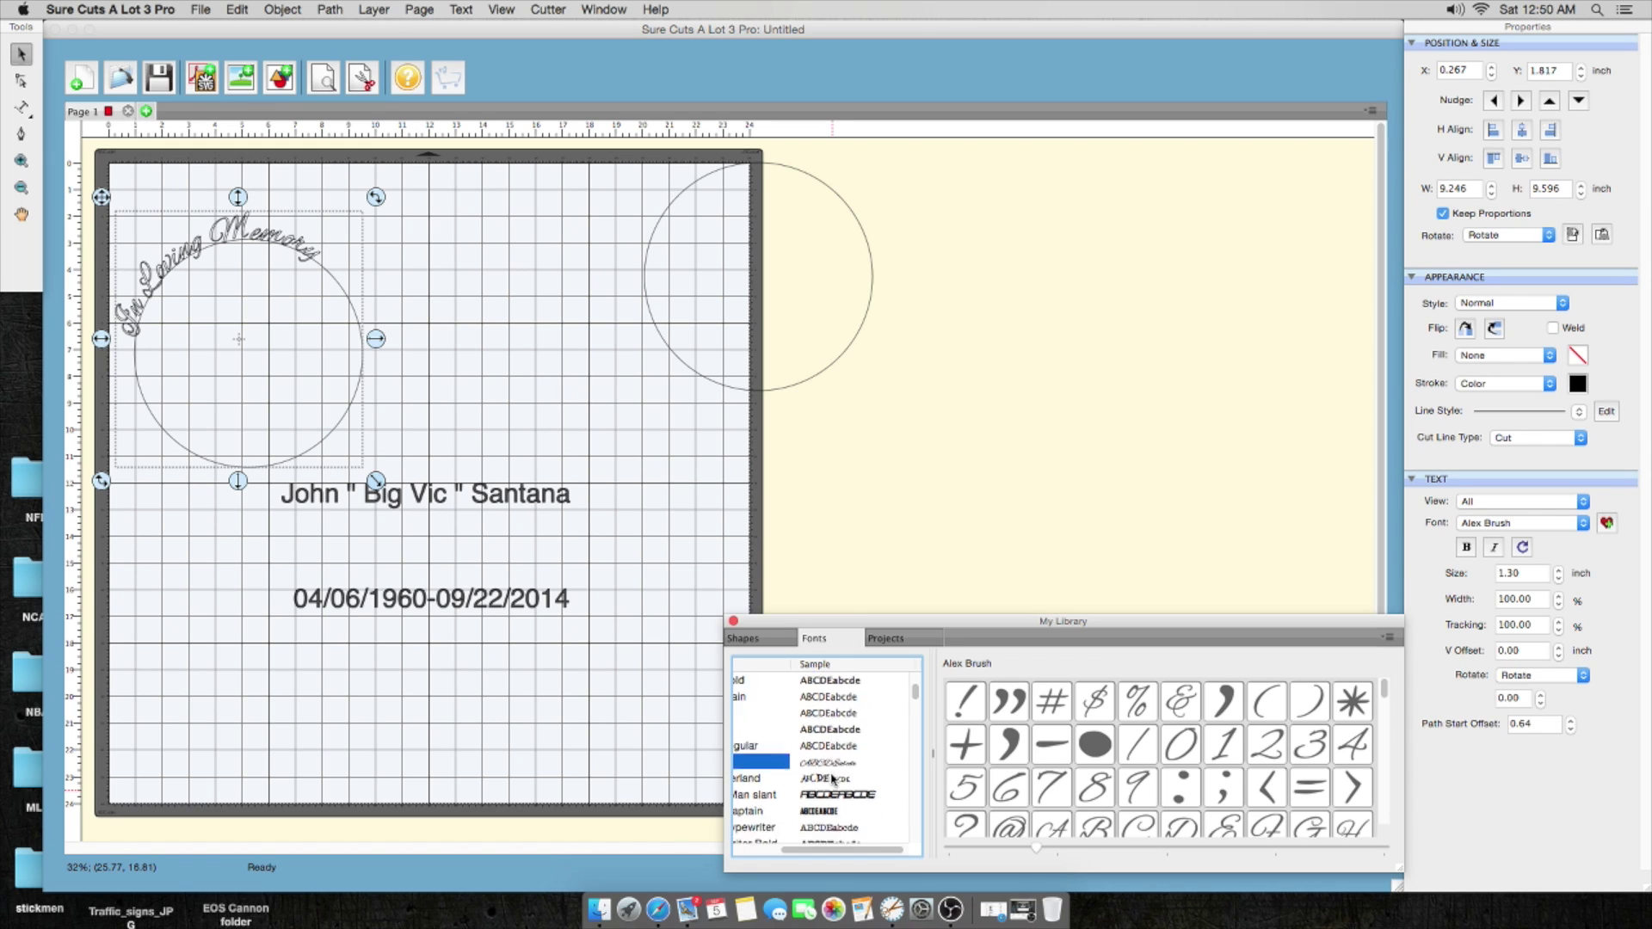
scroll(832, 779, down, 2)
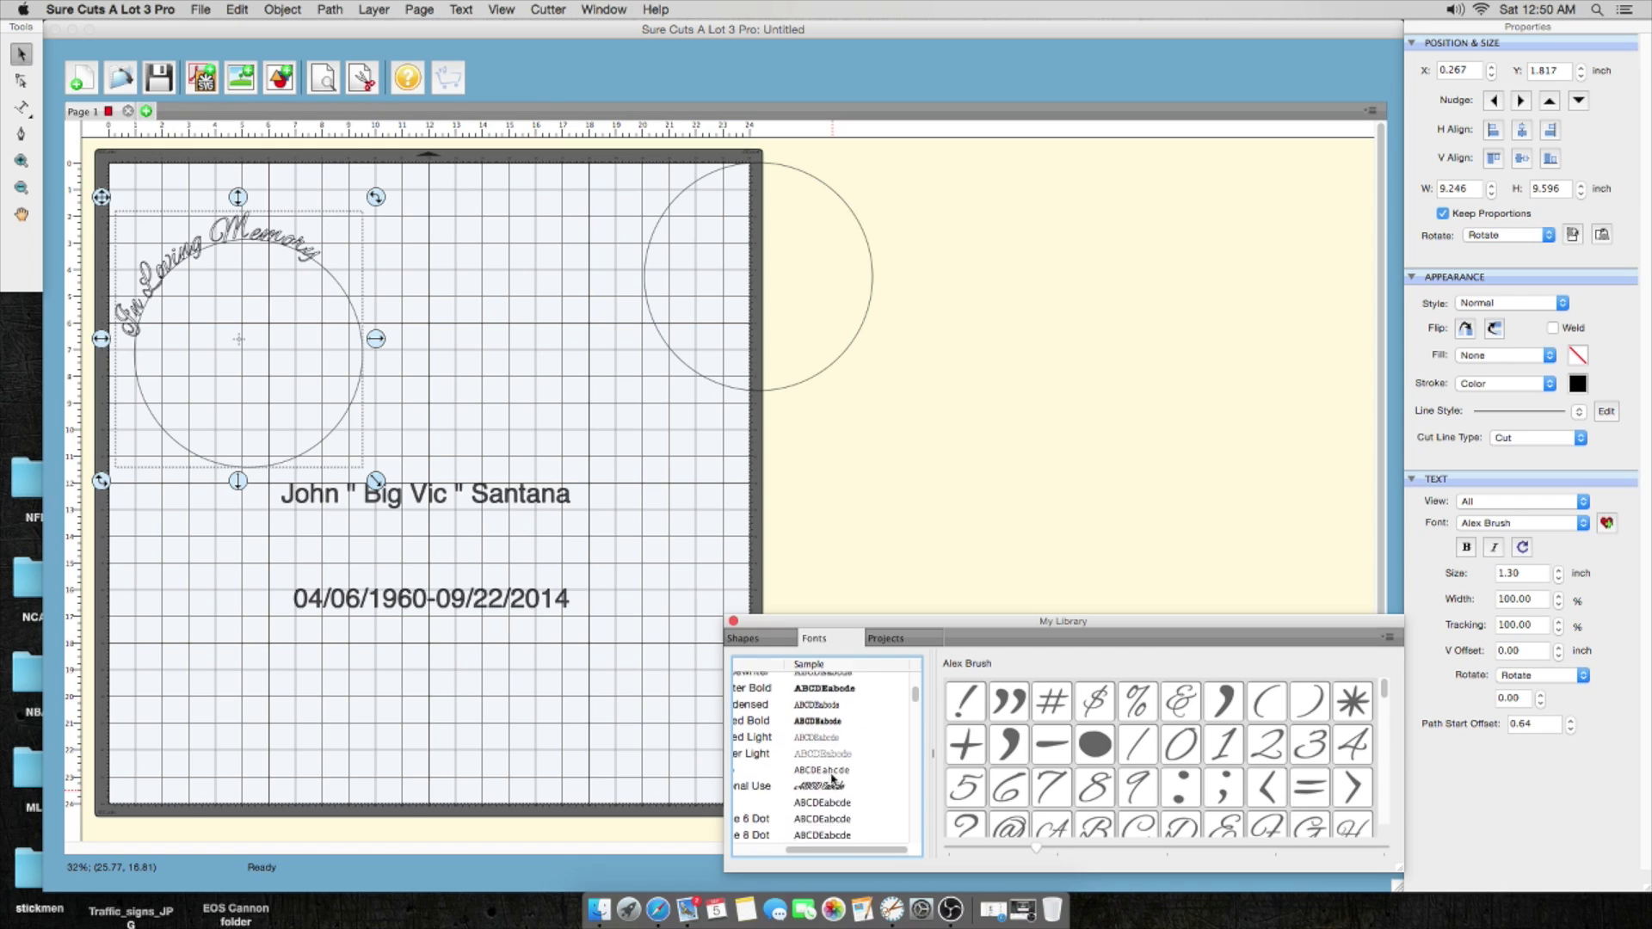
click(833, 777)
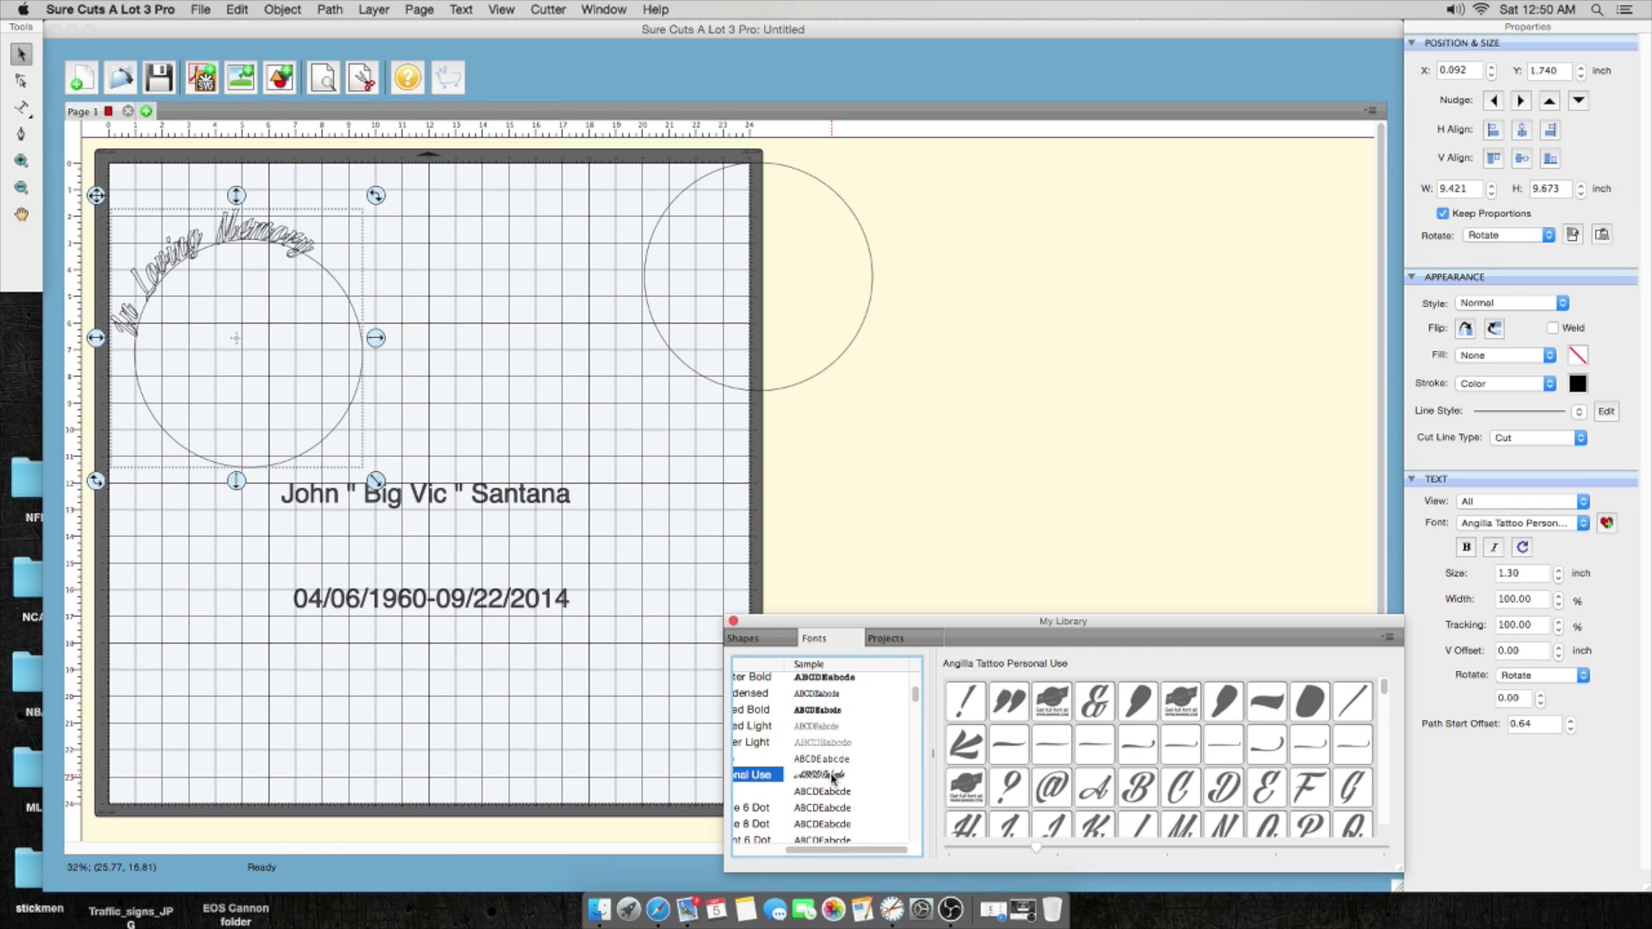
scroll(833, 778, down, 6)
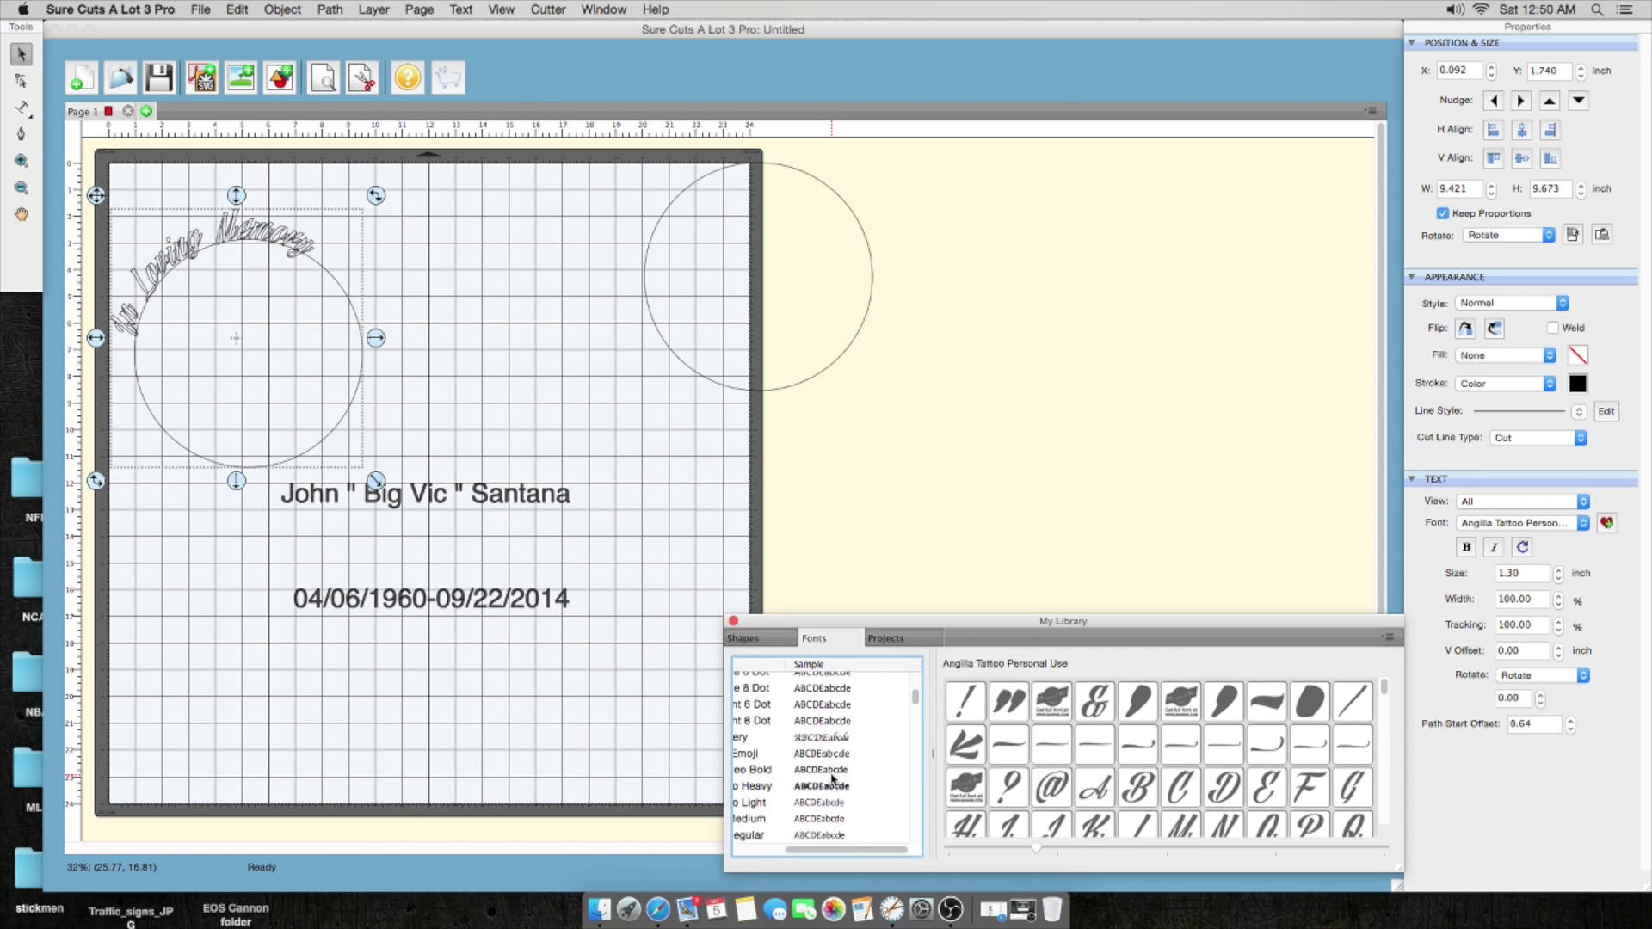
scroll(831, 779, down, 8)
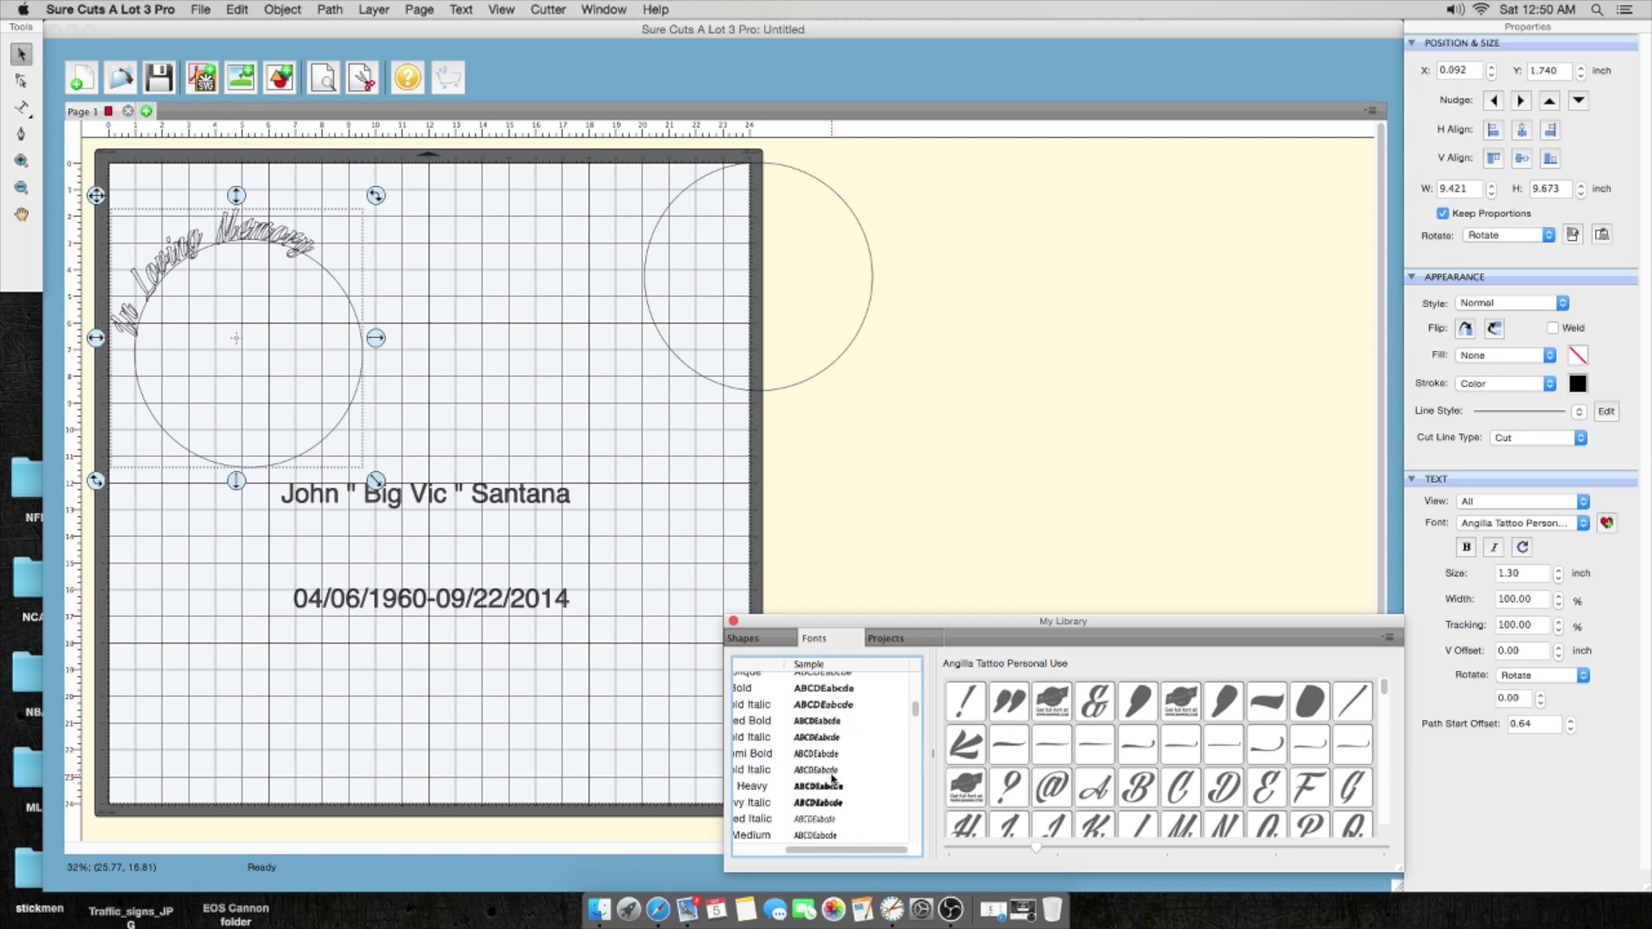
scroll(831, 779, down, 5)
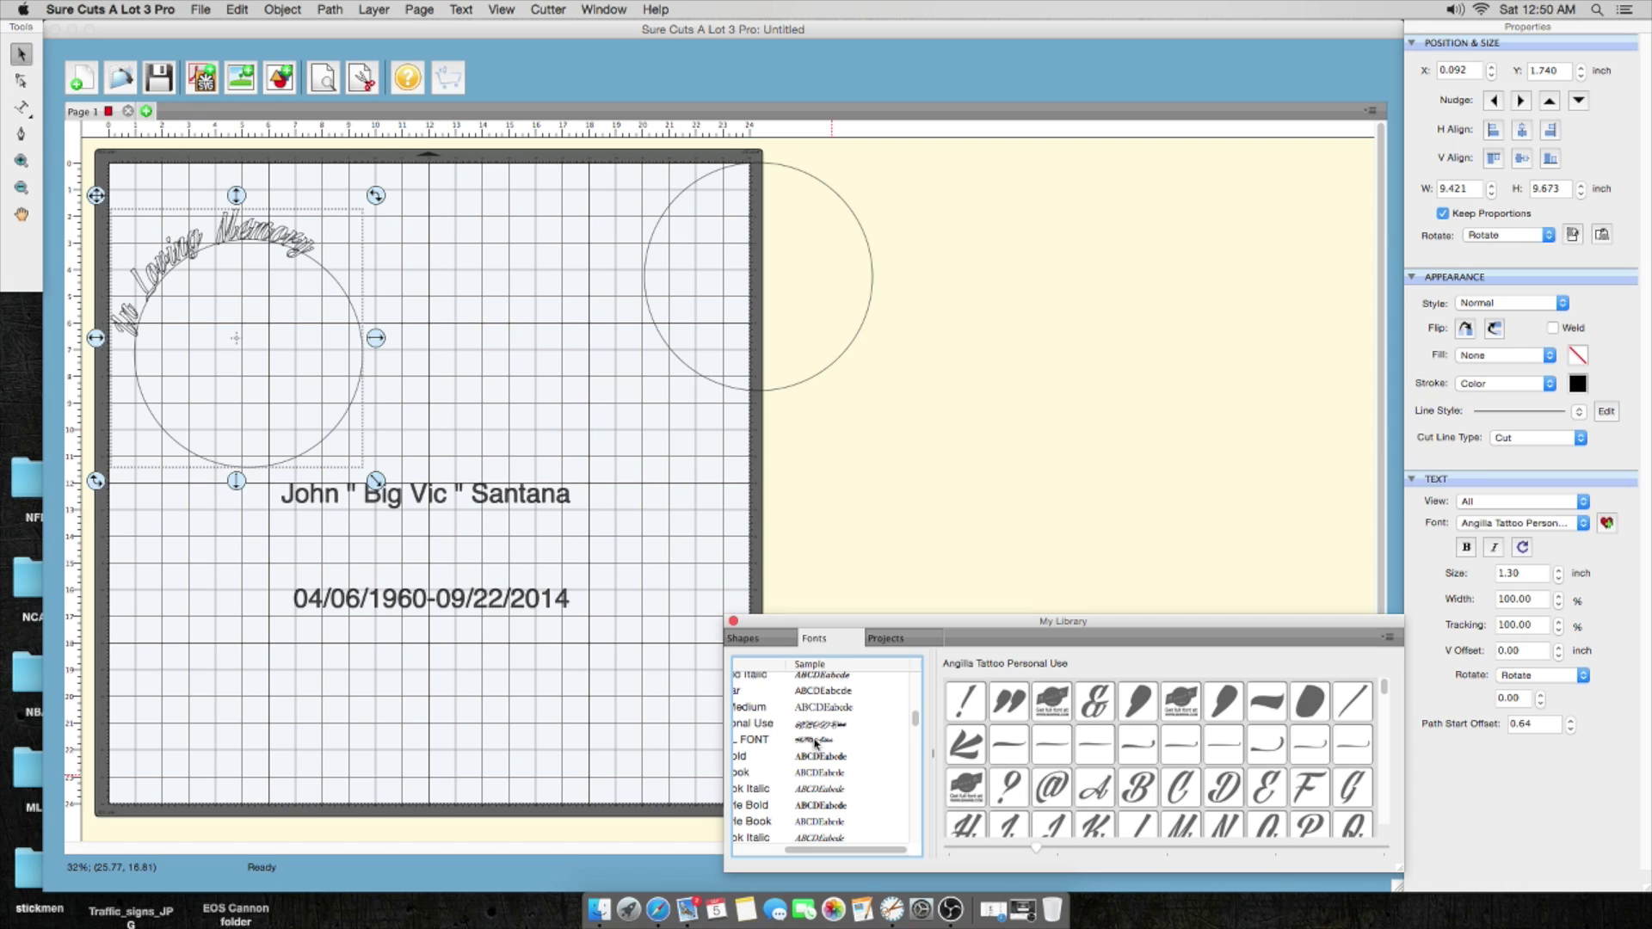
click(816, 742)
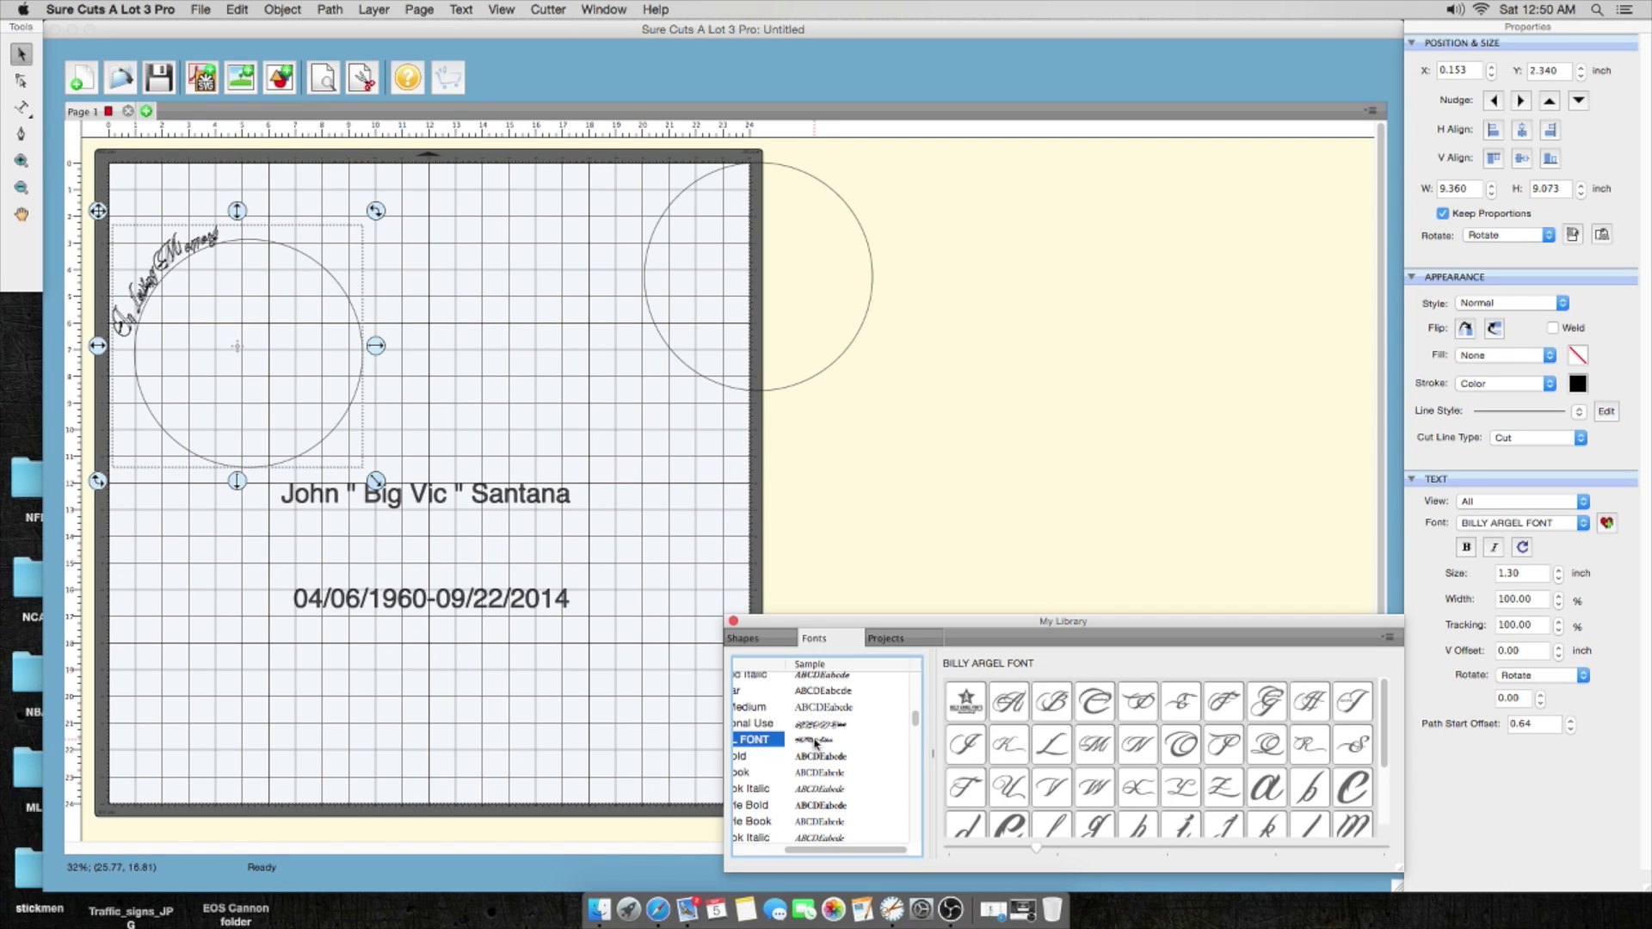
scroll(816, 744, down, 3)
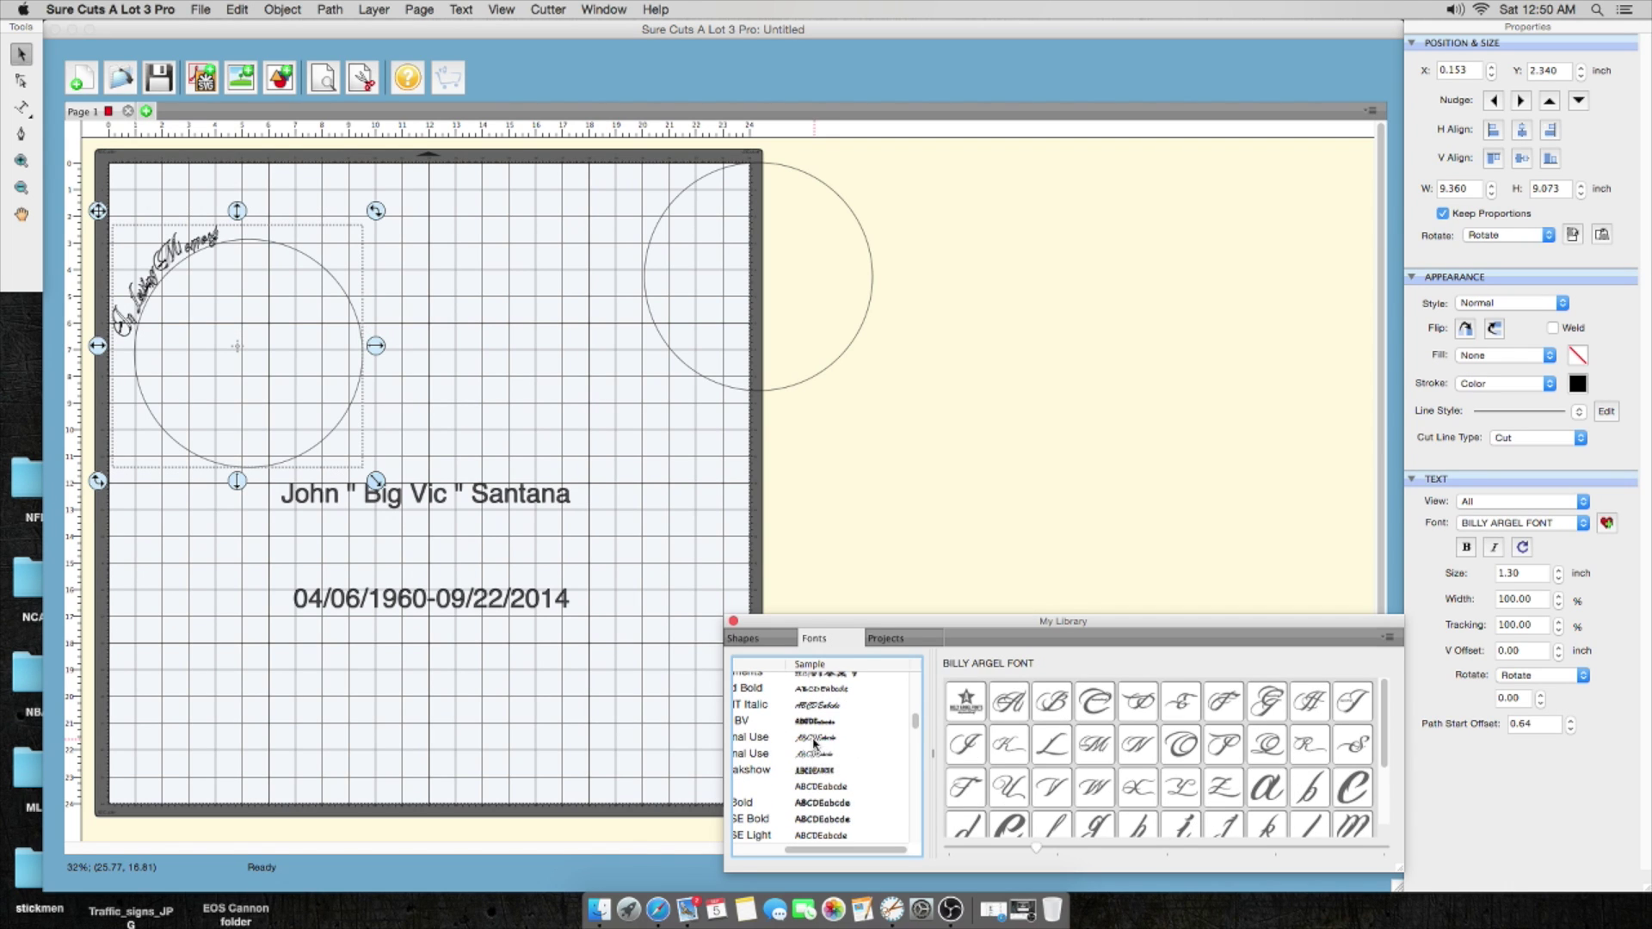
click(815, 740)
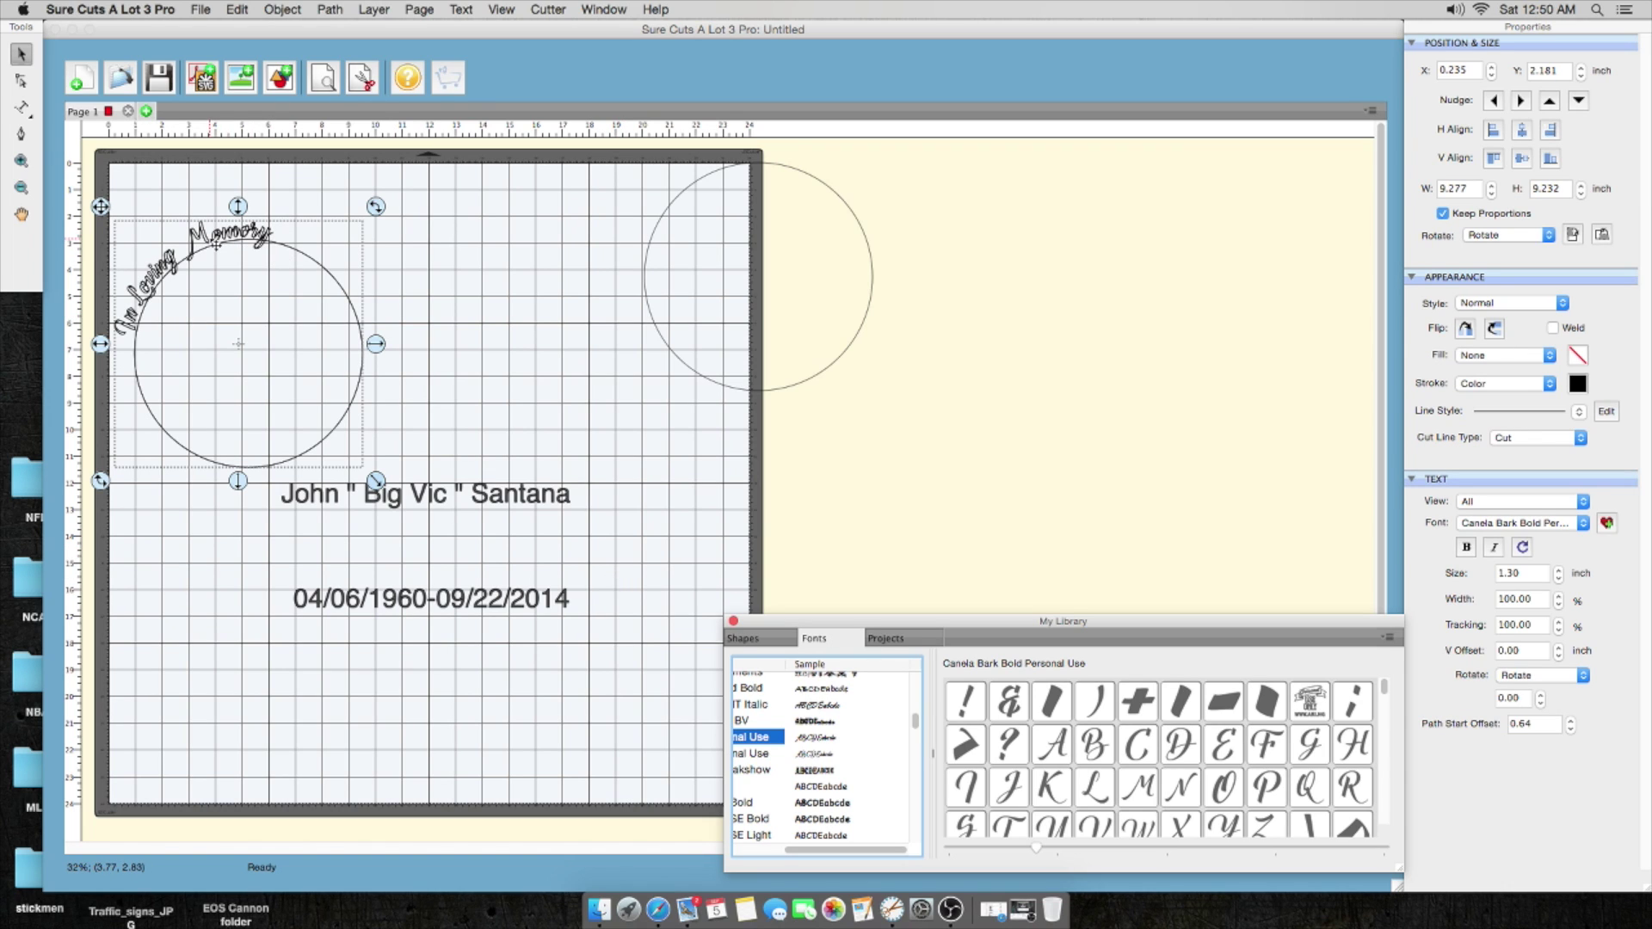
Step: Increase the arched text size to 2.10 inch
click(1559, 570)
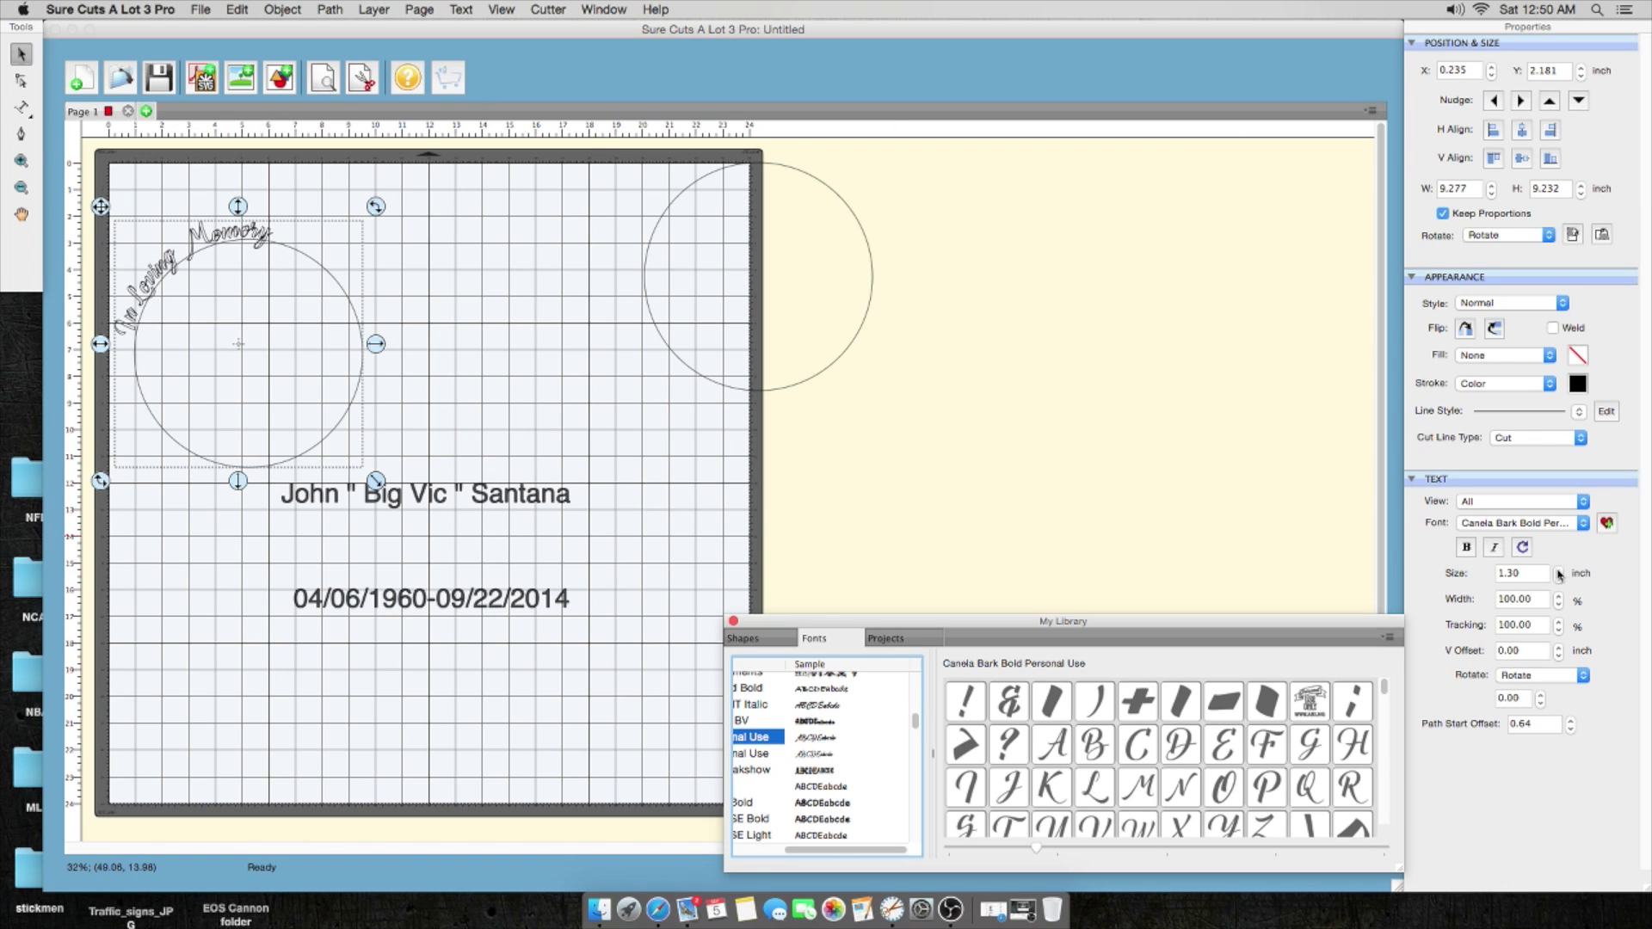
click(1560, 569)
click(1560, 570)
click(1559, 569)
click(1560, 570)
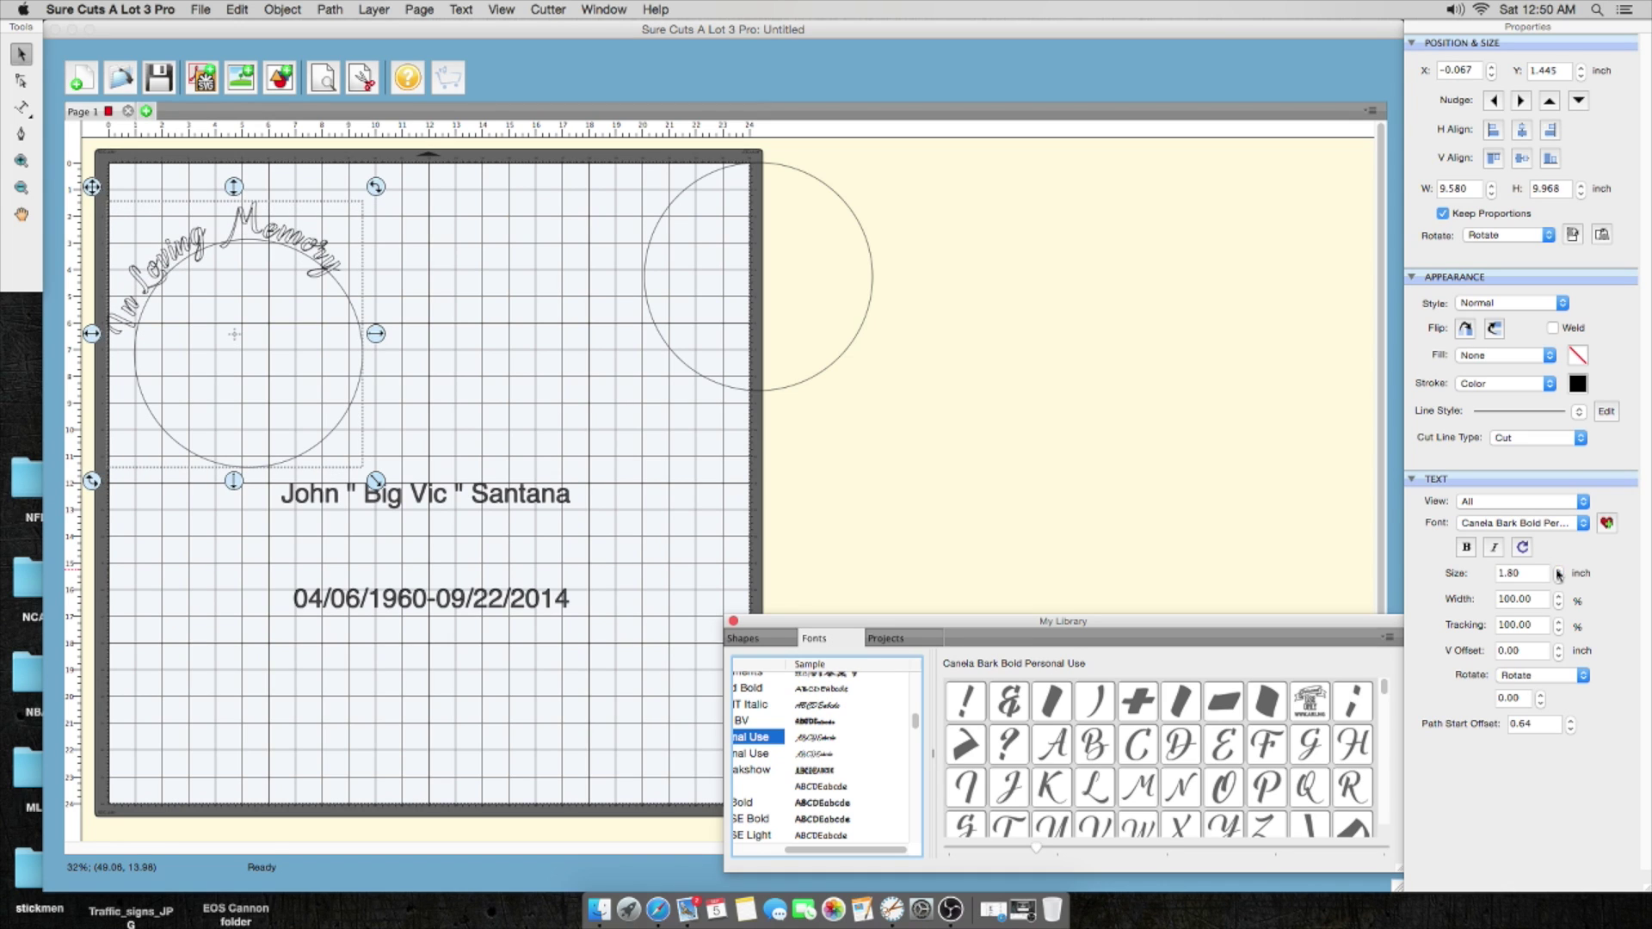
click(1559, 570)
click(1559, 570)
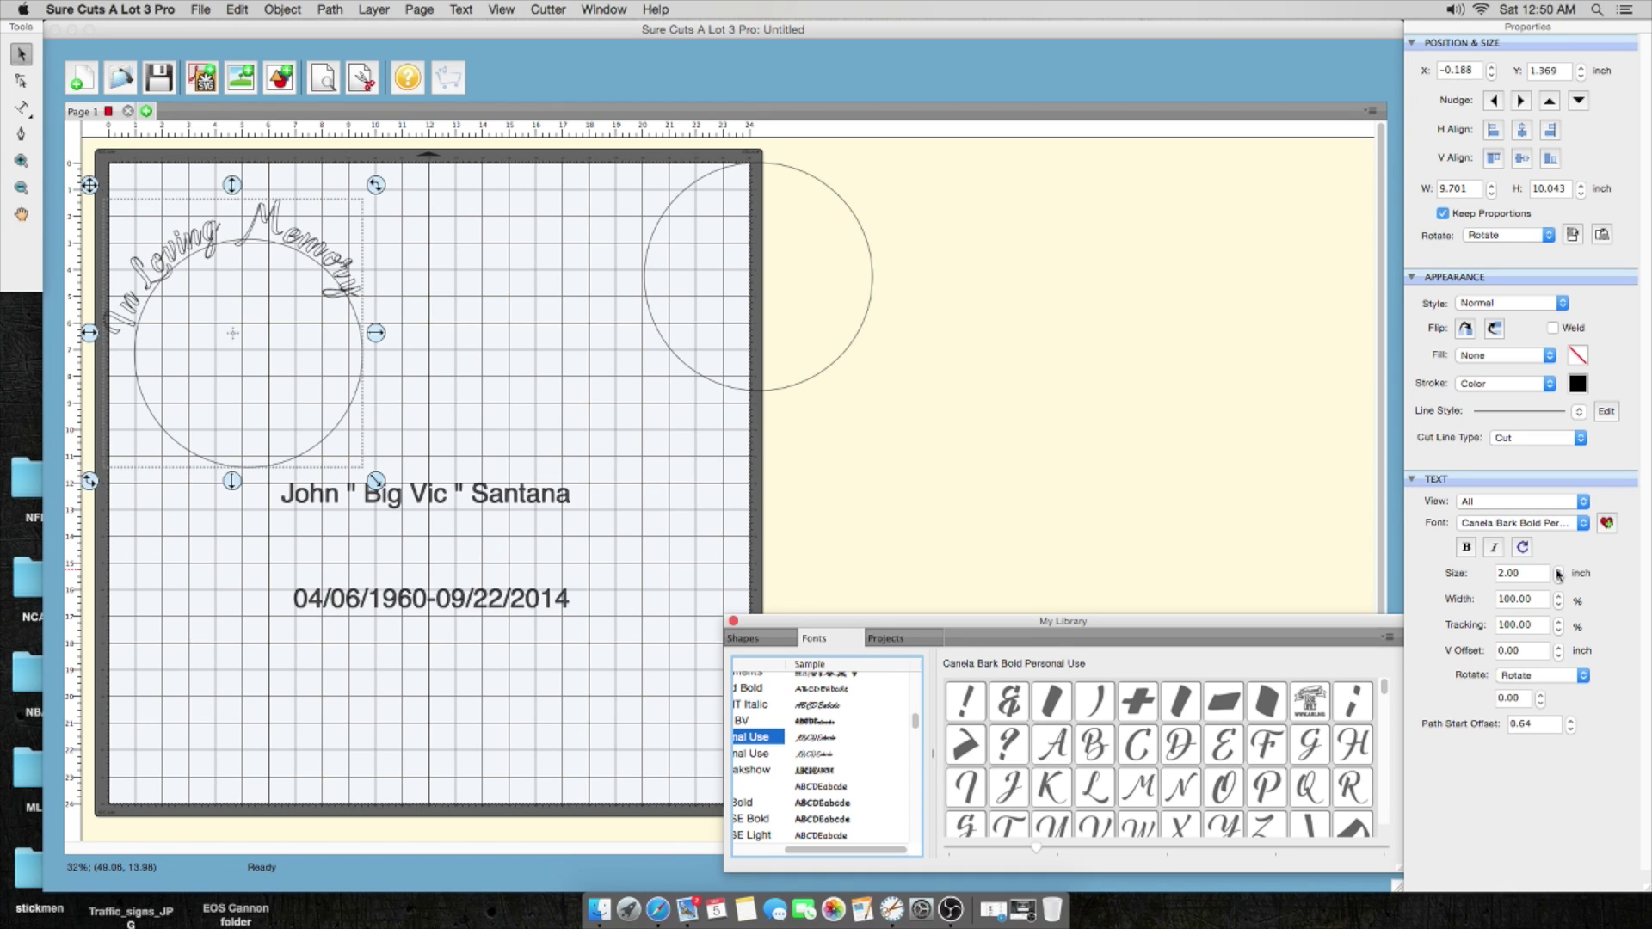
click(1559, 570)
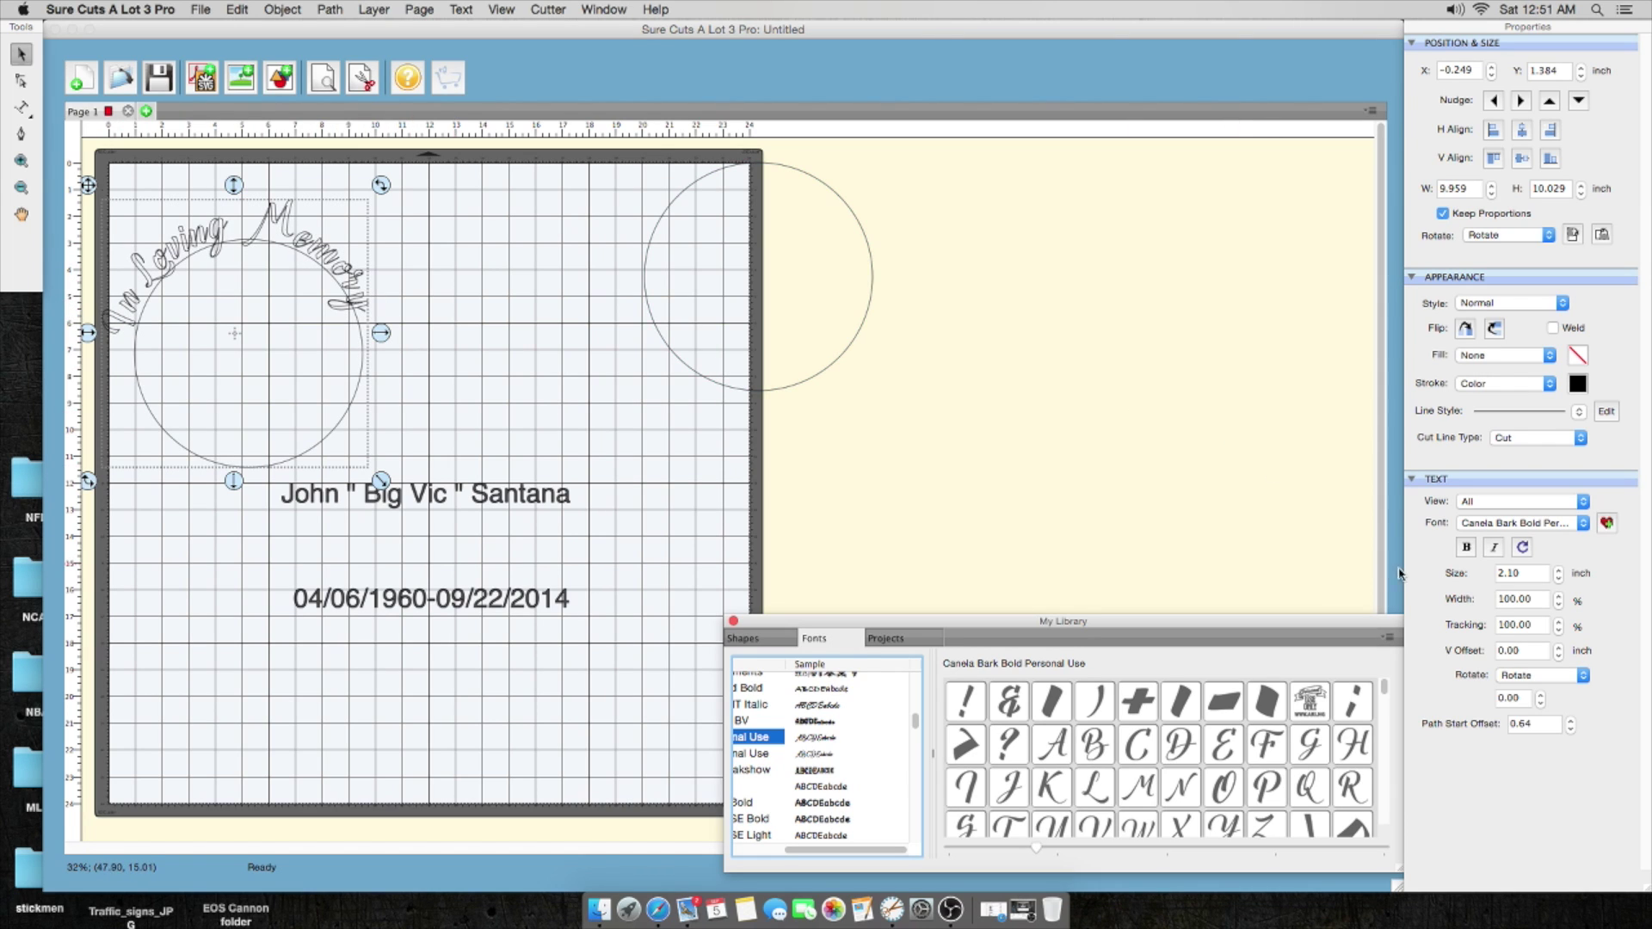
Step: Shift the arched text along the circle to a 0.94 path start offset
click(1571, 724)
click(1572, 724)
click(1571, 724)
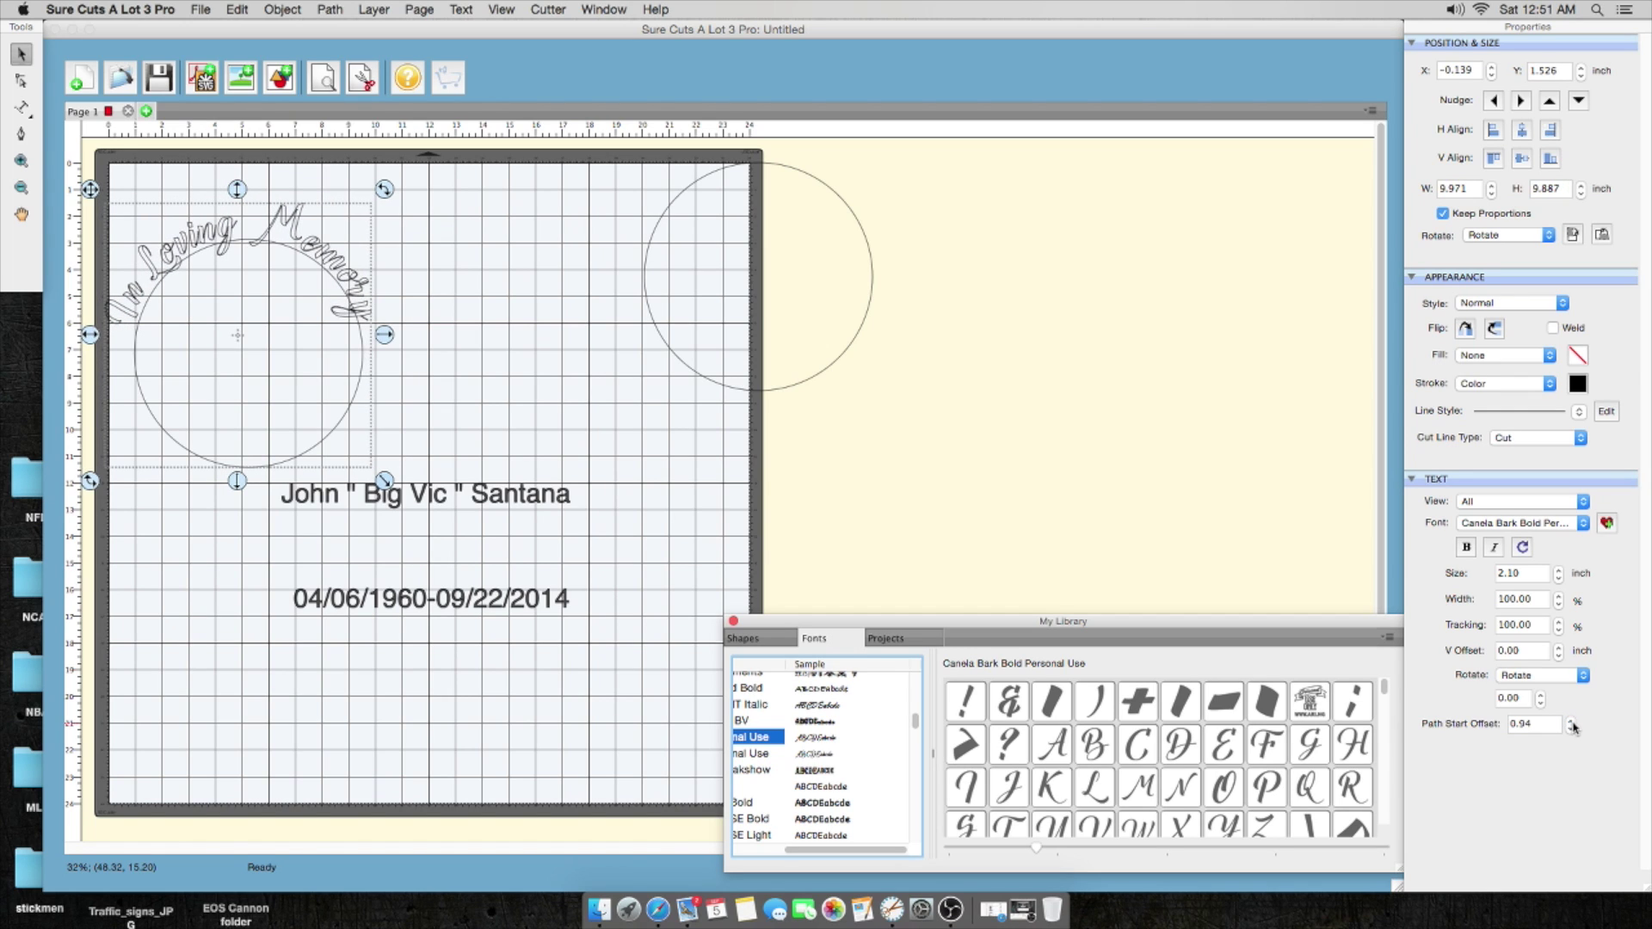
click(1571, 724)
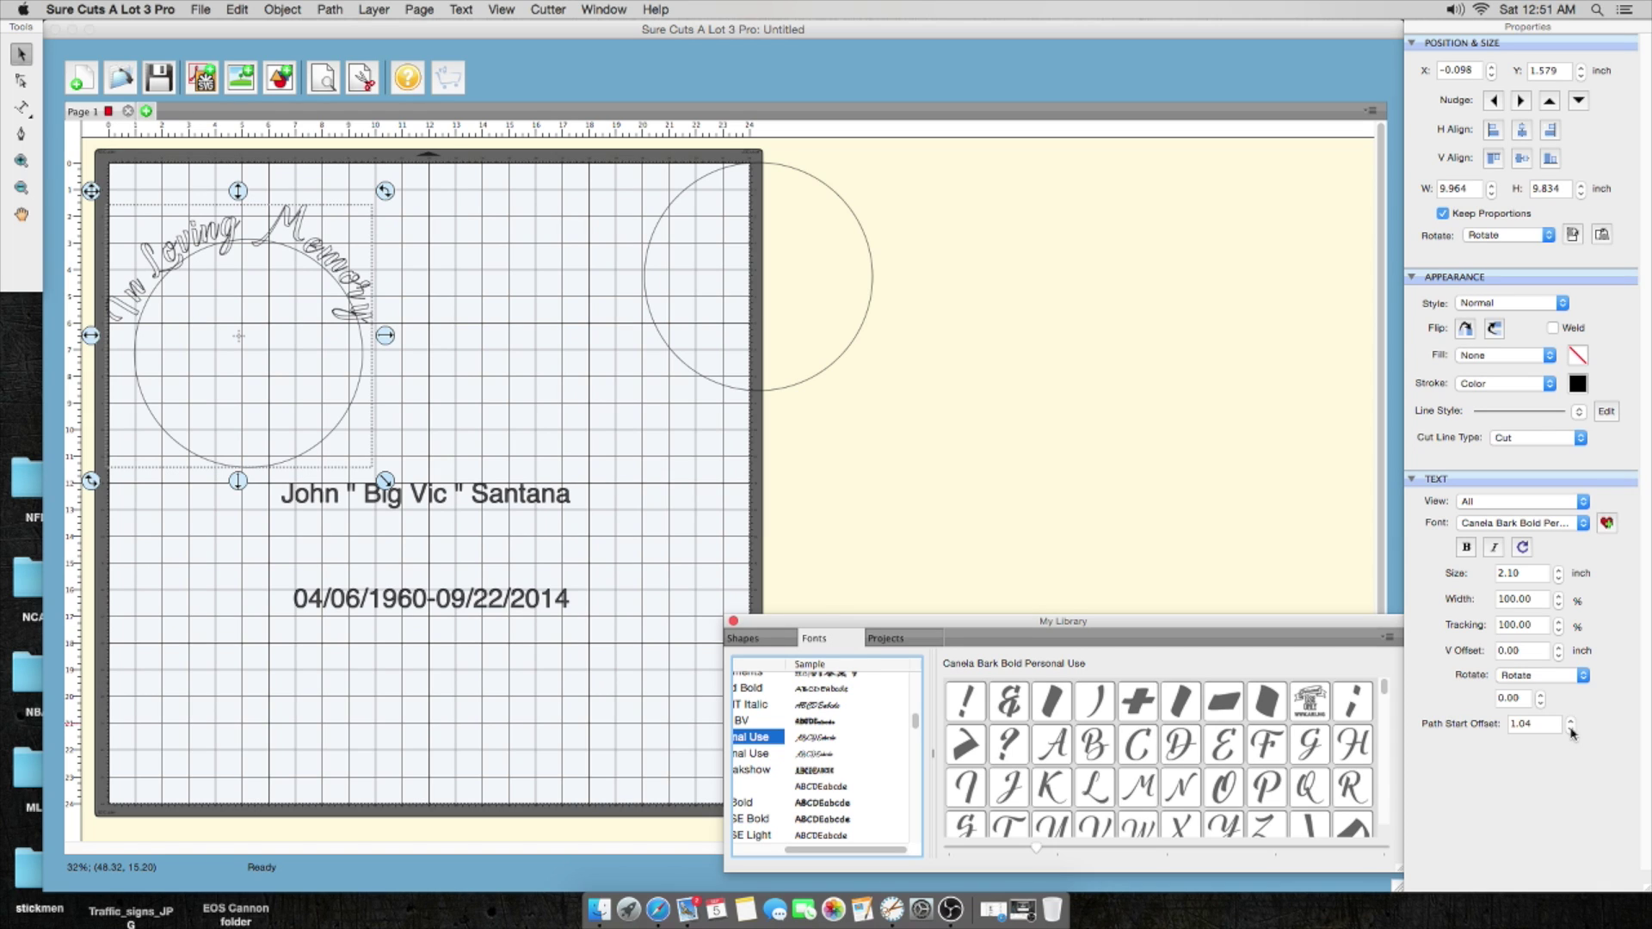
click(1572, 731)
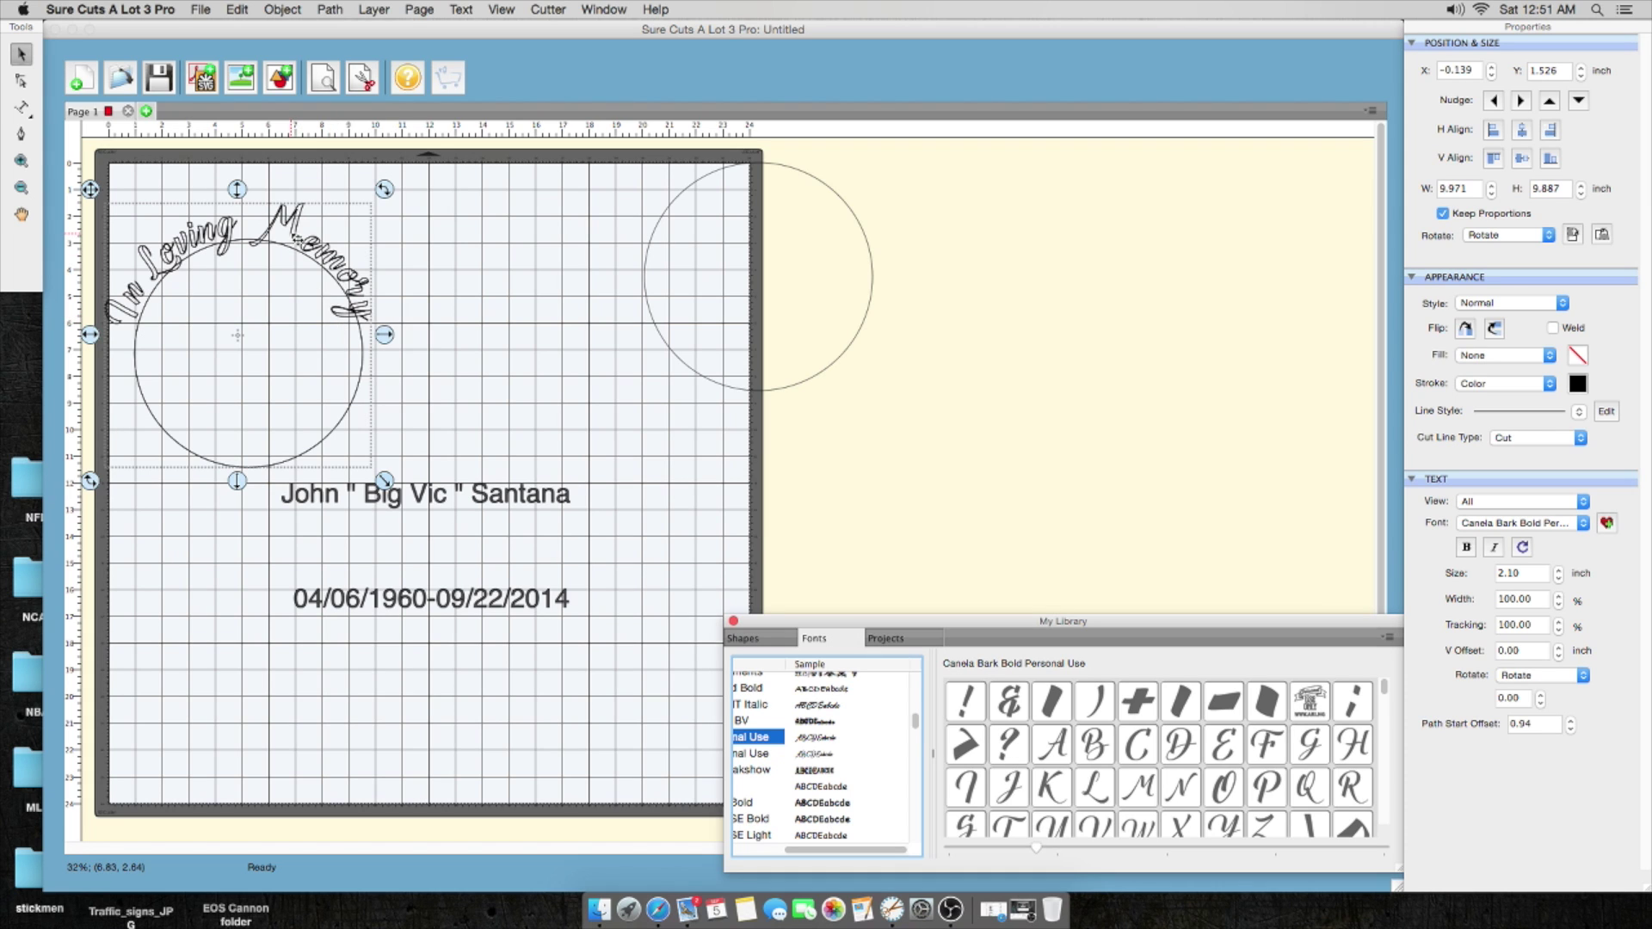
scroll(310, 198, down, 1)
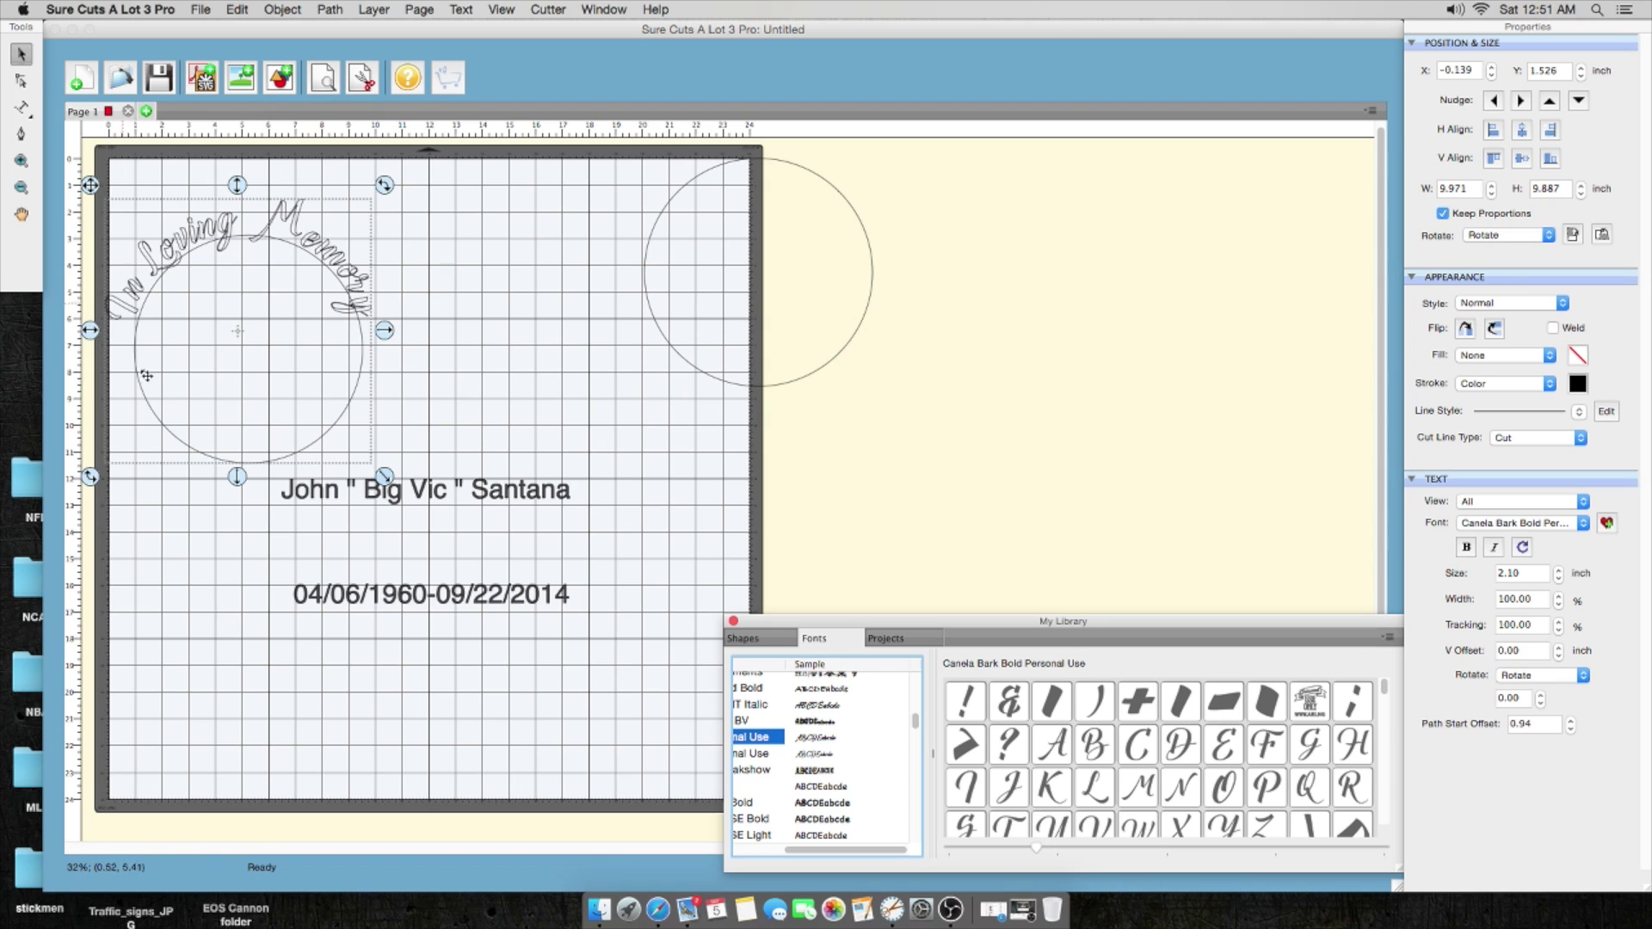
Step: Convert the arched 'In Loving Memory' text to outlines and move it to the mat's upper centre
click(442, 258)
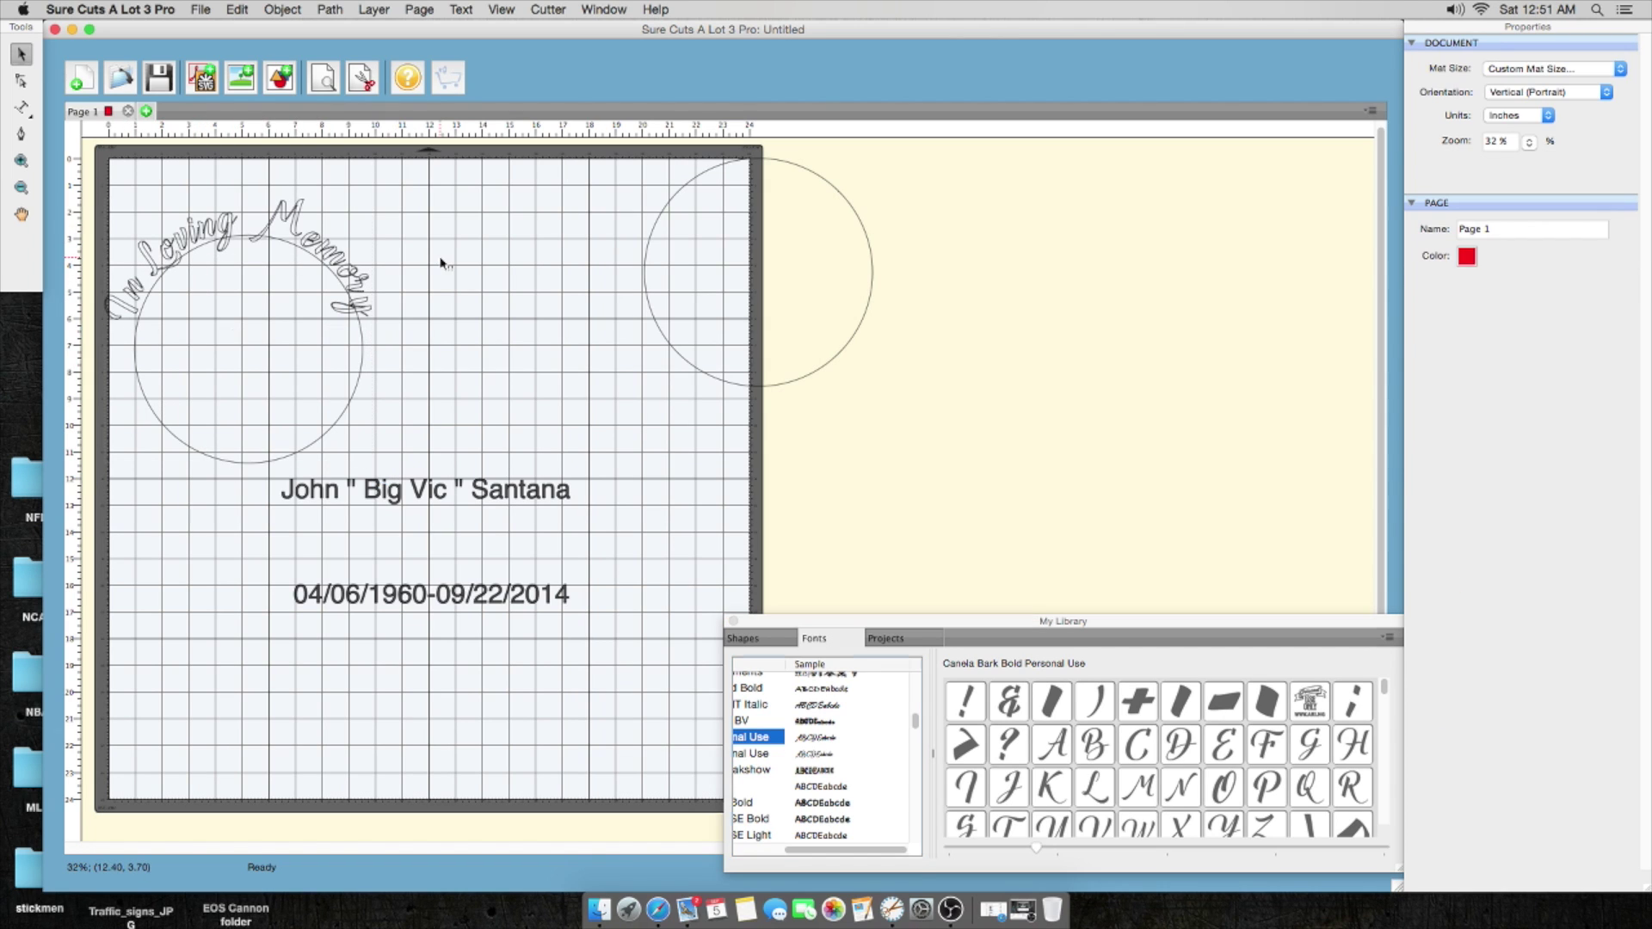
click(314, 260)
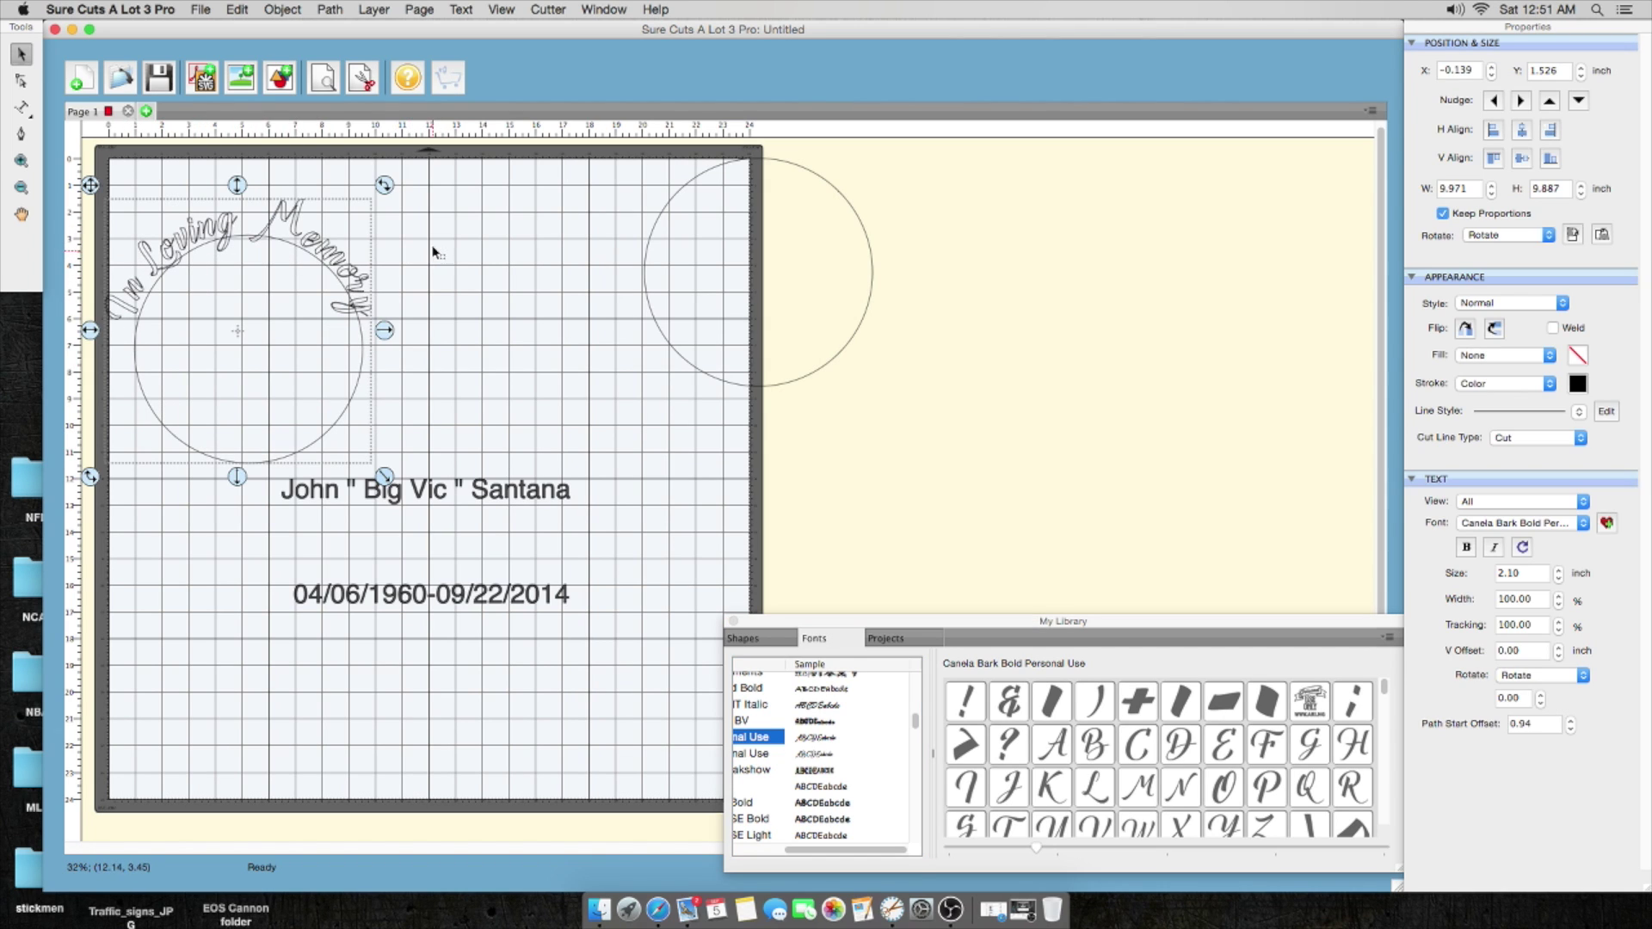
click(463, 10)
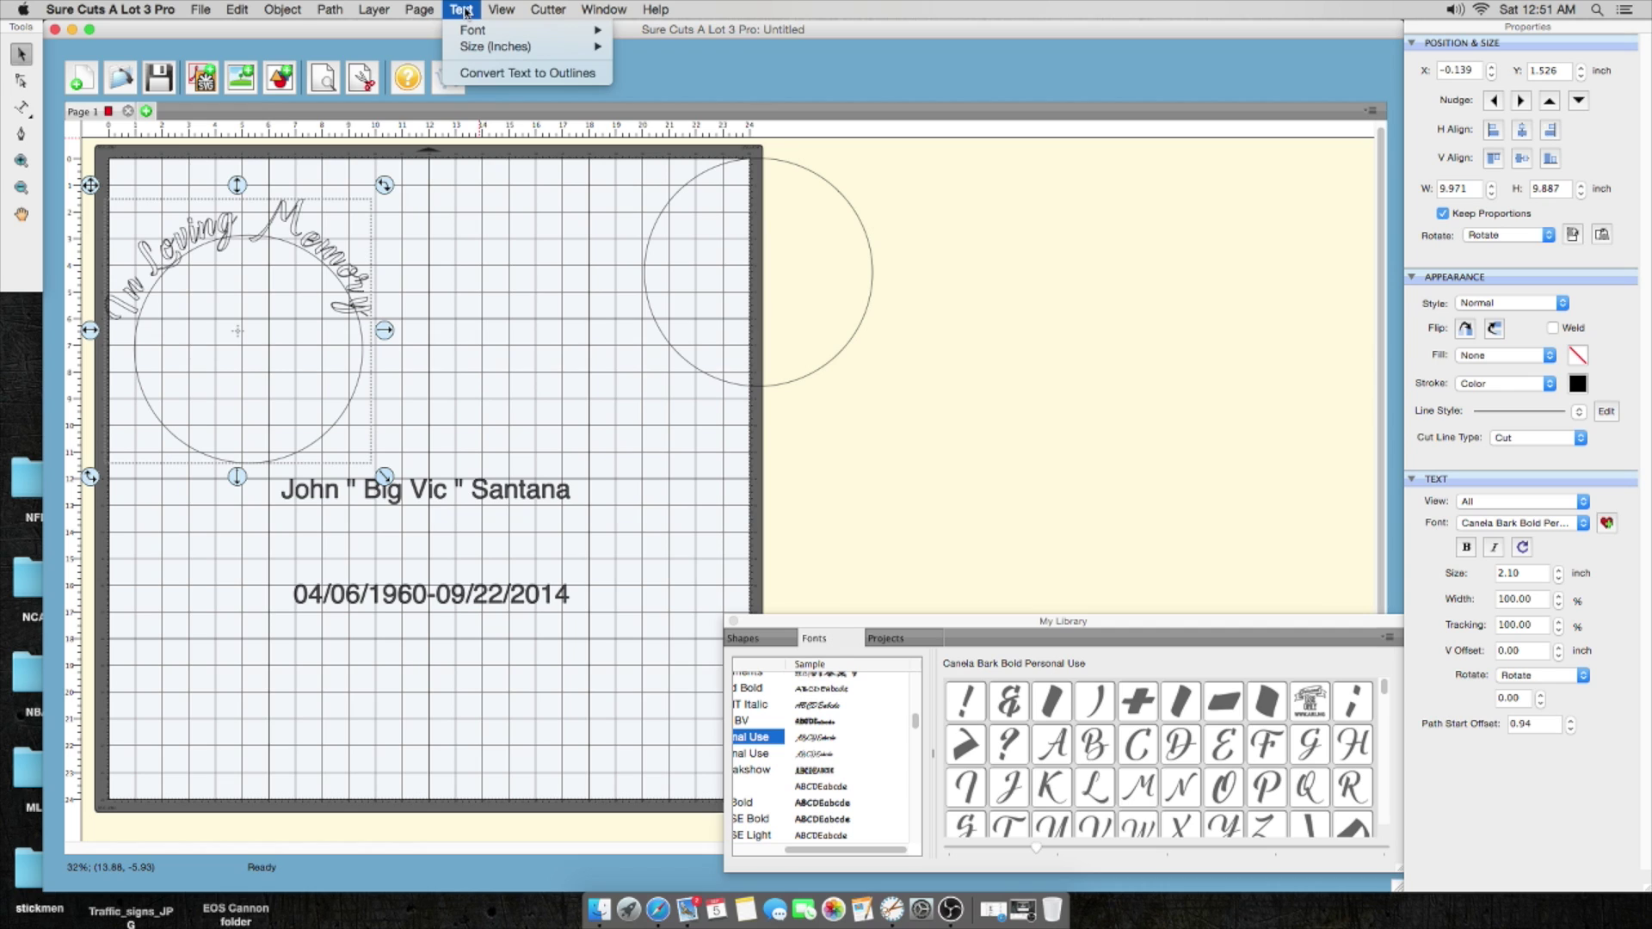
click(527, 73)
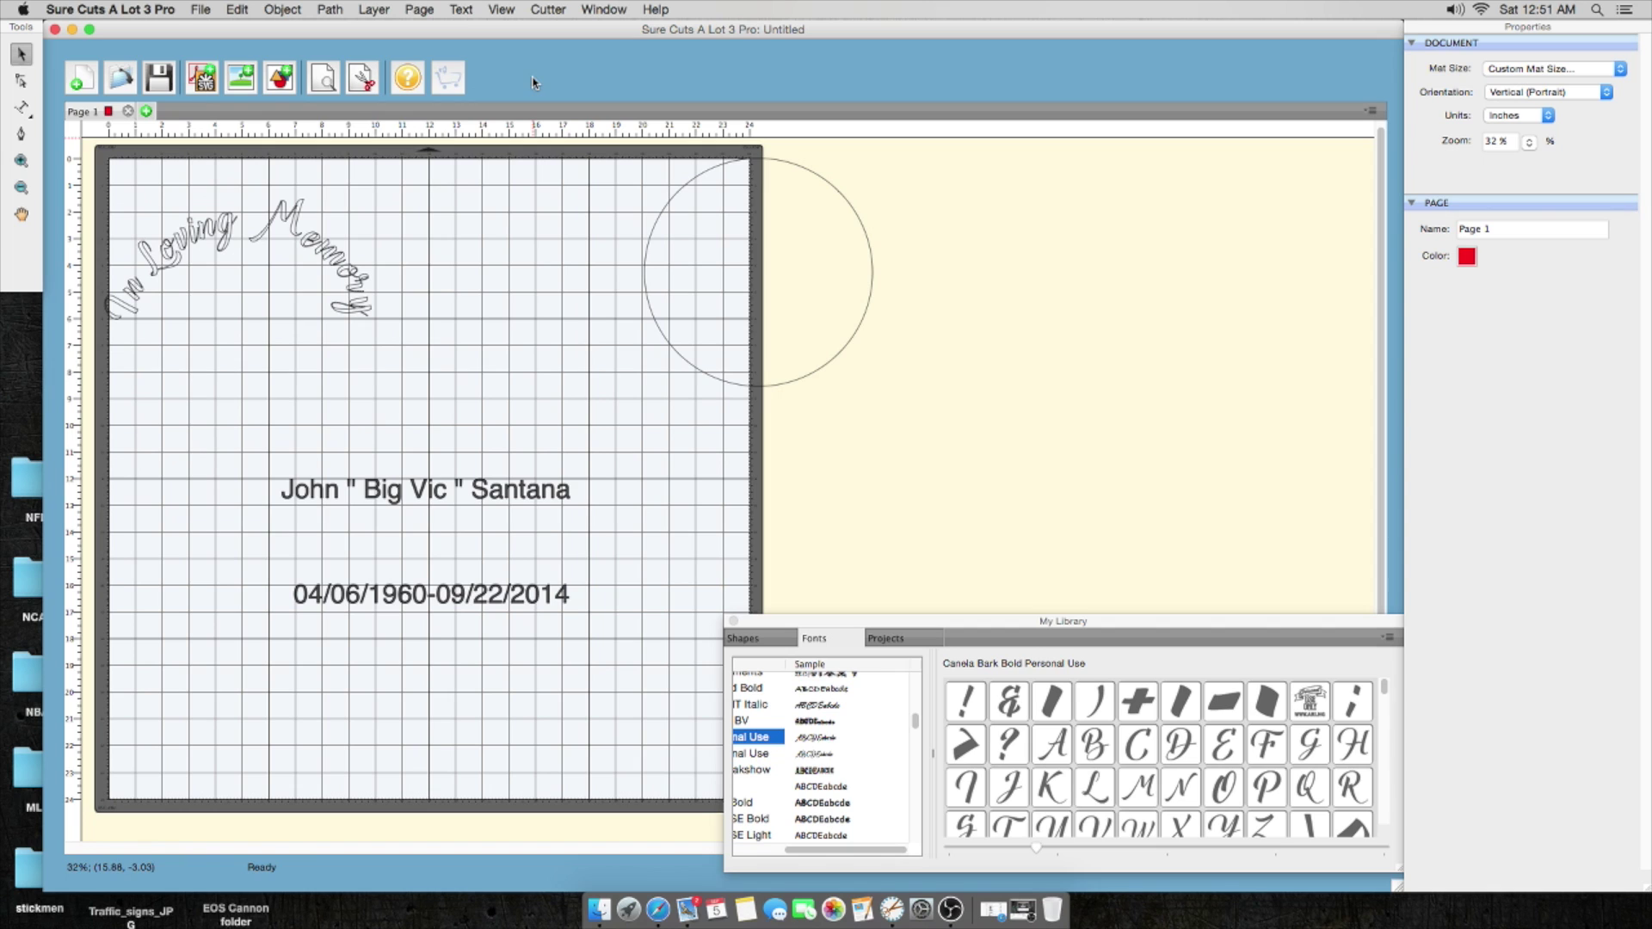
click(217, 237)
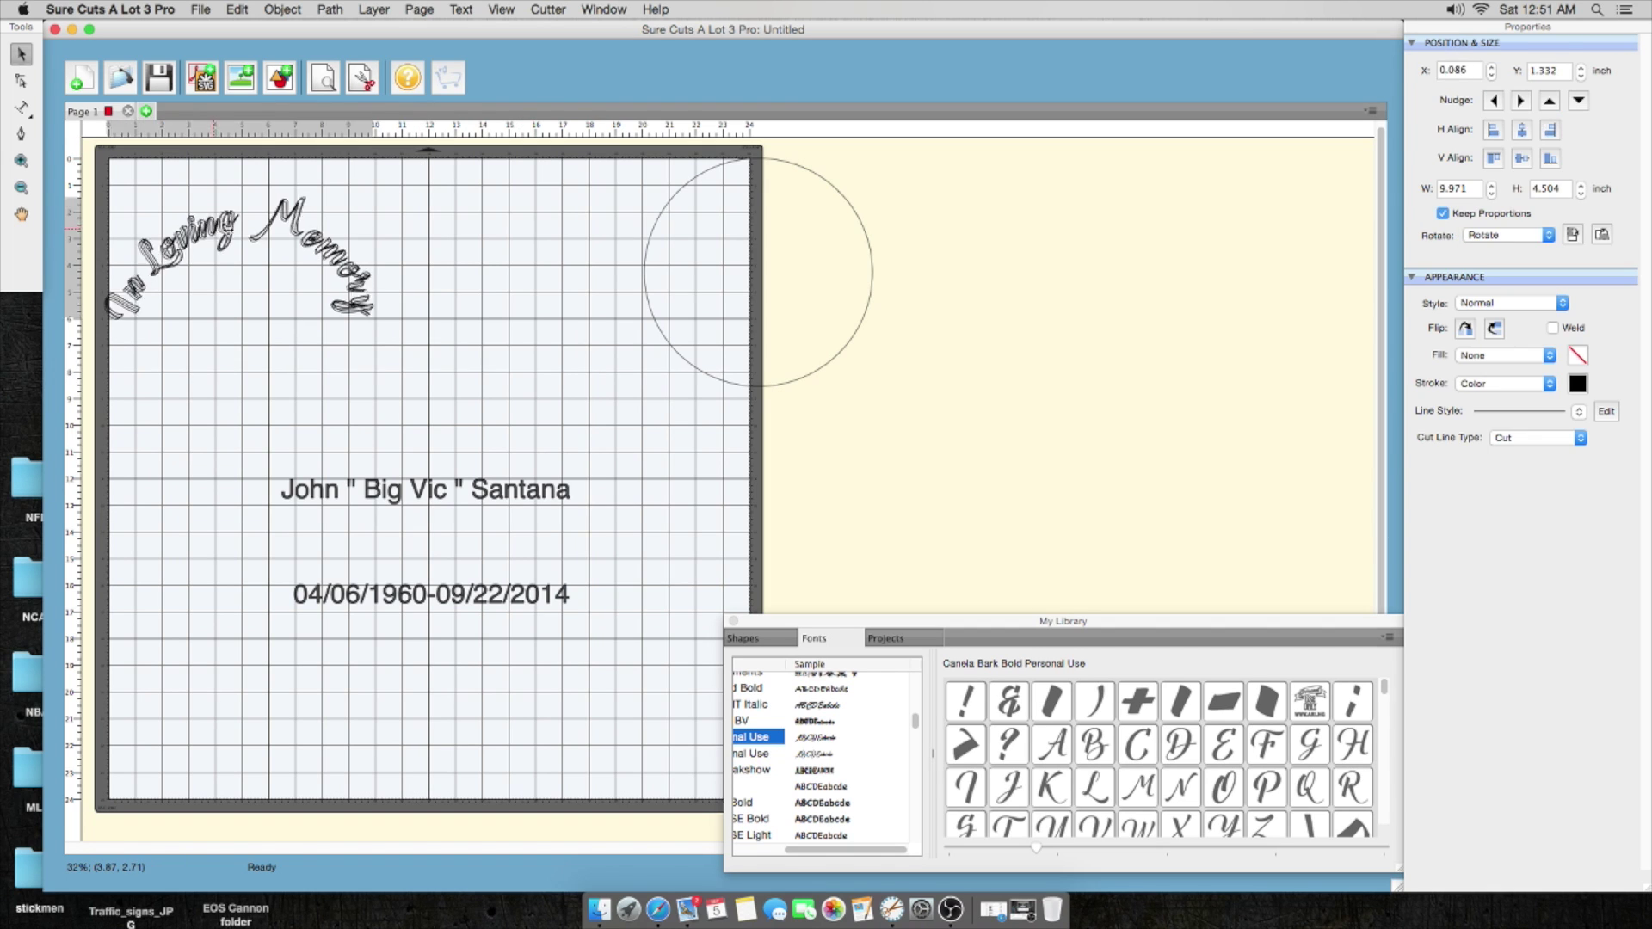
drag(210, 231, 344, 263)
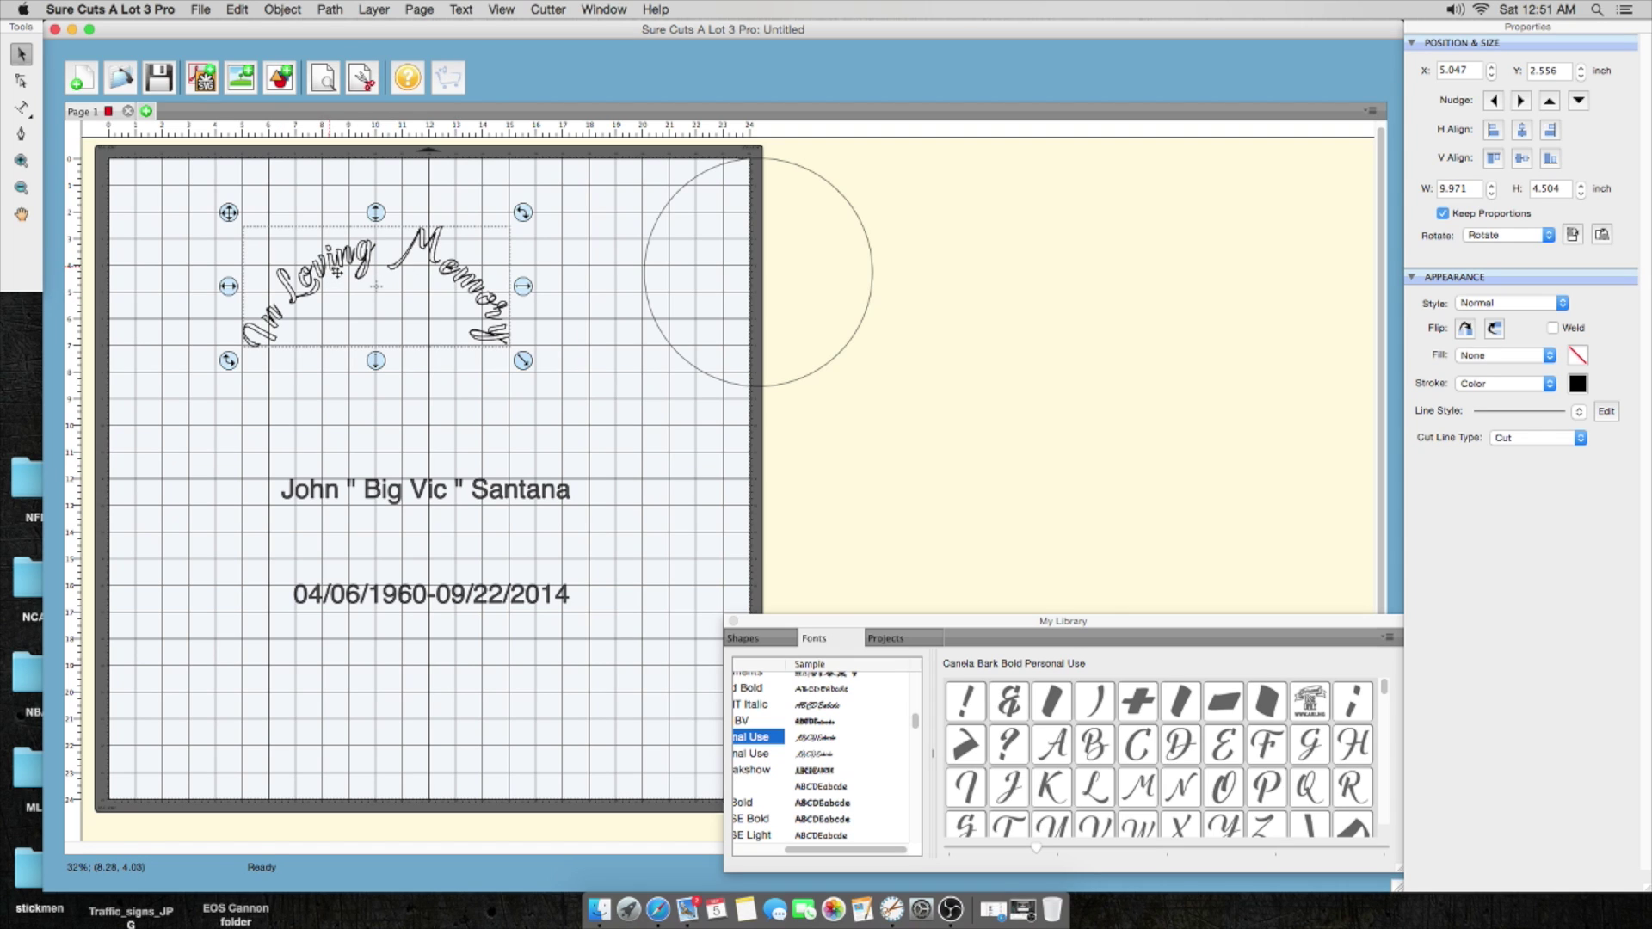
Step: Union the outline letters into one shape, undoing a trial widening
click(372, 9)
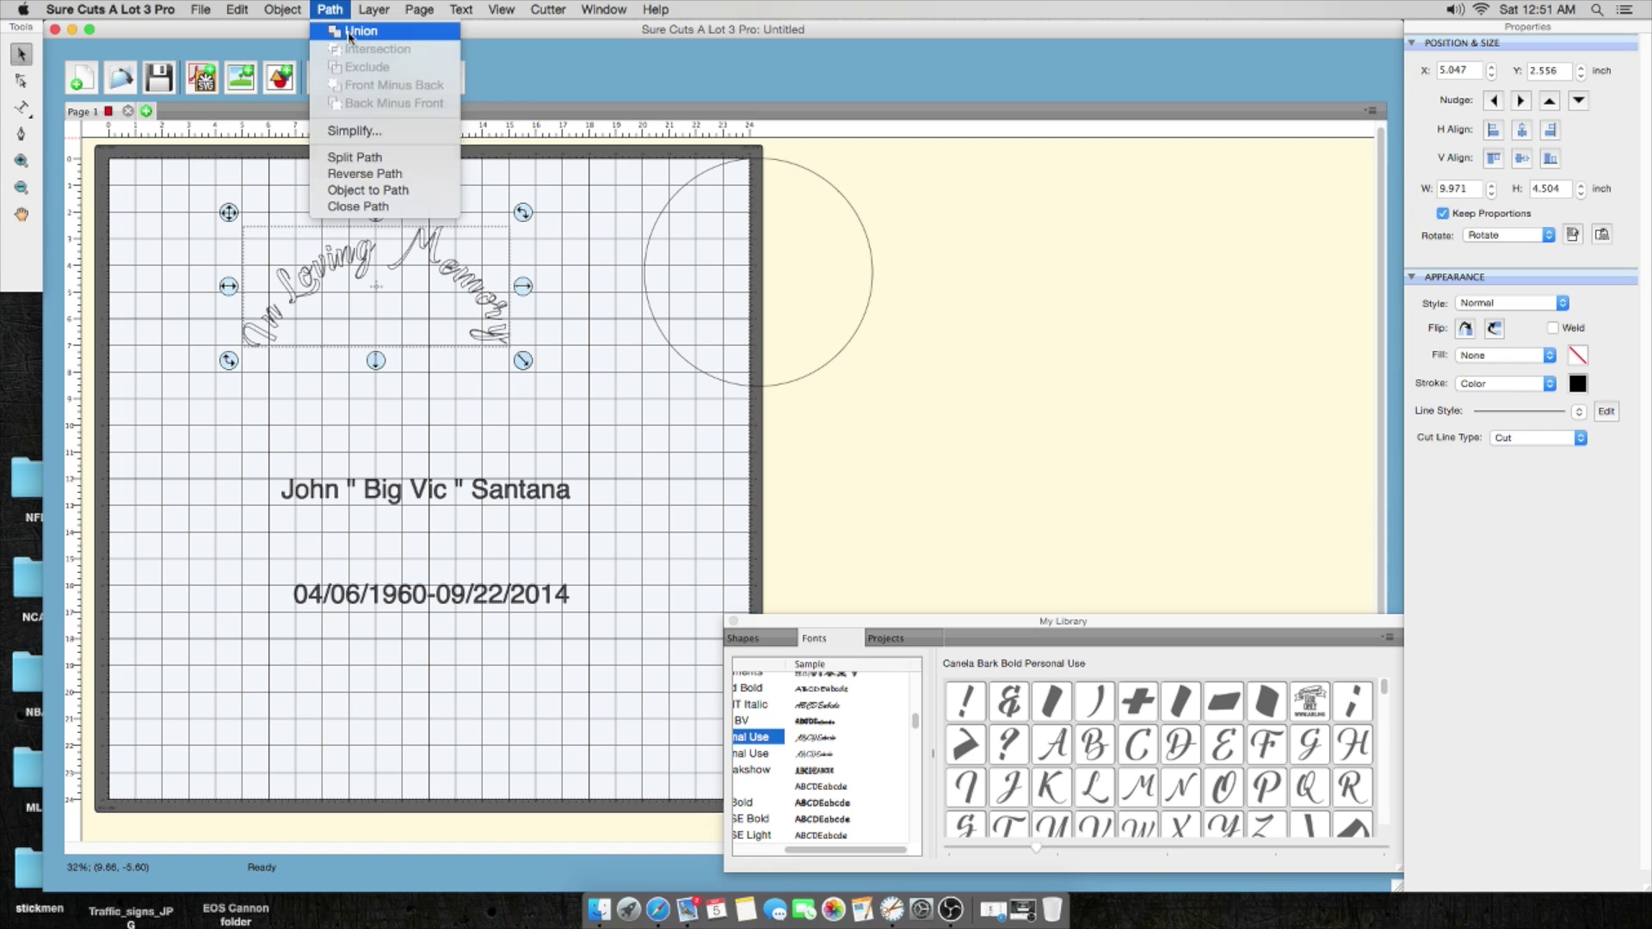
click(349, 34)
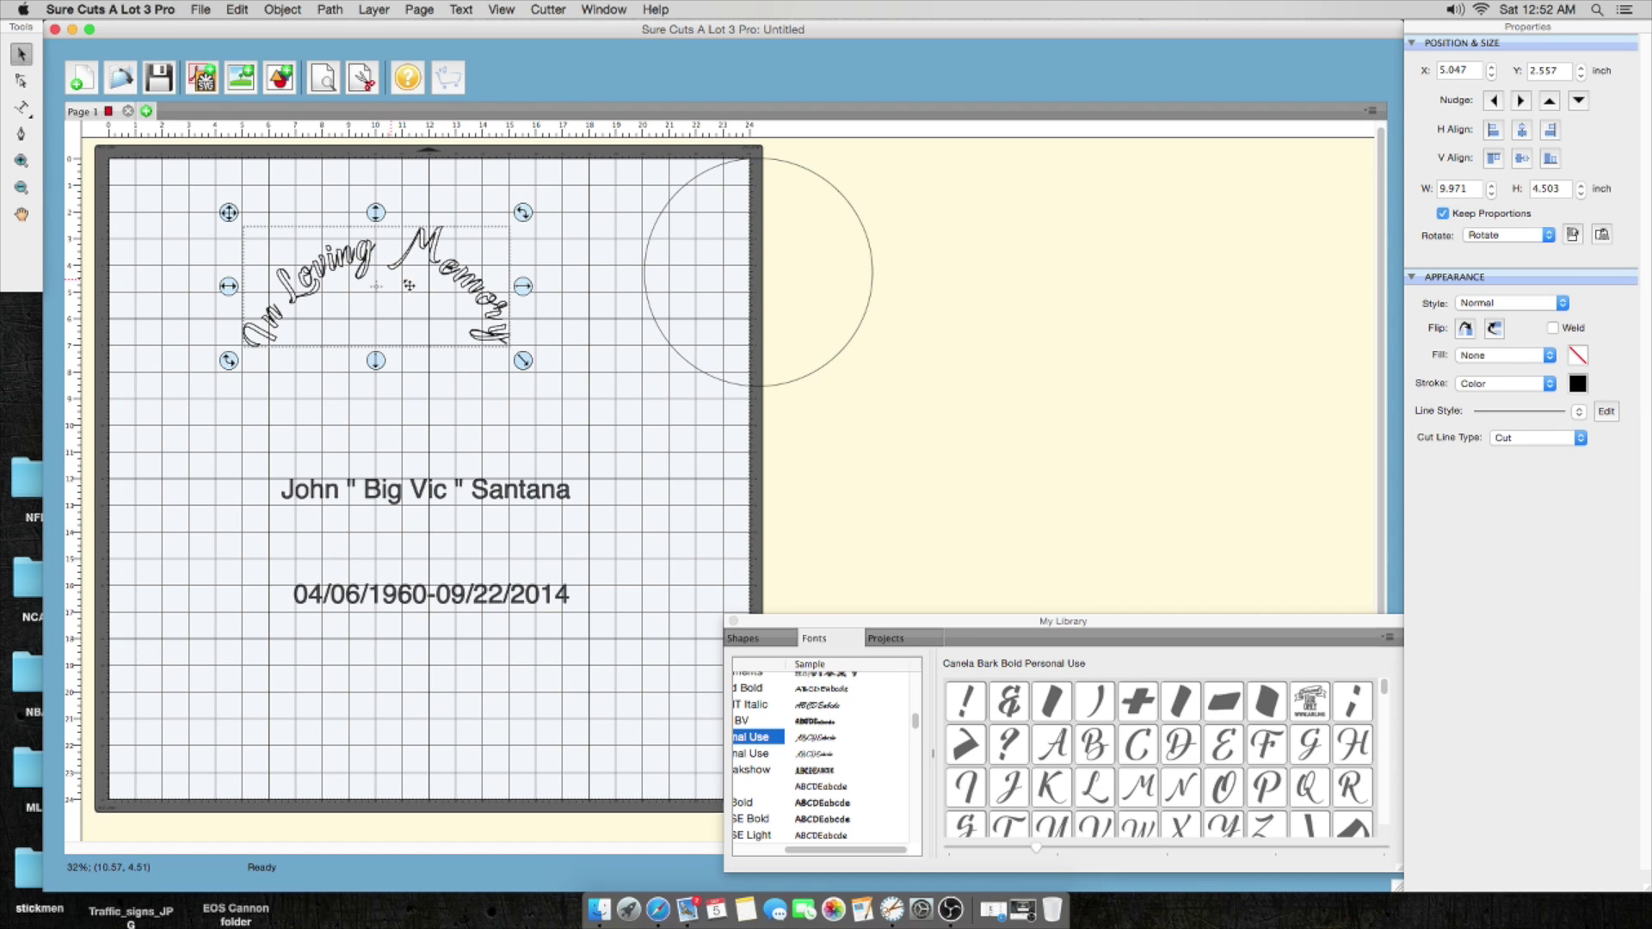
drag(522, 289, 640, 290)
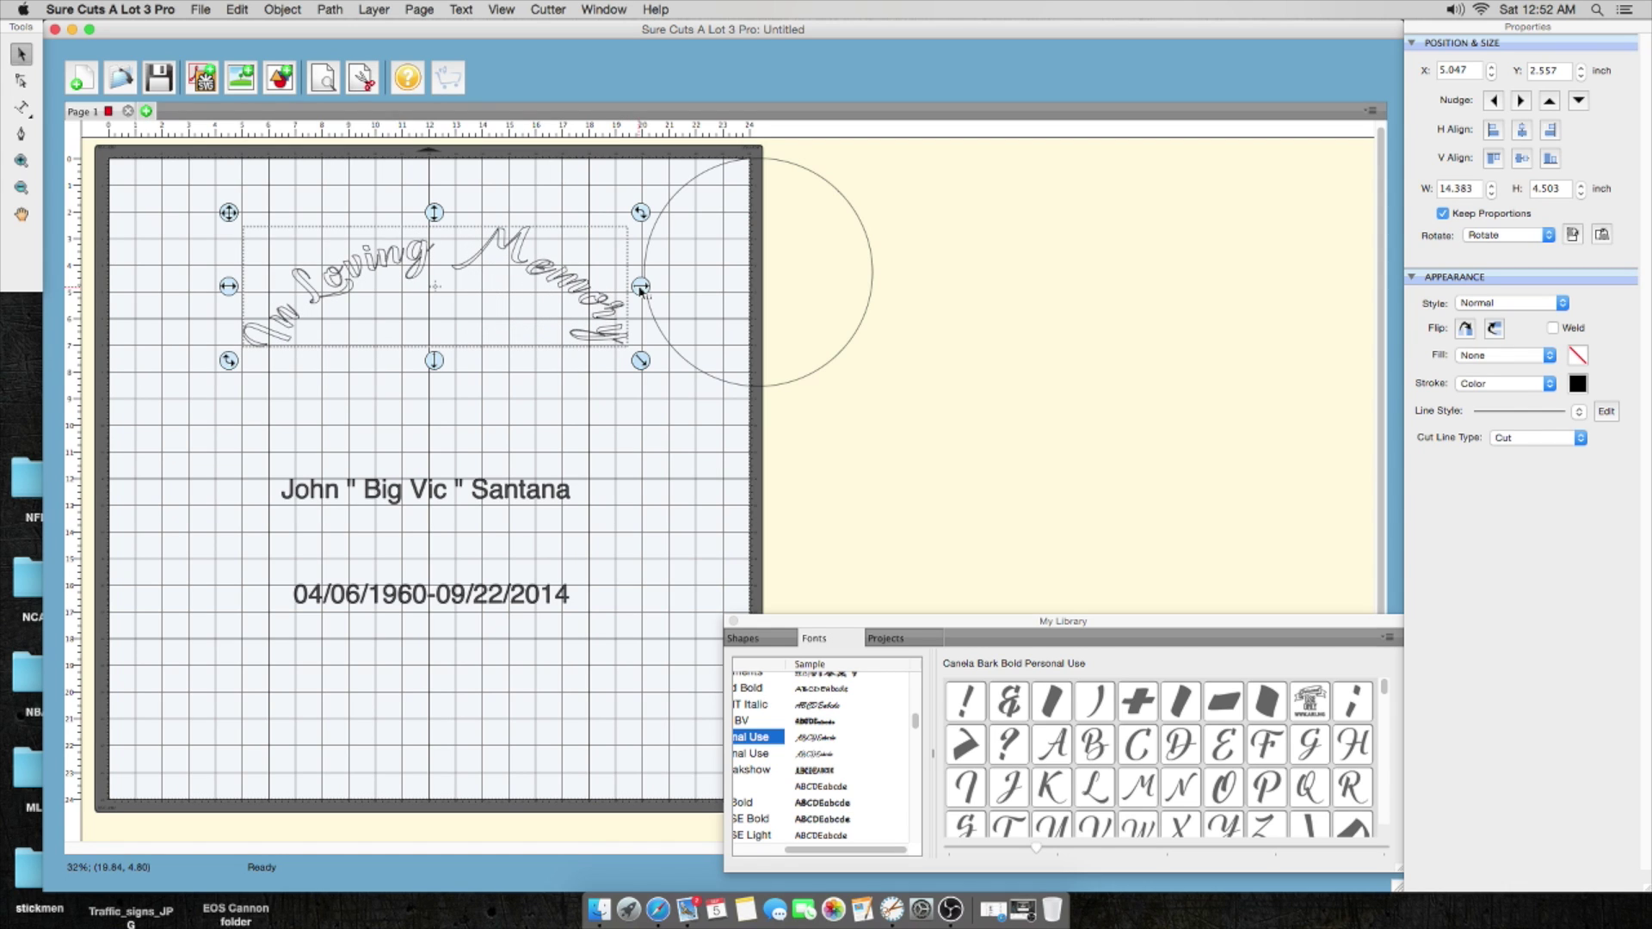
key(super+z)
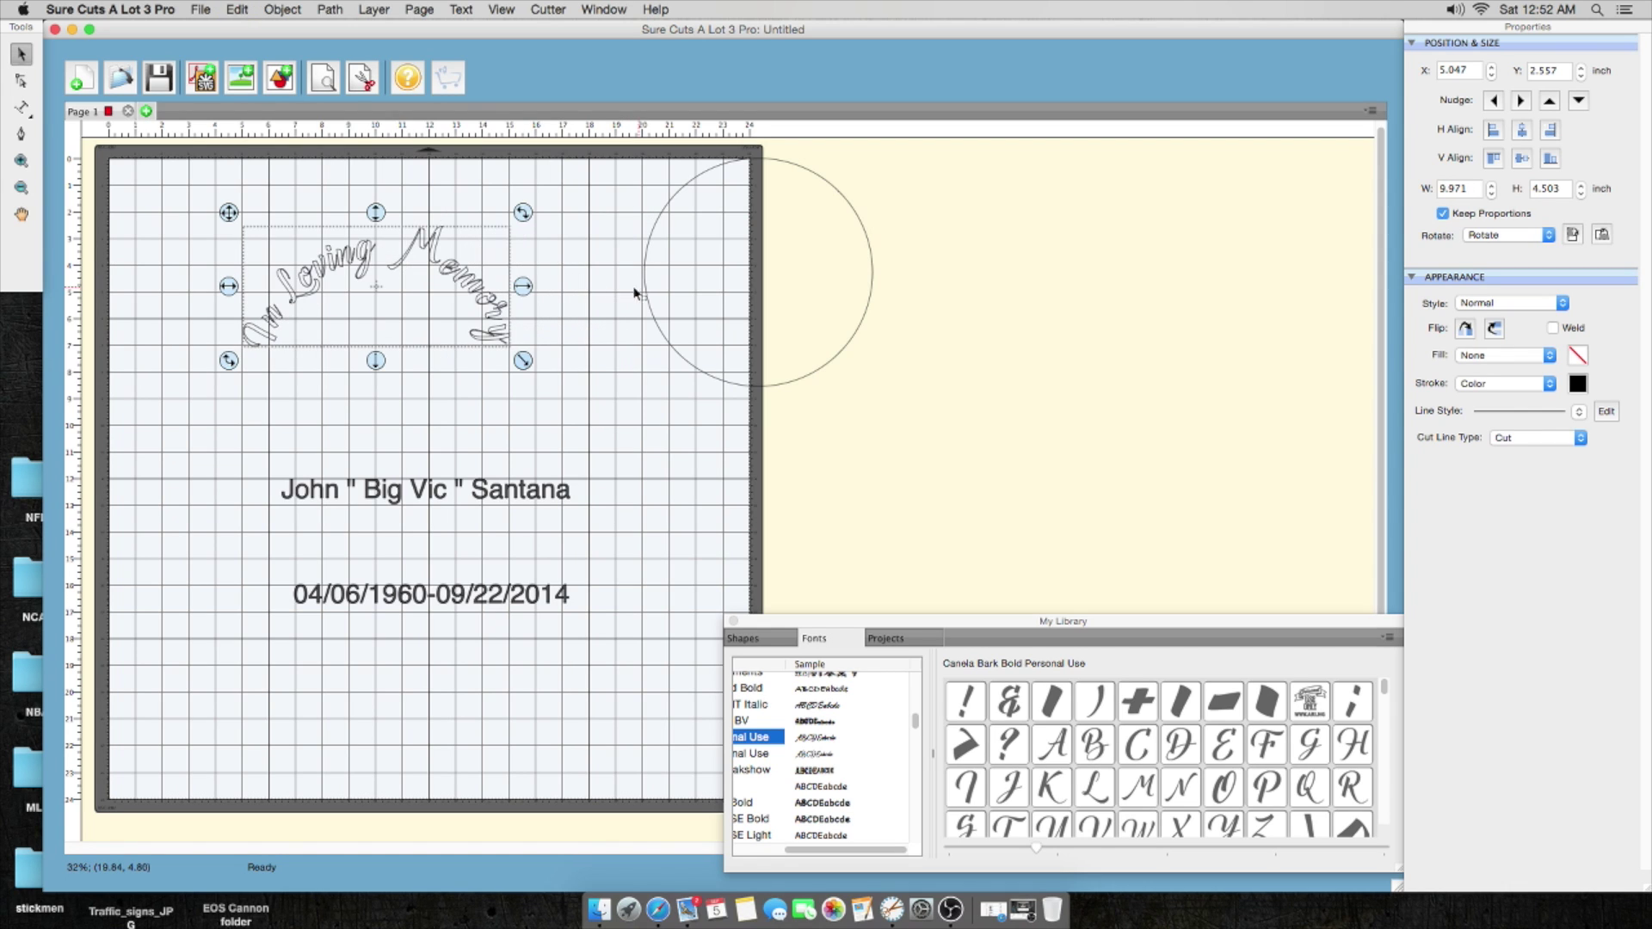
Step: Apply THE AMAZING SPIDER-MAN font from the My Library list to the name line
click(345, 440)
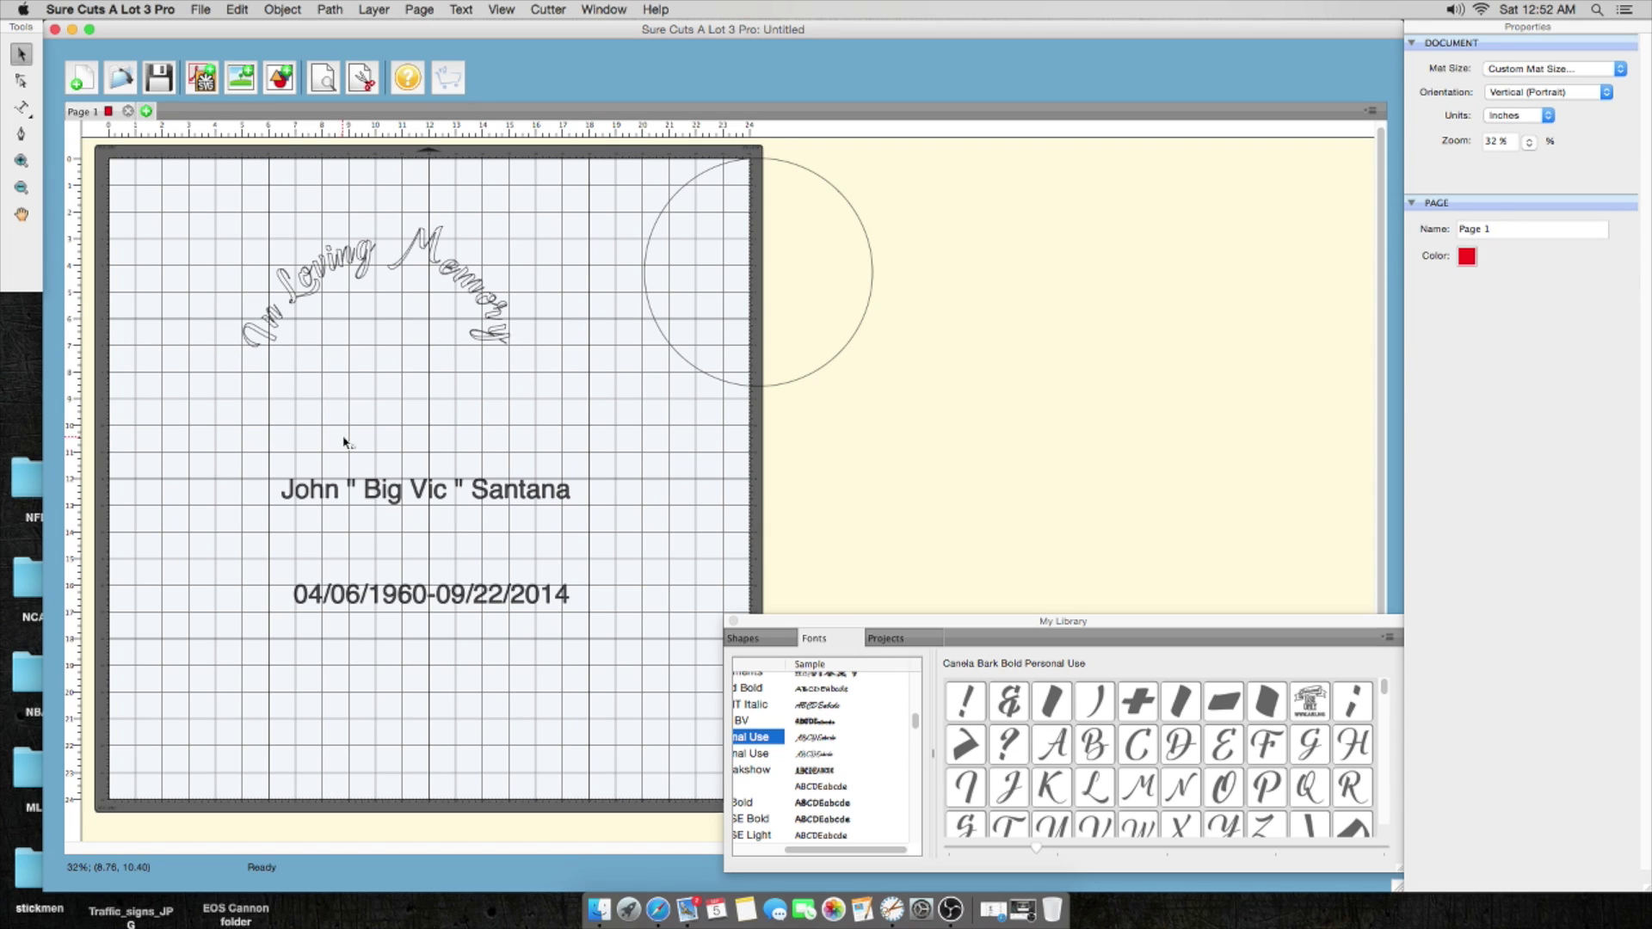
click(303, 492)
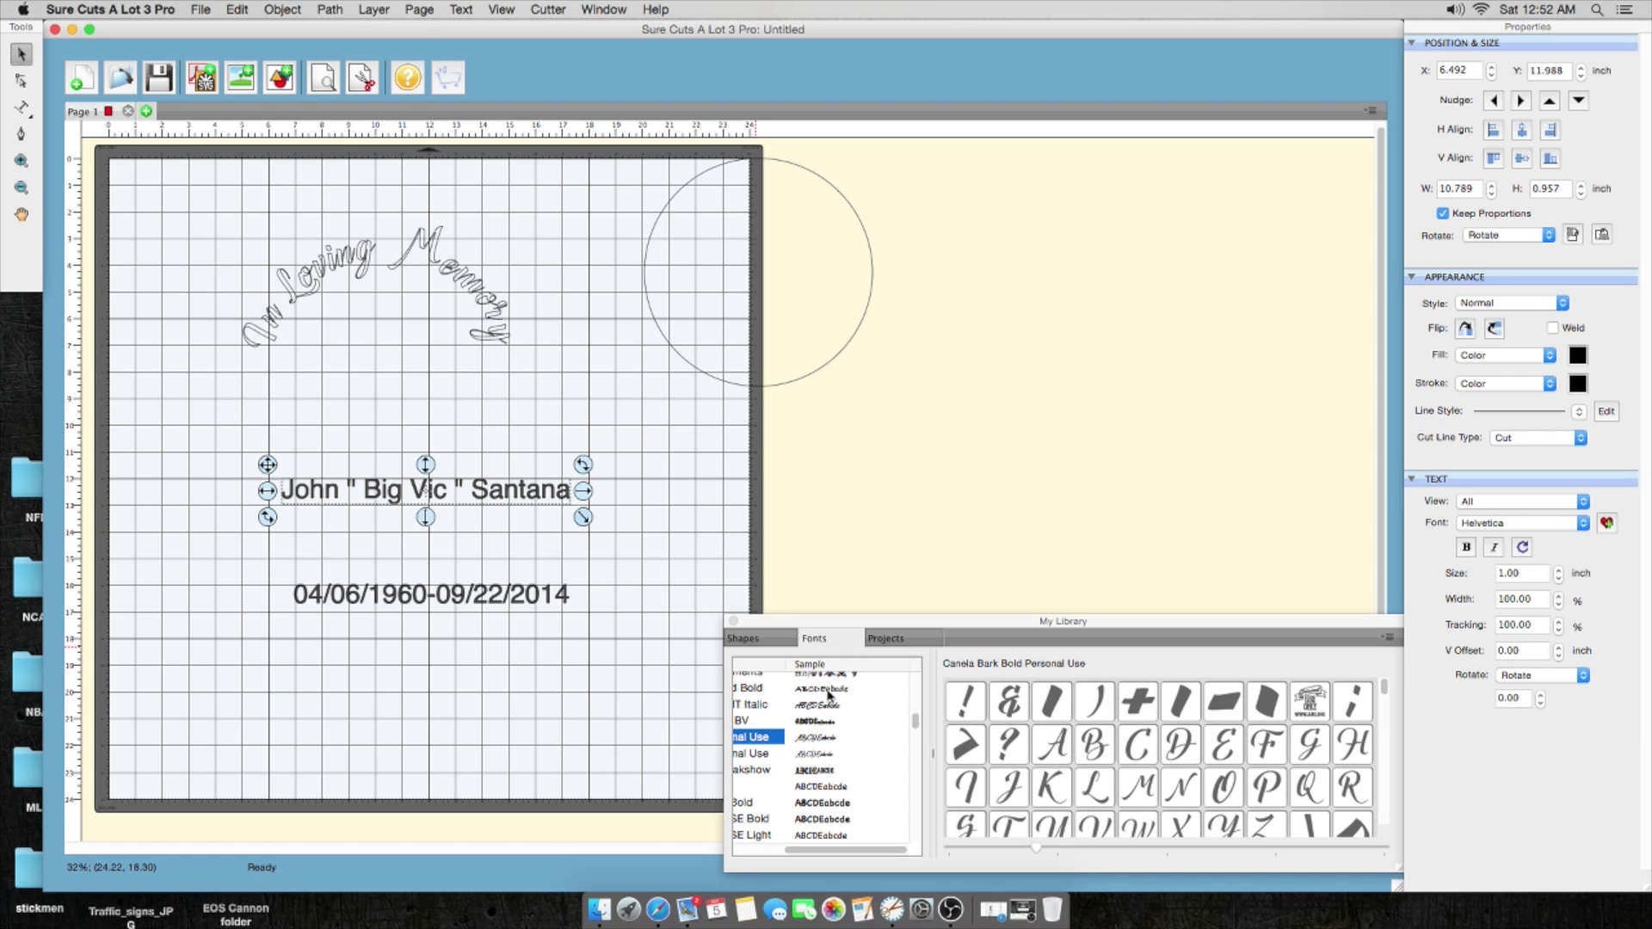
click(819, 721)
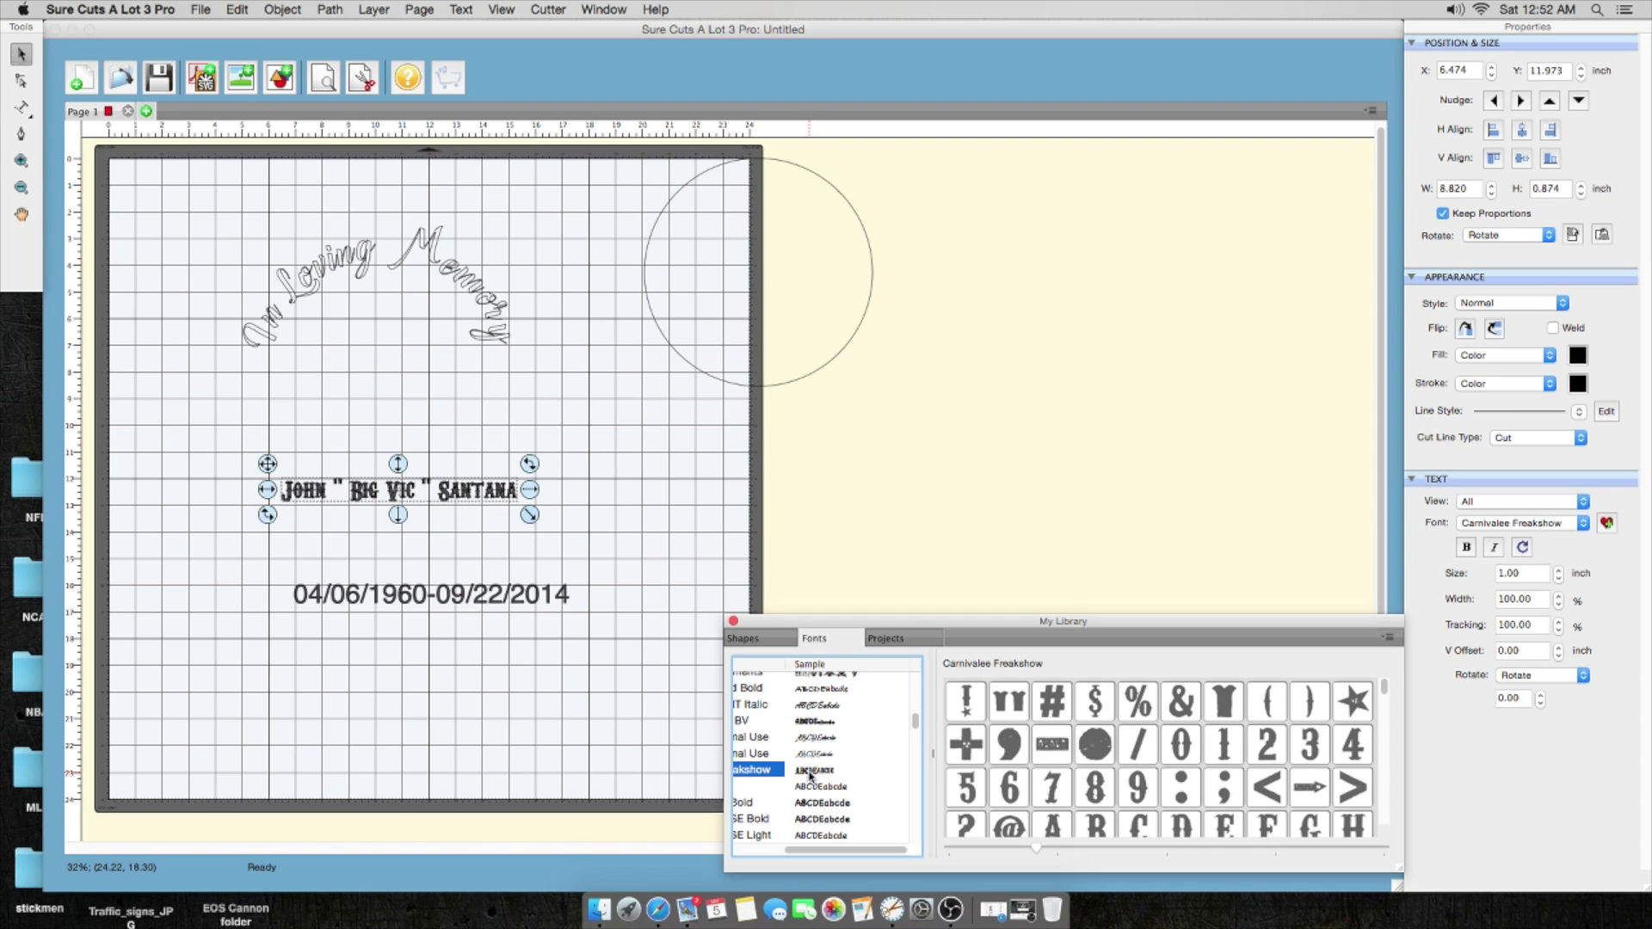
scroll(809, 777, down, 5)
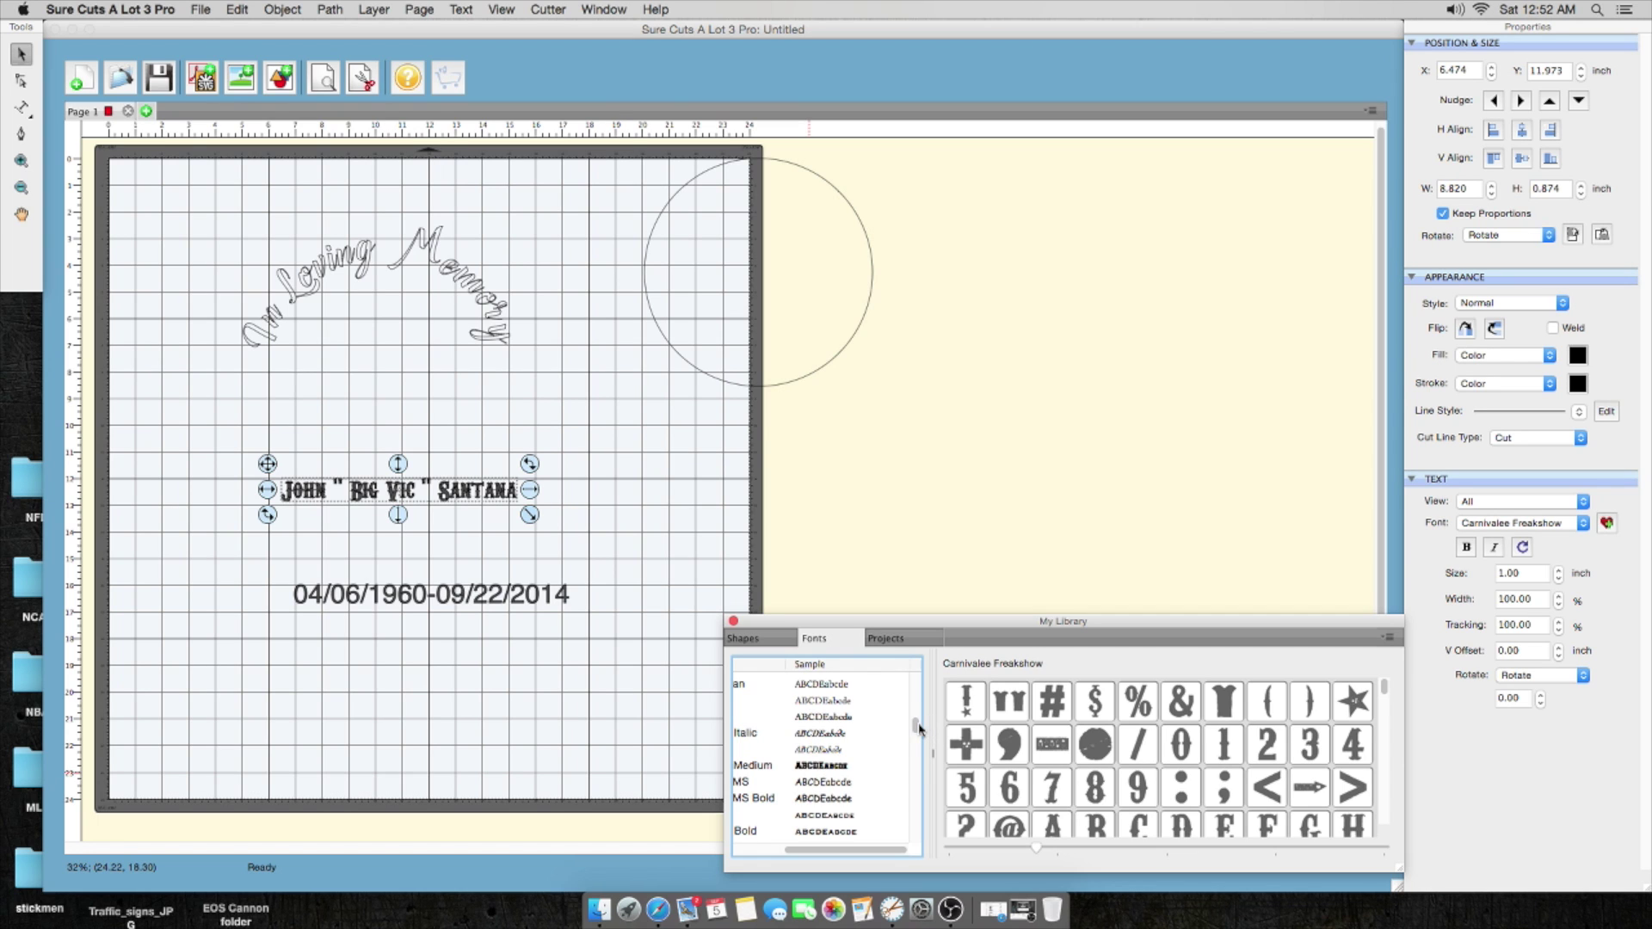
scroll(918, 786, down, 5)
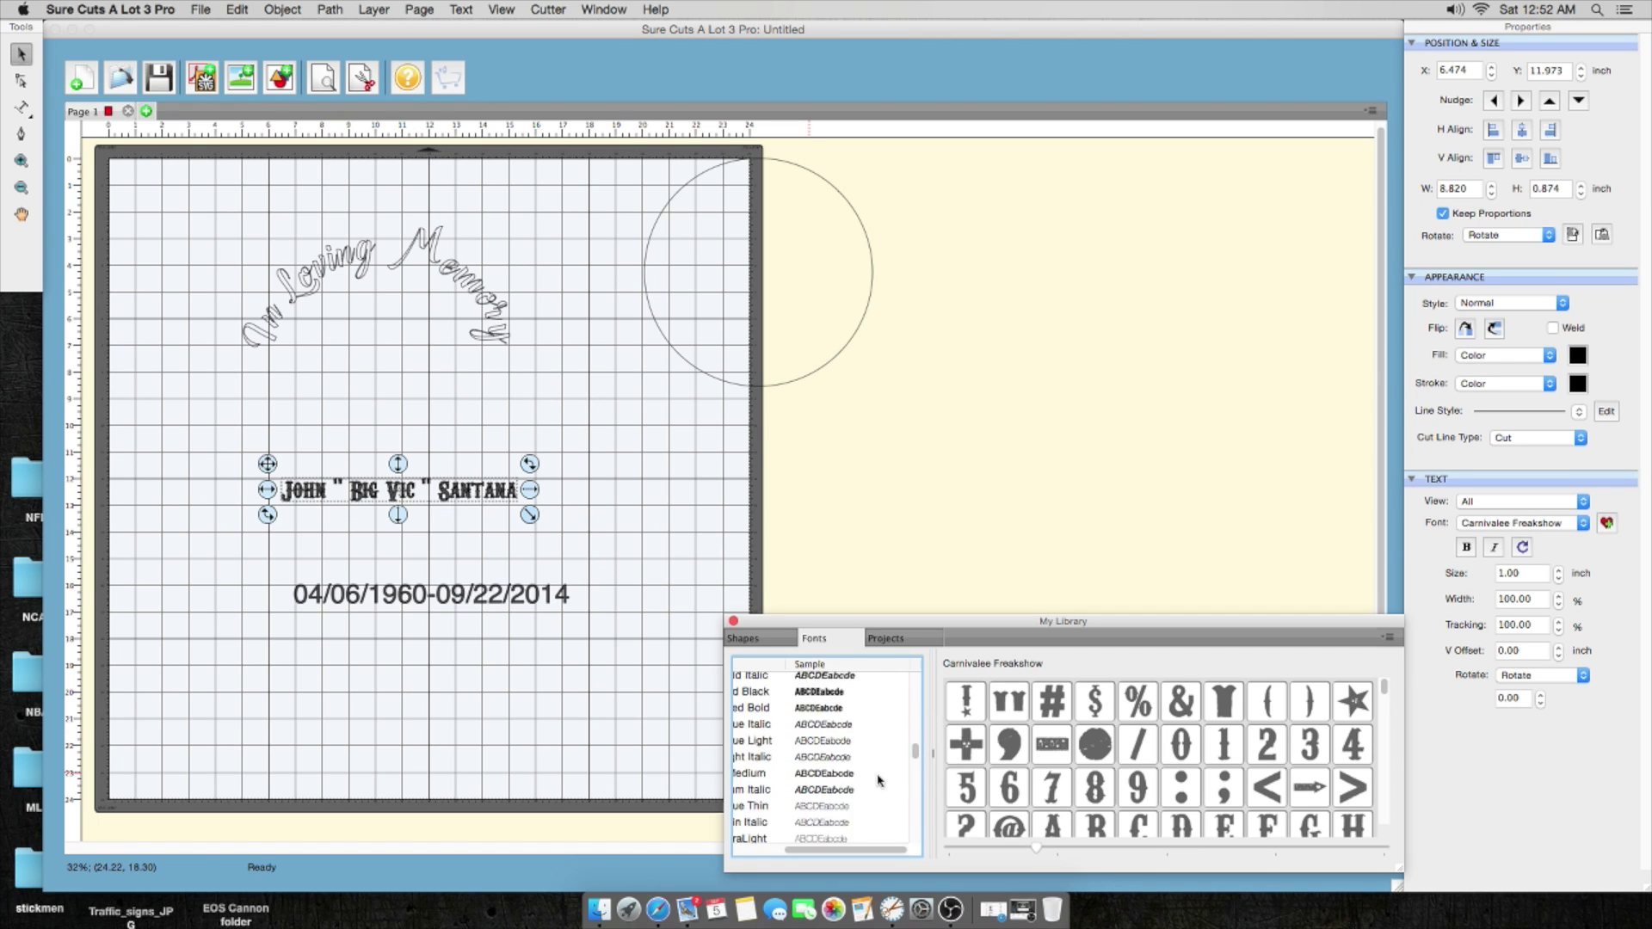
scroll(877, 779, down, 8)
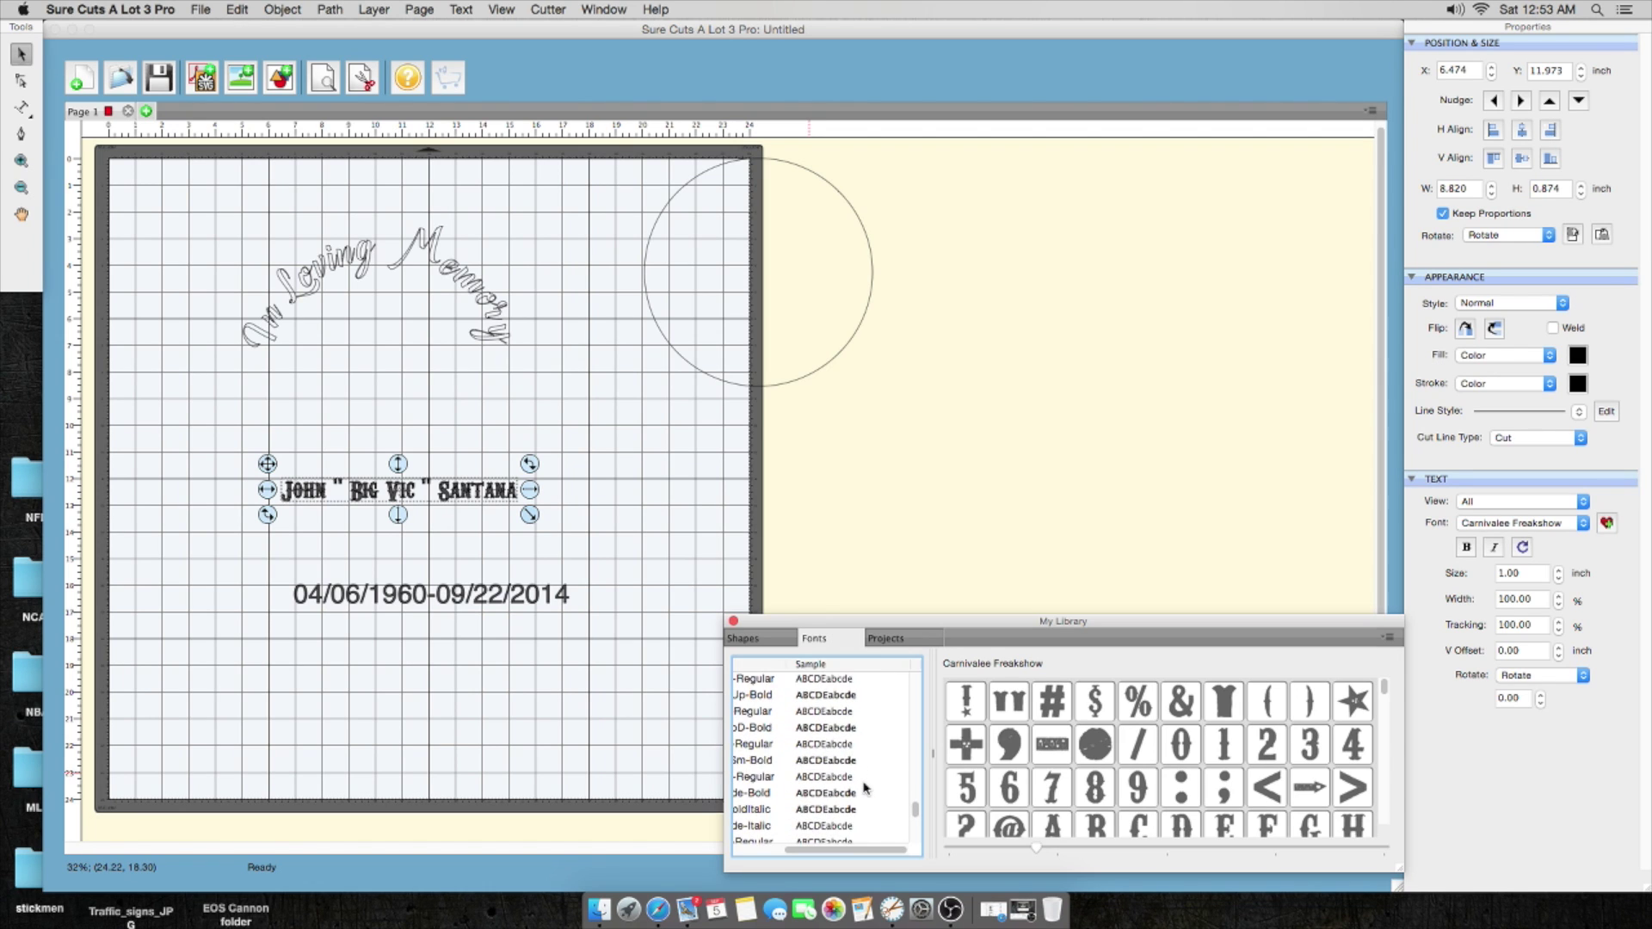
scroll(866, 789, down, 5)
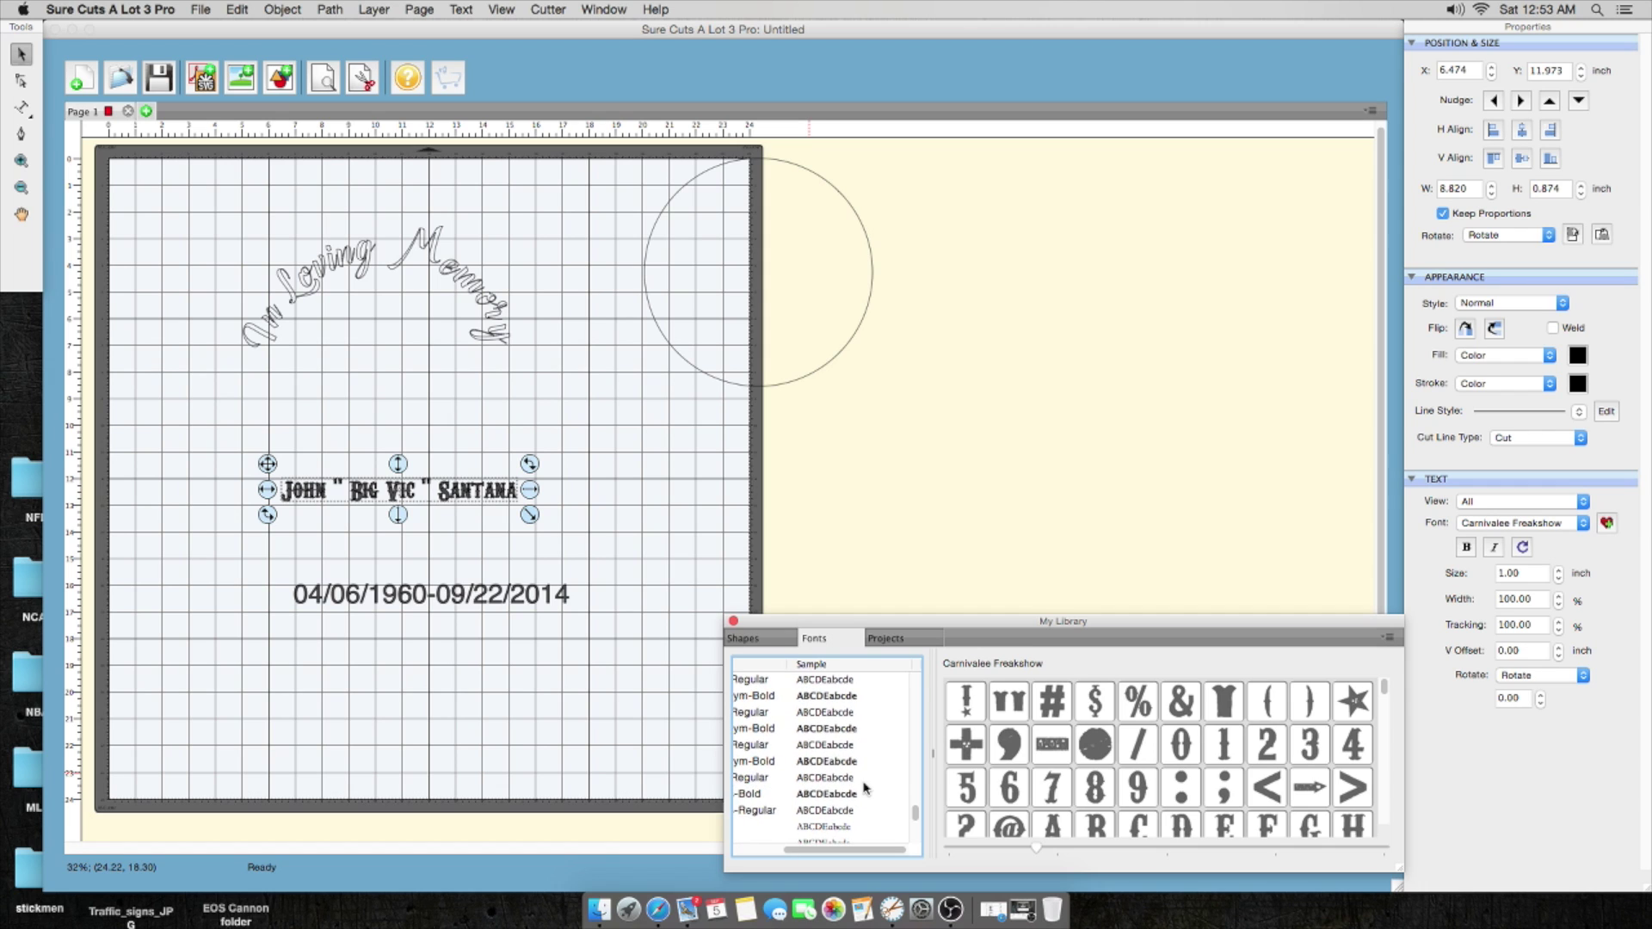
scroll(866, 789, down, 10)
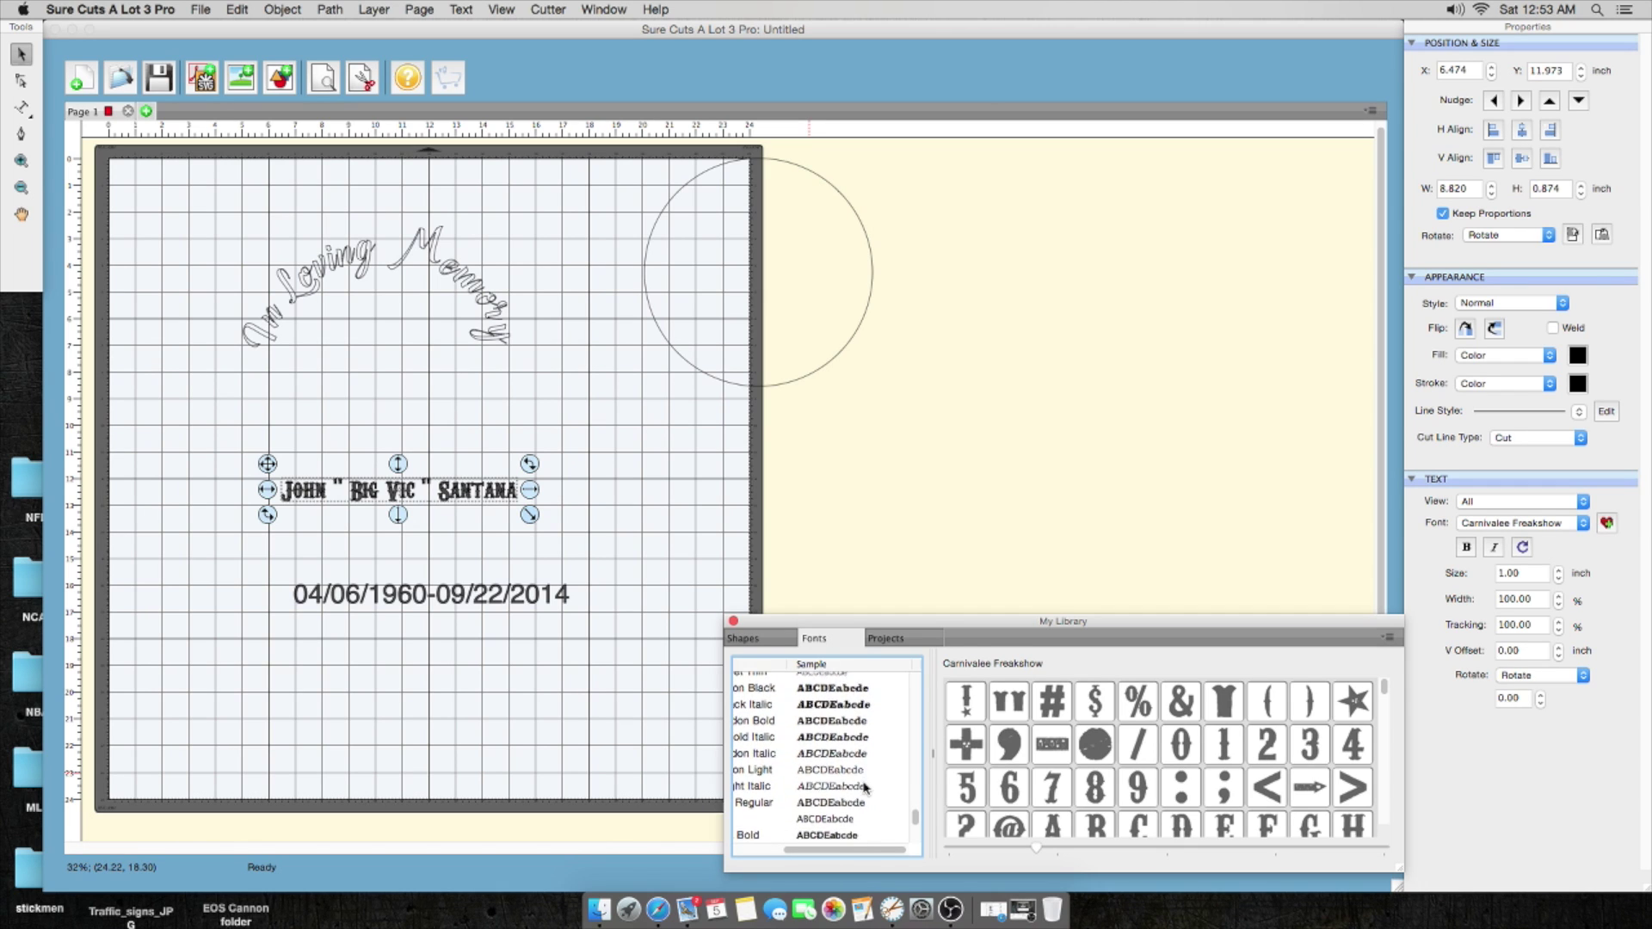
scroll(865, 788, down, 10)
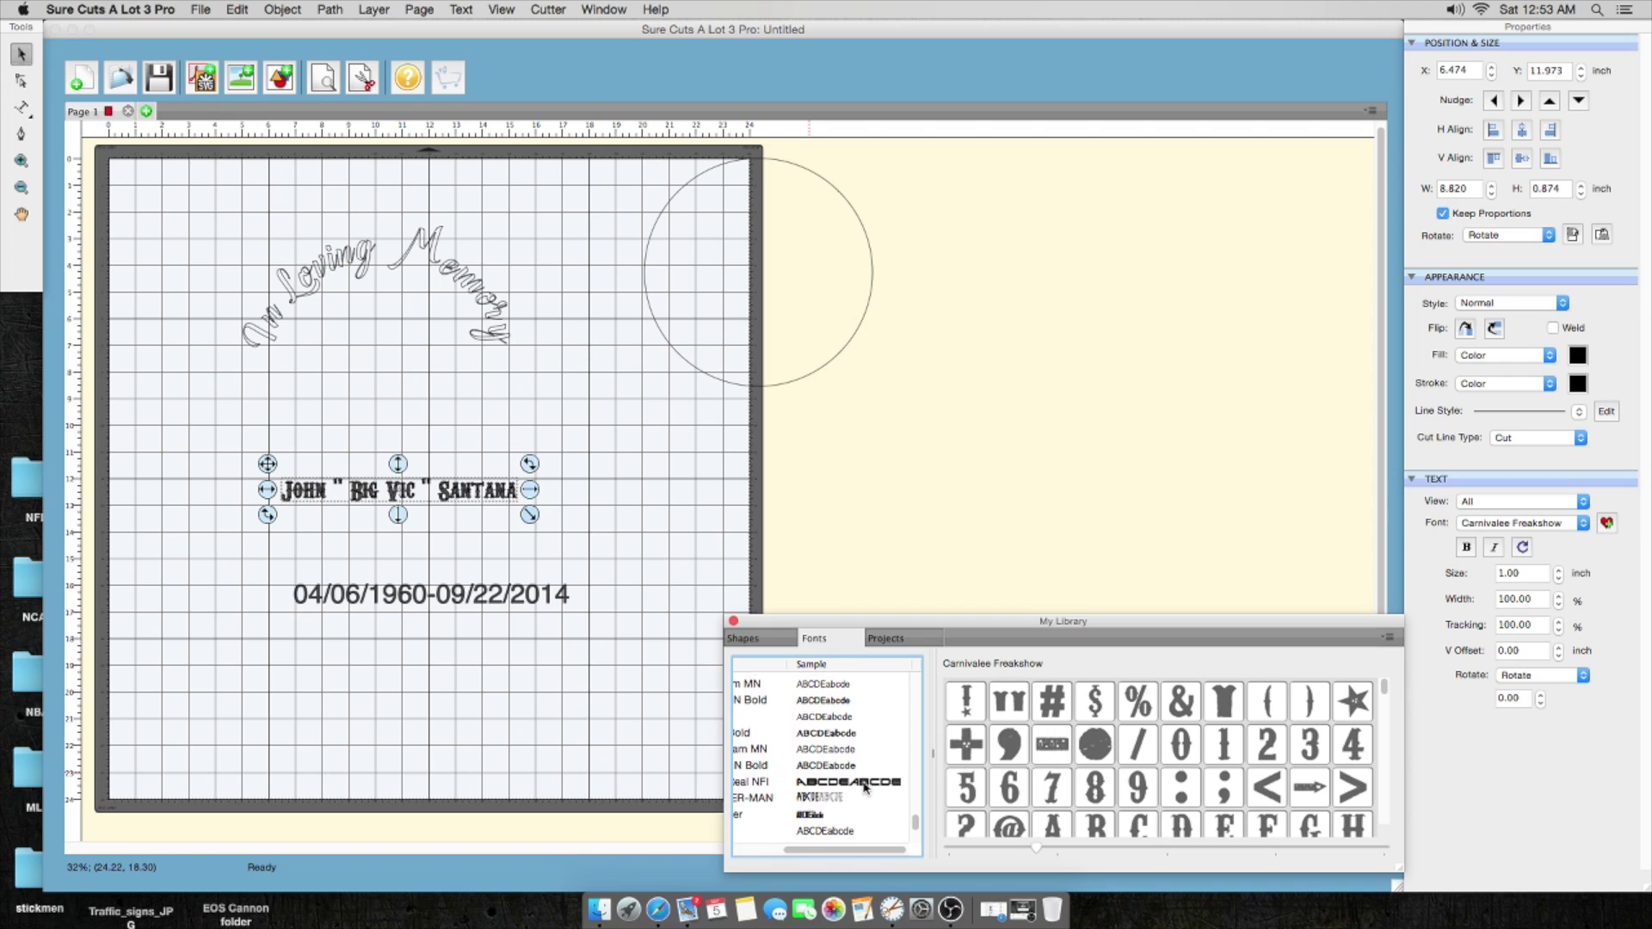
scroll(866, 788, down, 2)
click(815, 796)
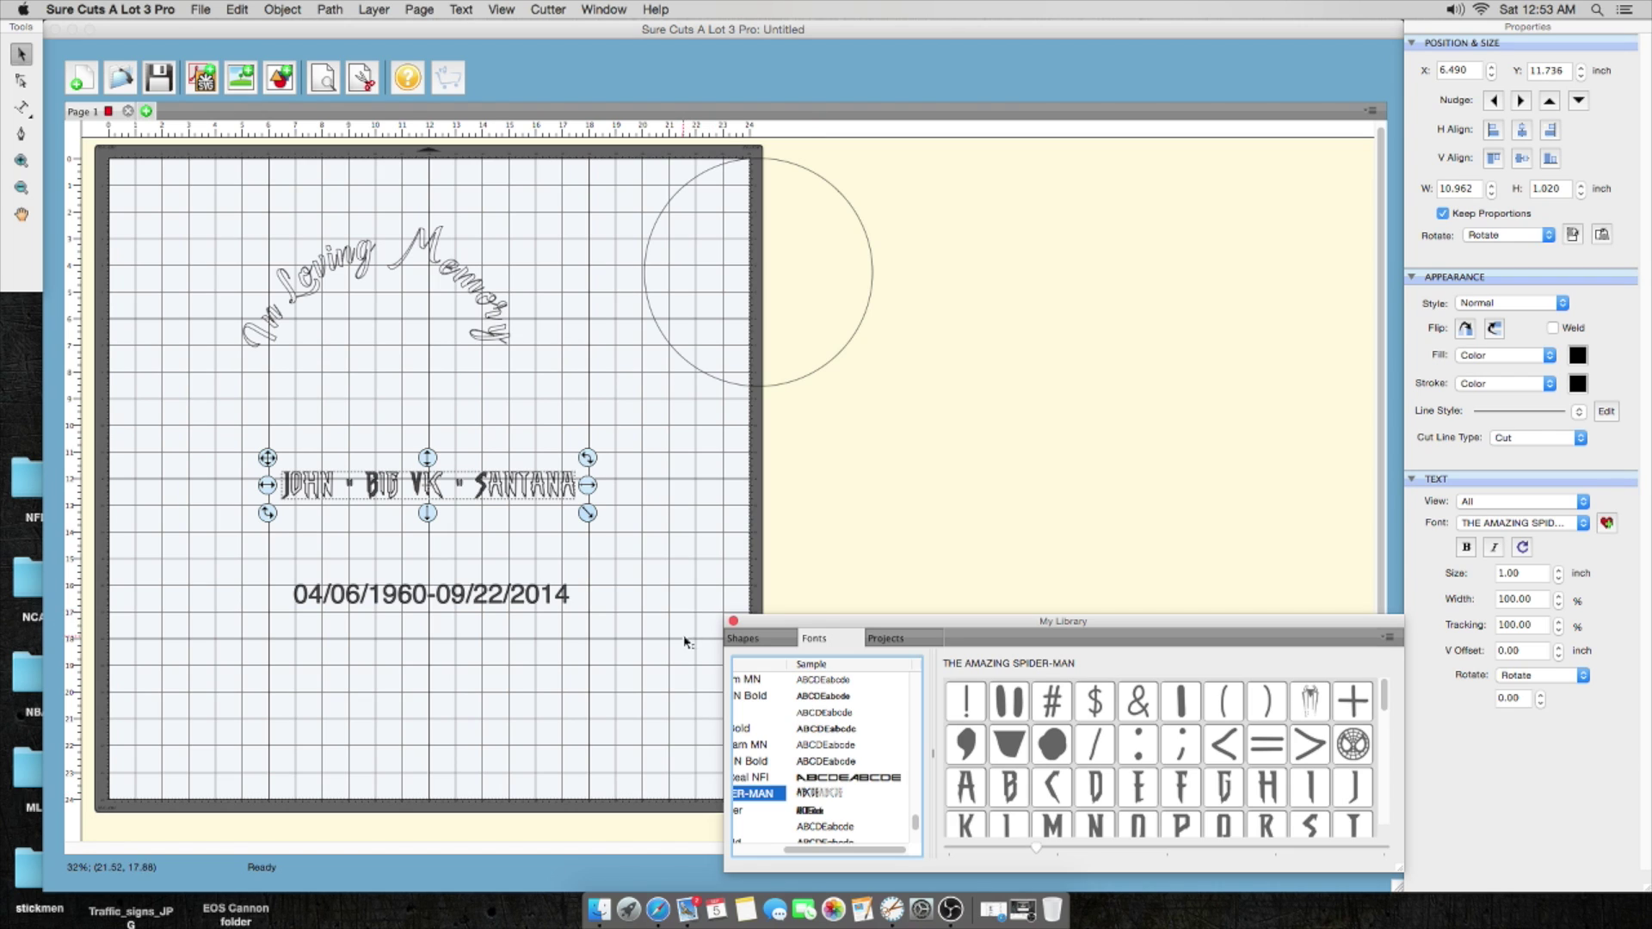
click(1498, 357)
Step: Set the name's fill to None and break it apart into separate words
click(1471, 343)
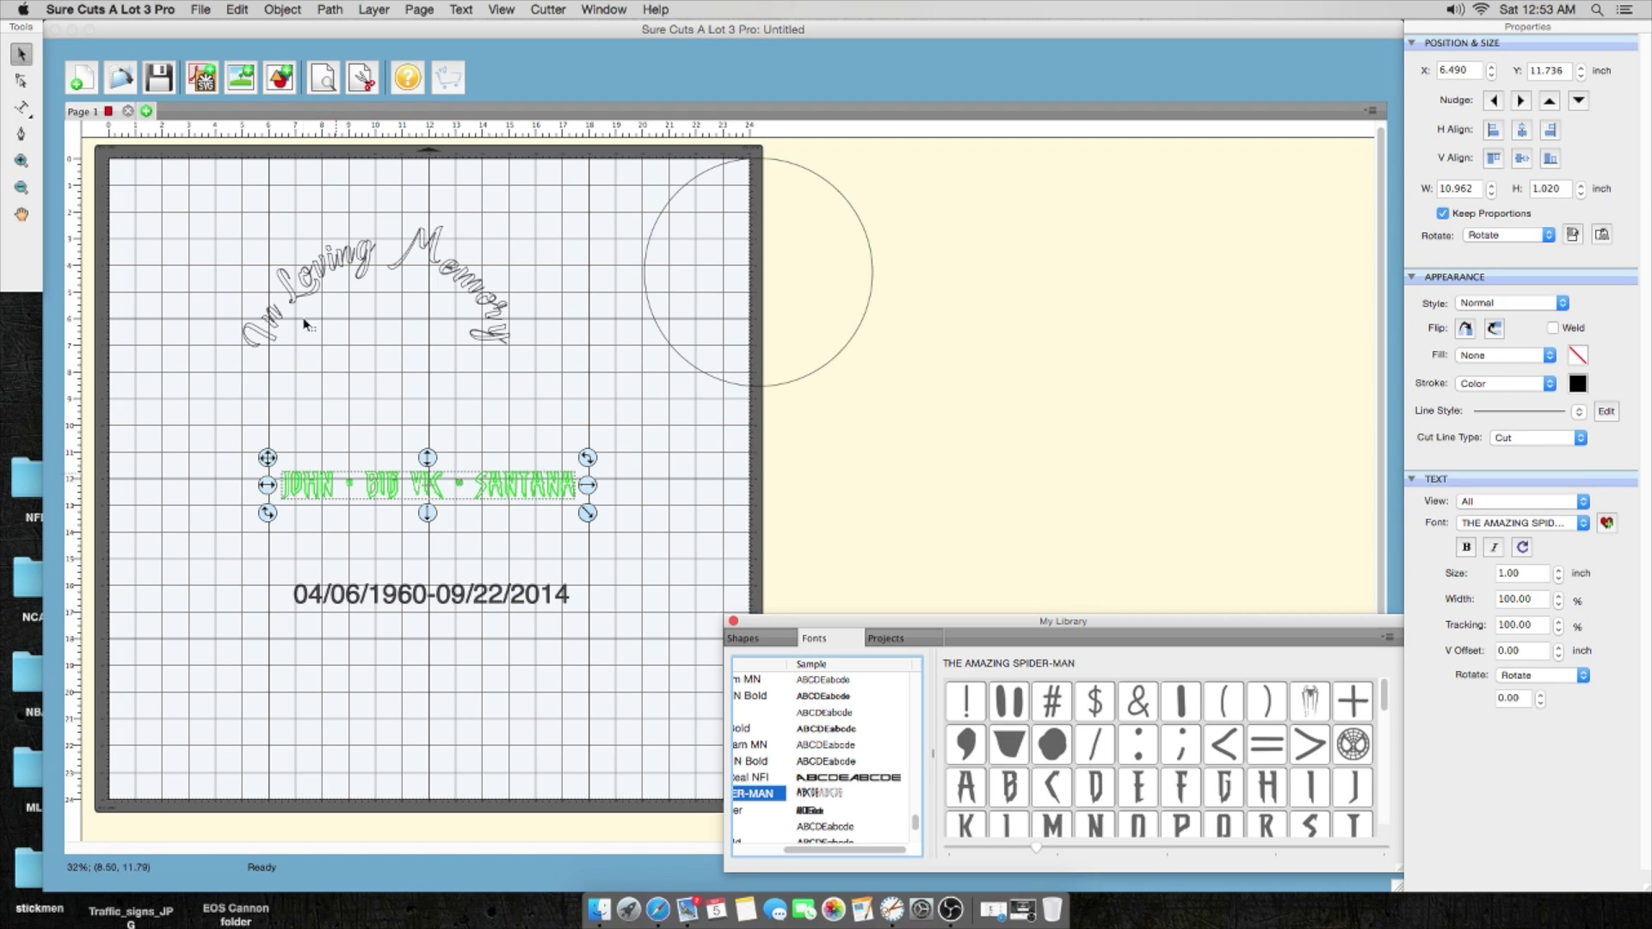
click(280, 10)
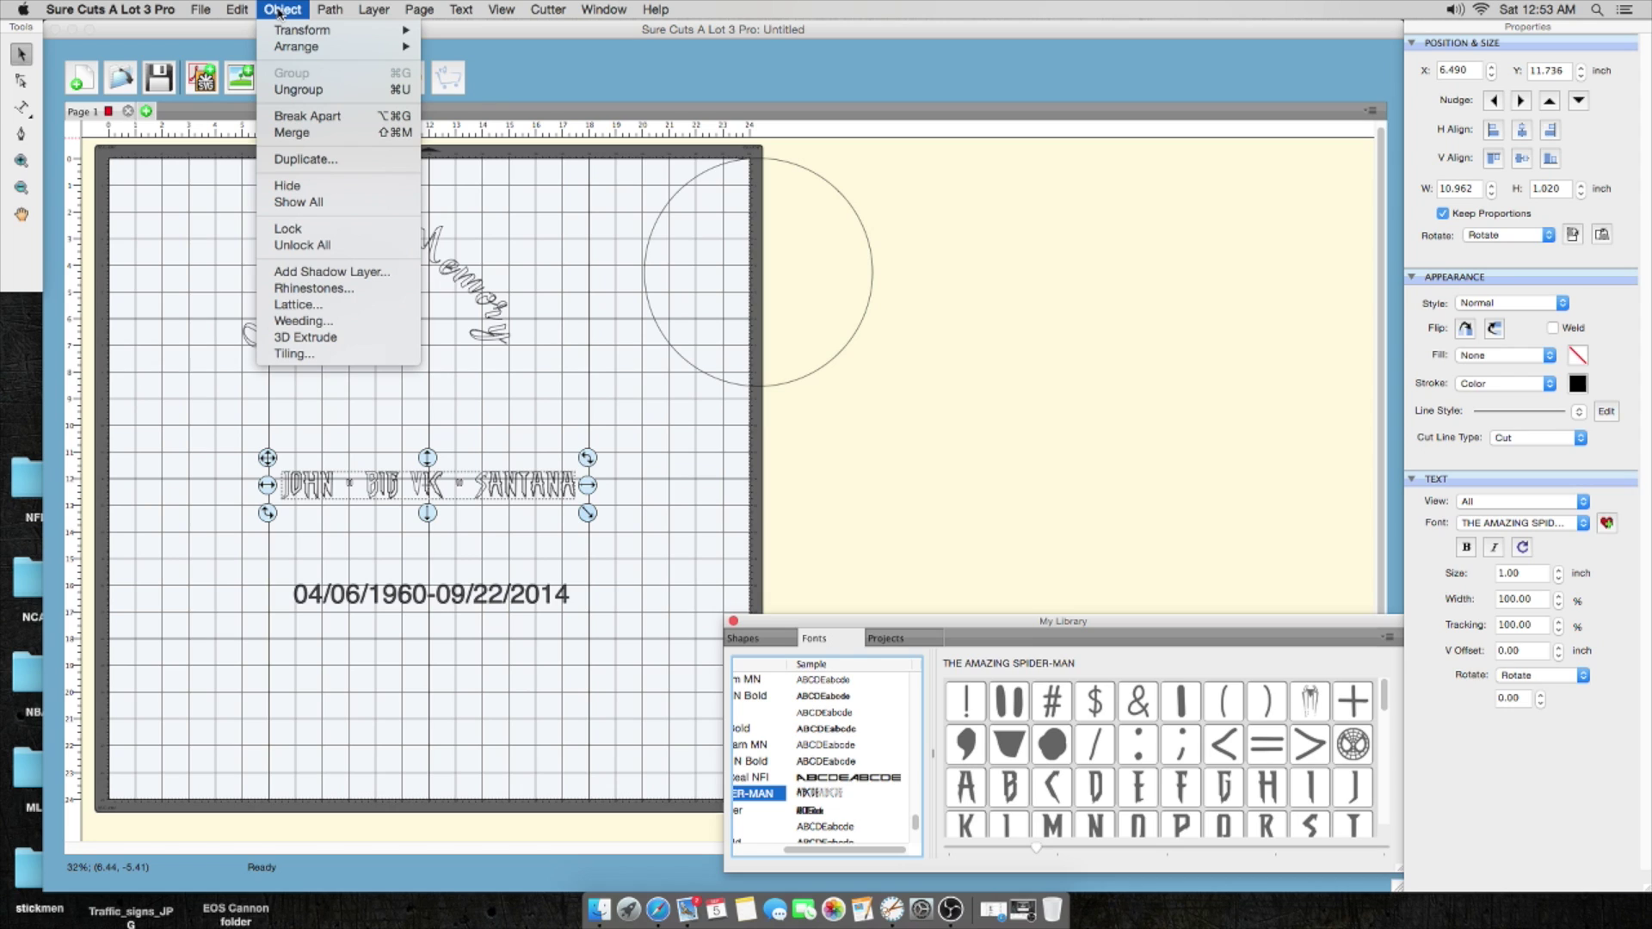
click(303, 159)
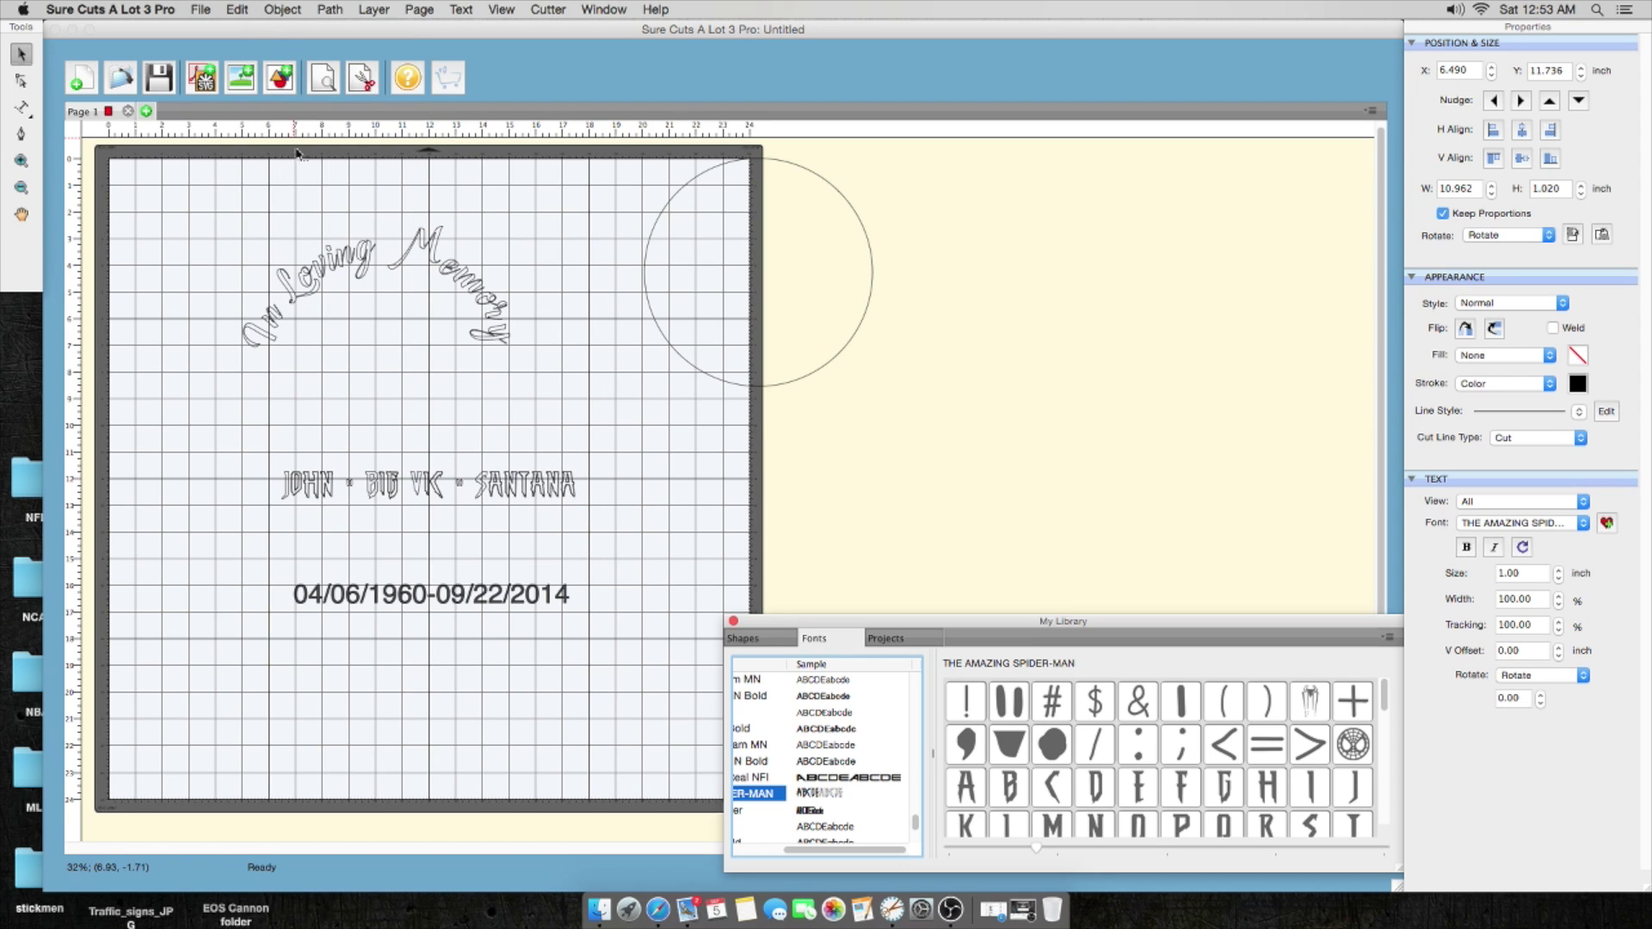
drag(340, 451, 469, 521)
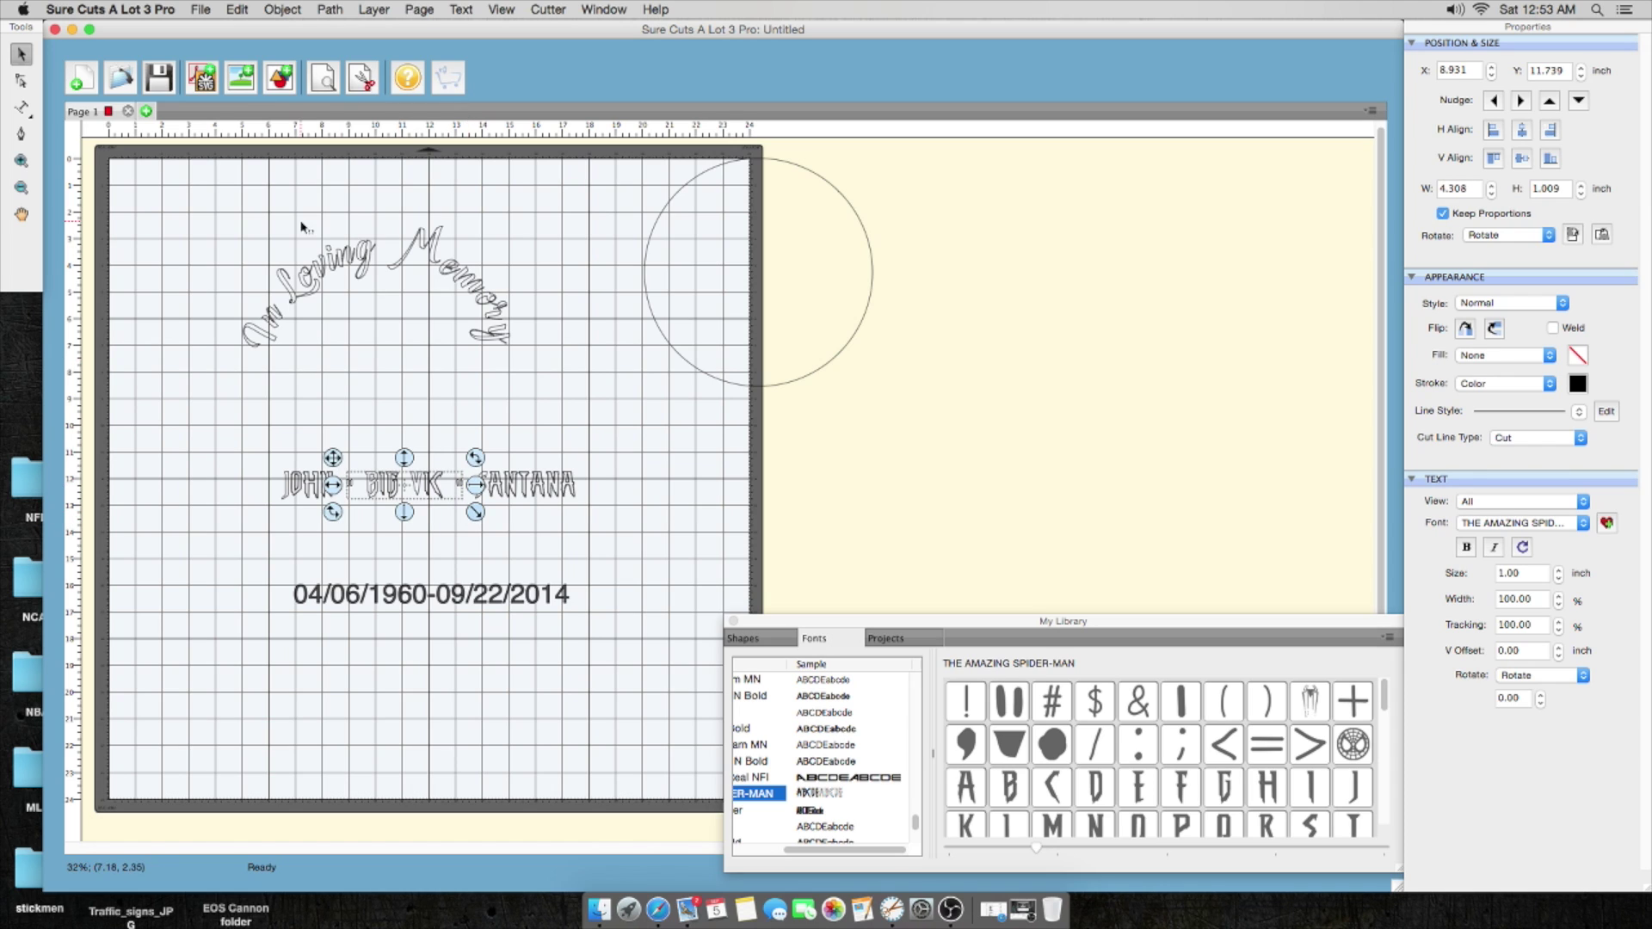
click(280, 10)
click(296, 79)
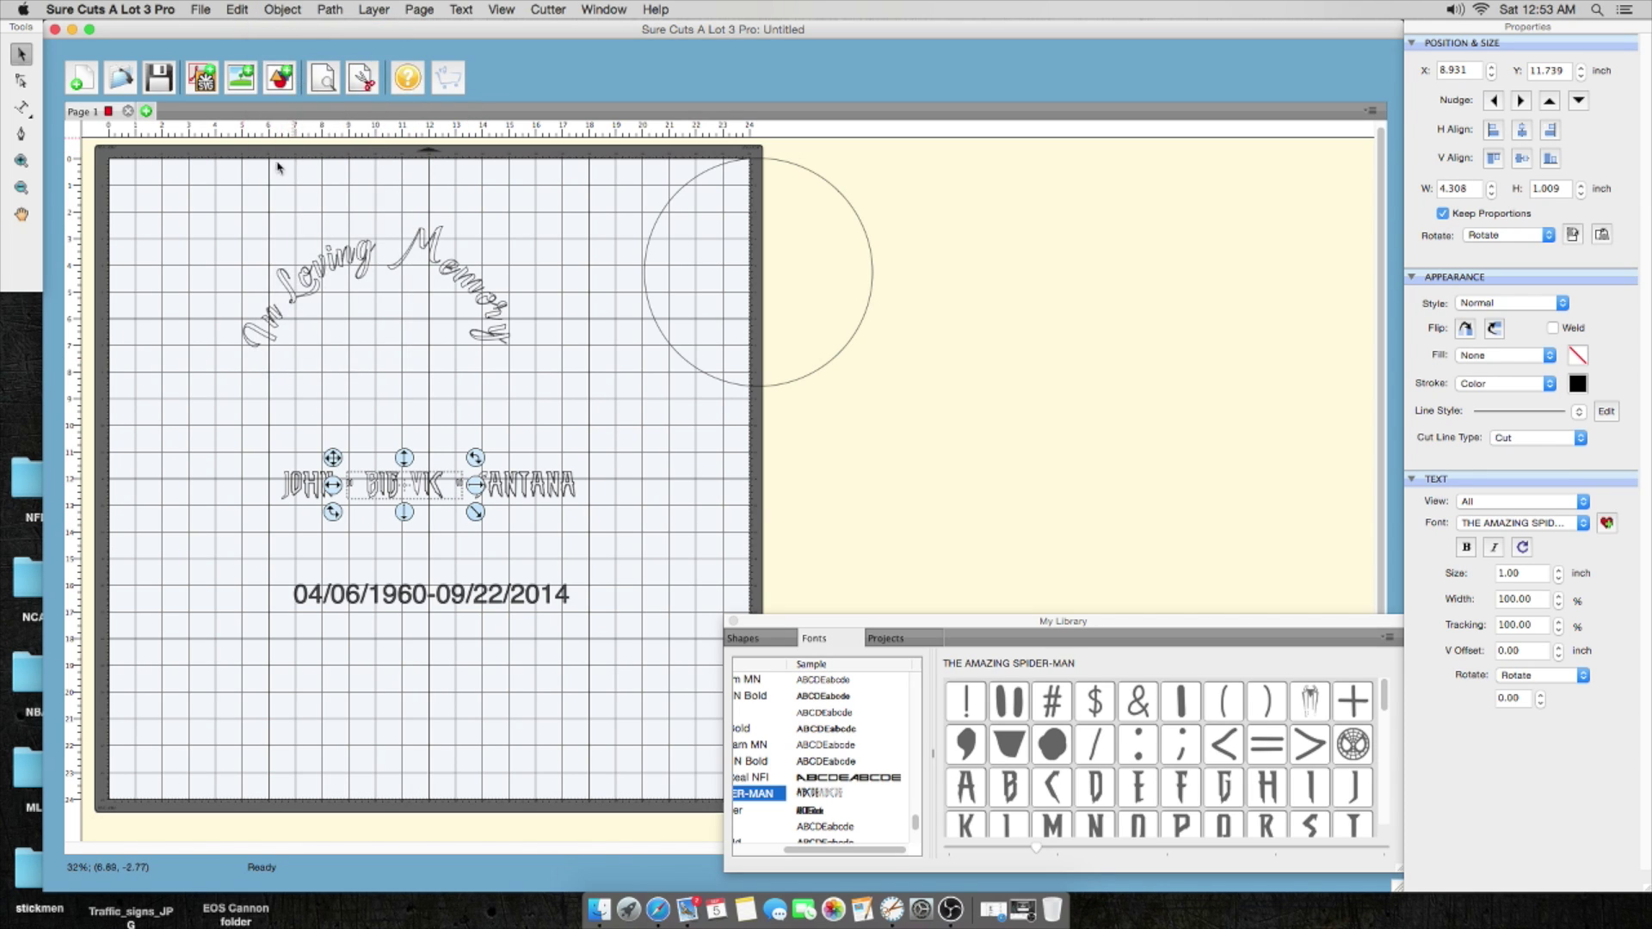
click(266, 469)
drag(264, 450, 350, 526)
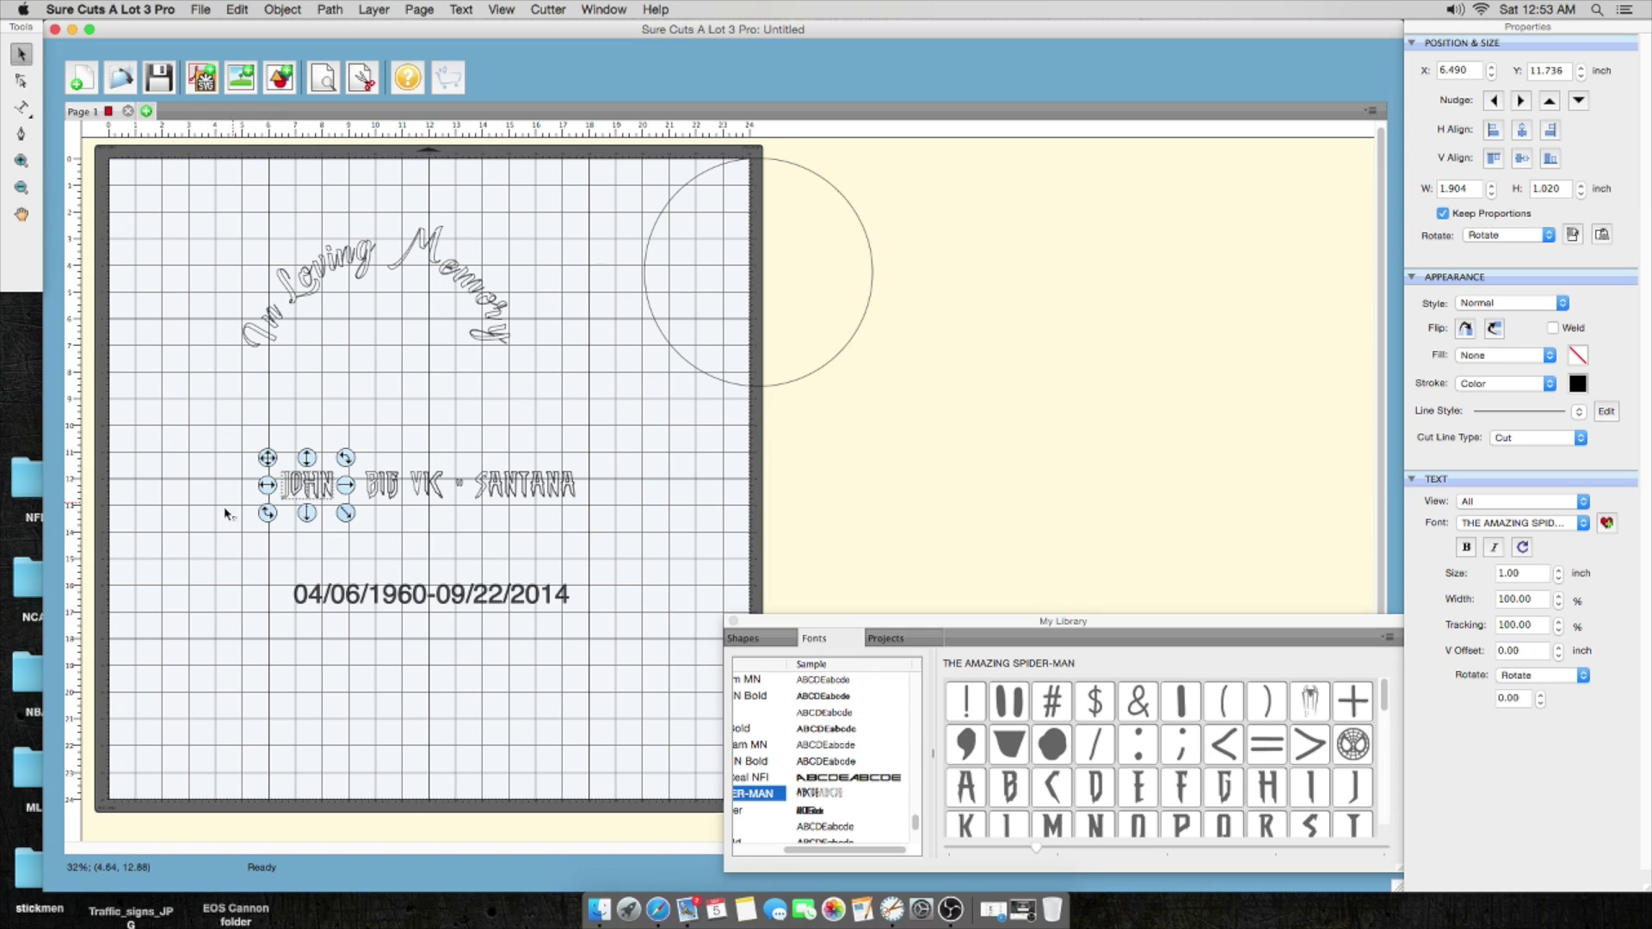
click(283, 10)
click(460, 450)
drag(461, 454, 596, 520)
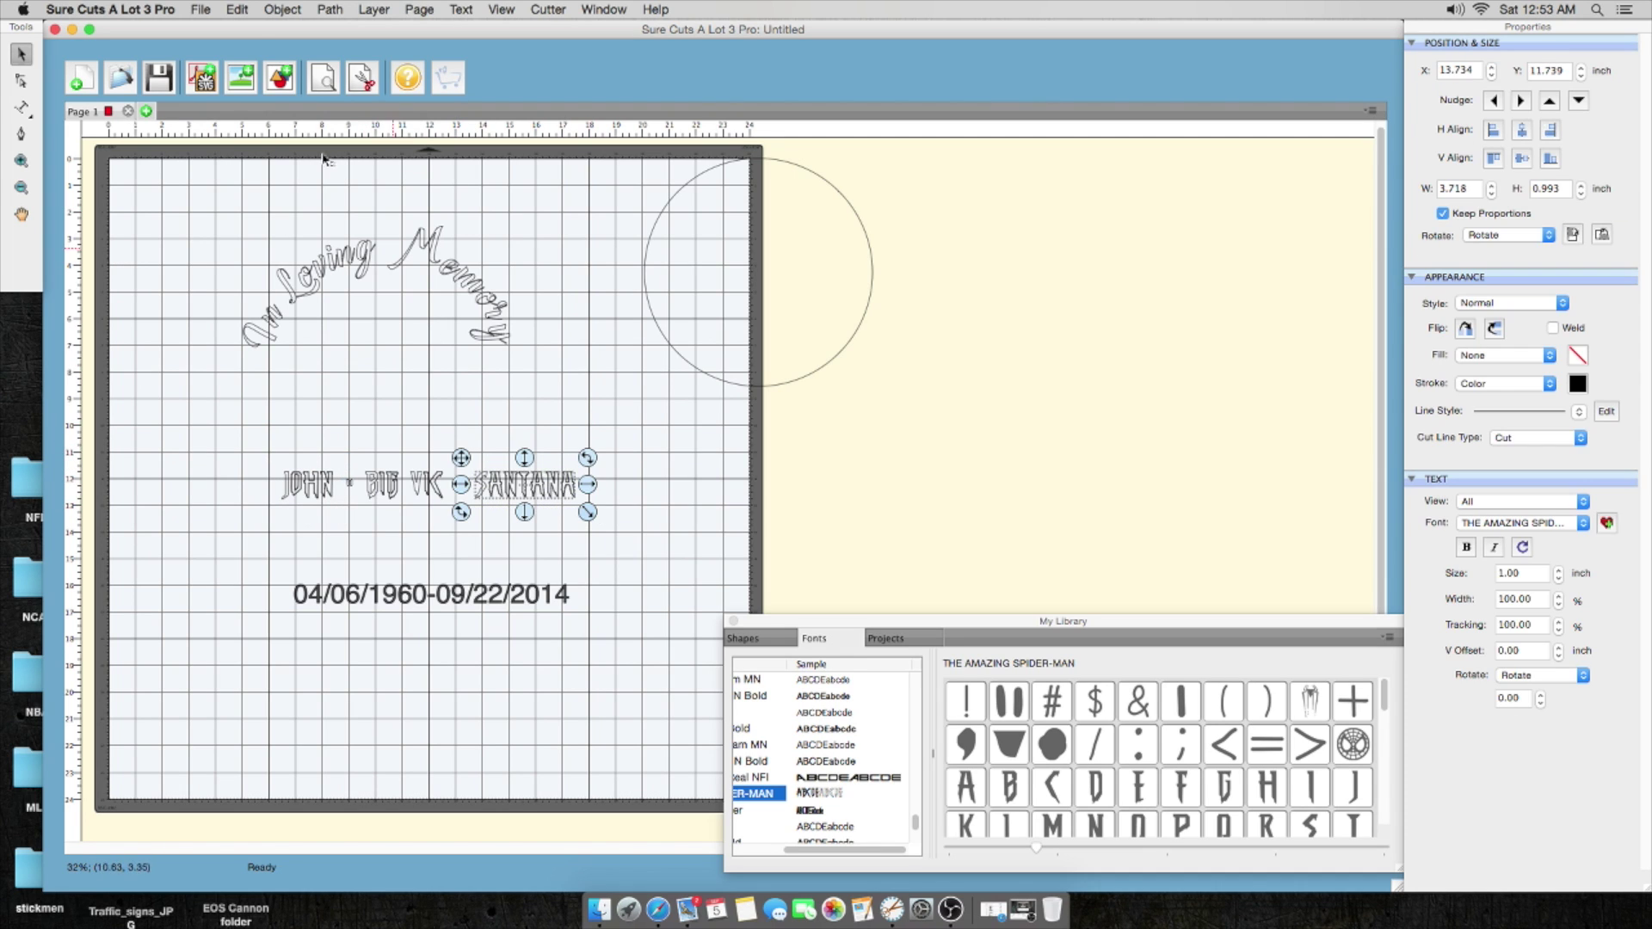
click(276, 12)
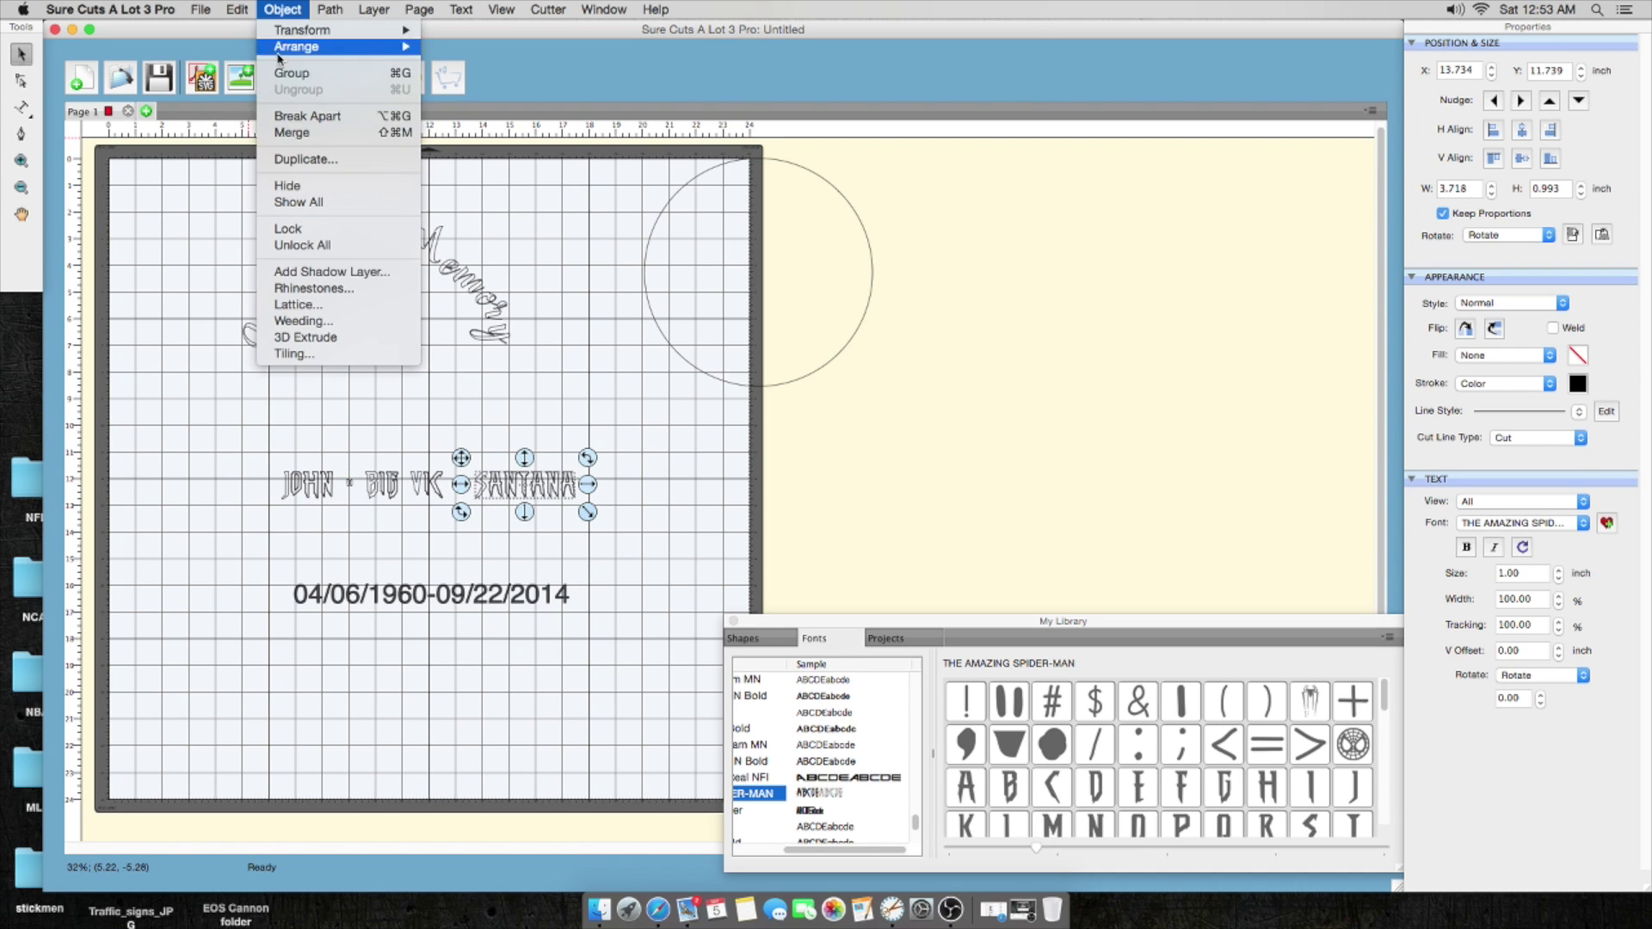
click(280, 76)
click(389, 391)
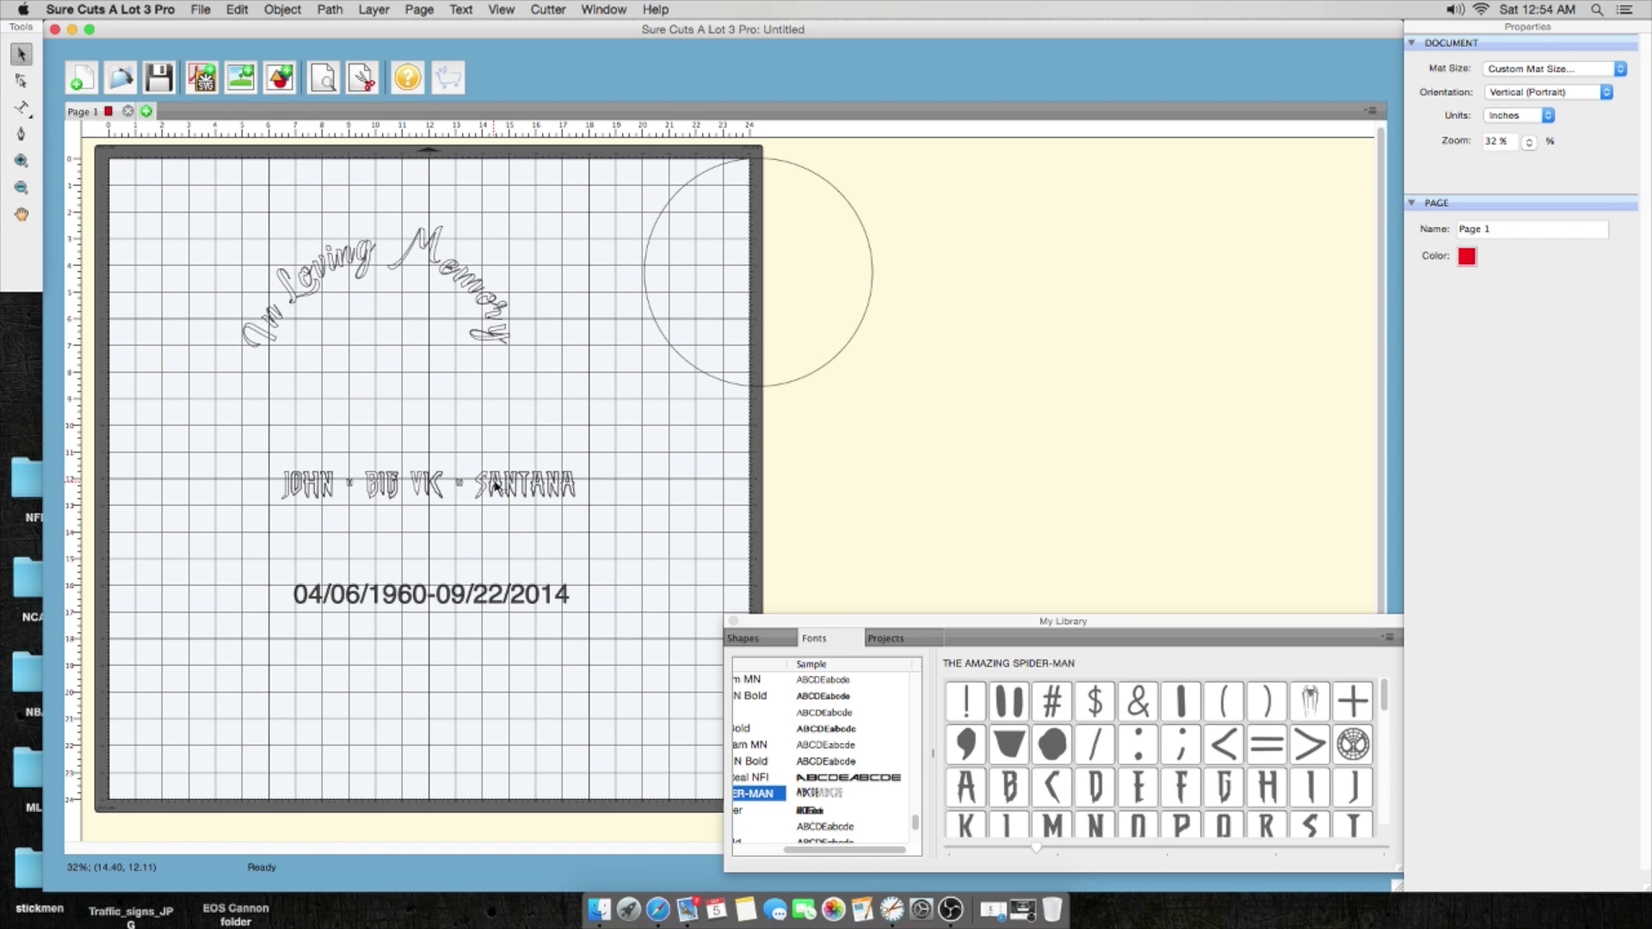
Step: Try moving SANTANA upward, then undo the move
click(496, 486)
drag(495, 486, 508, 439)
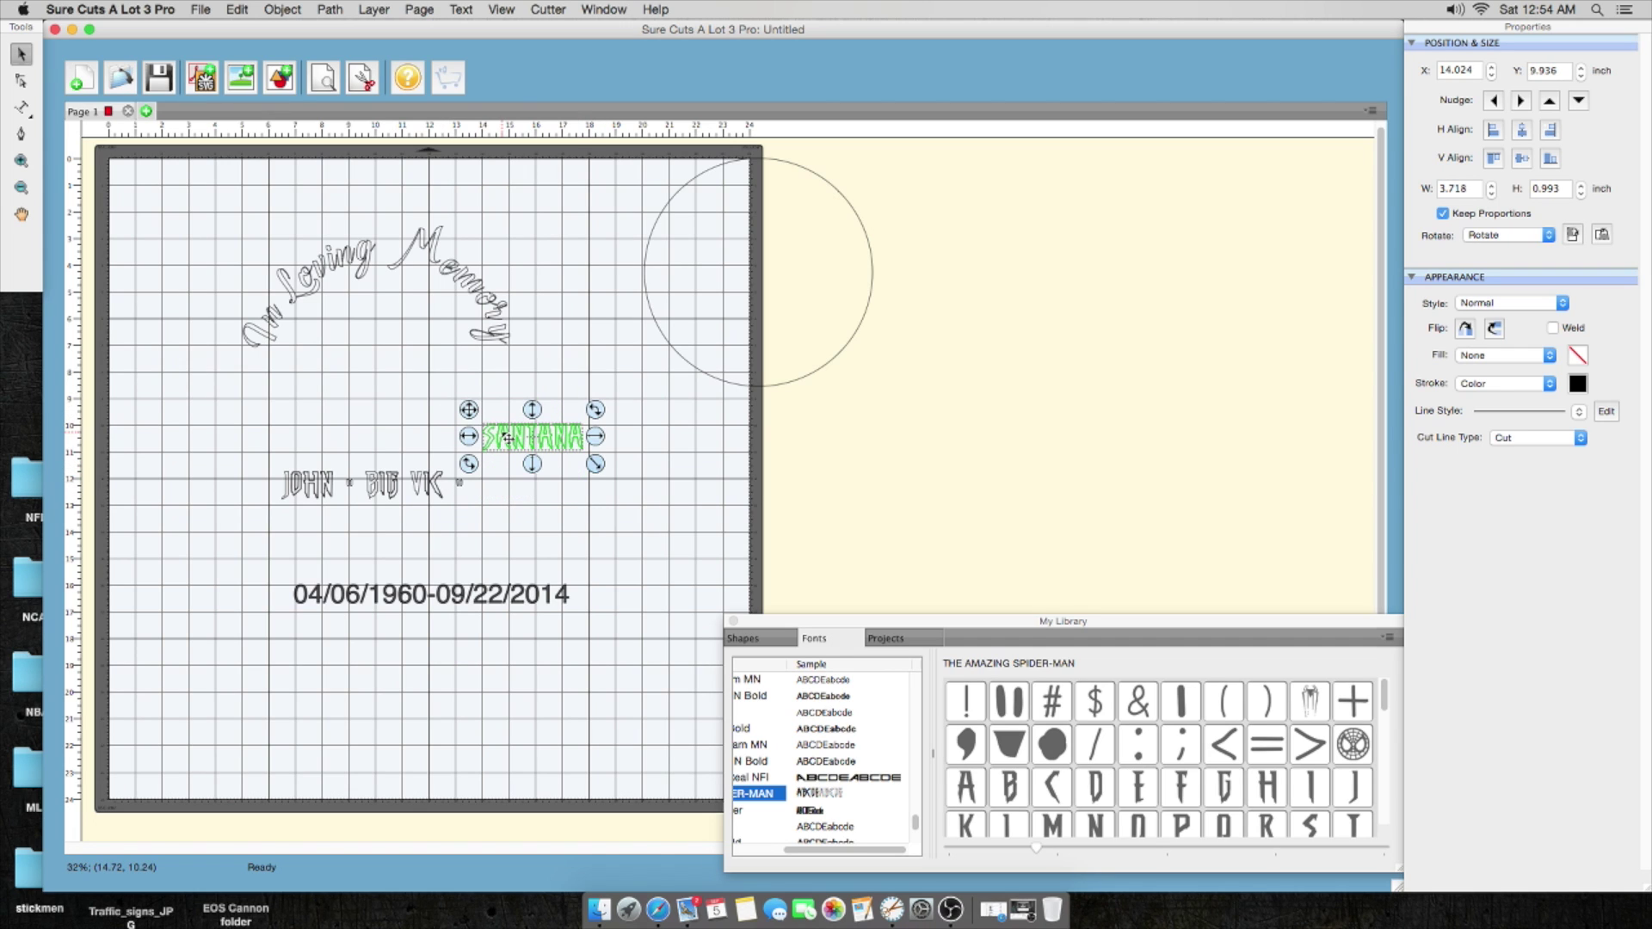
key(super+z)
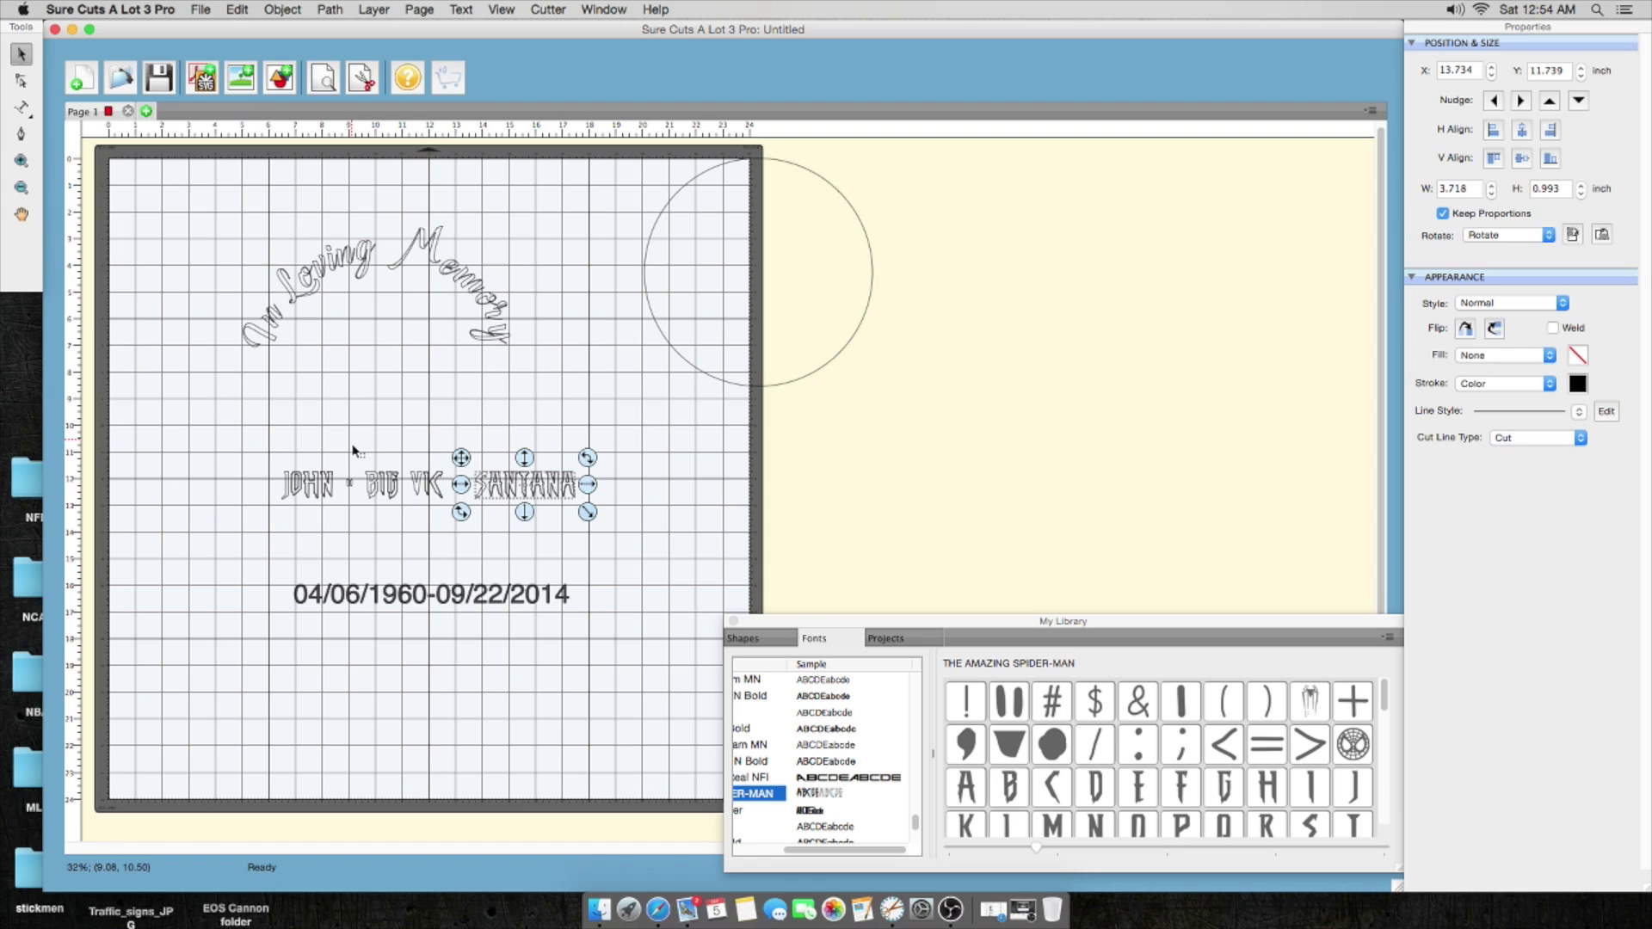
Step: Centre the nickname between JOHN and SANTANA, nudging it right to X 8.672 in
mouse_move(343, 446)
mouse_down()
mouse_move(478, 521)
mouse_move(405, 526)
mouse_move(488, 492)
mouse_up()
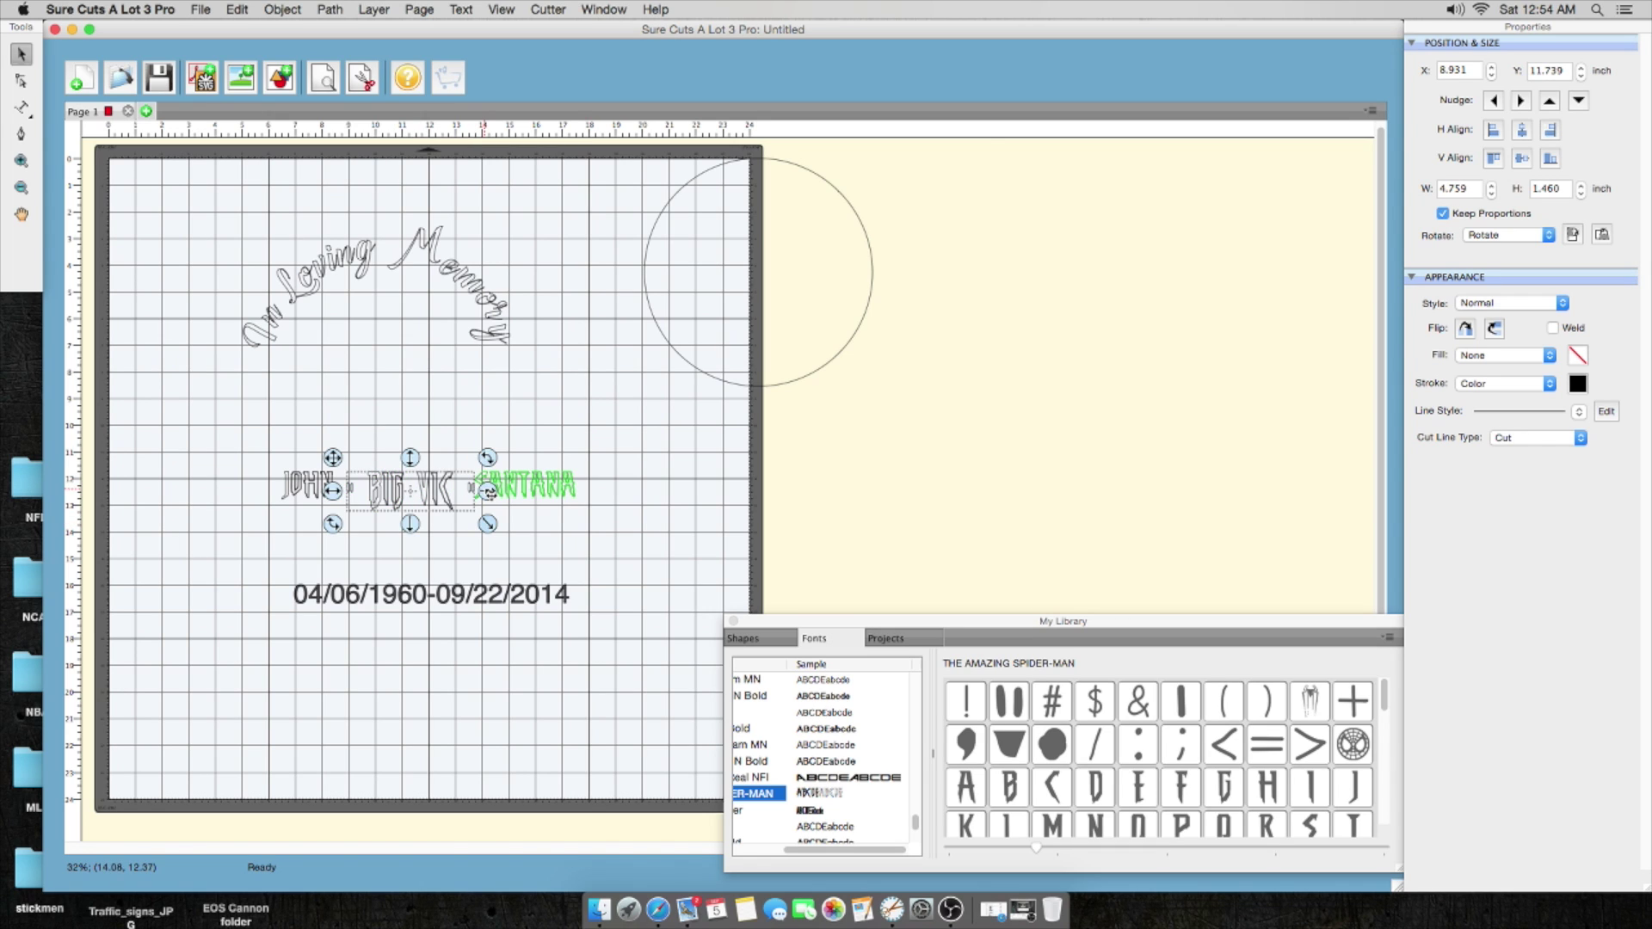
click(533, 531)
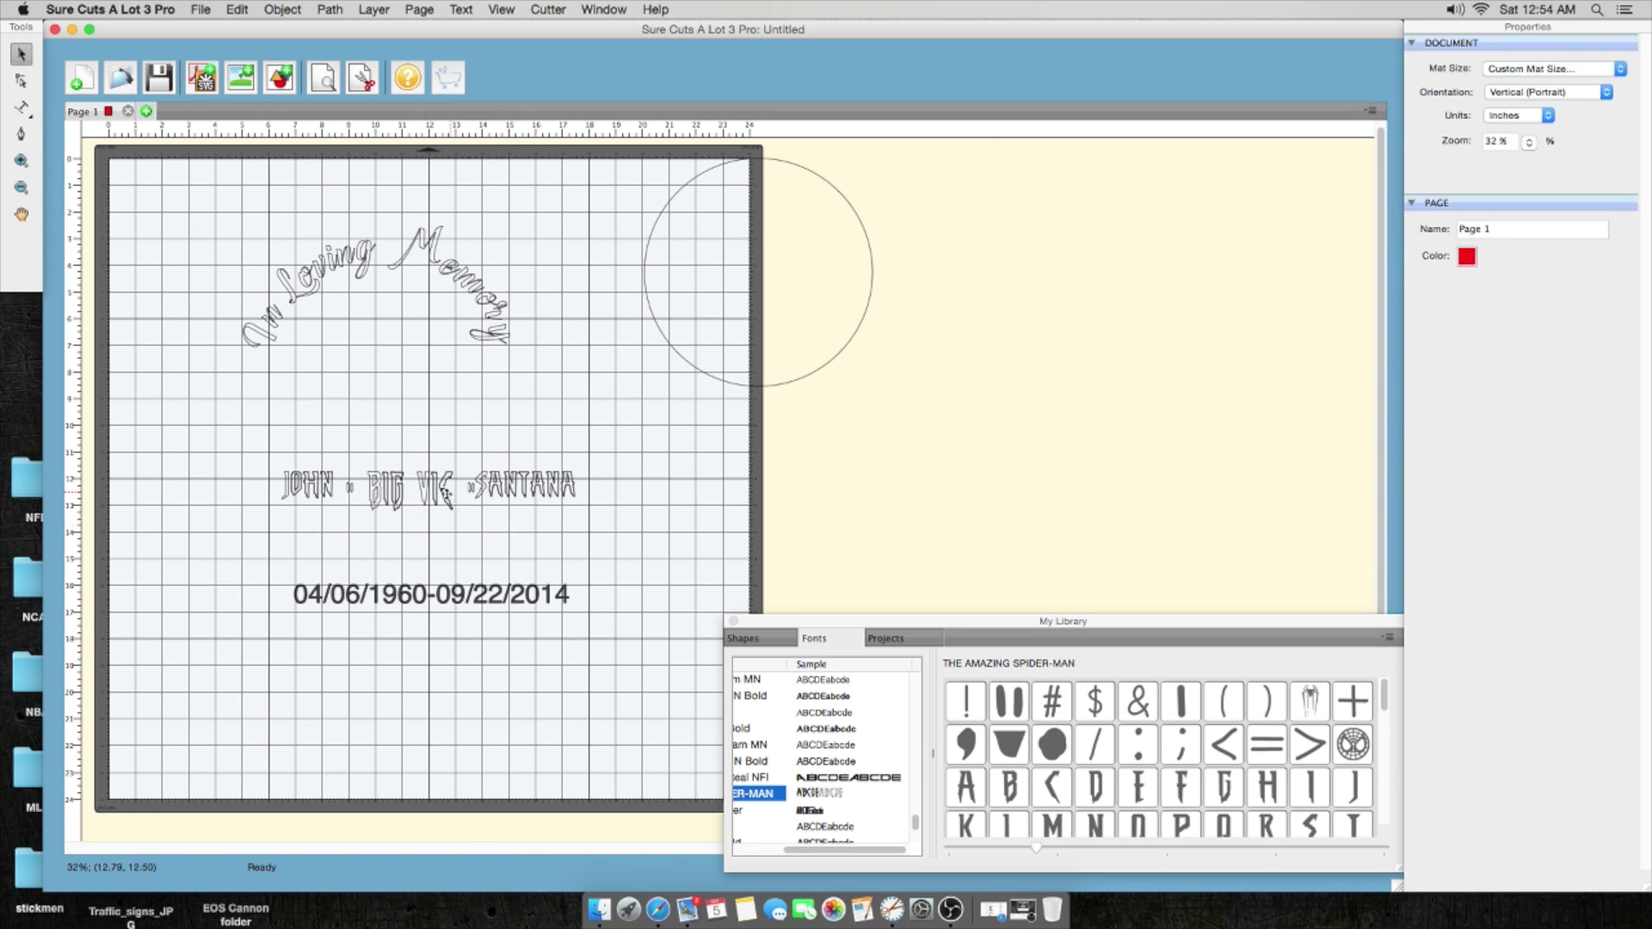
click(398, 485)
drag(398, 485, 395, 480)
click(400, 429)
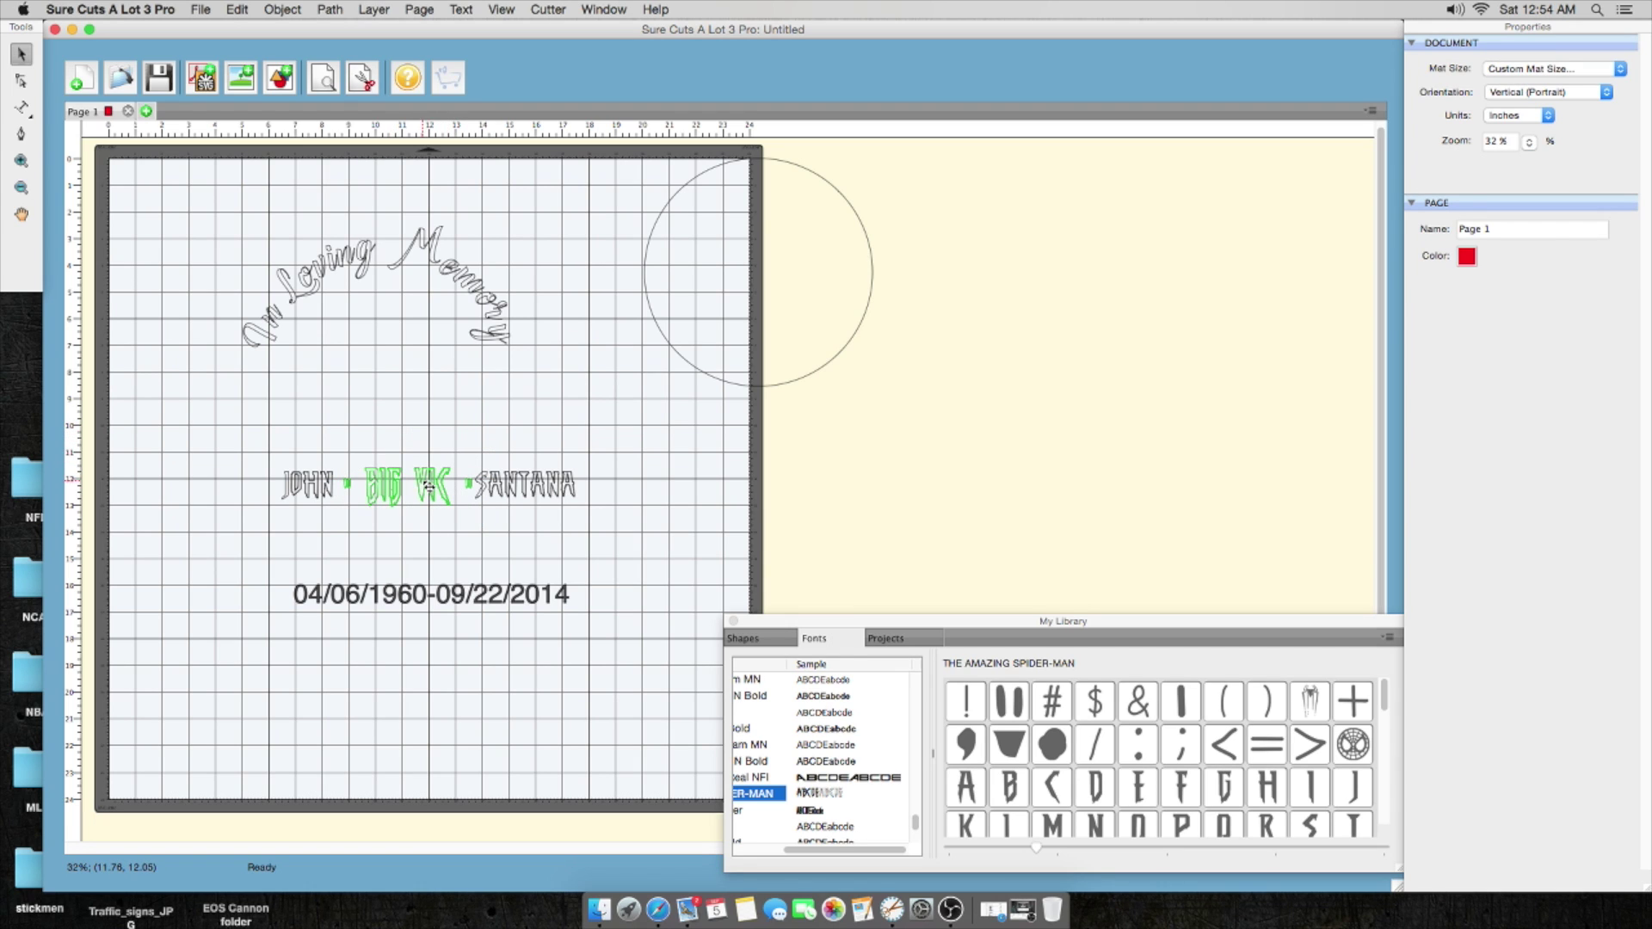
drag(430, 487, 424, 487)
click(435, 435)
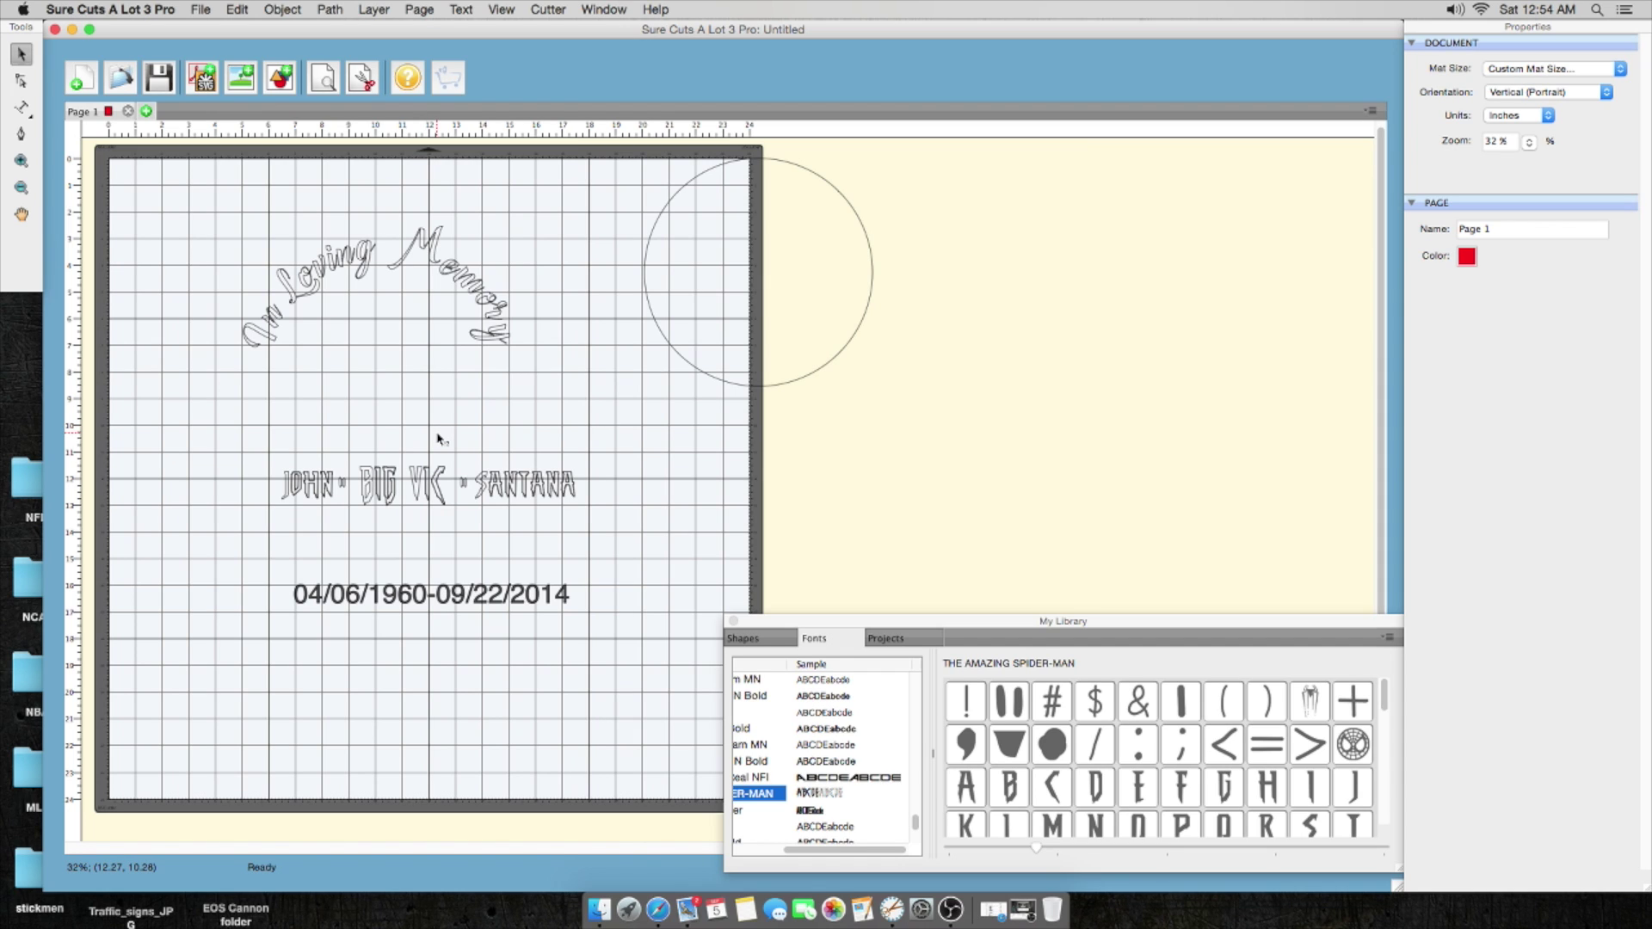
click(439, 489)
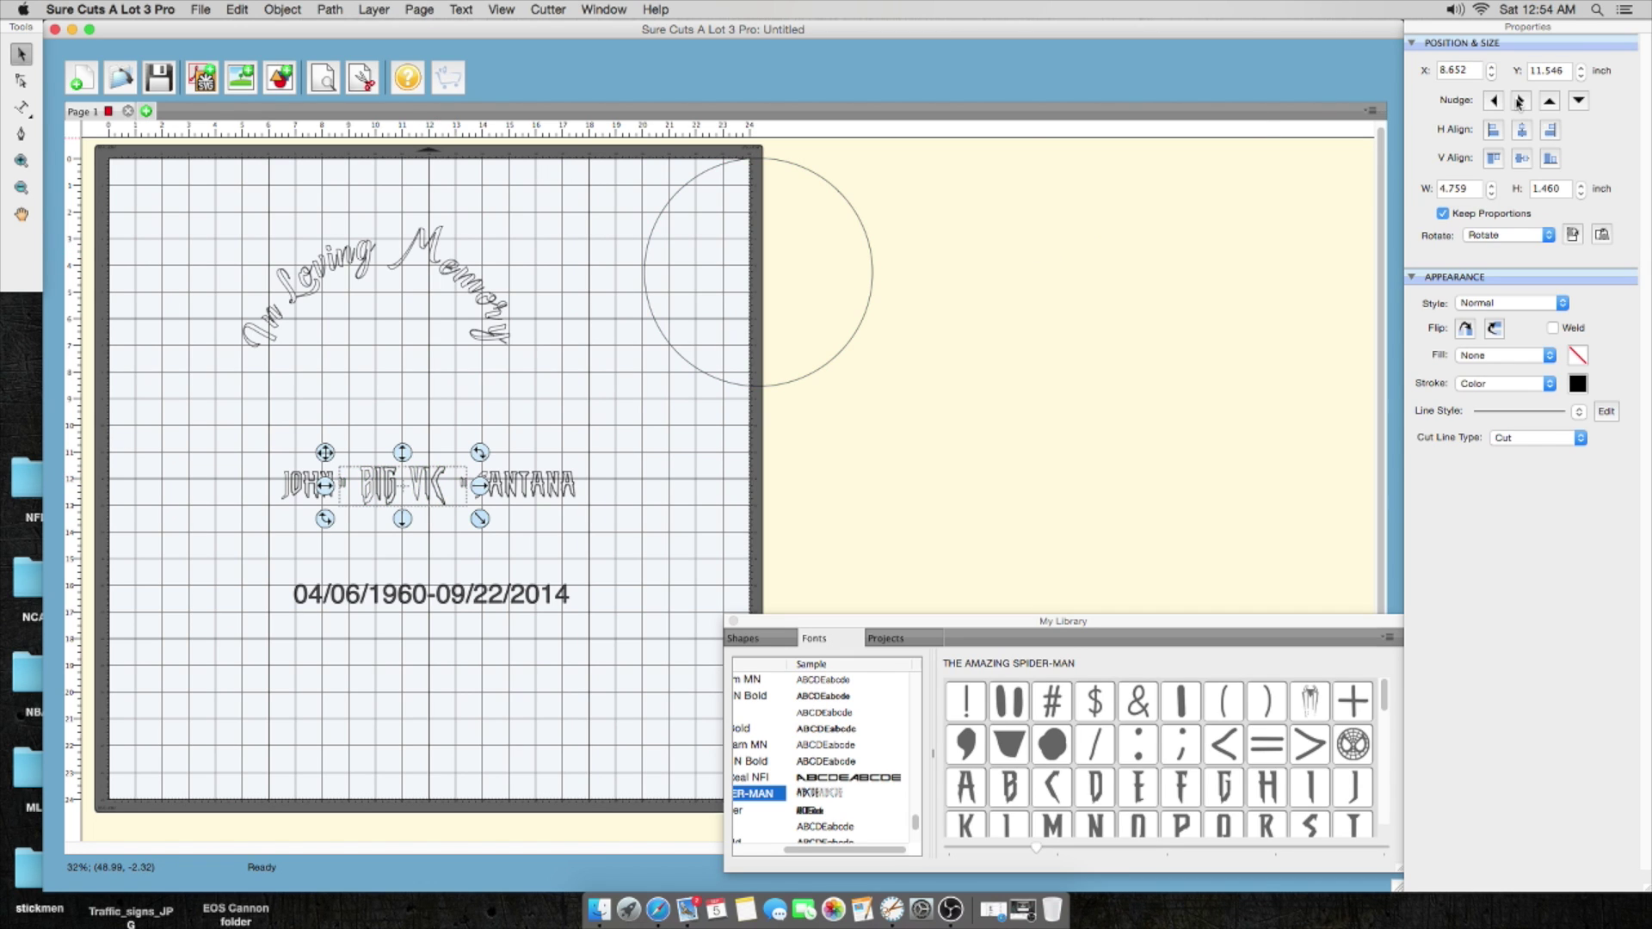
click(1520, 101)
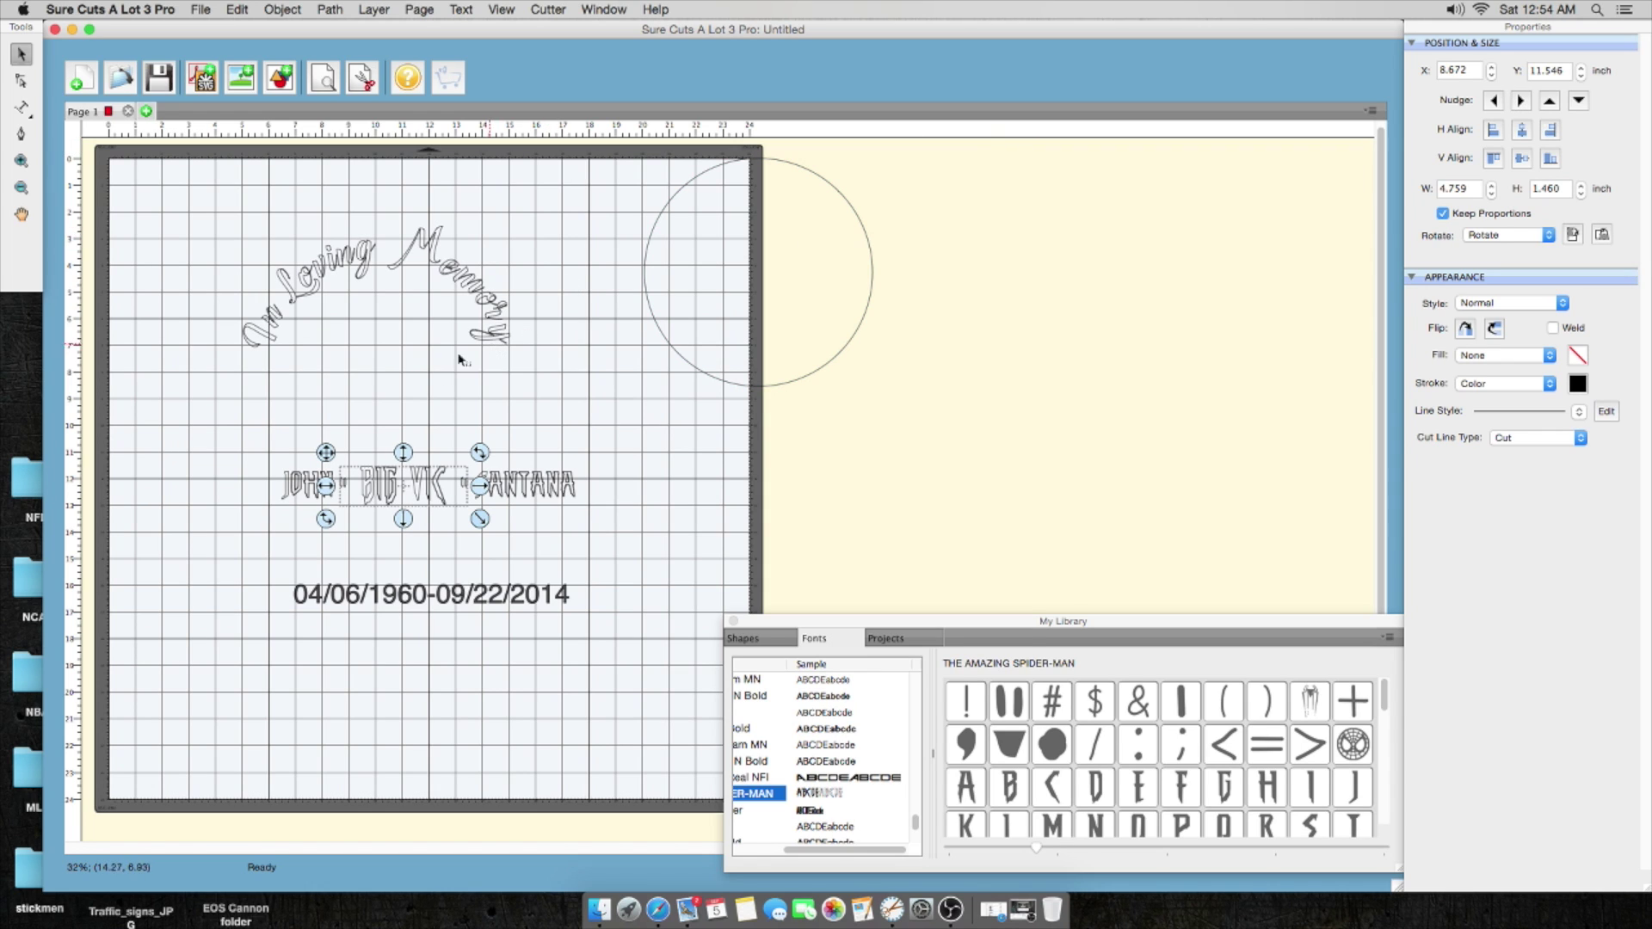
click(404, 386)
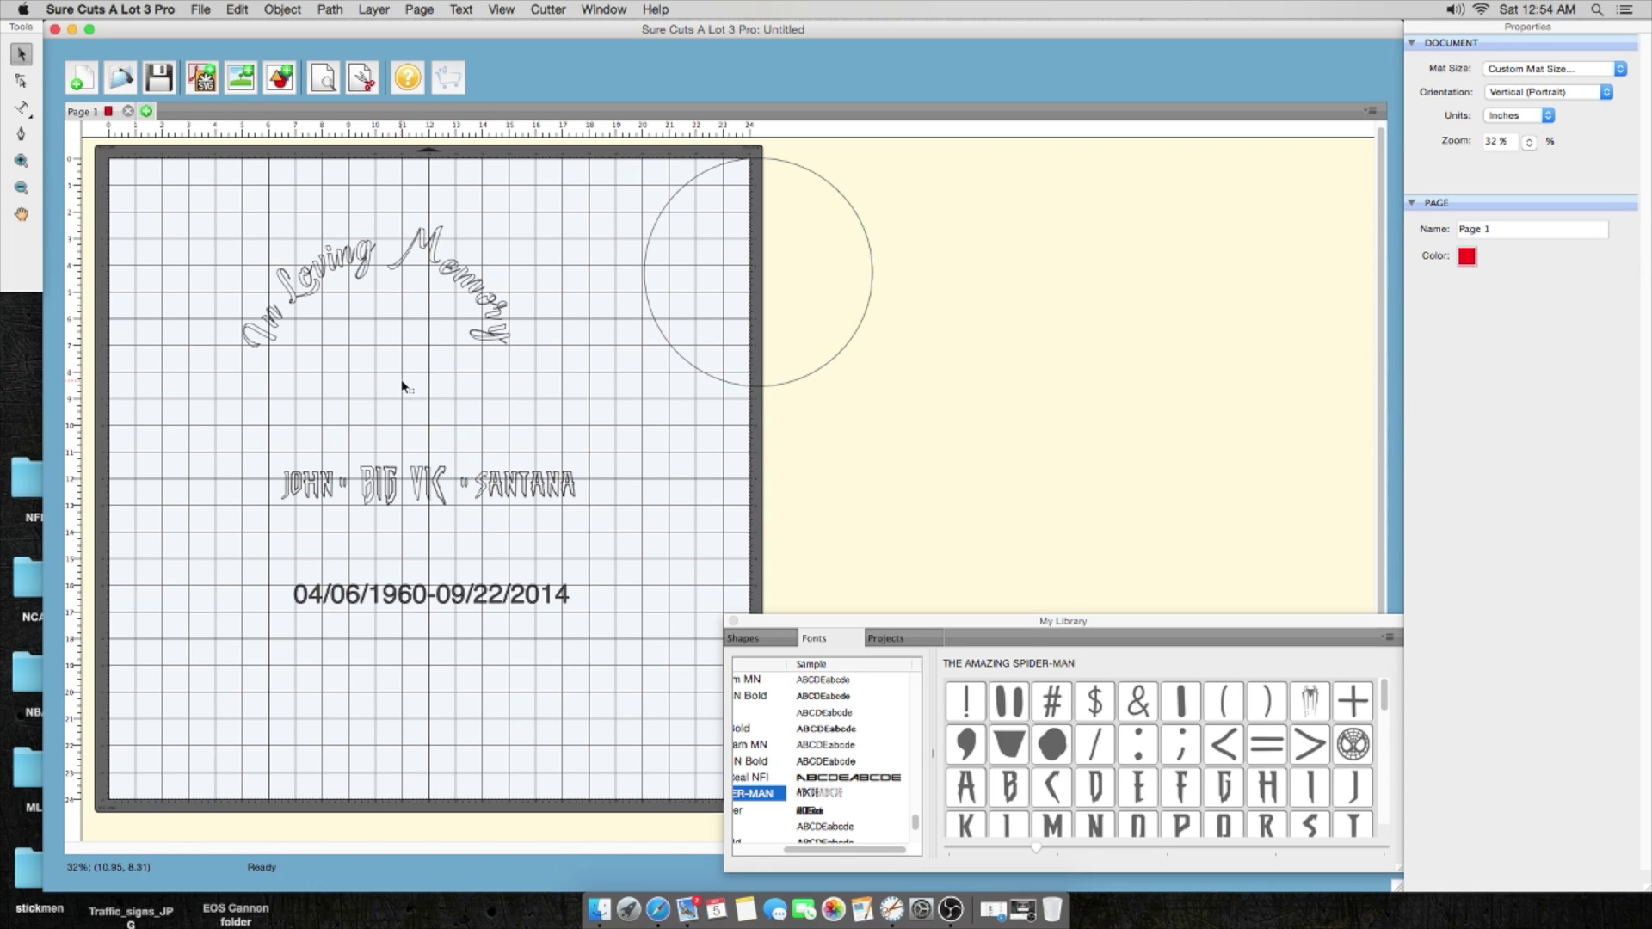
Step: Group the name's words and lift the group just under the arched 'In Loving Memory'
drag(250, 435, 640, 546)
click(282, 10)
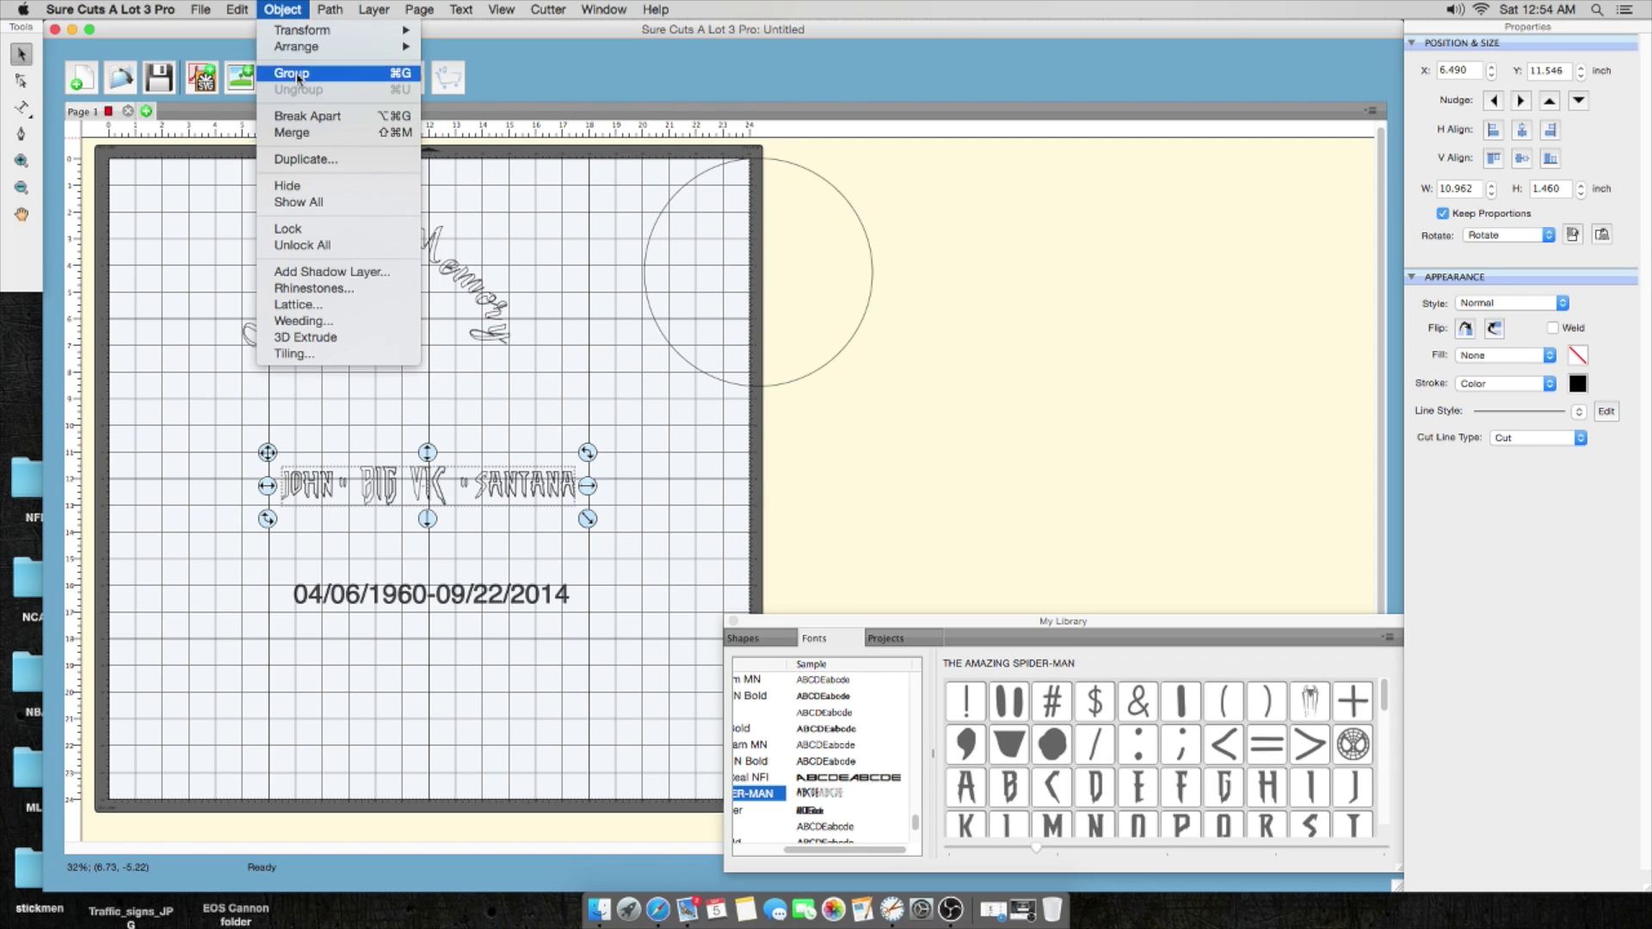
click(319, 115)
drag(341, 479, 335, 395)
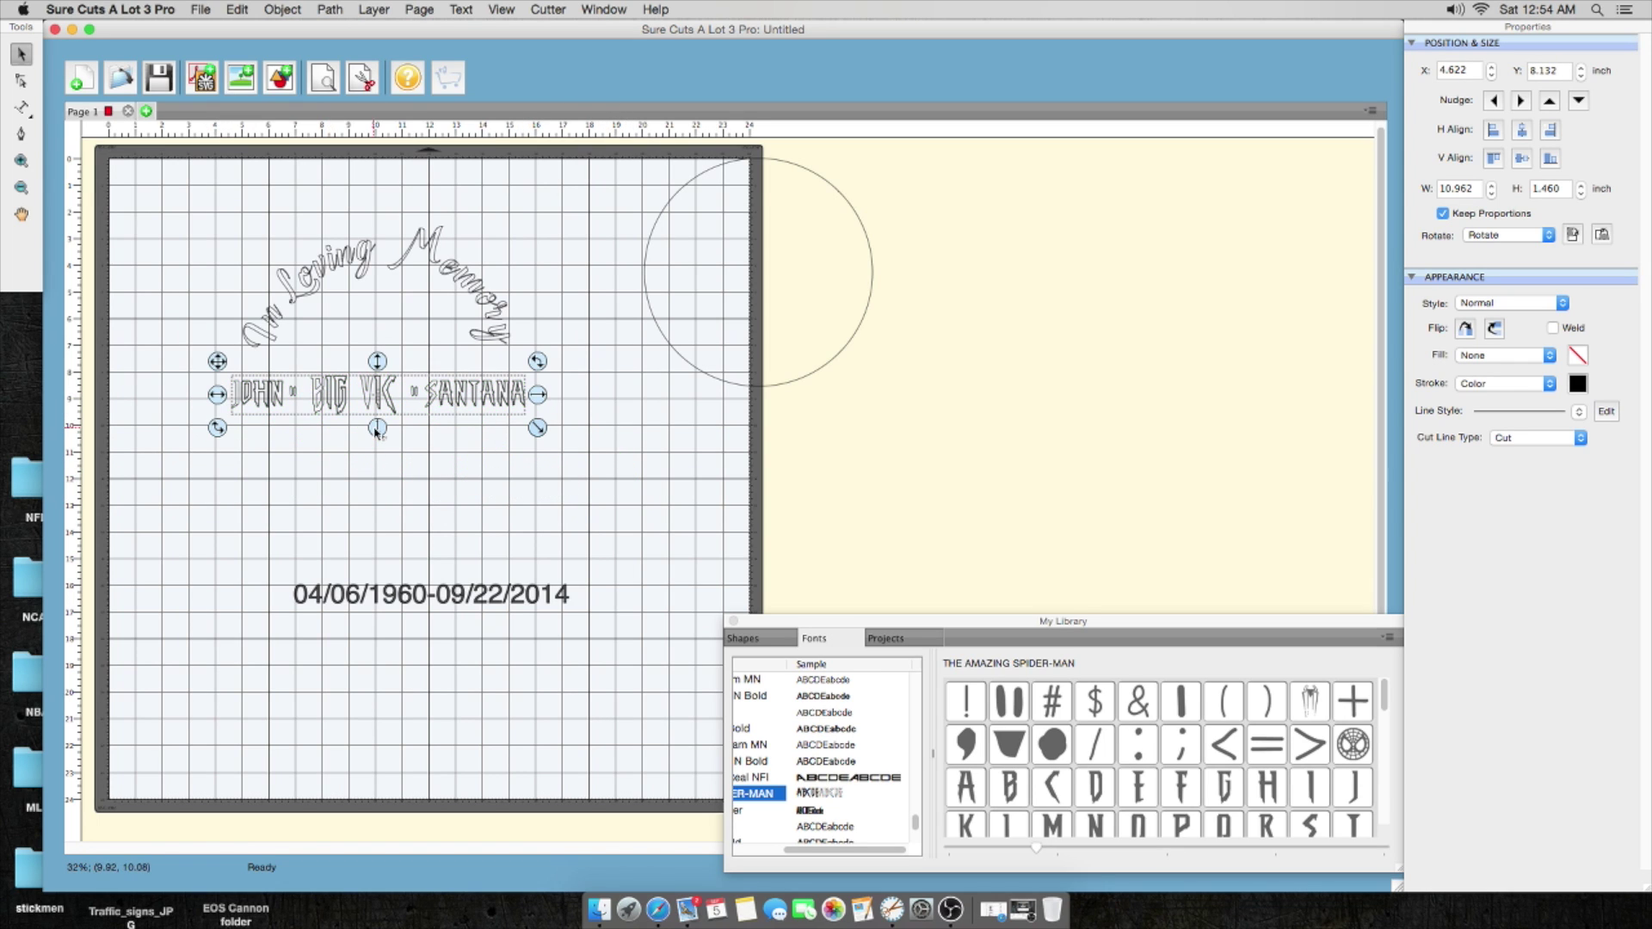
click(455, 596)
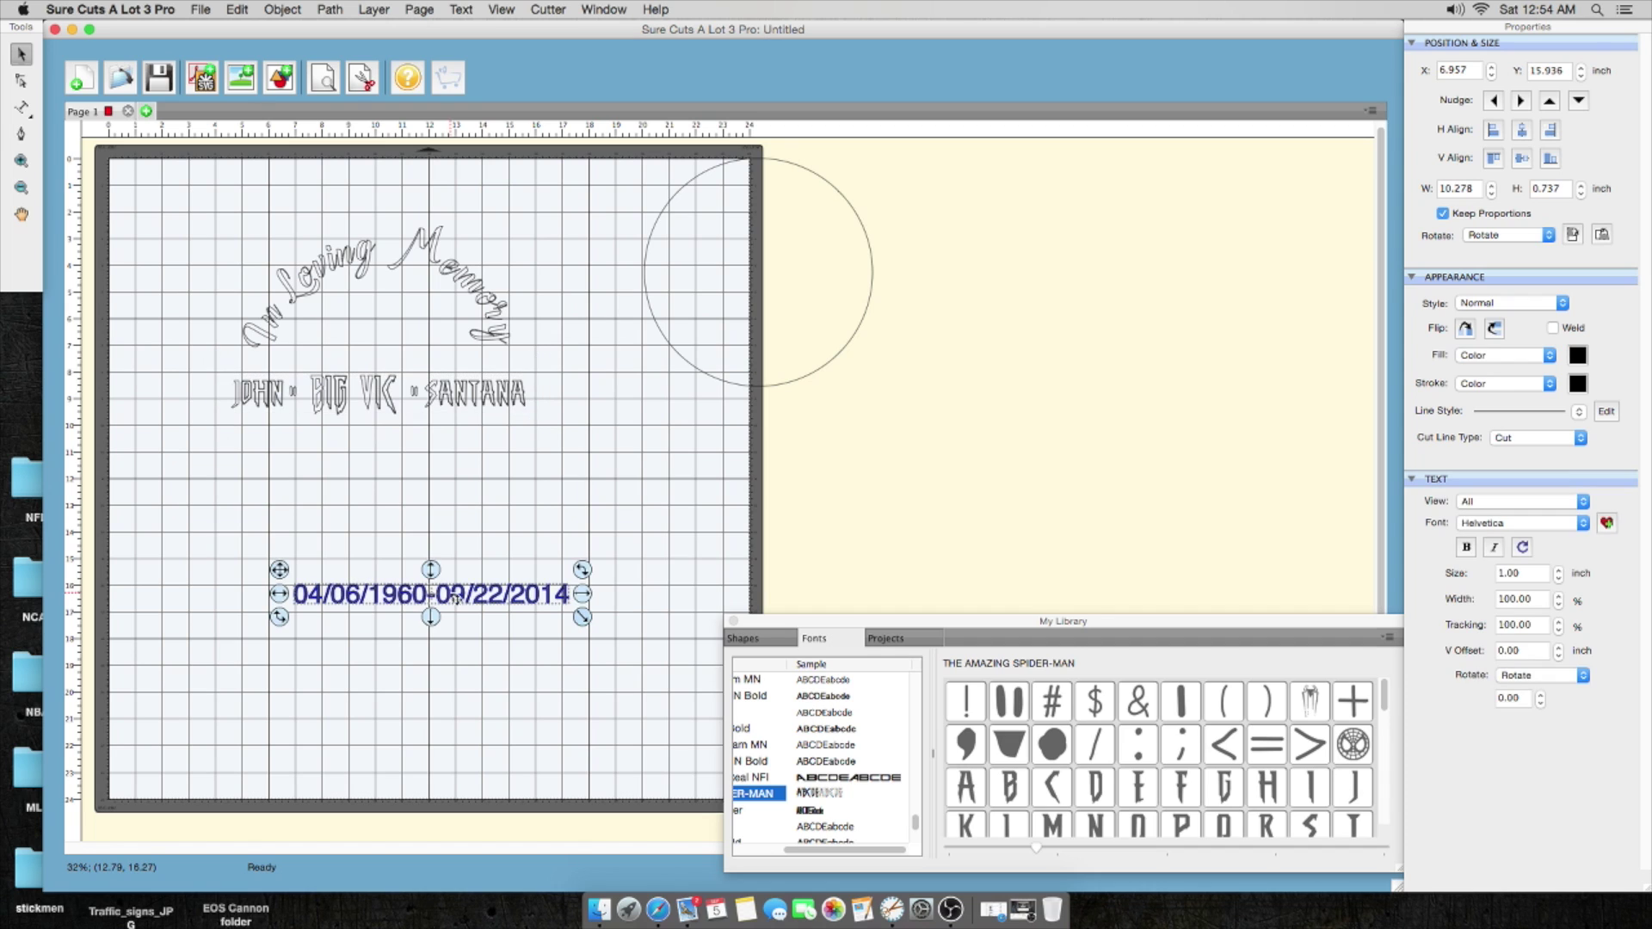
Step: Try Terminator Real NFI, Telugu MN Bold, The Godfather and Thonburi Bold fonts on the dates
click(833, 779)
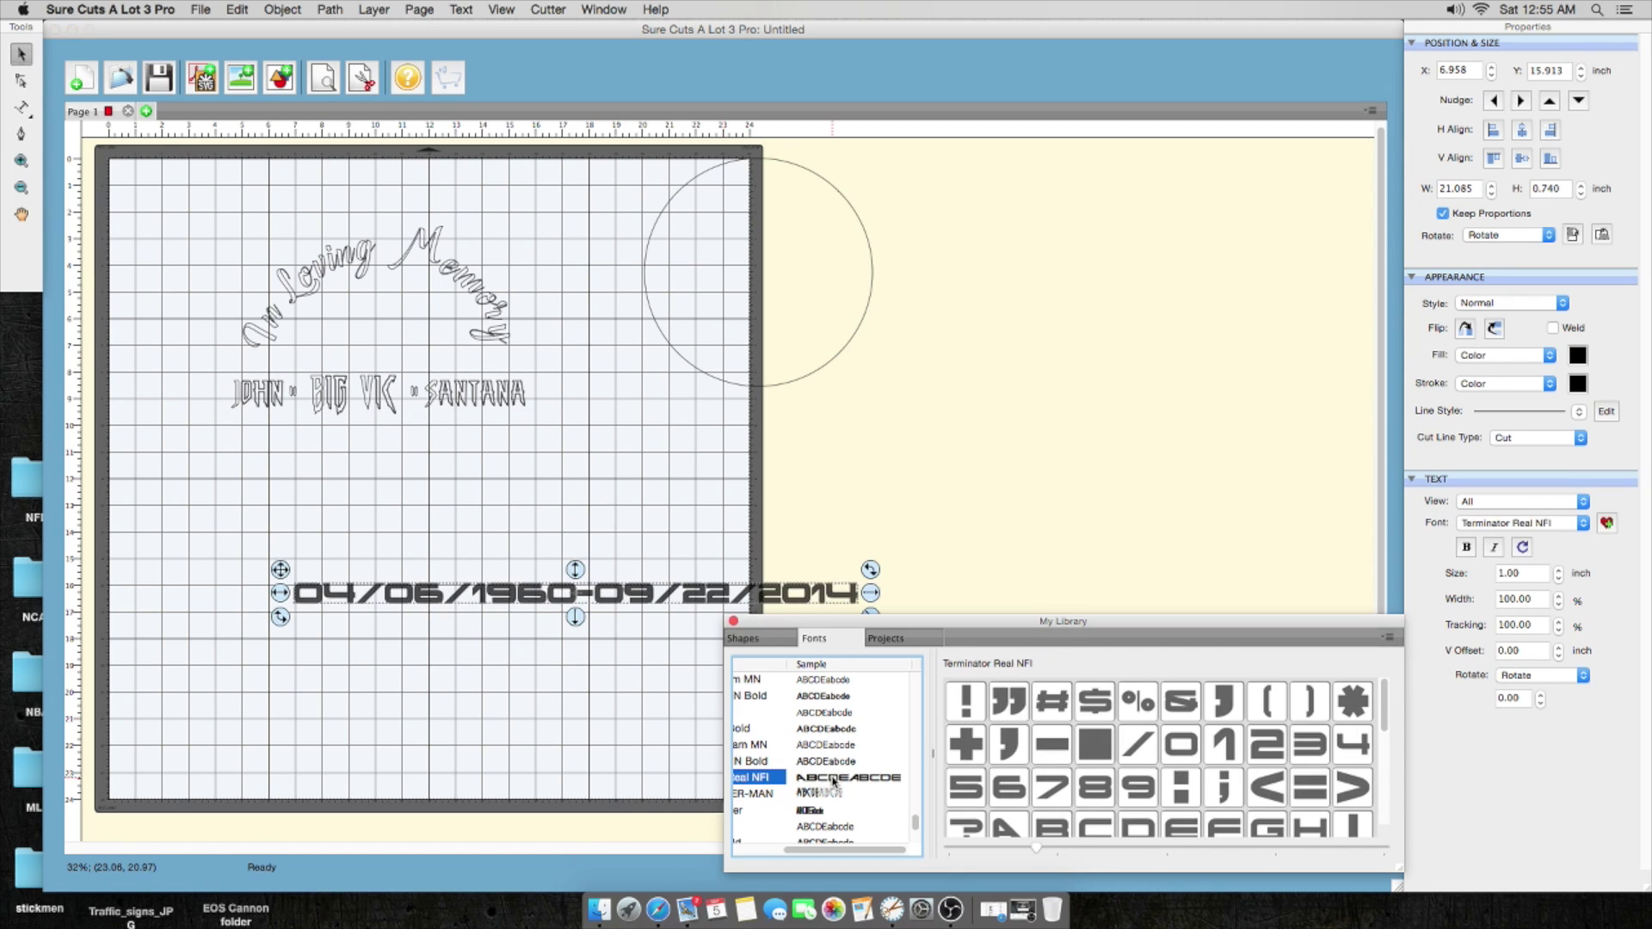
click(831, 732)
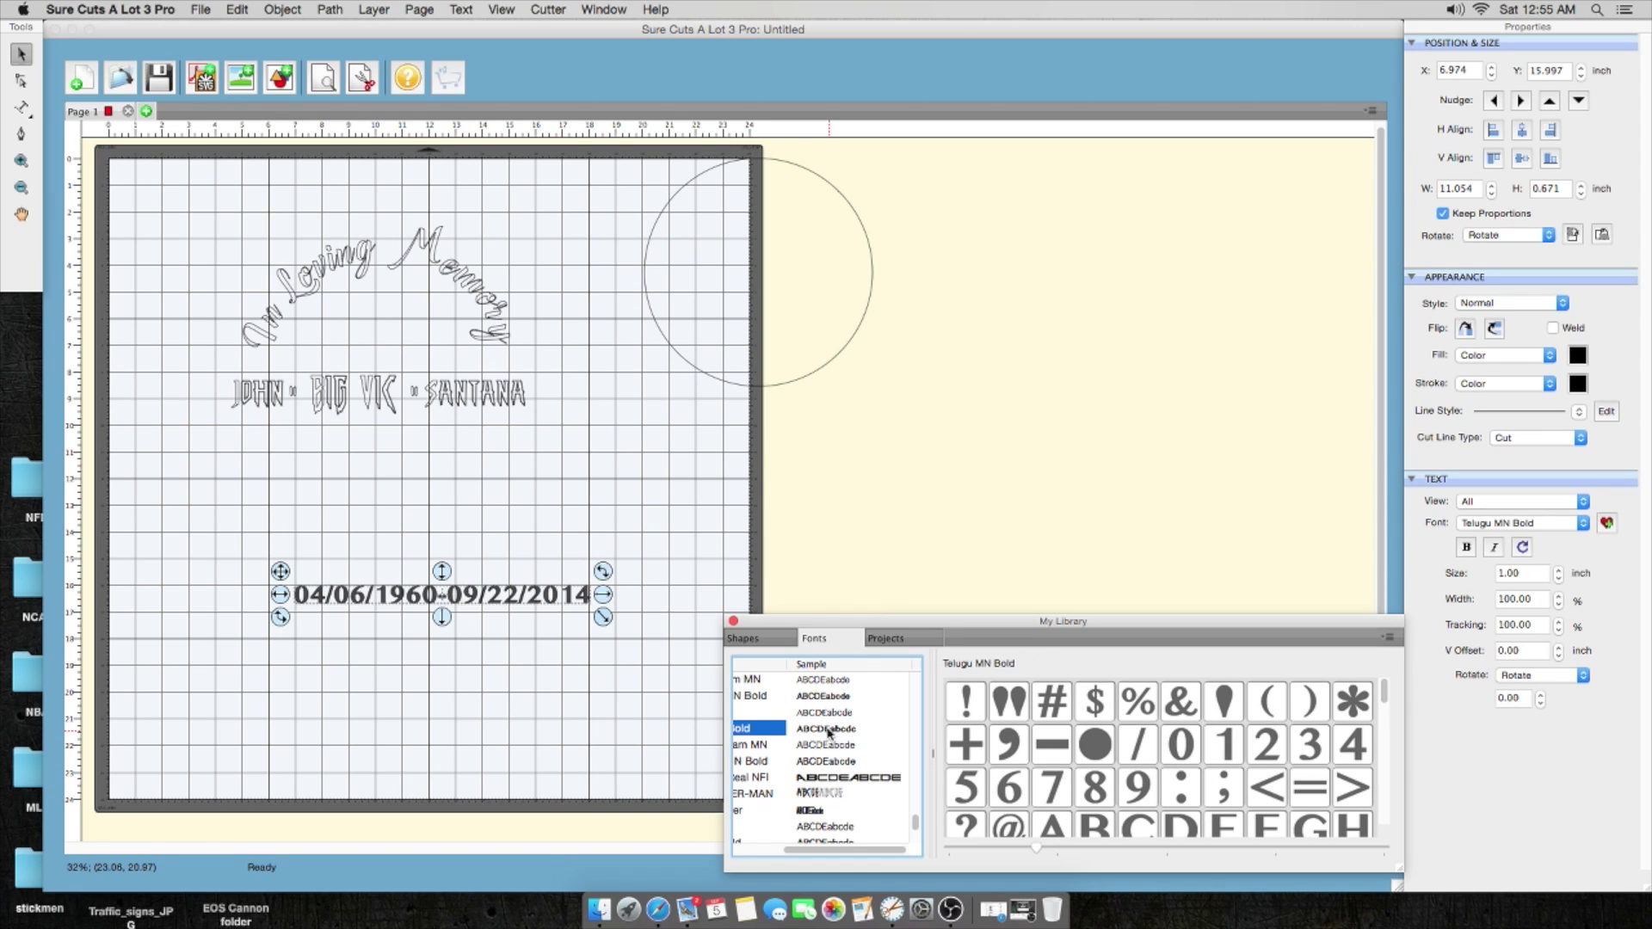
click(809, 812)
scroll(813, 791, down, 3)
click(824, 756)
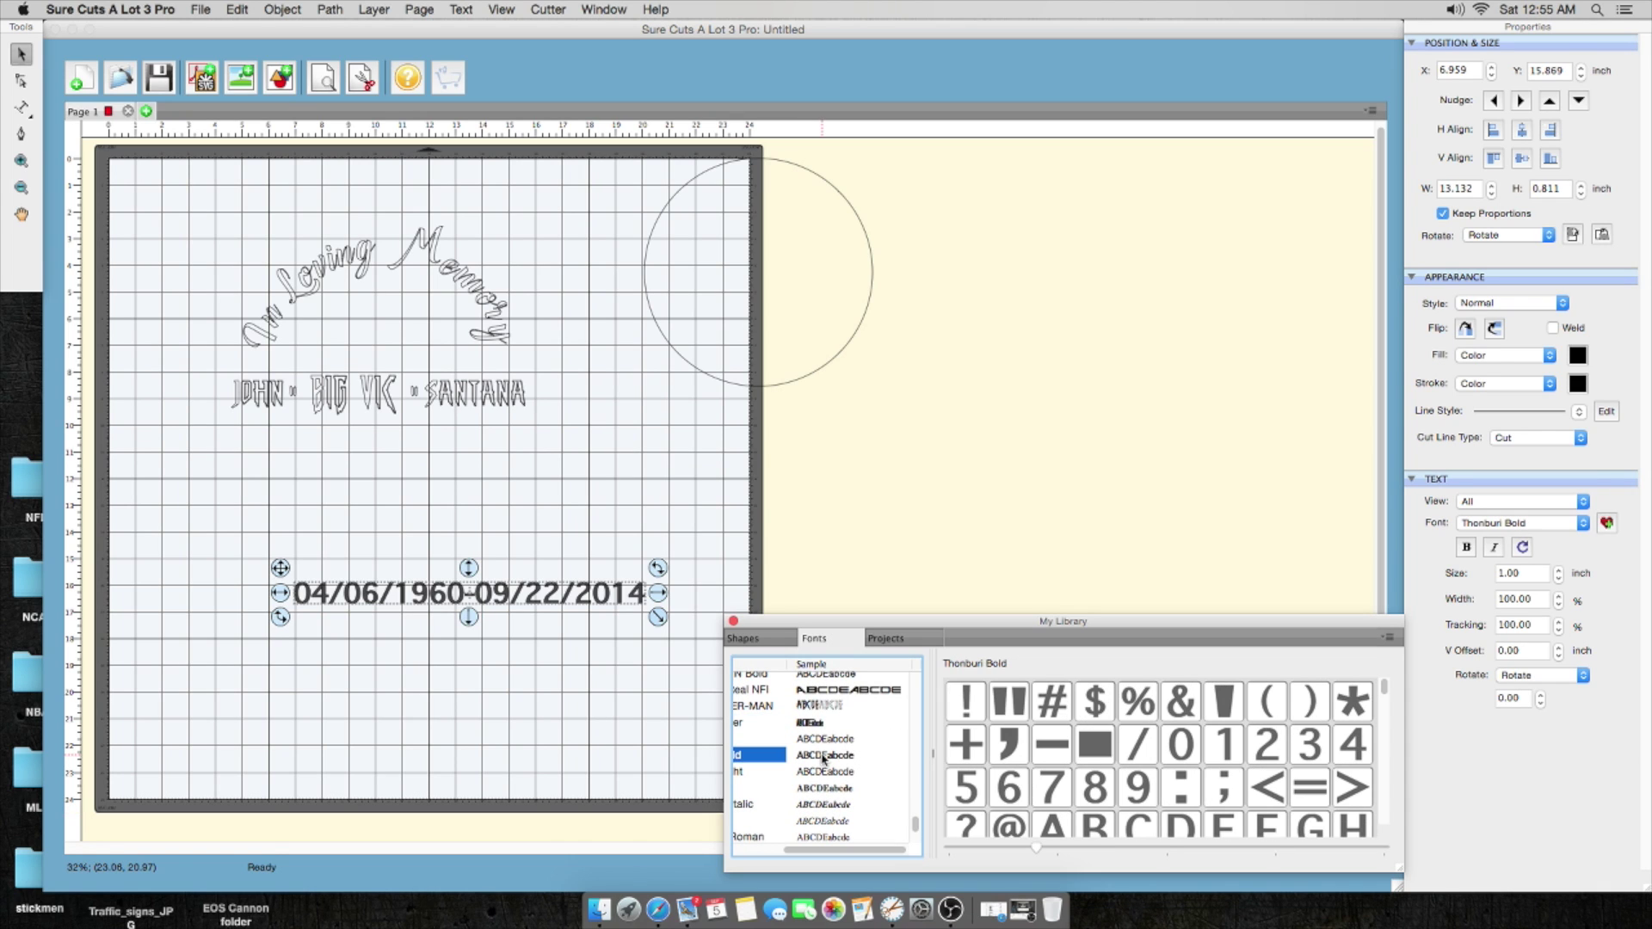
scroll(823, 759, up, 5)
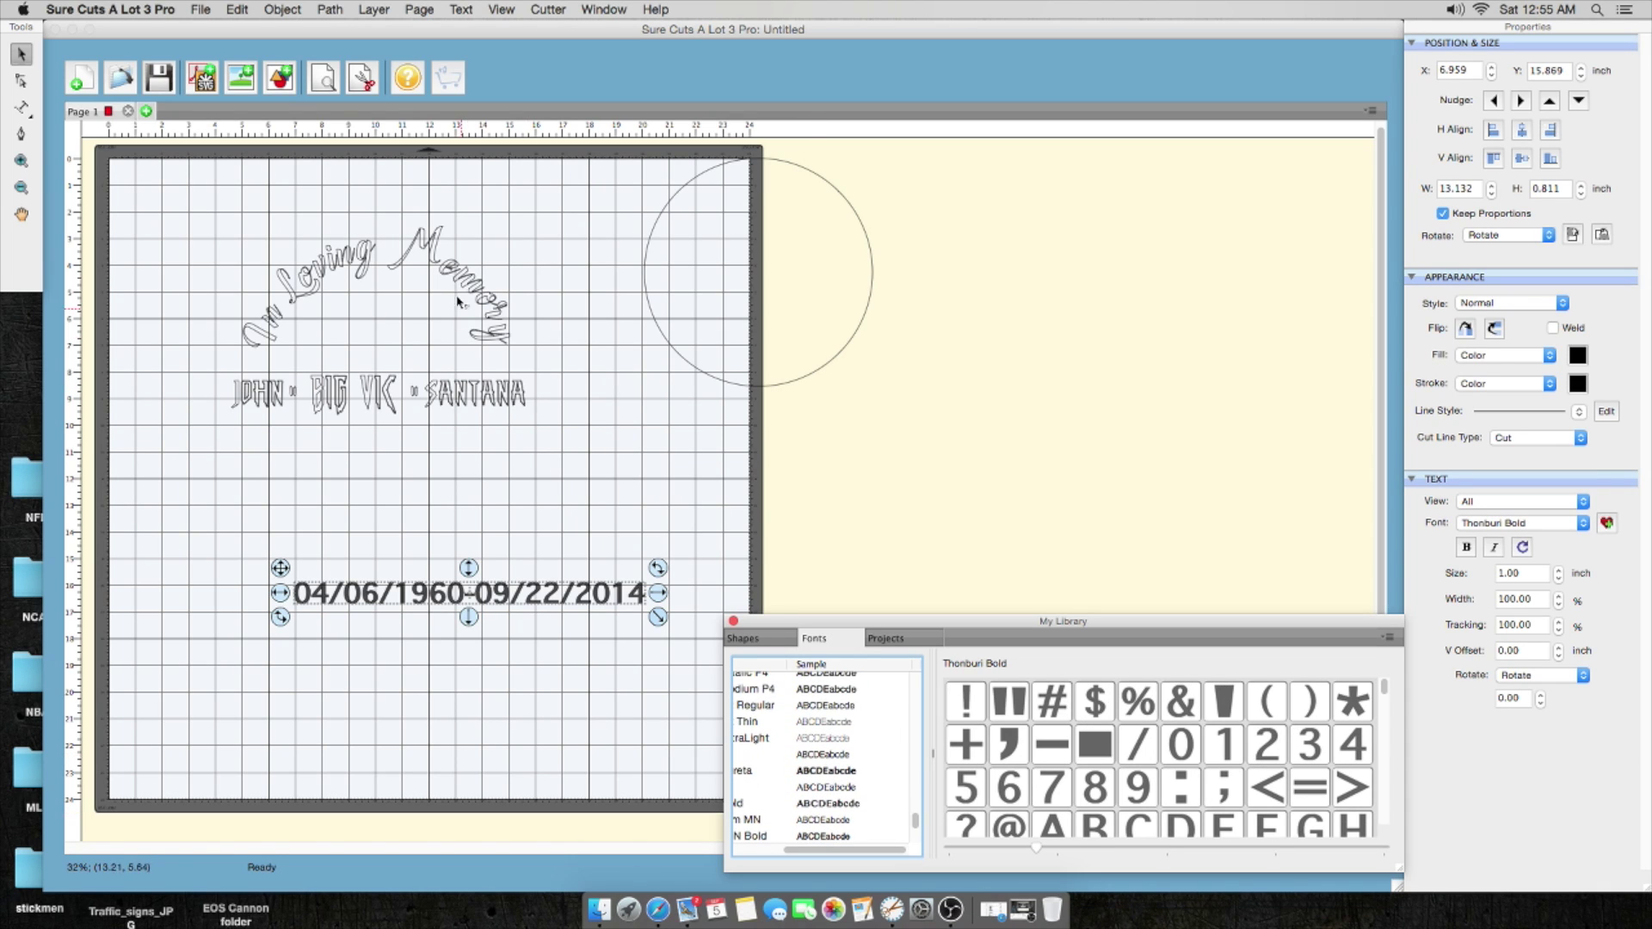
scroll(801, 684, up, 15)
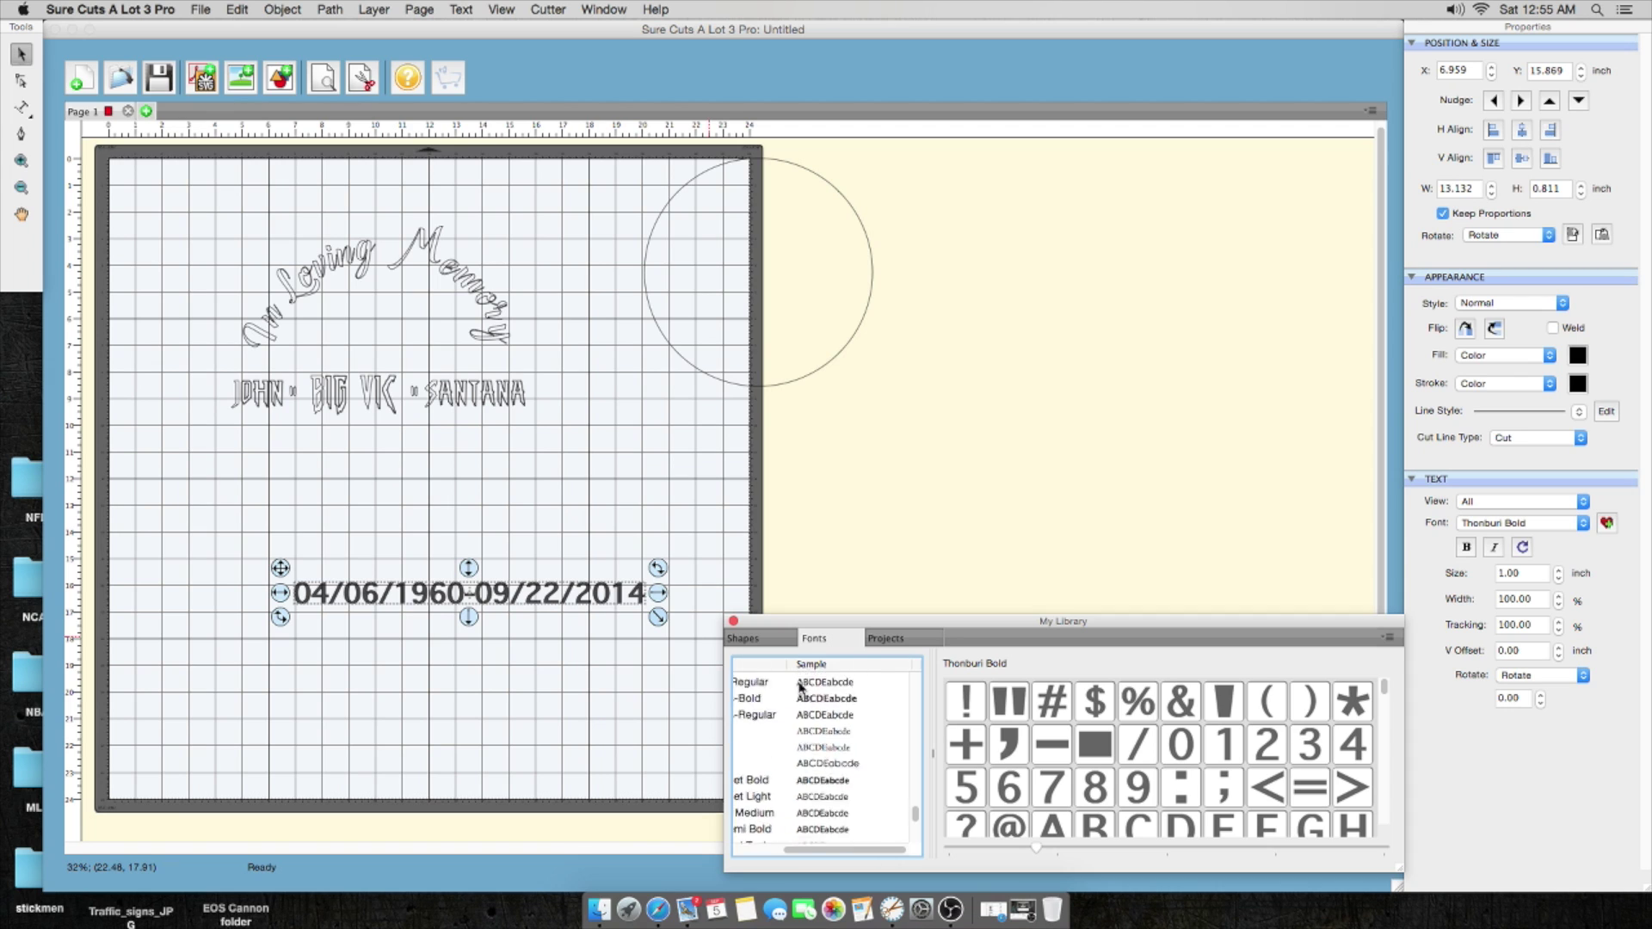
scroll(800, 685, up, 5)
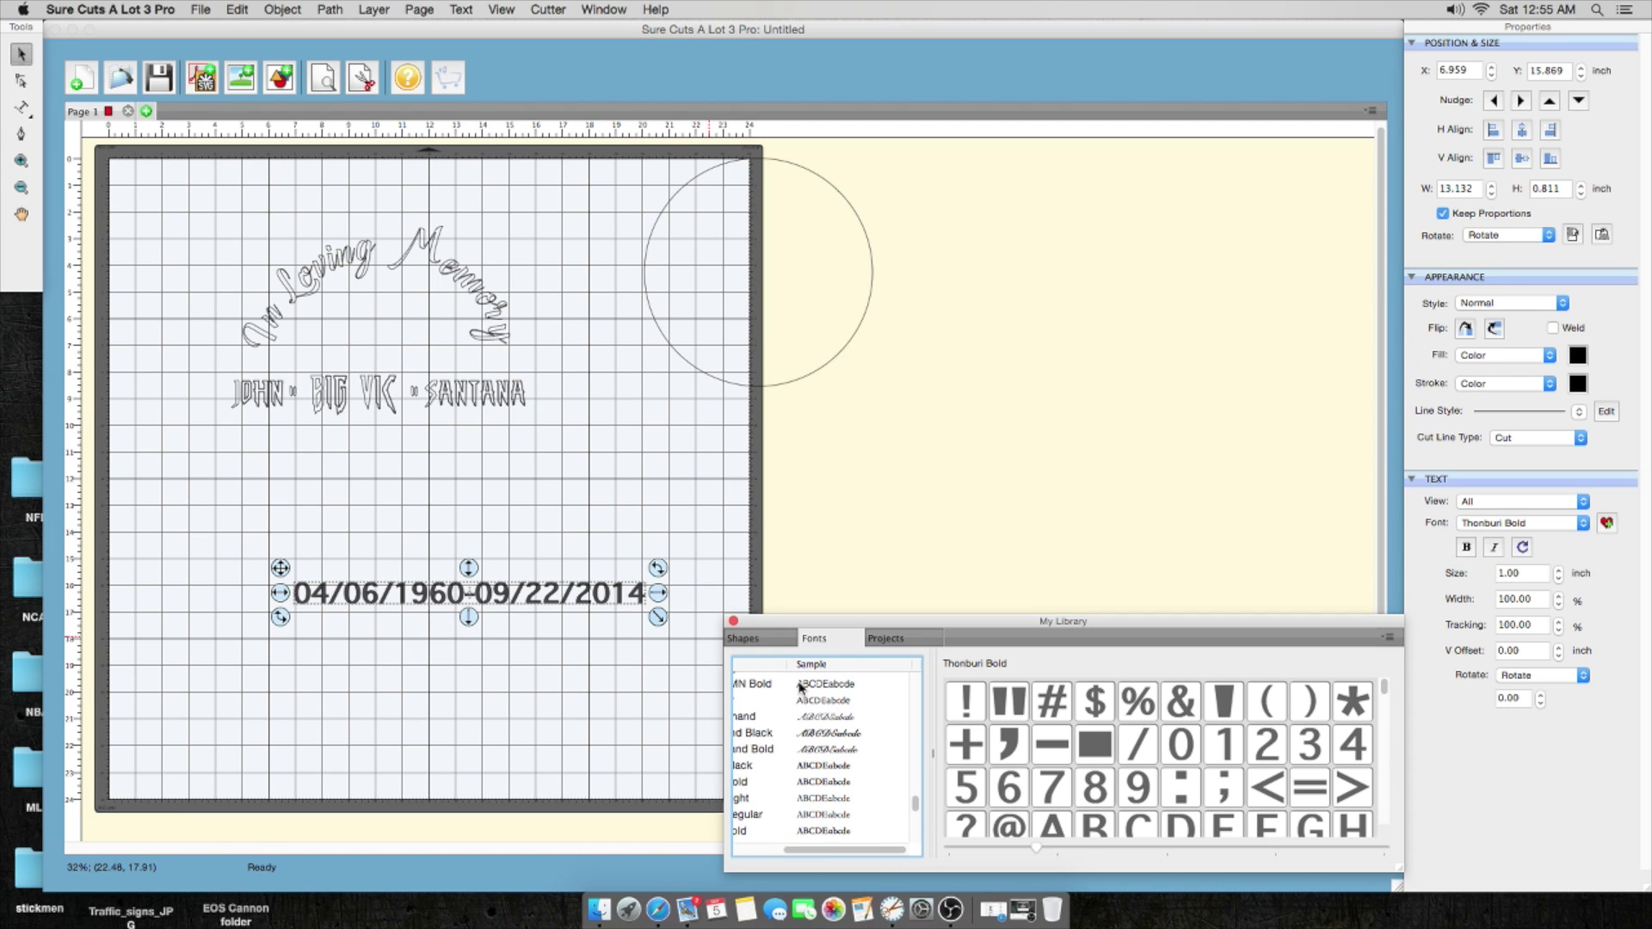
Step: Try Snell Roundhand Black, PRIMETIME Regular and Phosphate Solid fonts on the dates
click(815, 734)
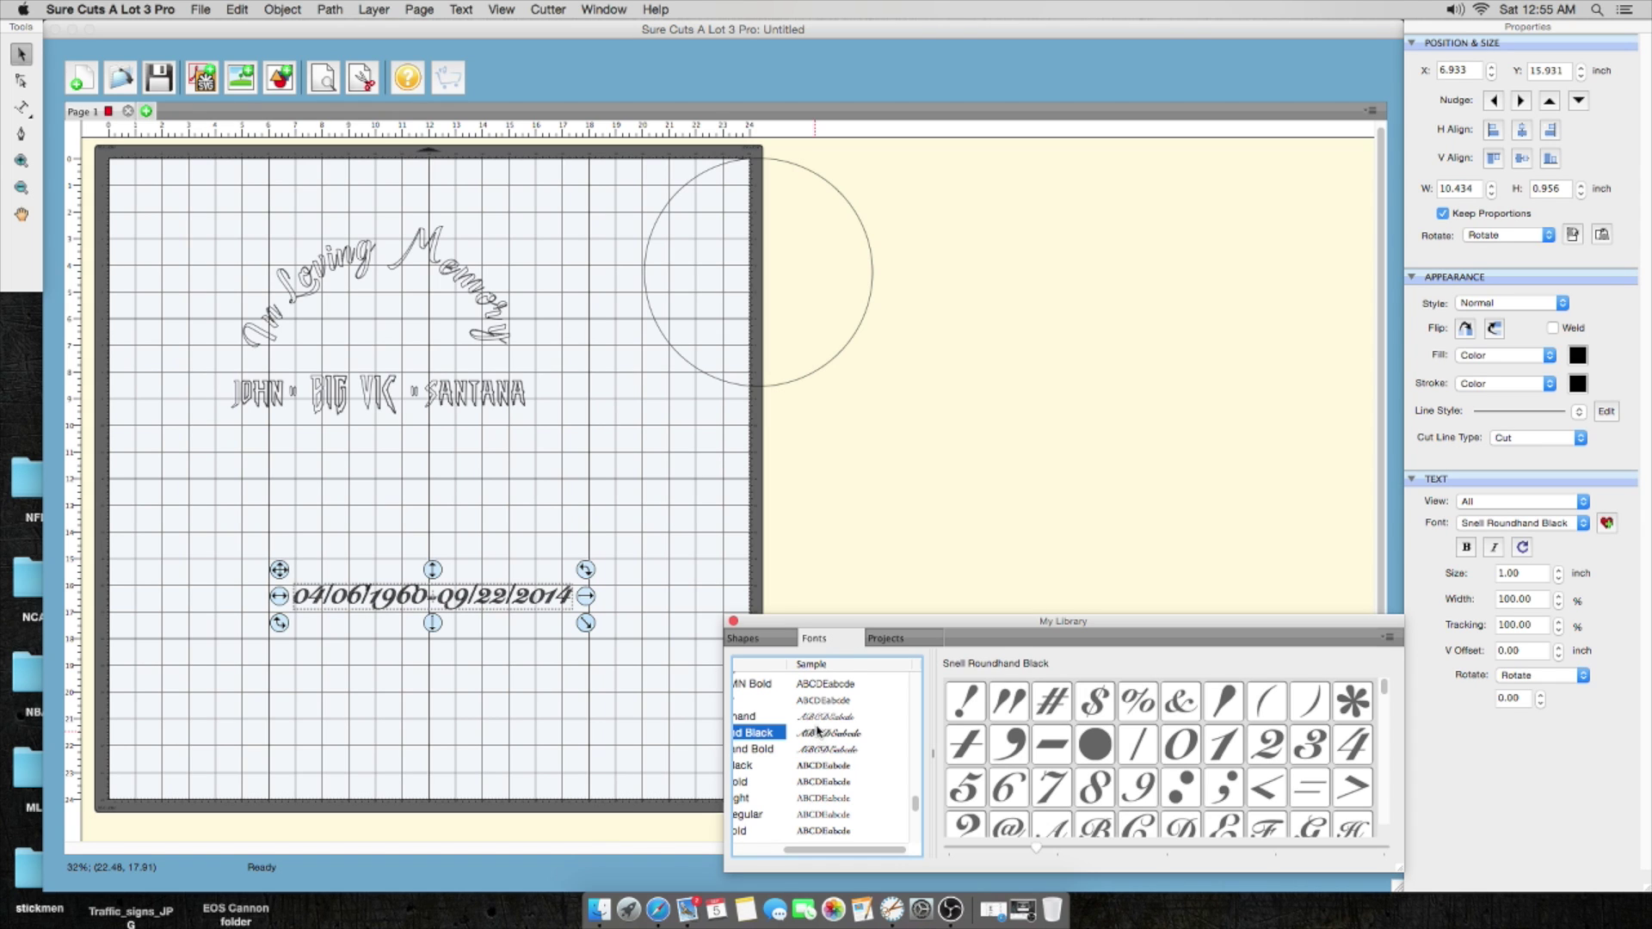
scroll(817, 729, up, 10)
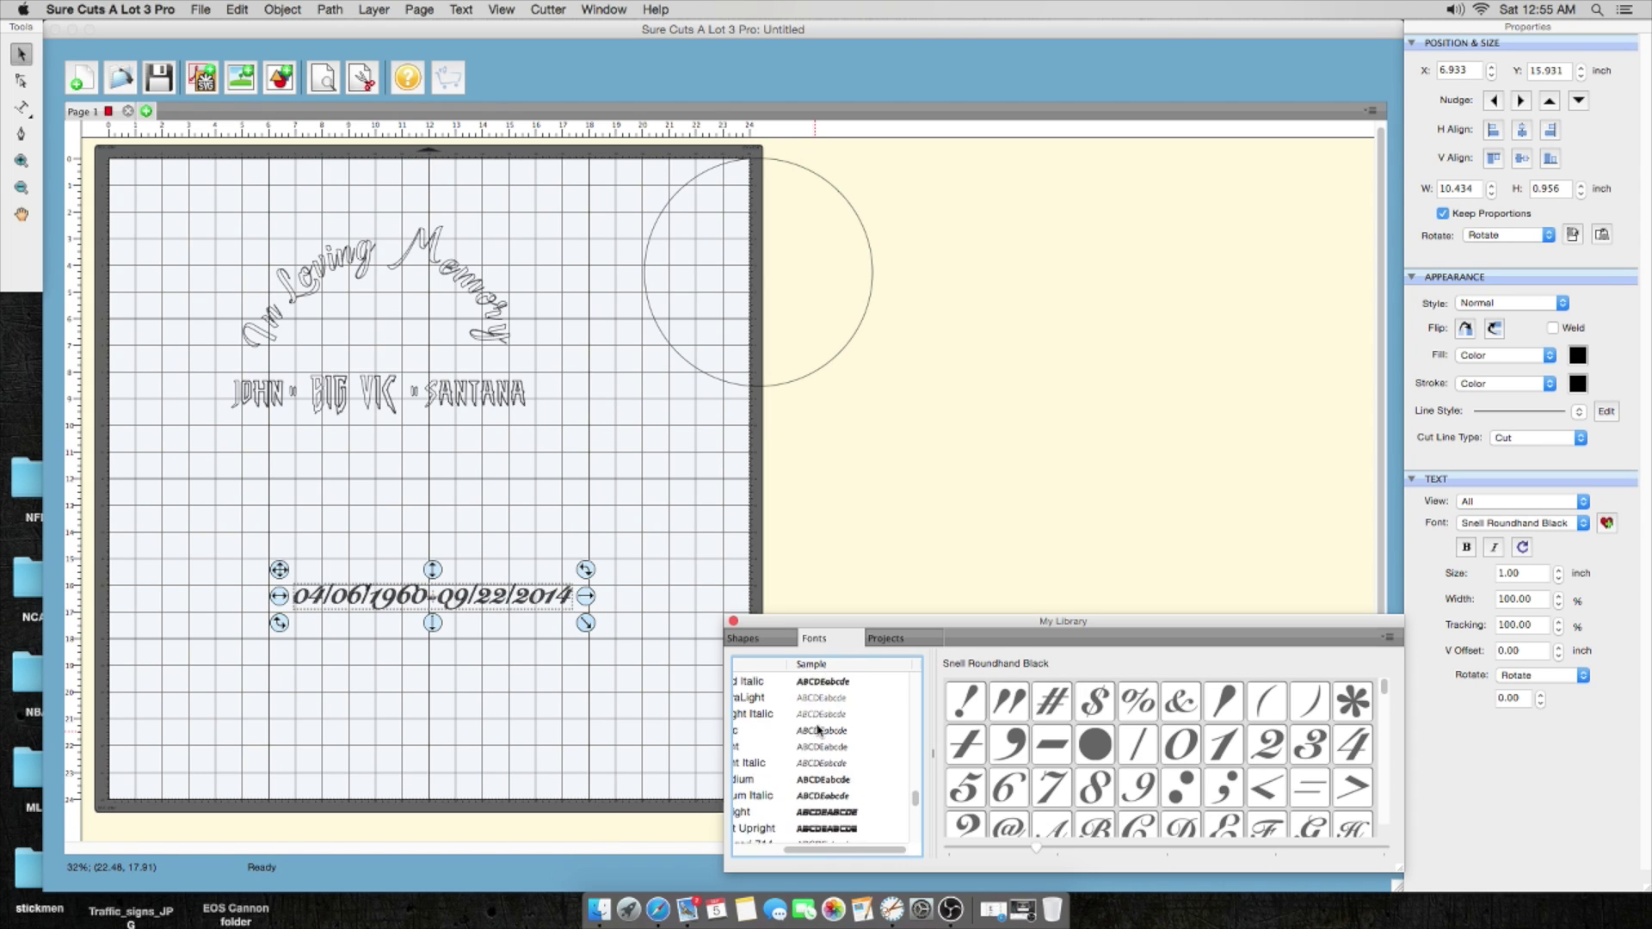
scroll(818, 730, up, 5)
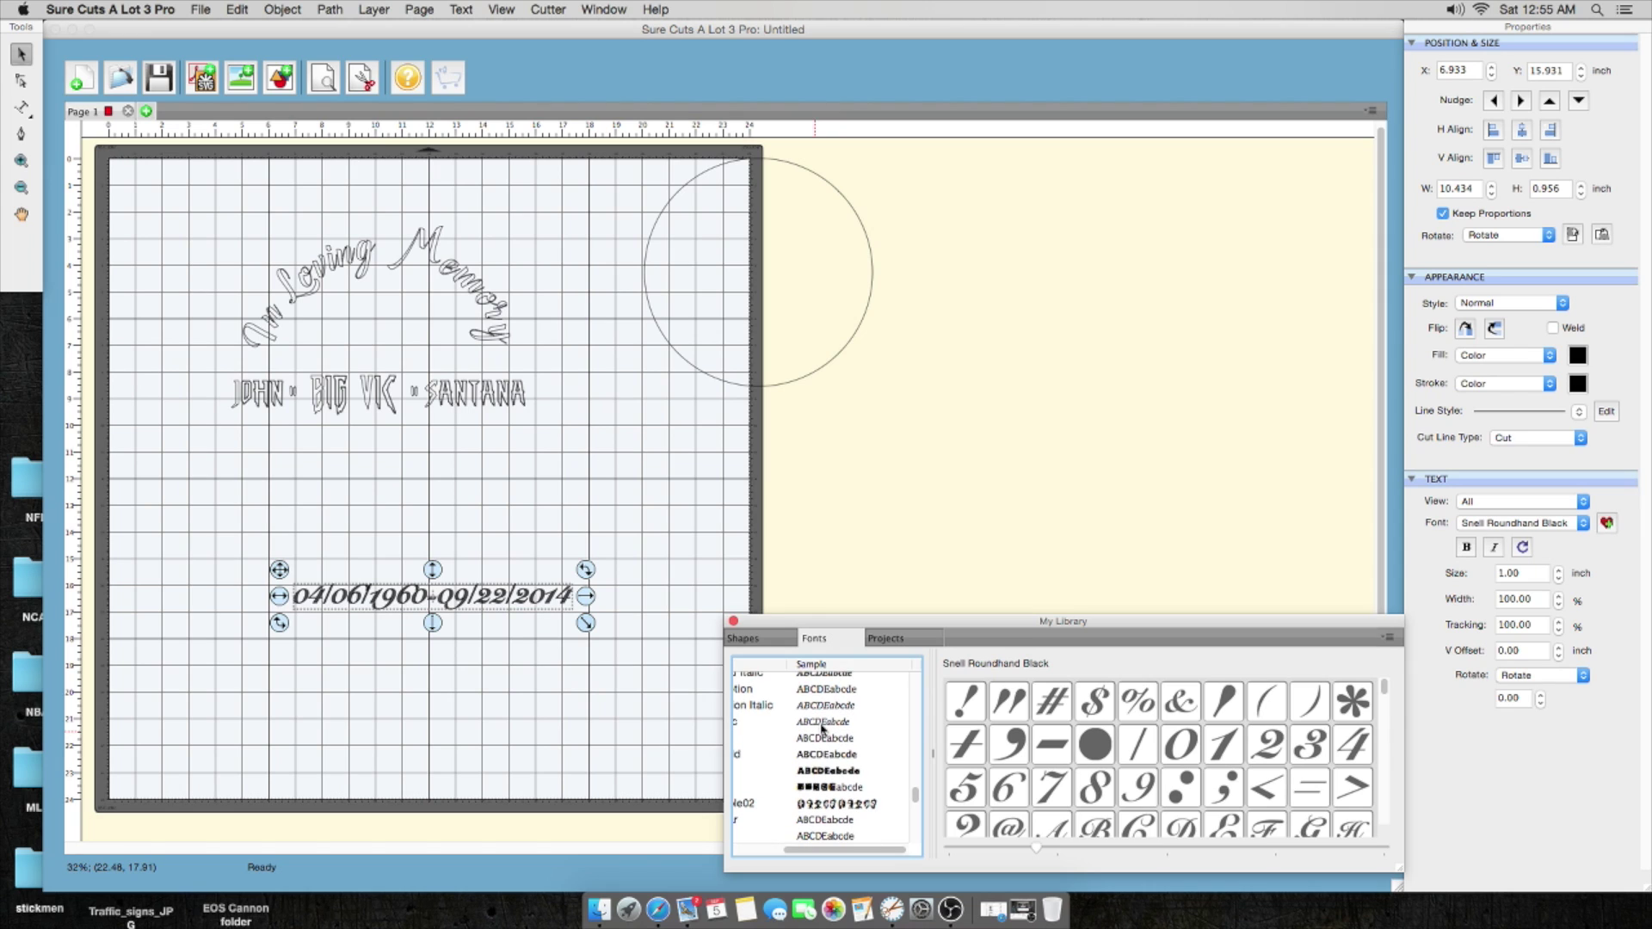
scroll(822, 730, up, 3)
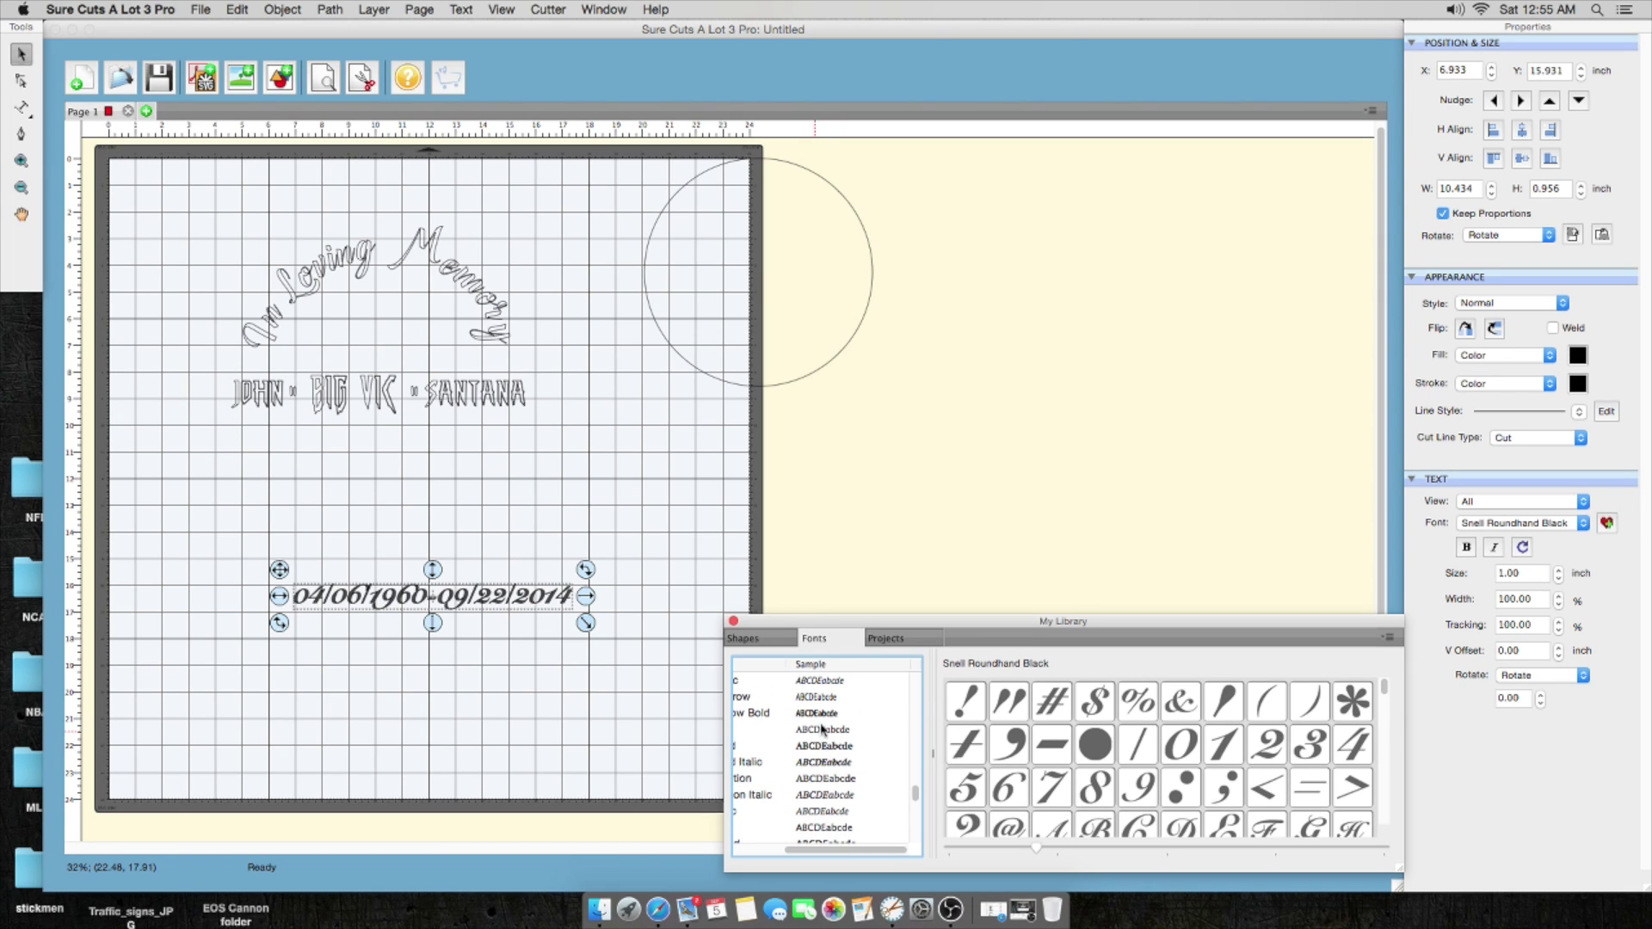
scroll(822, 730, up, 8)
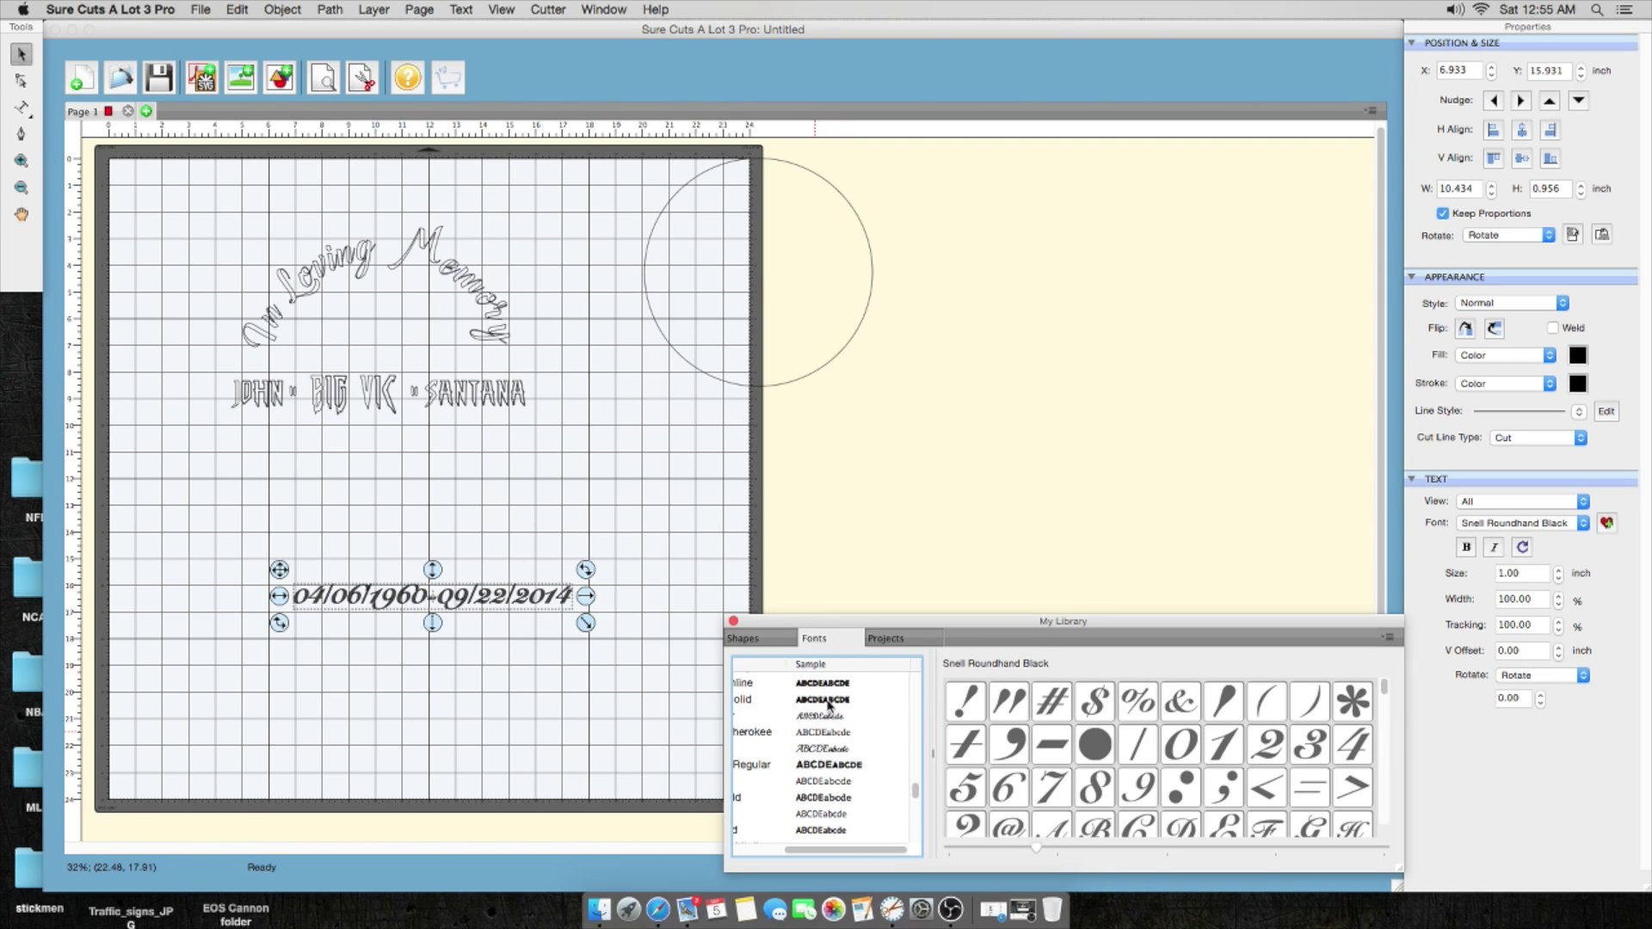
click(830, 768)
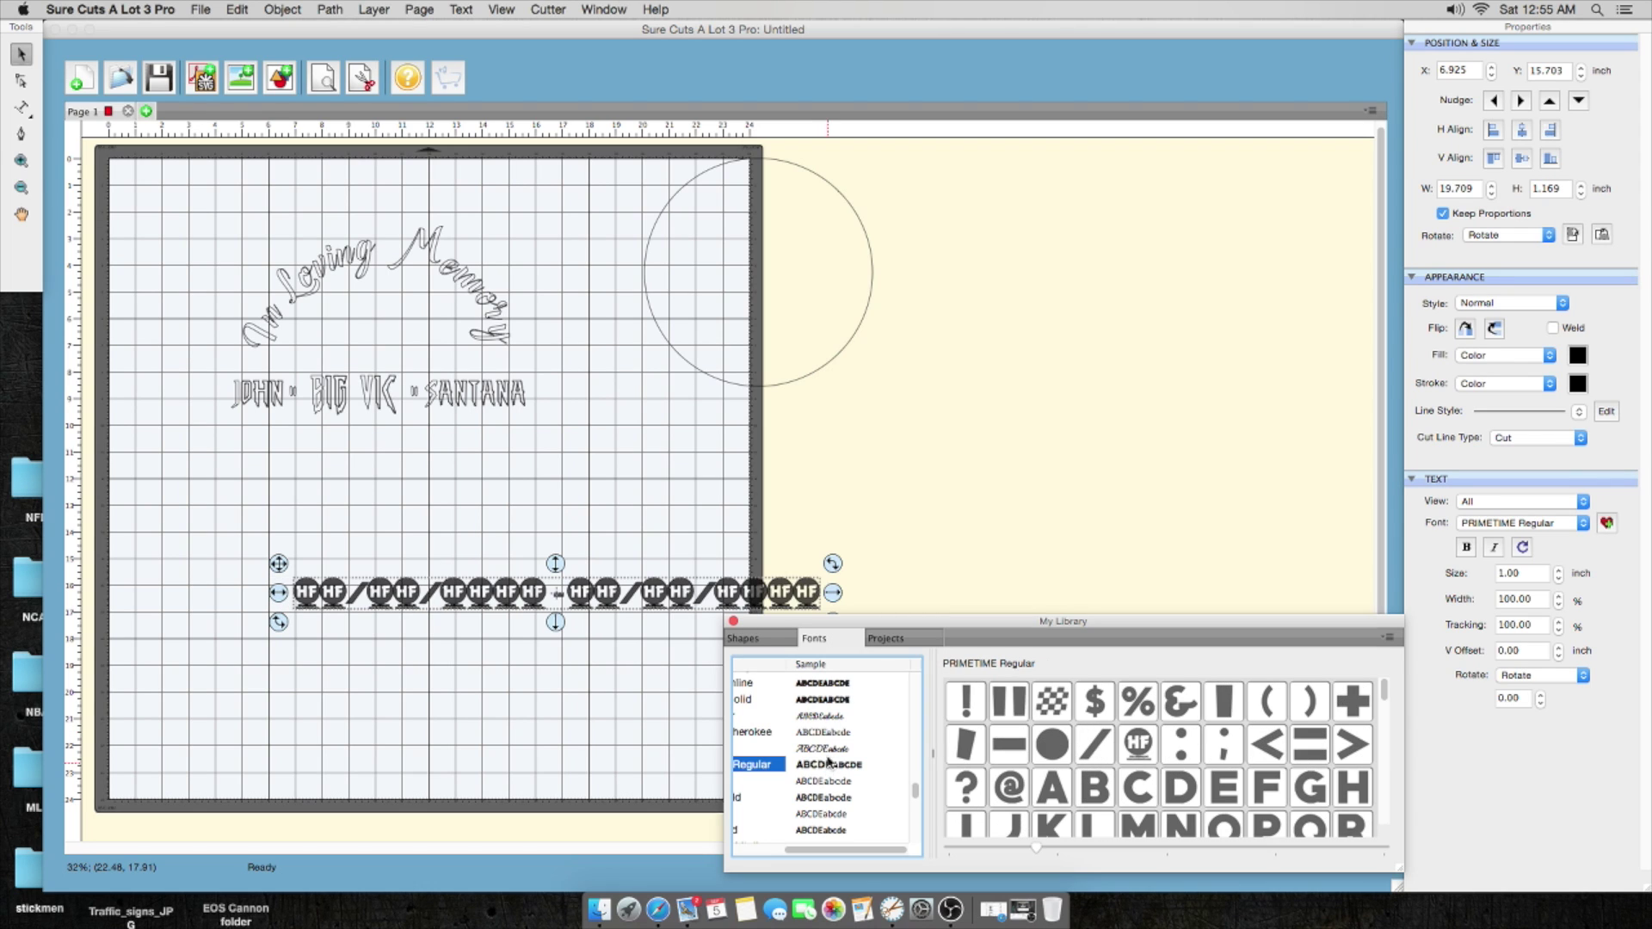
click(757, 699)
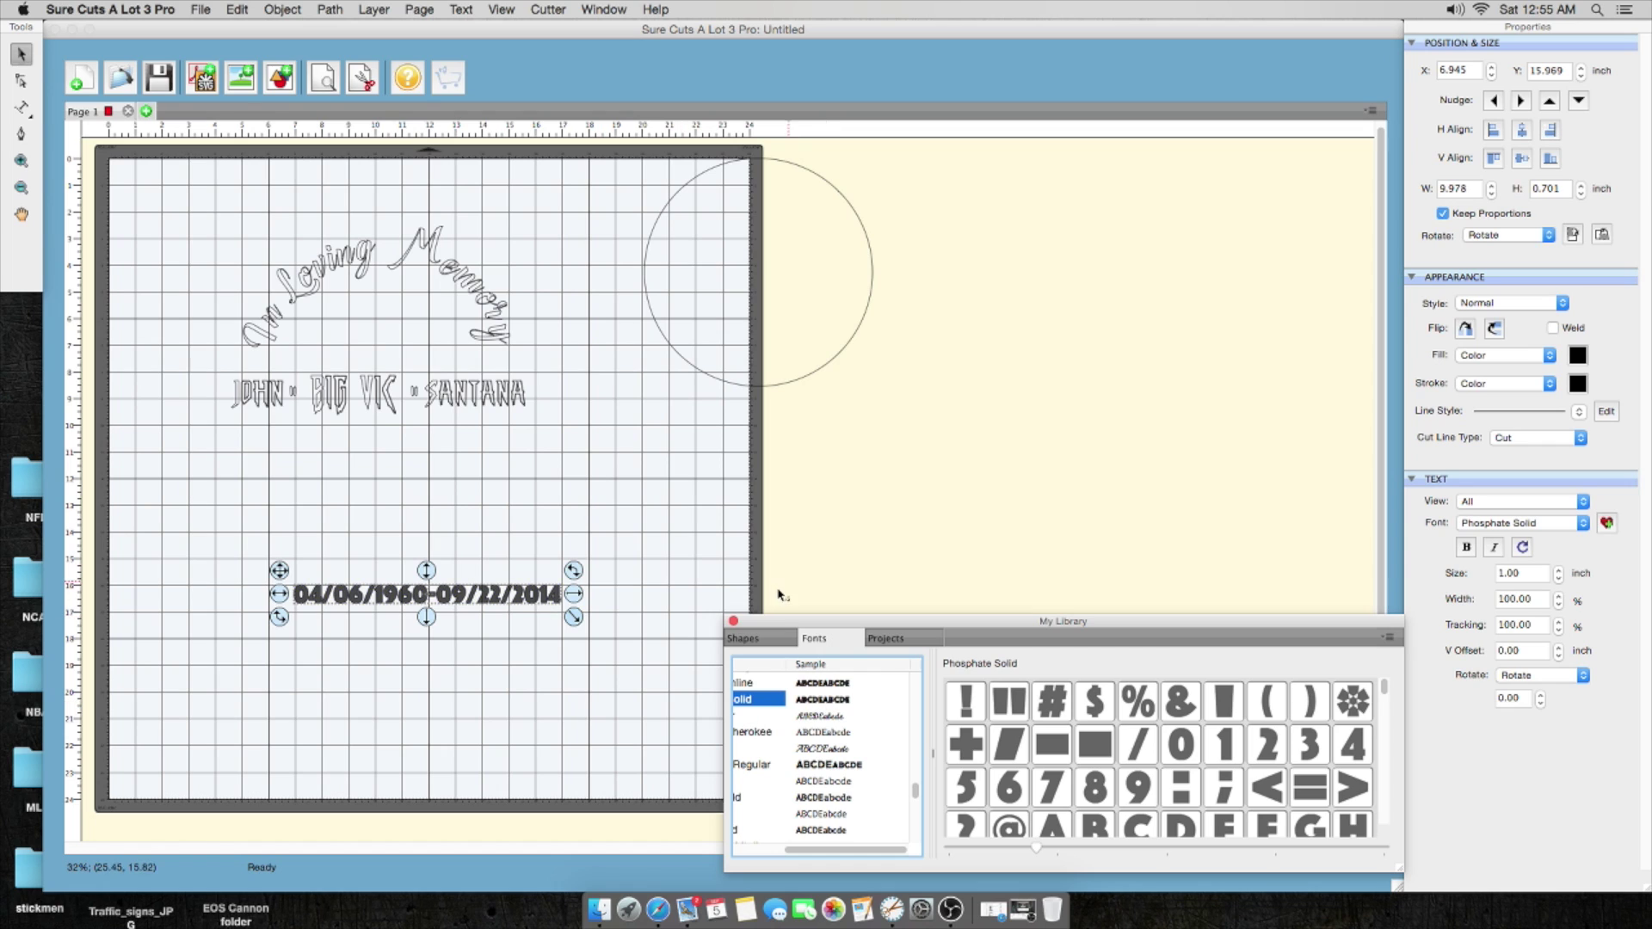
Step: Set the dates' fill to None, adjust their width, and switch them to Palatino Bold
click(1518, 352)
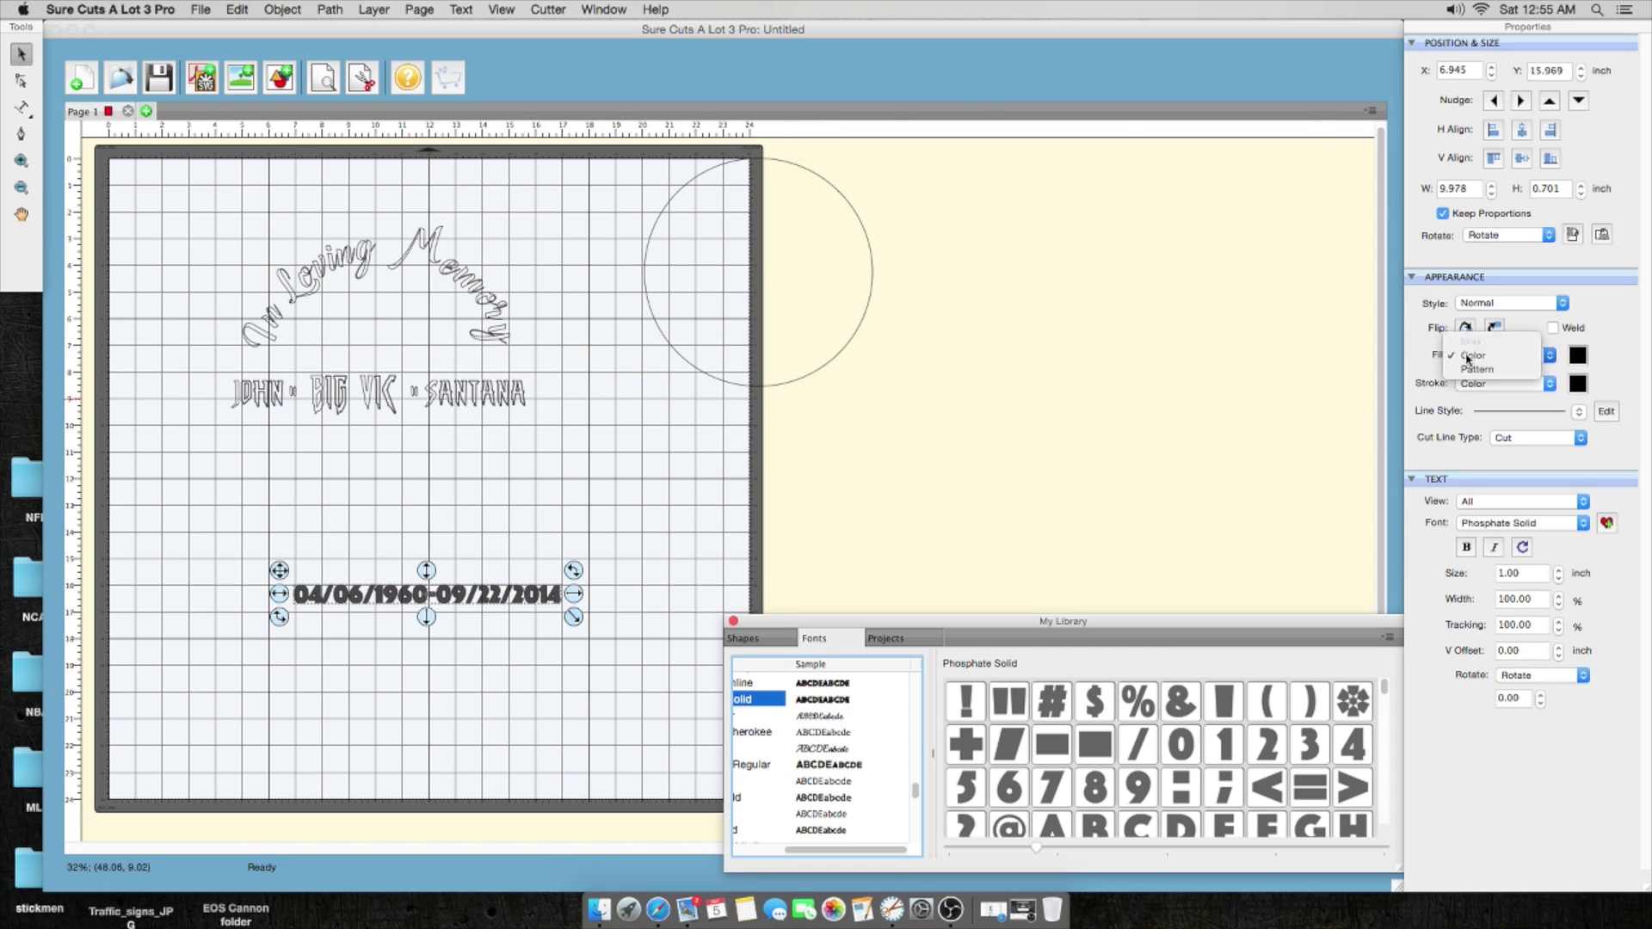
click(1498, 339)
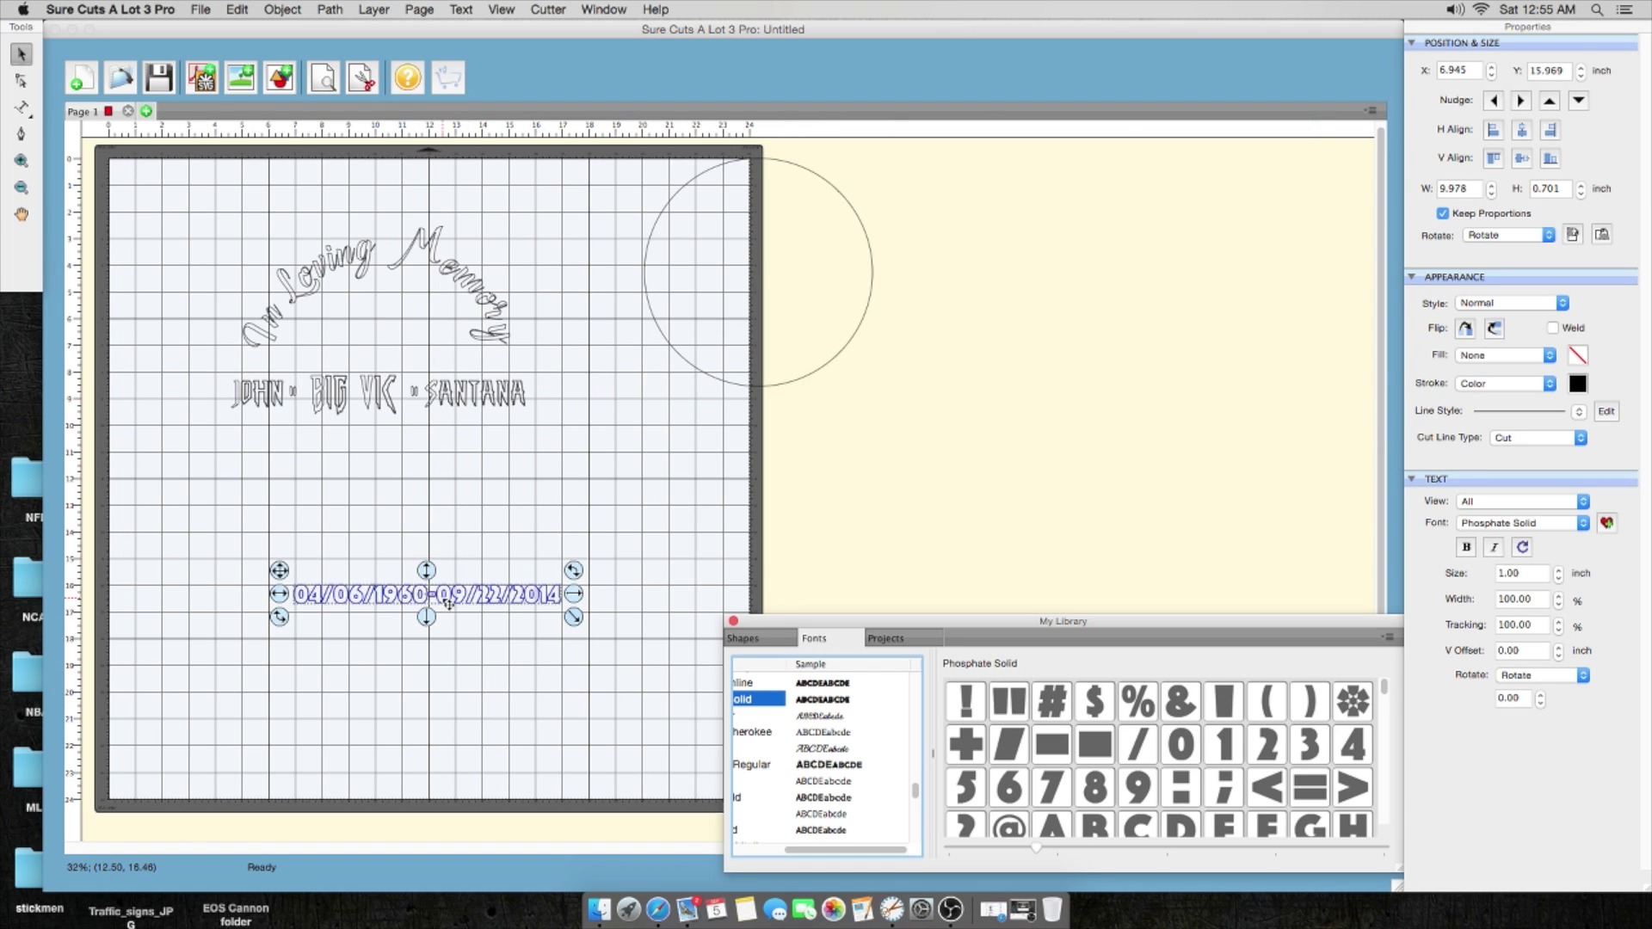
mouse_move(574, 594)
mouse_down()
mouse_move(608, 597)
mouse_move(588, 594)
mouse_up()
click(553, 600)
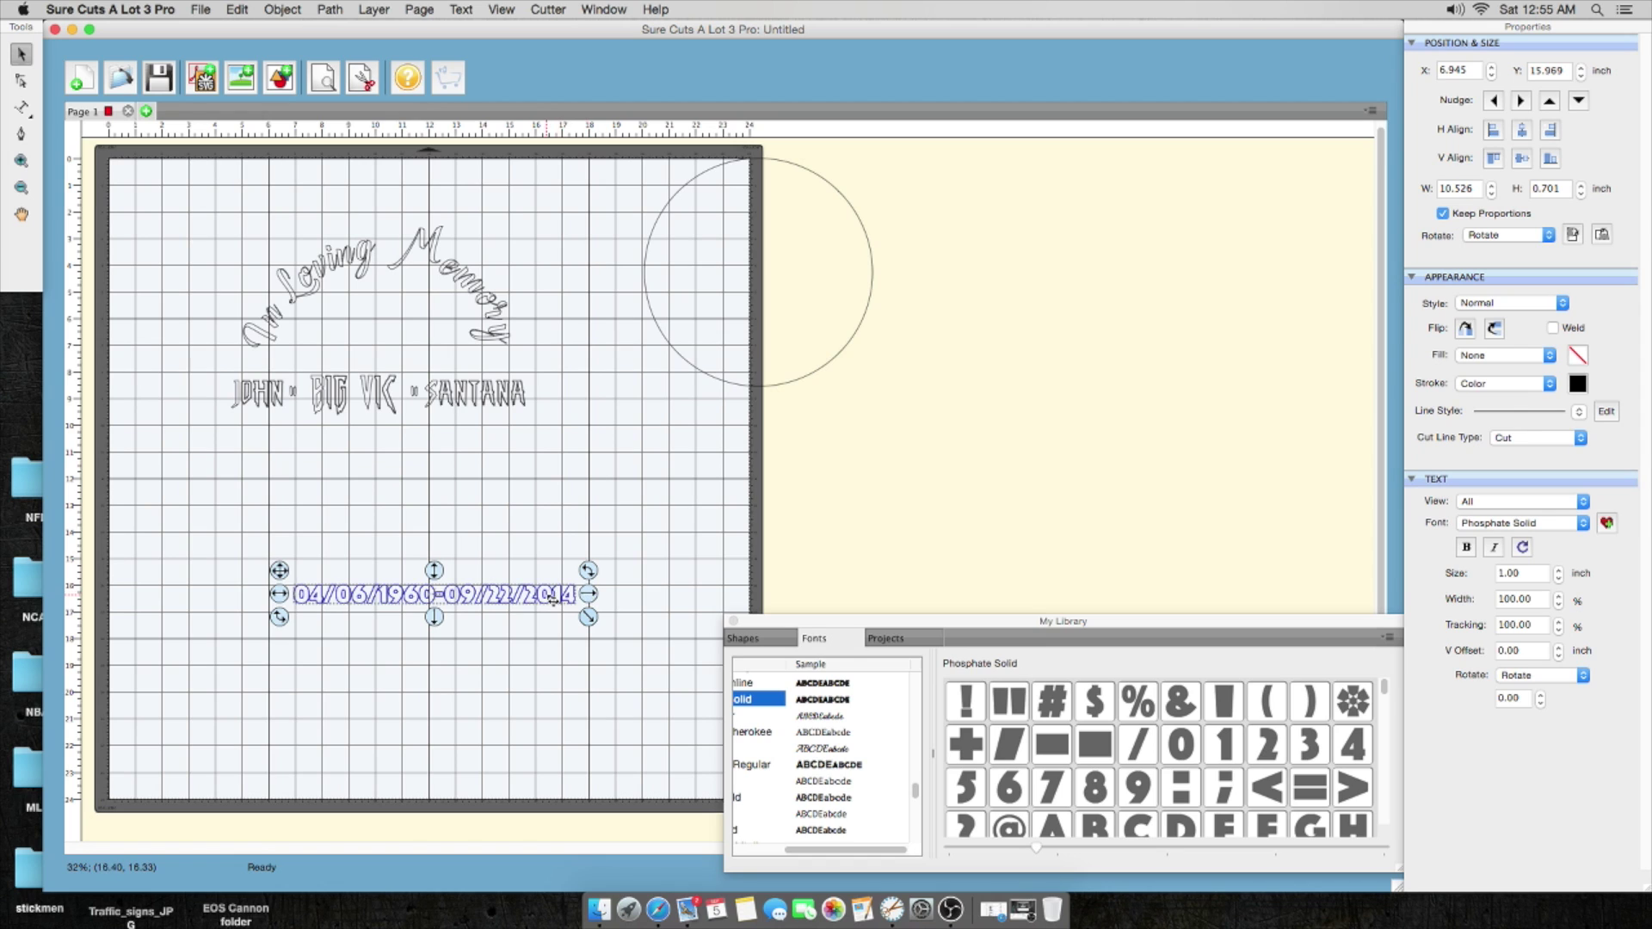
scroll(799, 723, up, 3)
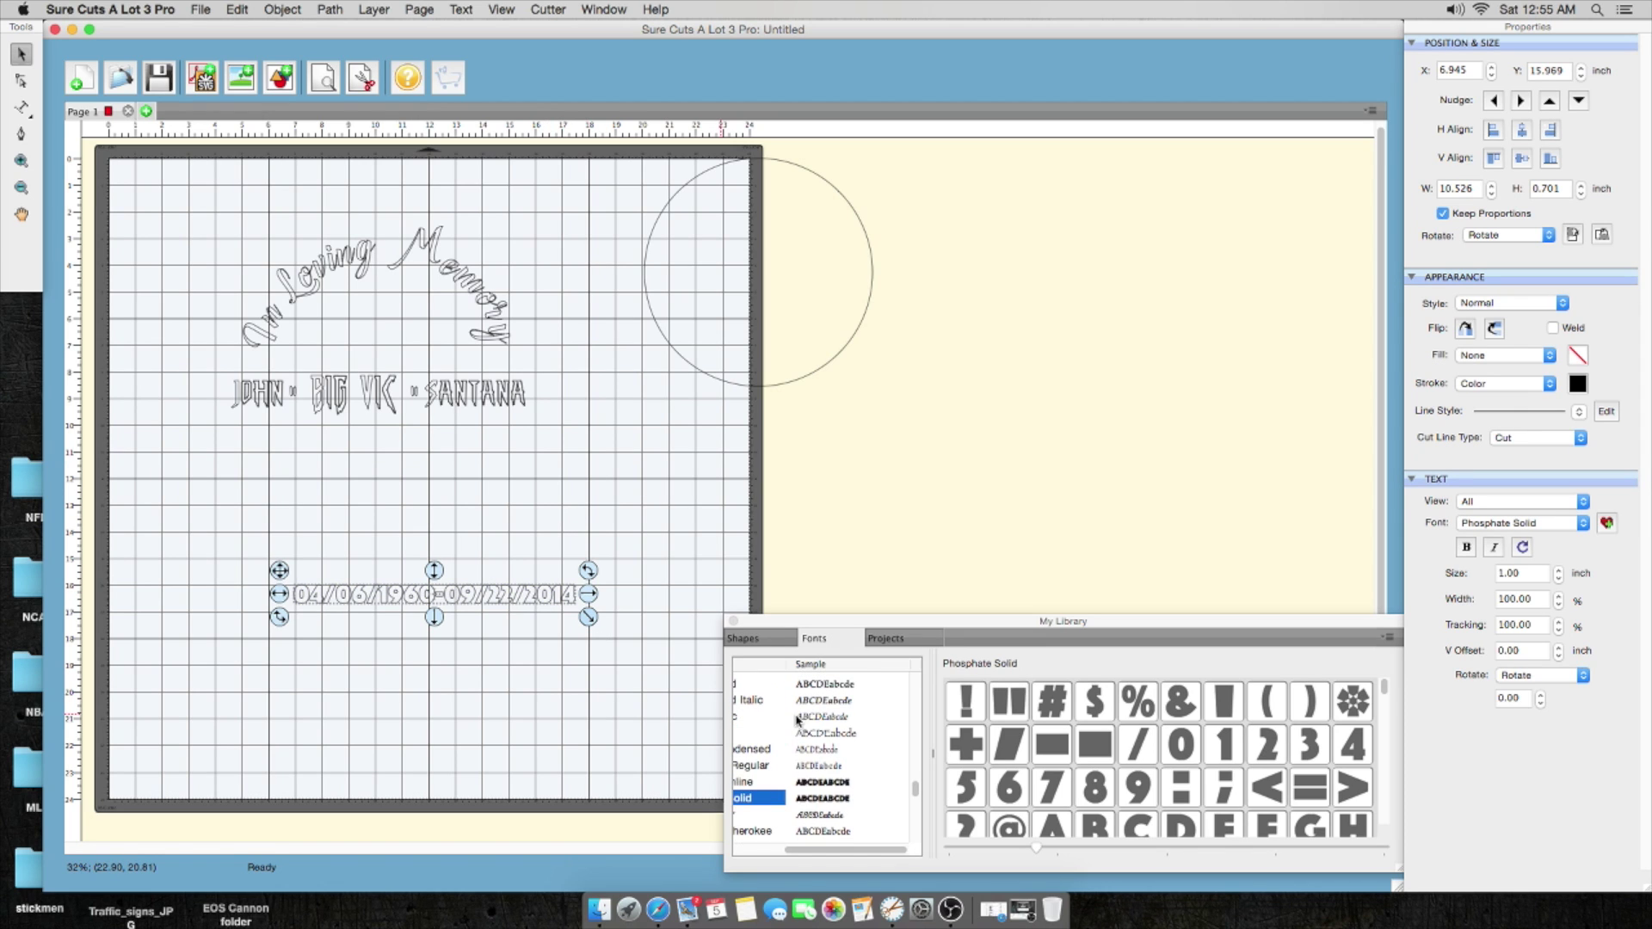
click(805, 686)
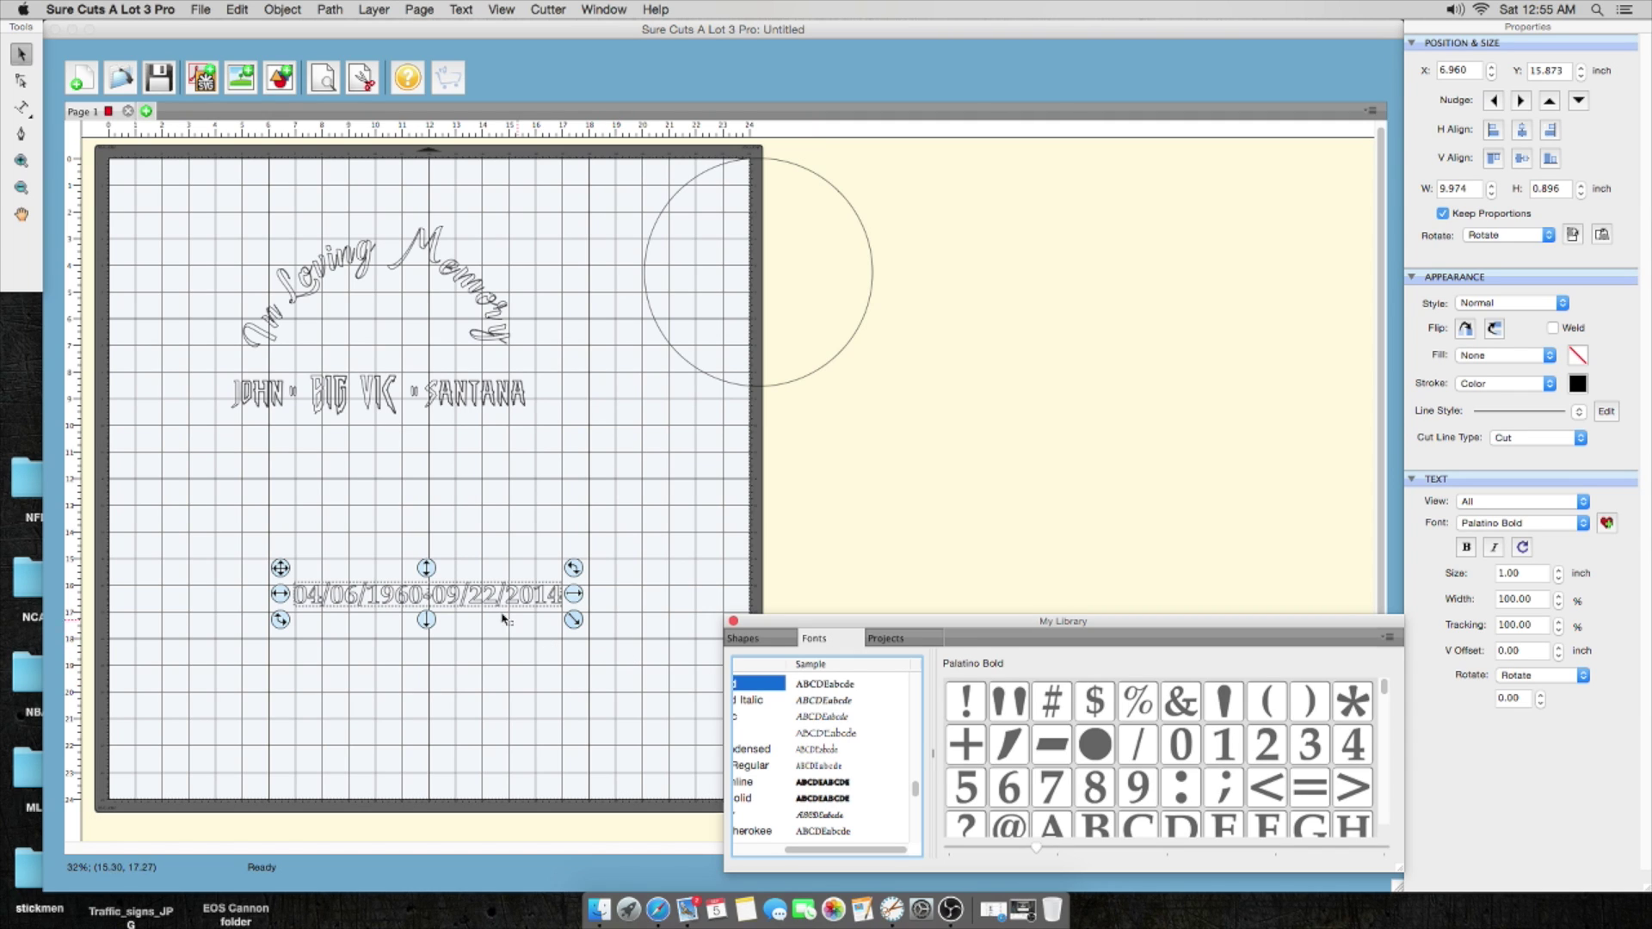
Step: Move the dates under the name and shrink them to about 7.3 inches wide
drag(486, 594, 443, 442)
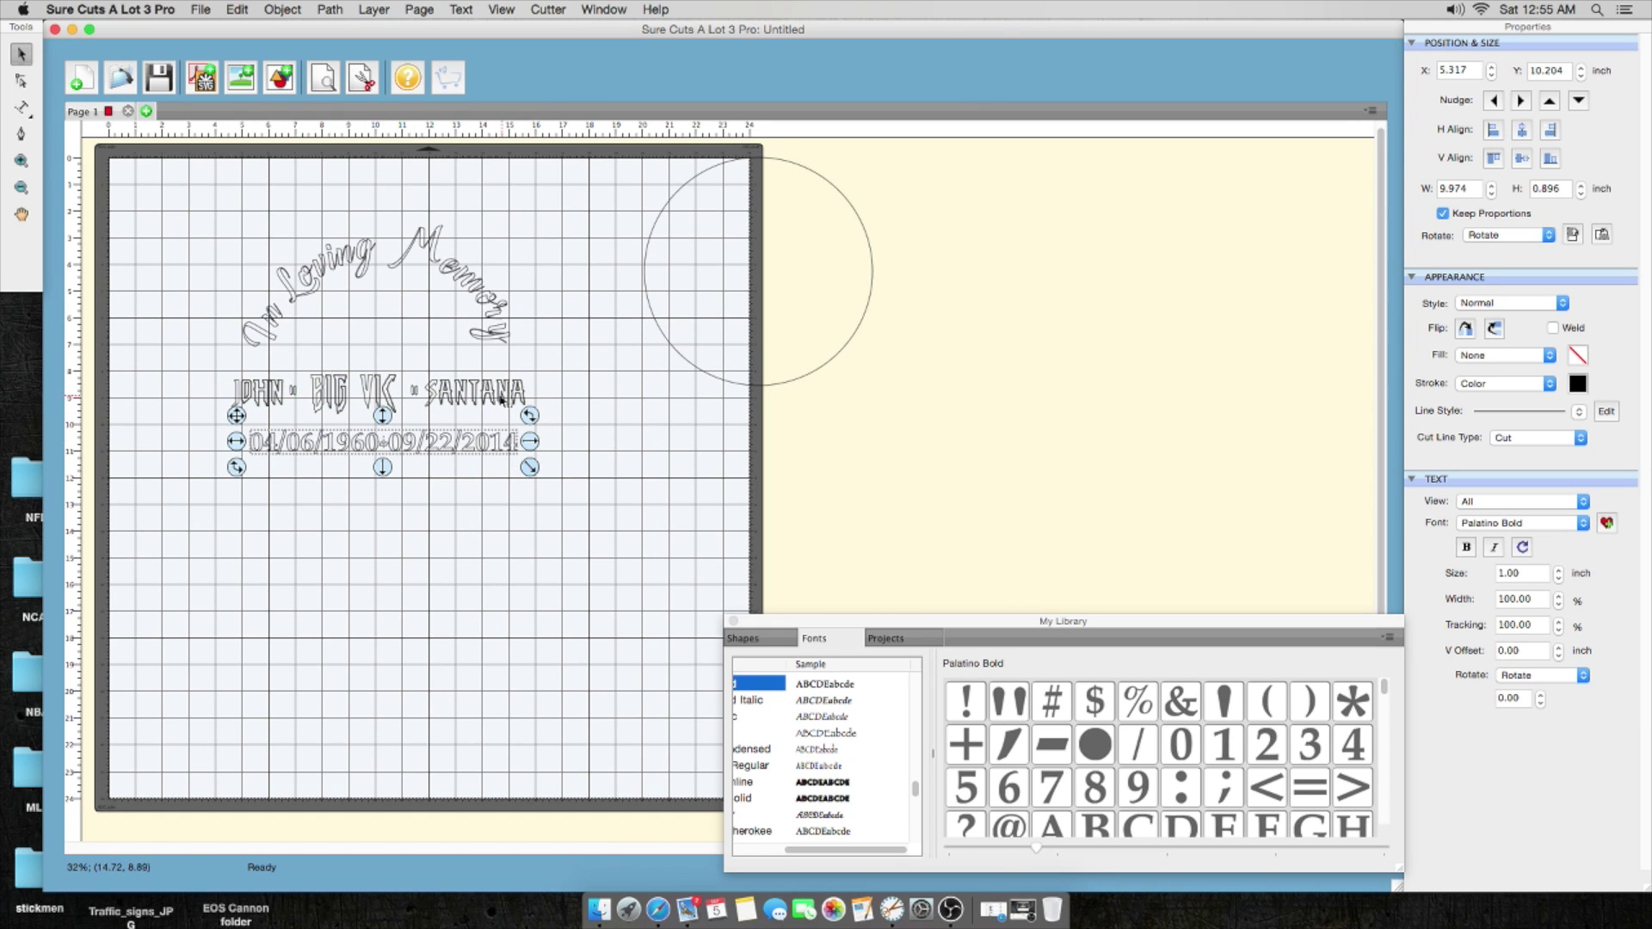
drag(522, 443, 459, 442)
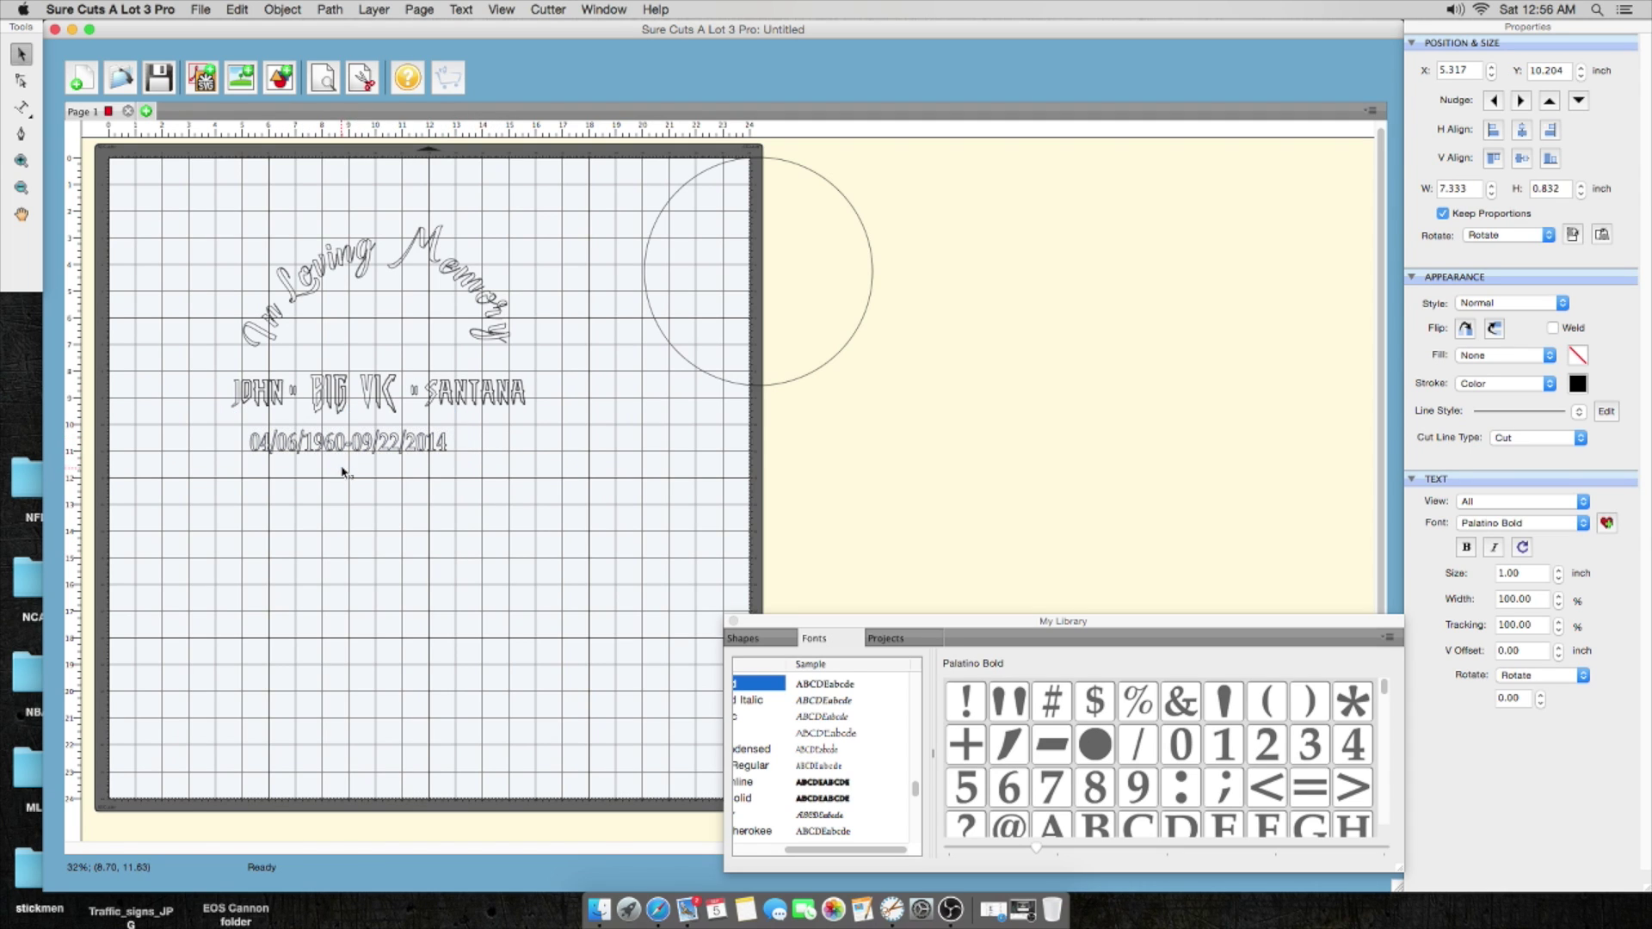
drag(346, 471, 371, 456)
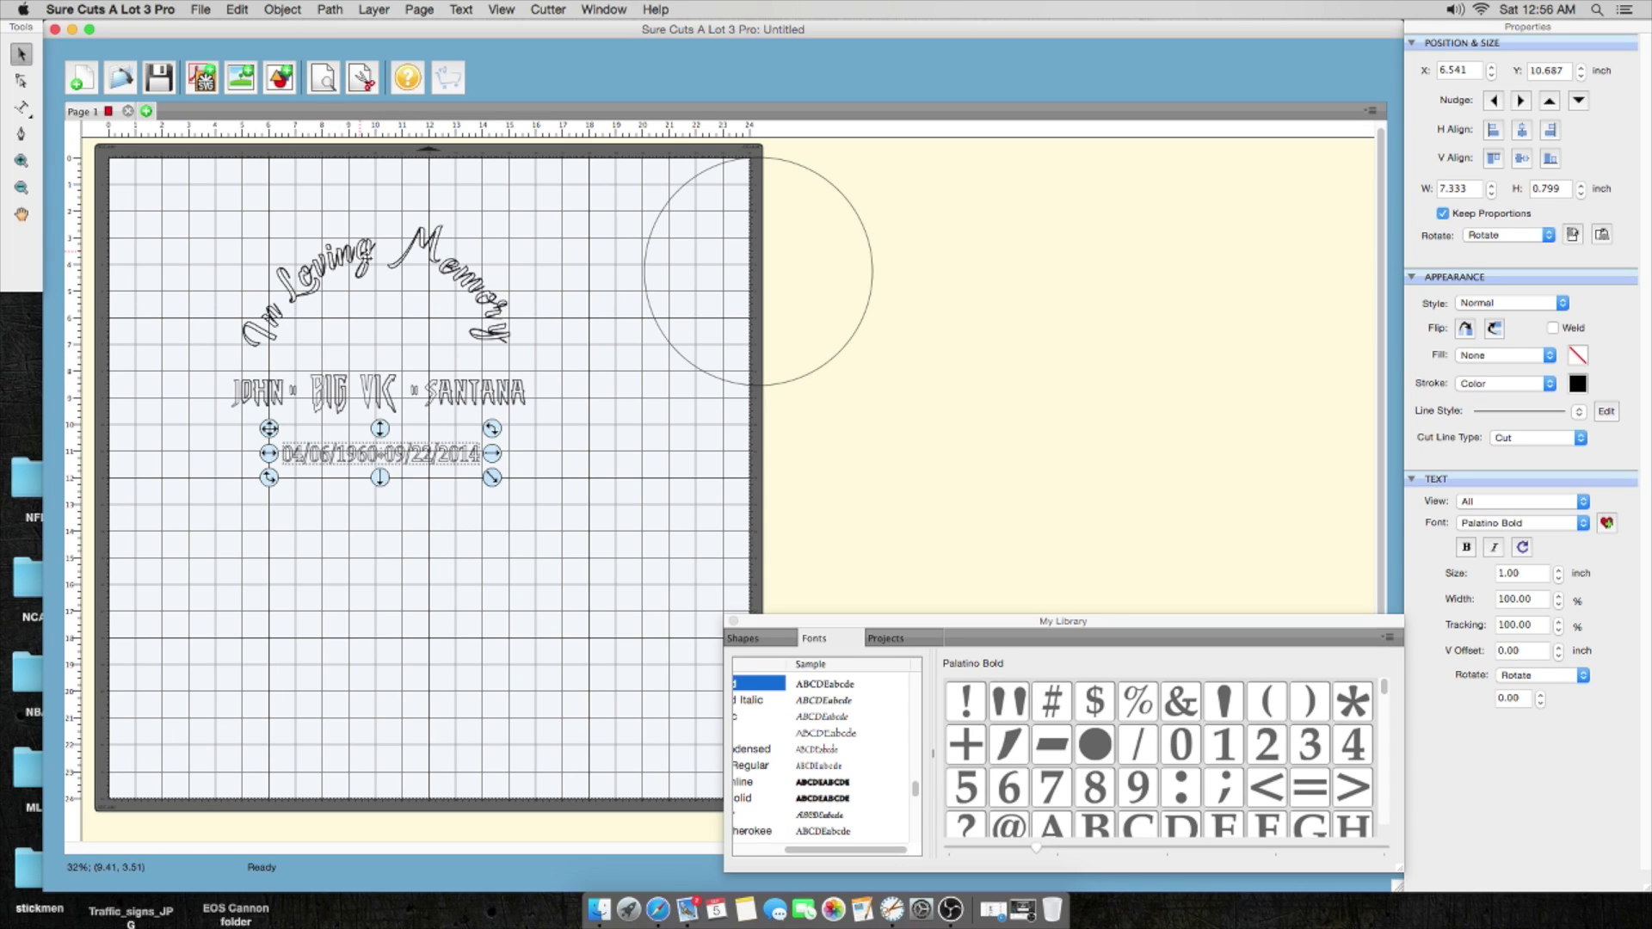
Step: Drag the name line lower, then place the dates beneath it at X 7.926, Y 15.680 in
click(357, 256)
click(369, 394)
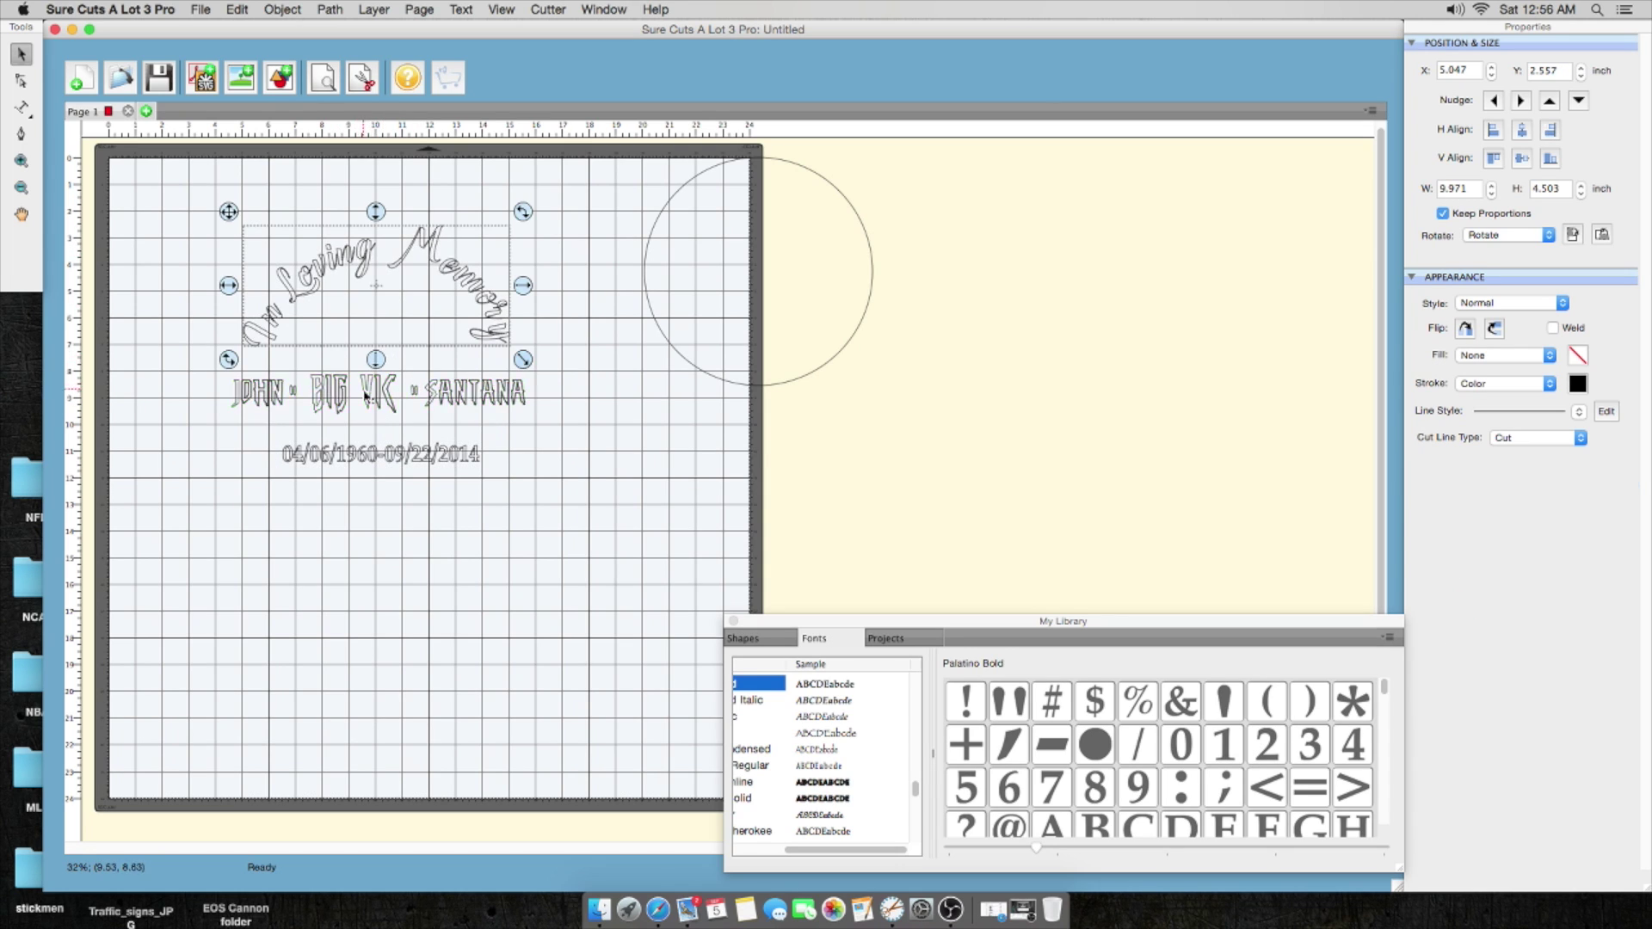
drag(368, 394, 408, 544)
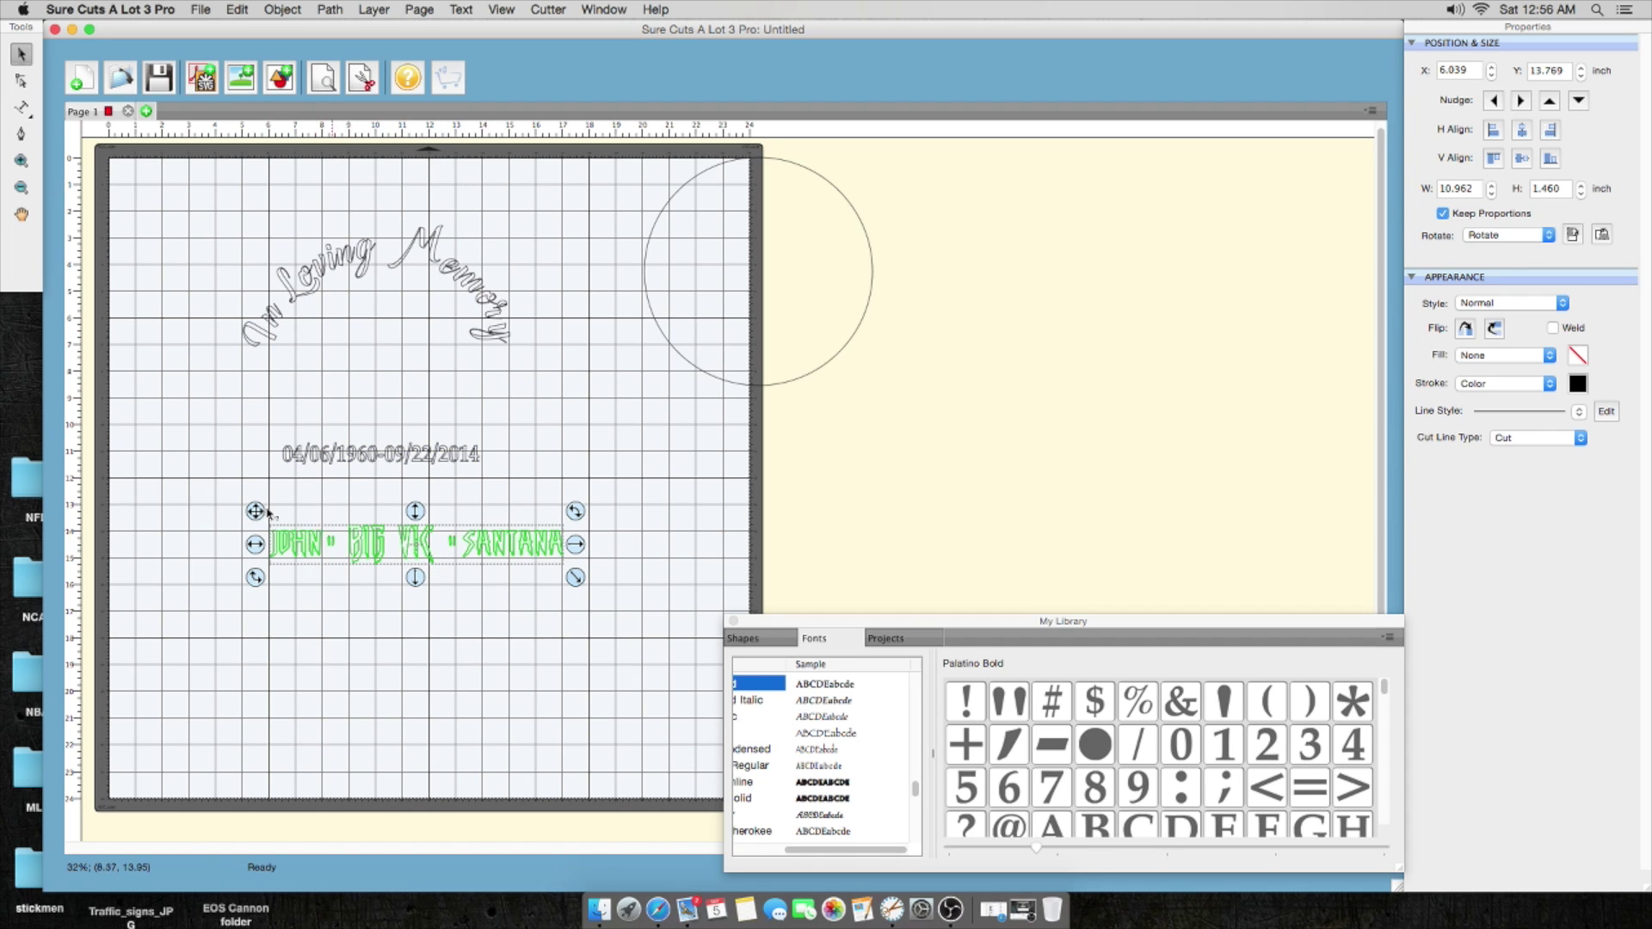
click(240, 542)
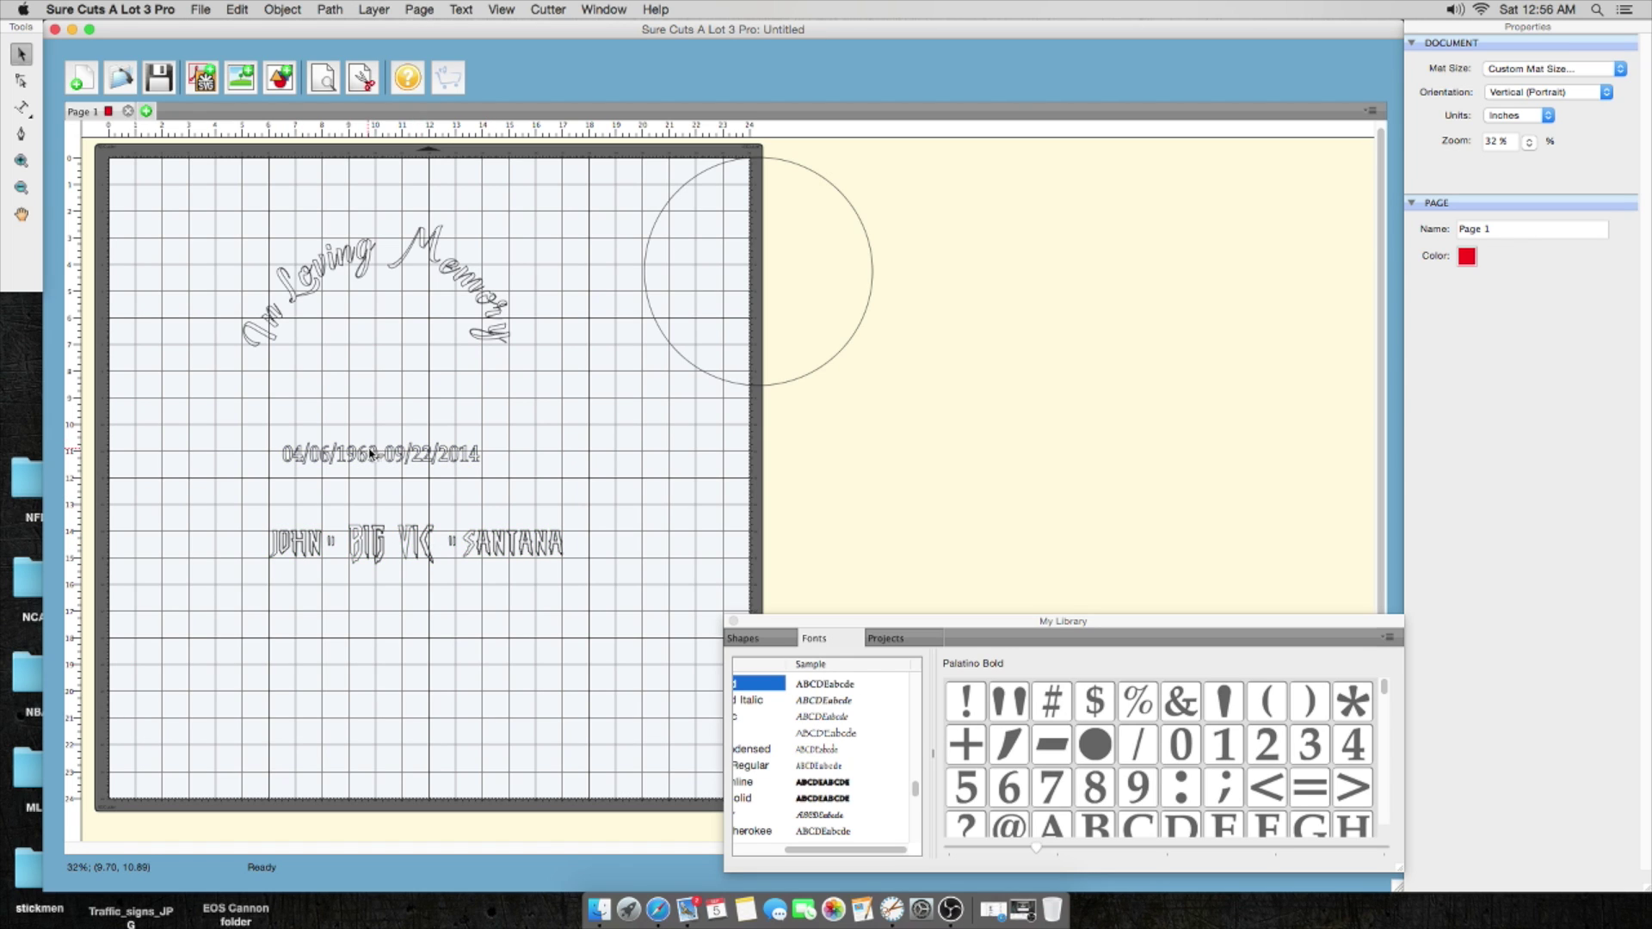
drag(371, 453, 403, 596)
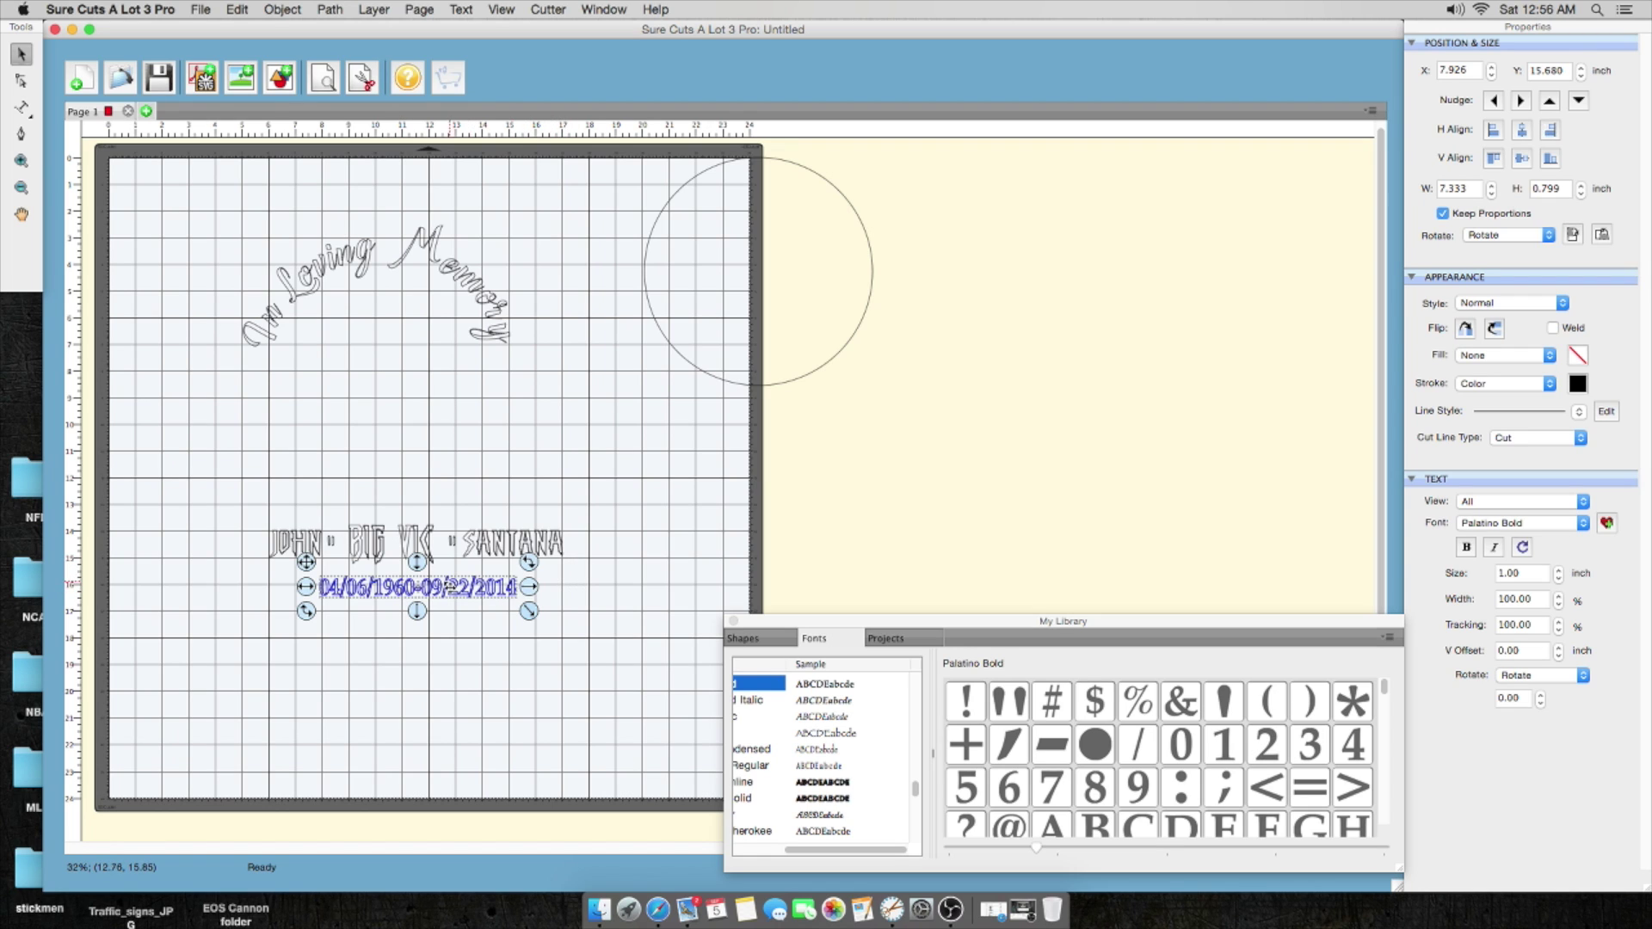
Step: Centre the dates under the name with small horizontal nudges, then drag the arched text down
drag(448, 586, 451, 586)
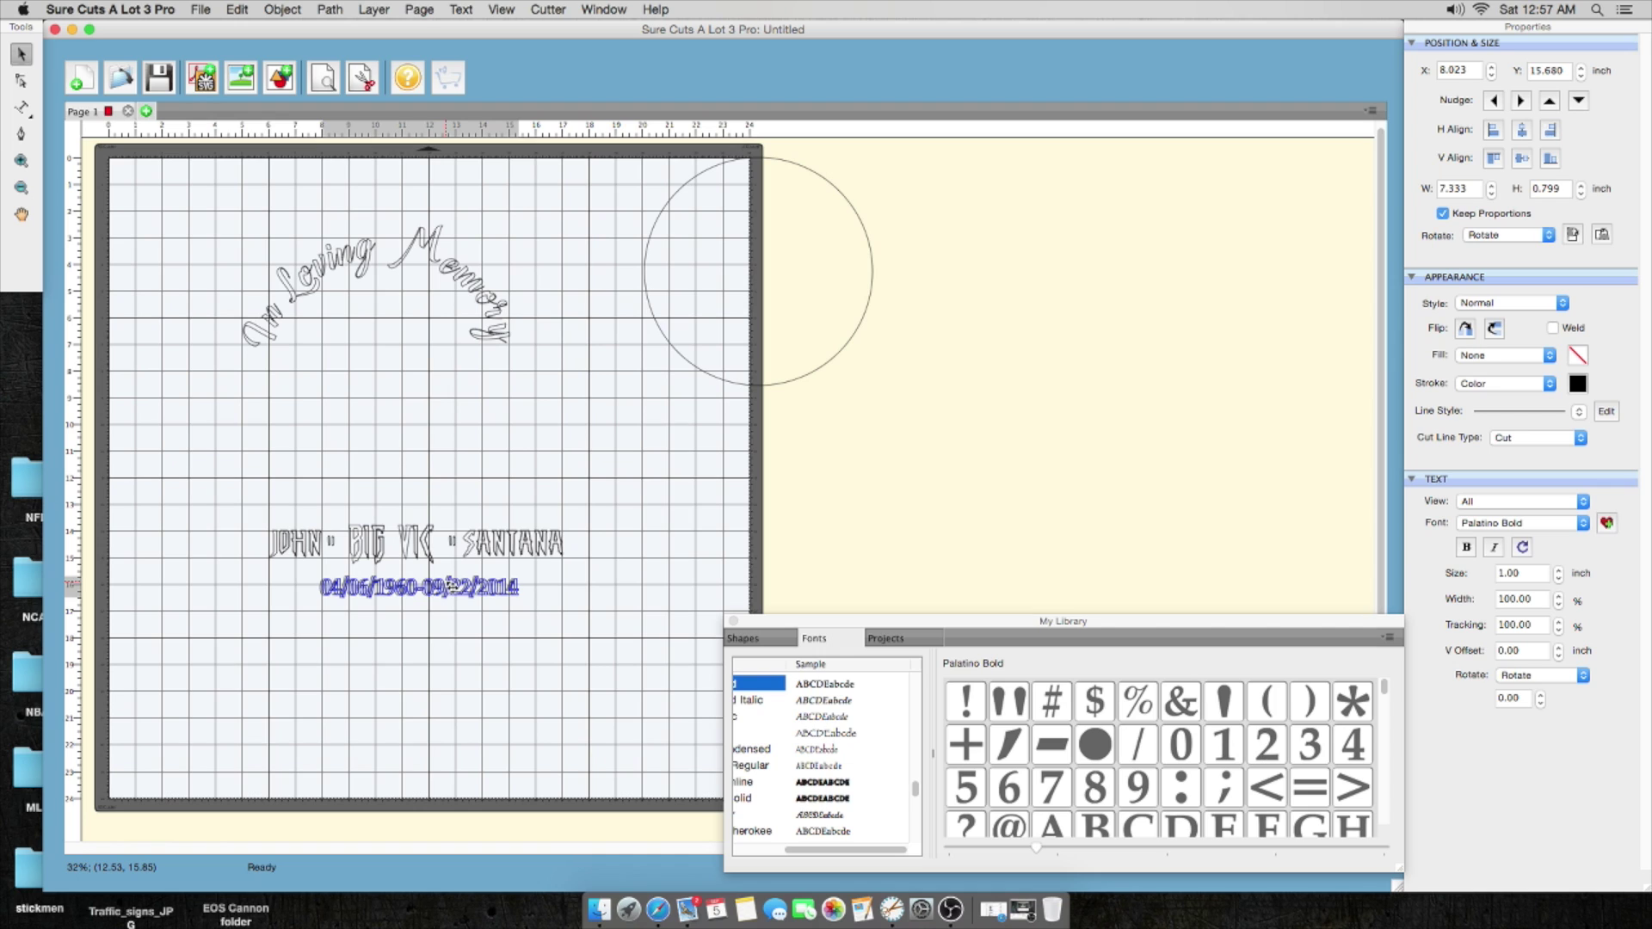
drag(451, 586, 452, 587)
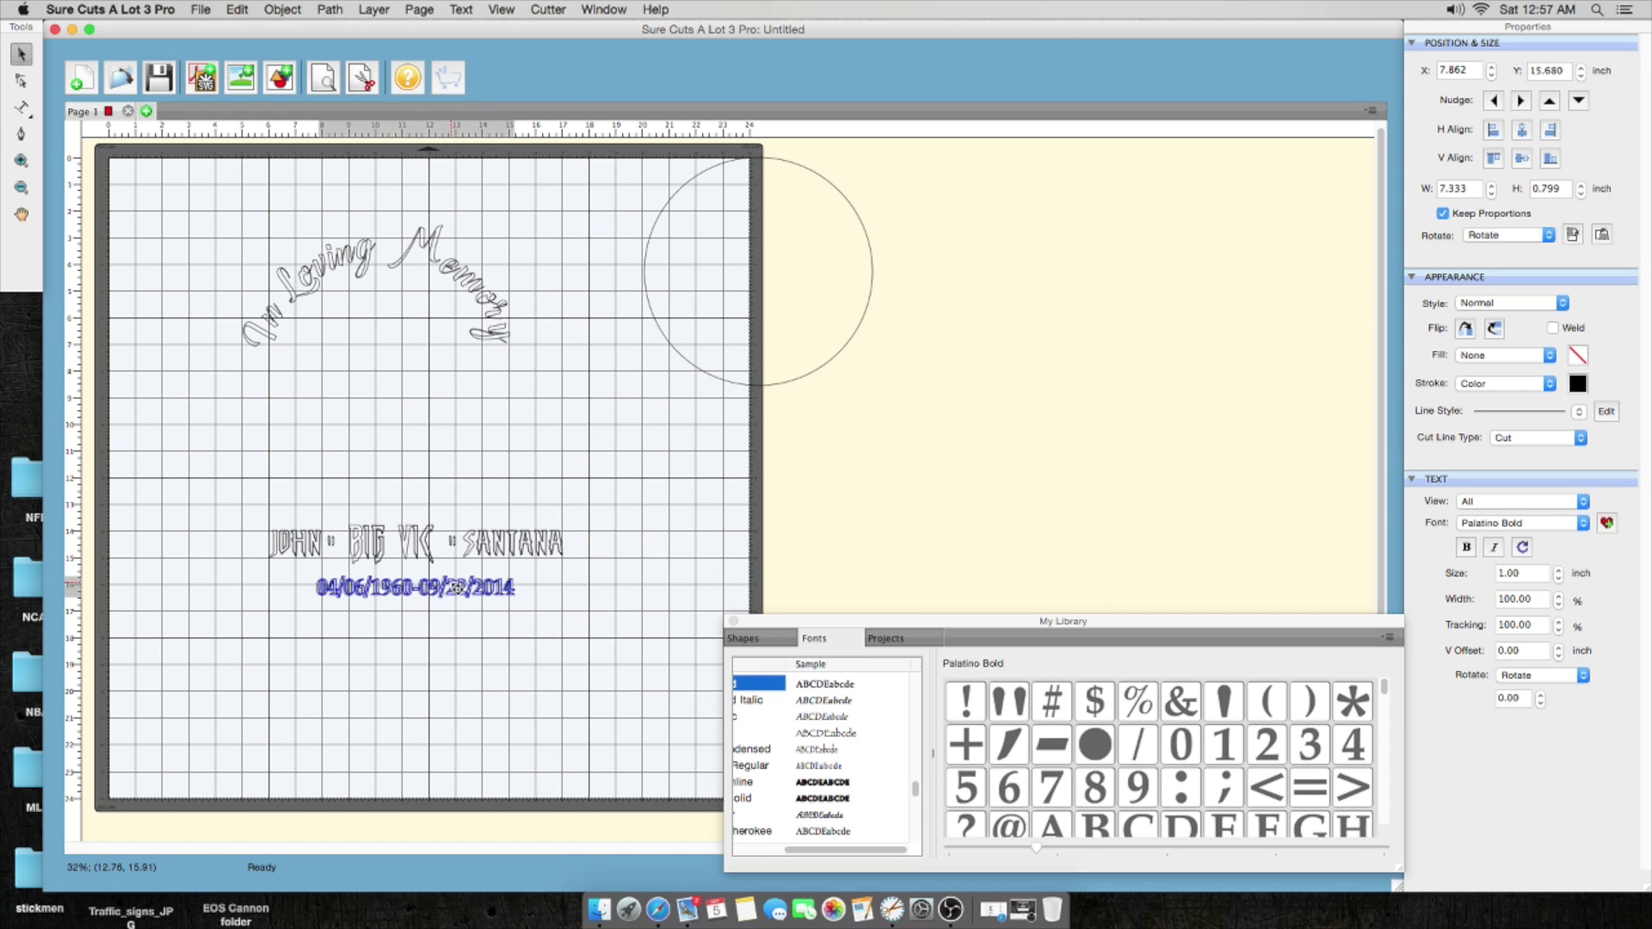
click(419, 645)
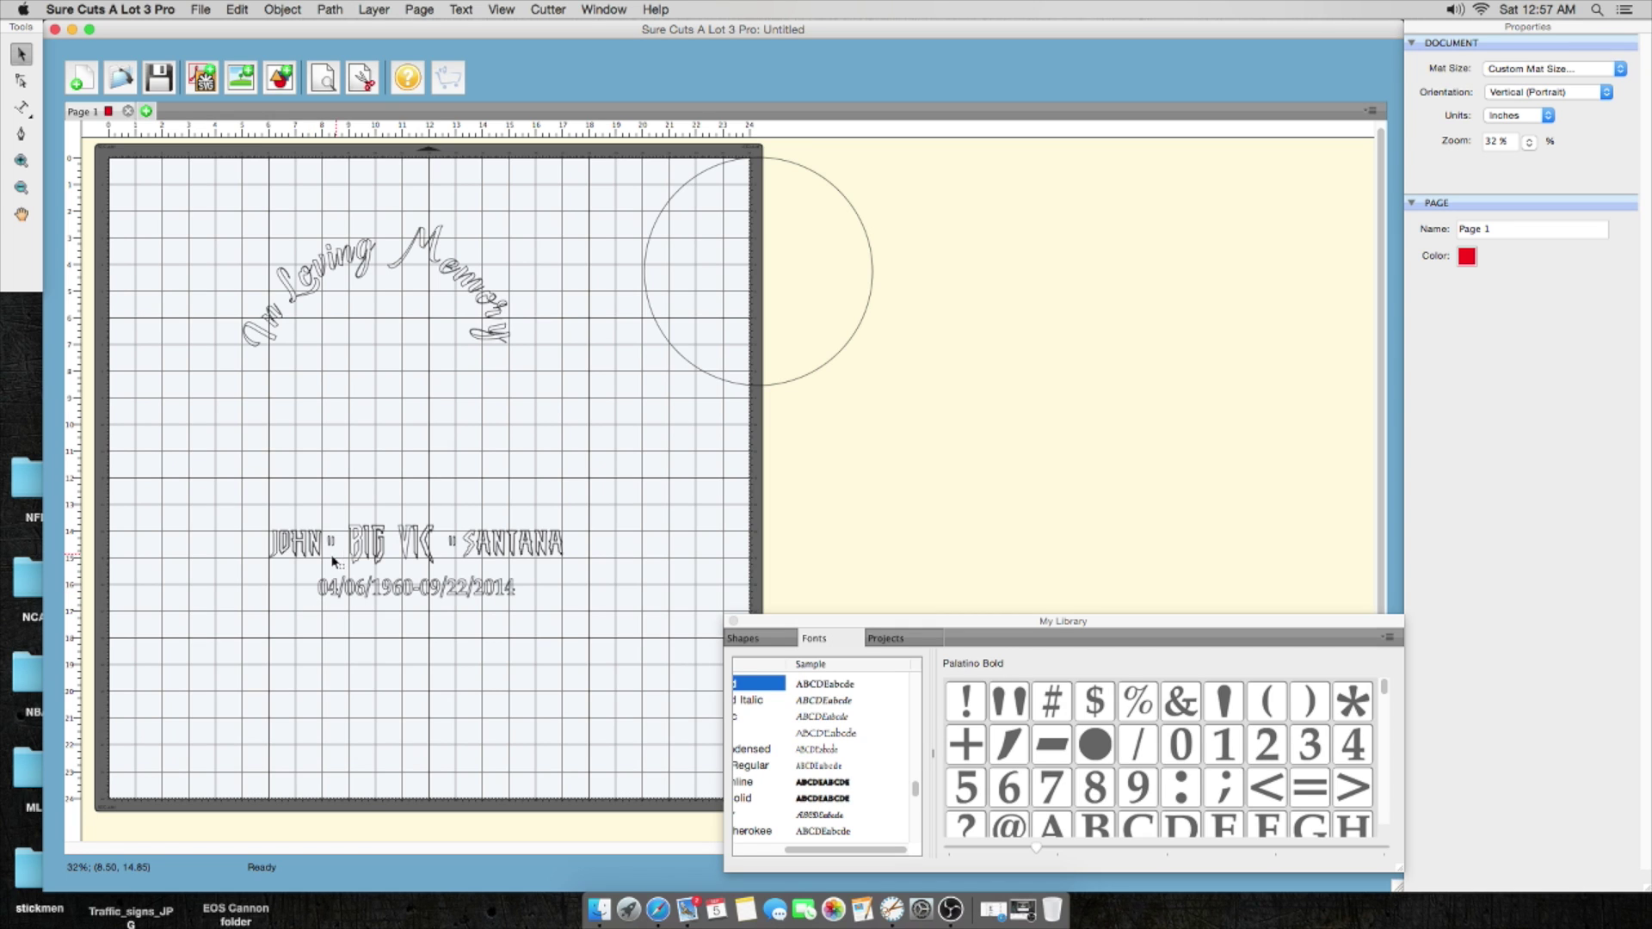
drag(320, 288, 359, 444)
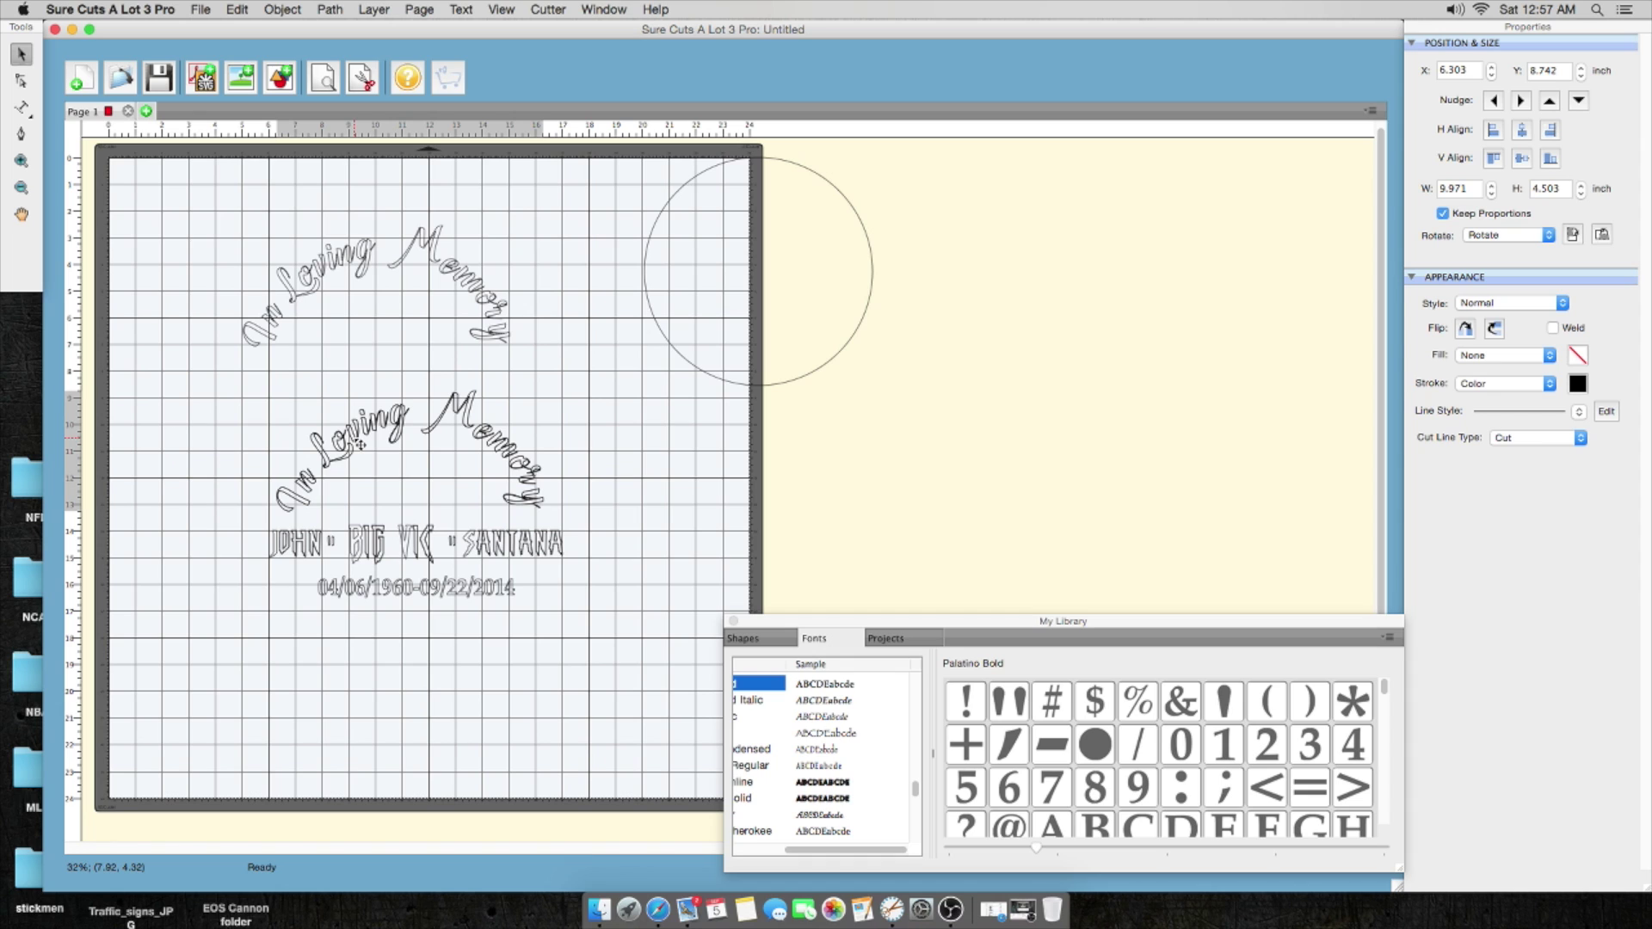
Step: Widen and flatten the arched text, then reposition it above the name
drag(360, 444, 359, 444)
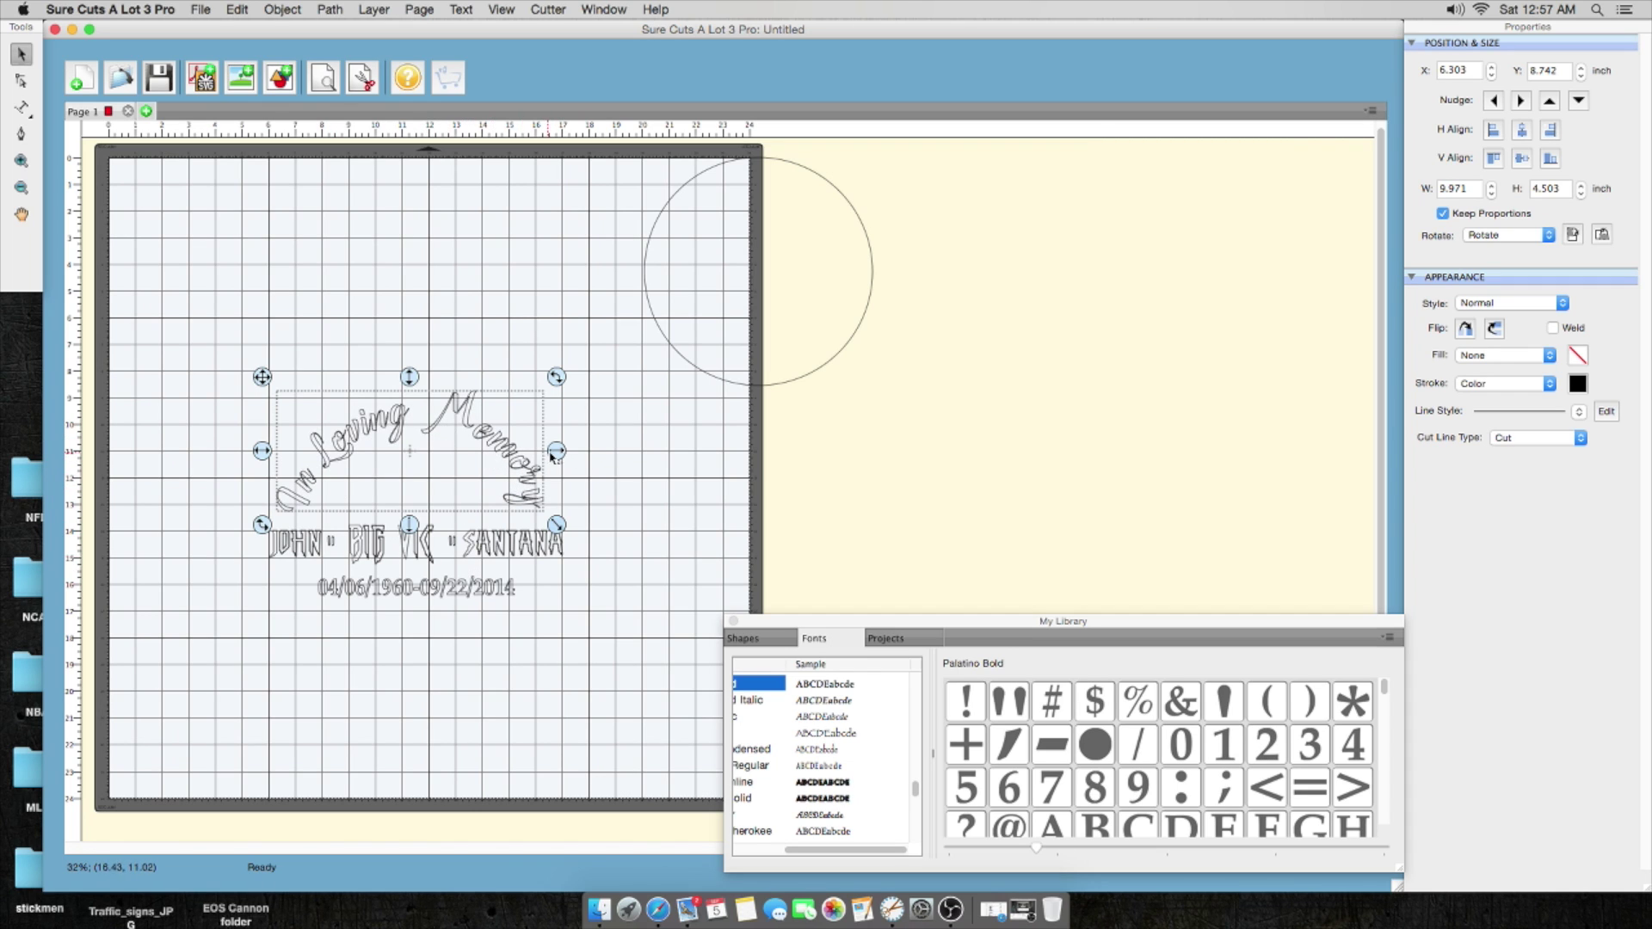
drag(557, 451, 634, 451)
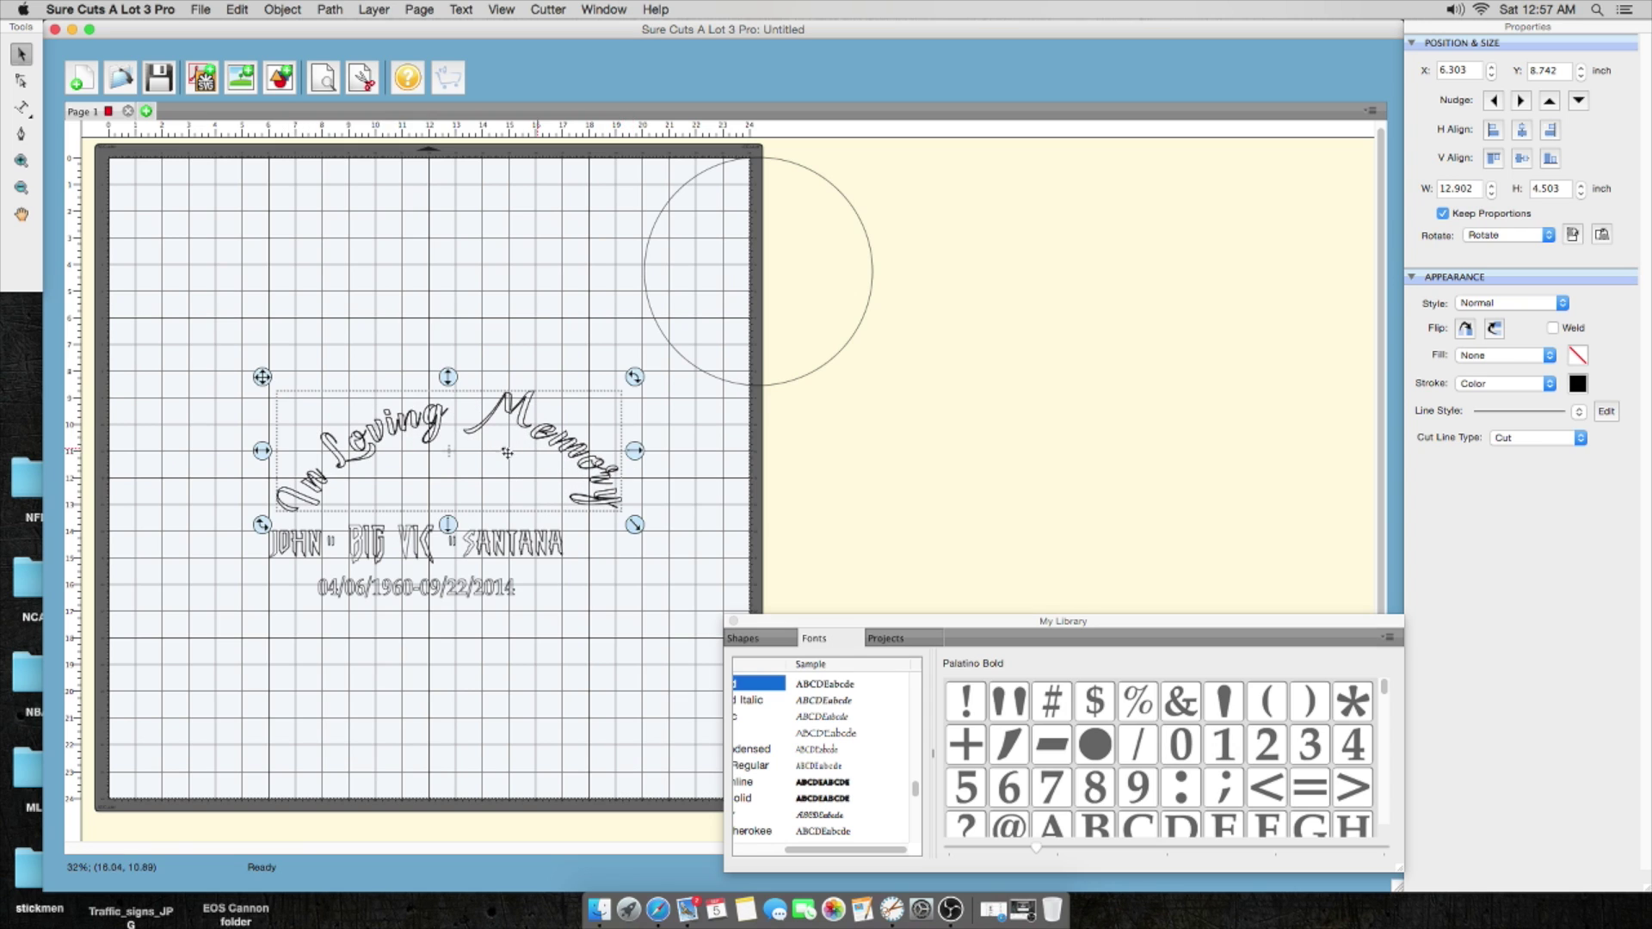
drag(446, 429, 397, 442)
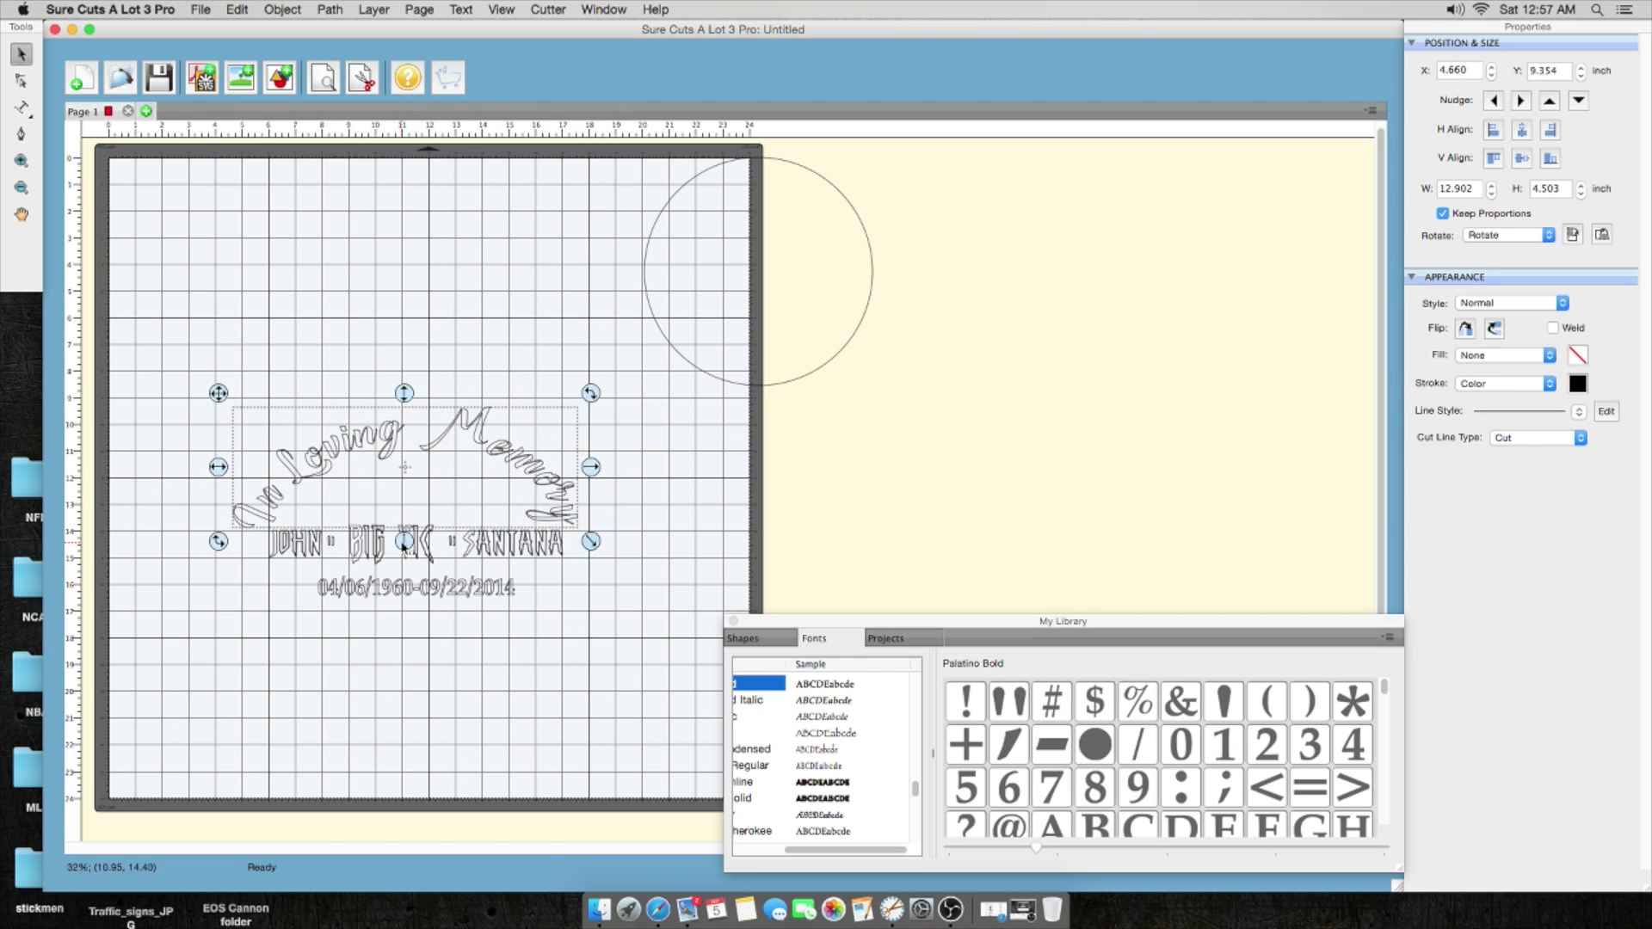
drag(405, 552, 403, 518)
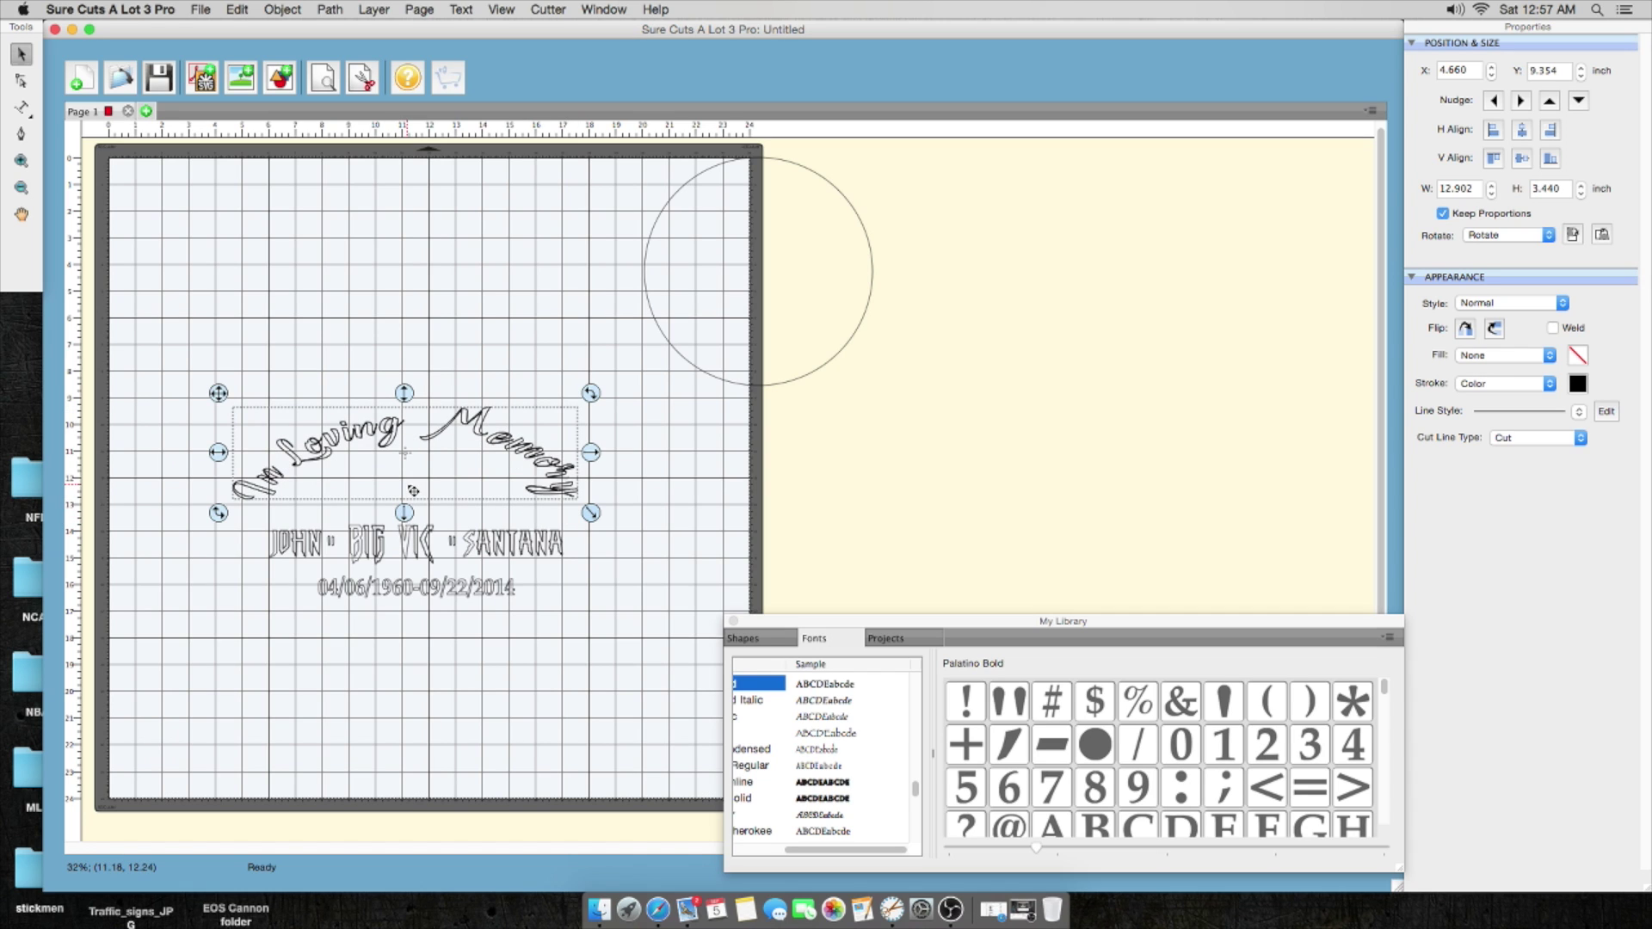
mouse_move(410, 454)
mouse_down()
mouse_move(438, 476)
mouse_move(404, 456)
mouse_up()
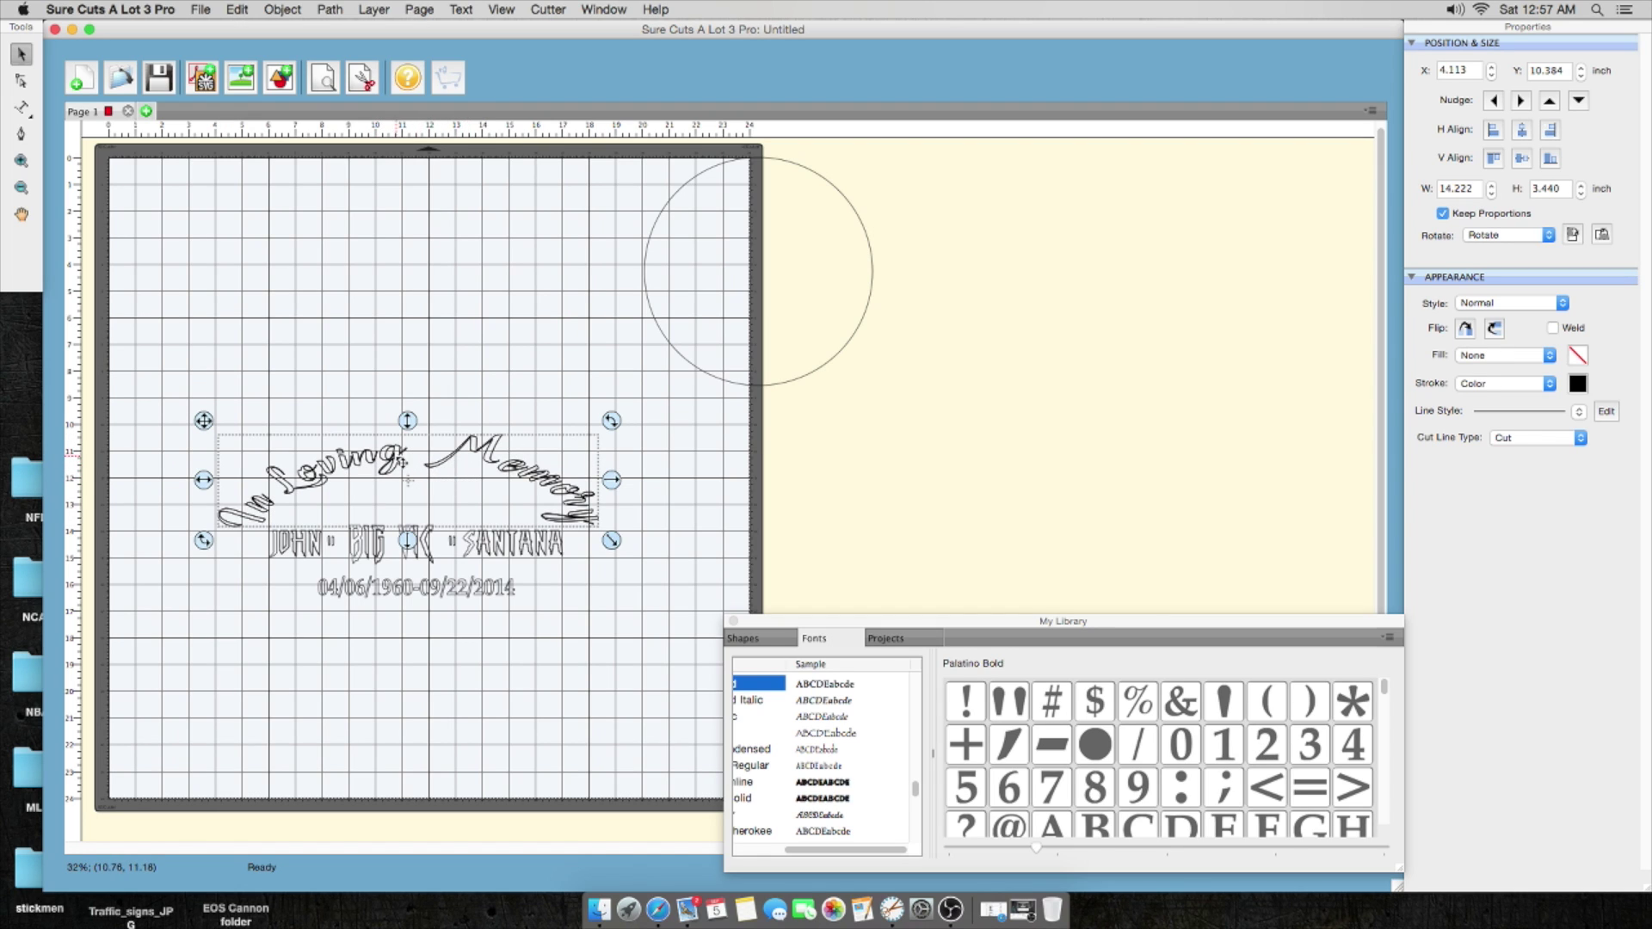
click(398, 462)
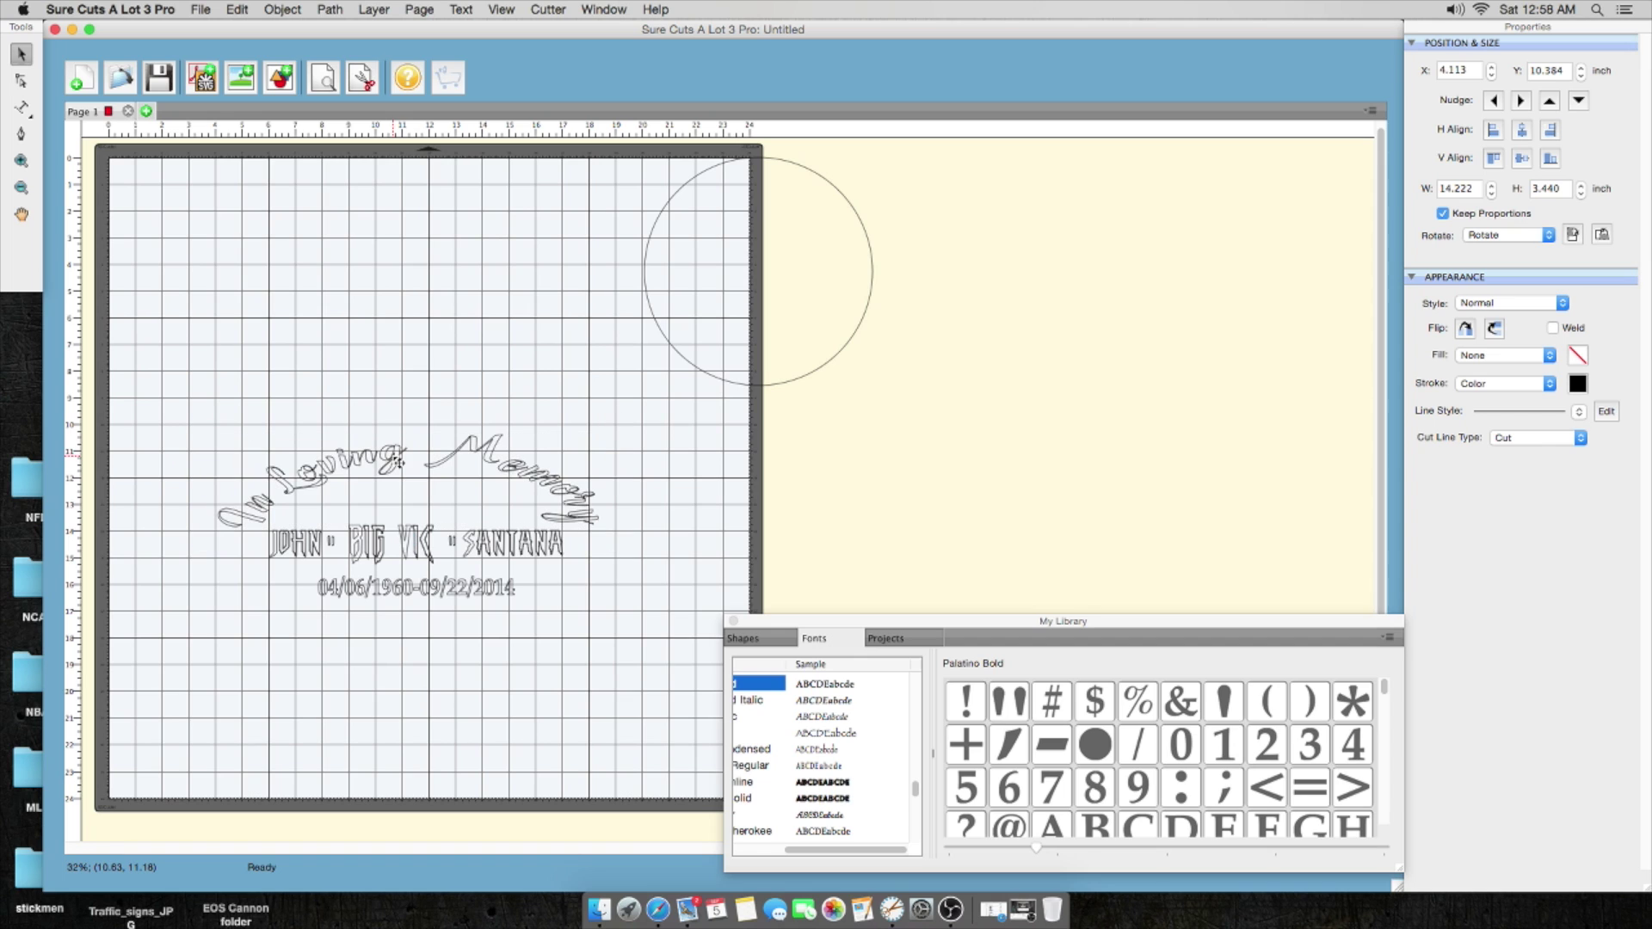
Step: Fine-tune the arch with small shifts and Nudge-left clicks to X 4.375 in
drag(399, 462, 407, 462)
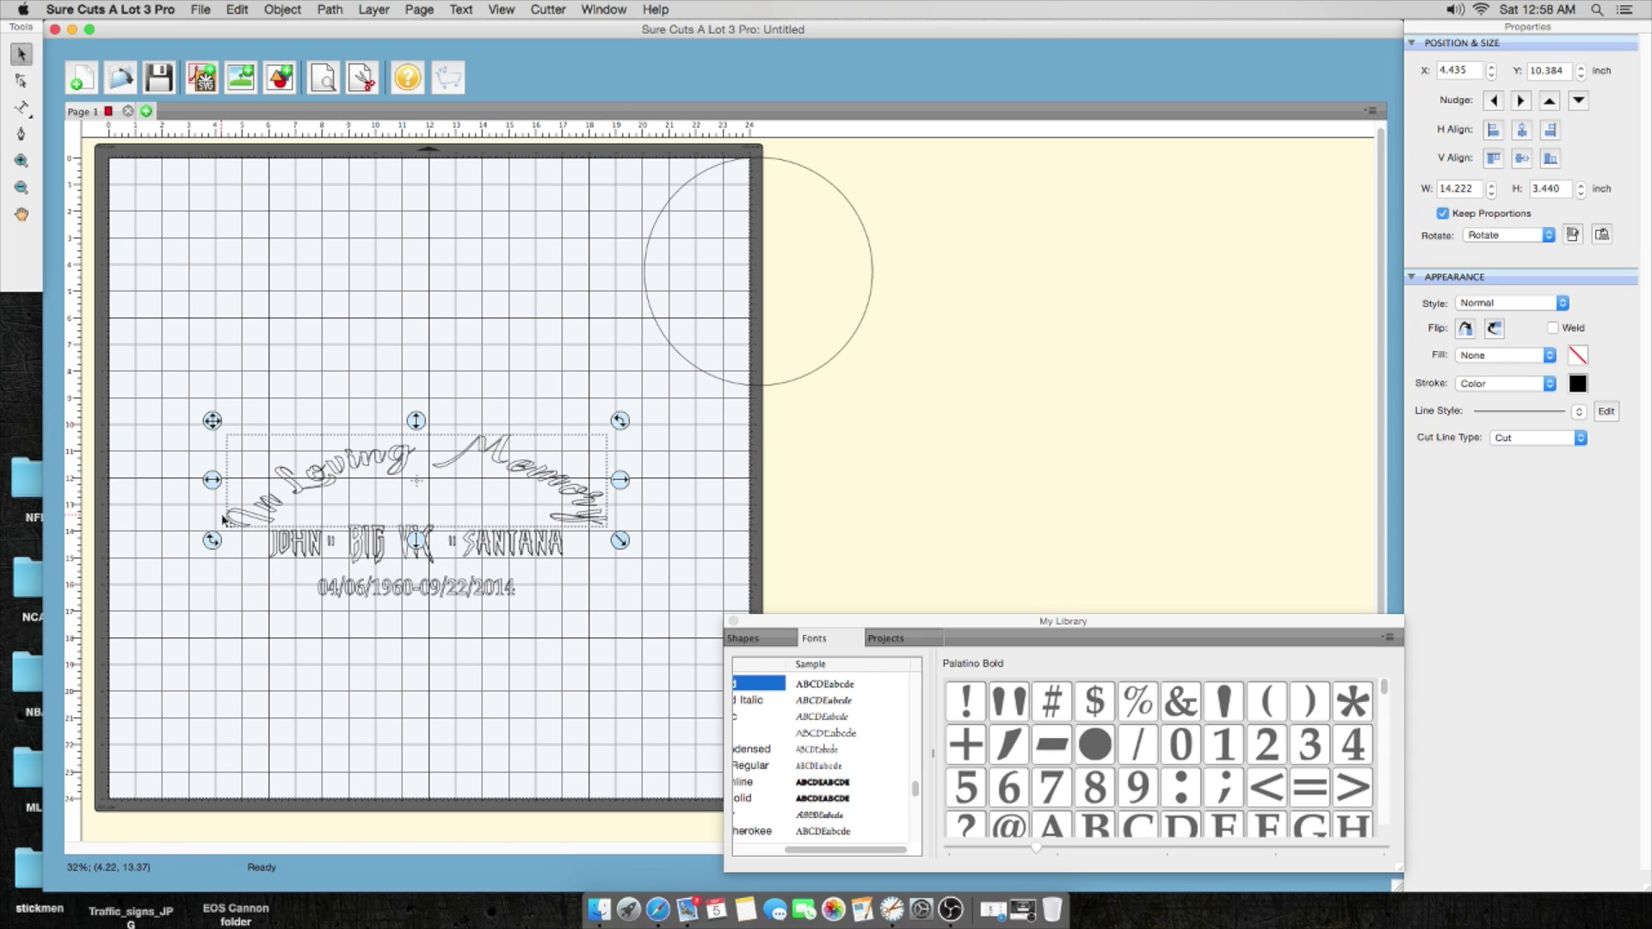
click(625, 488)
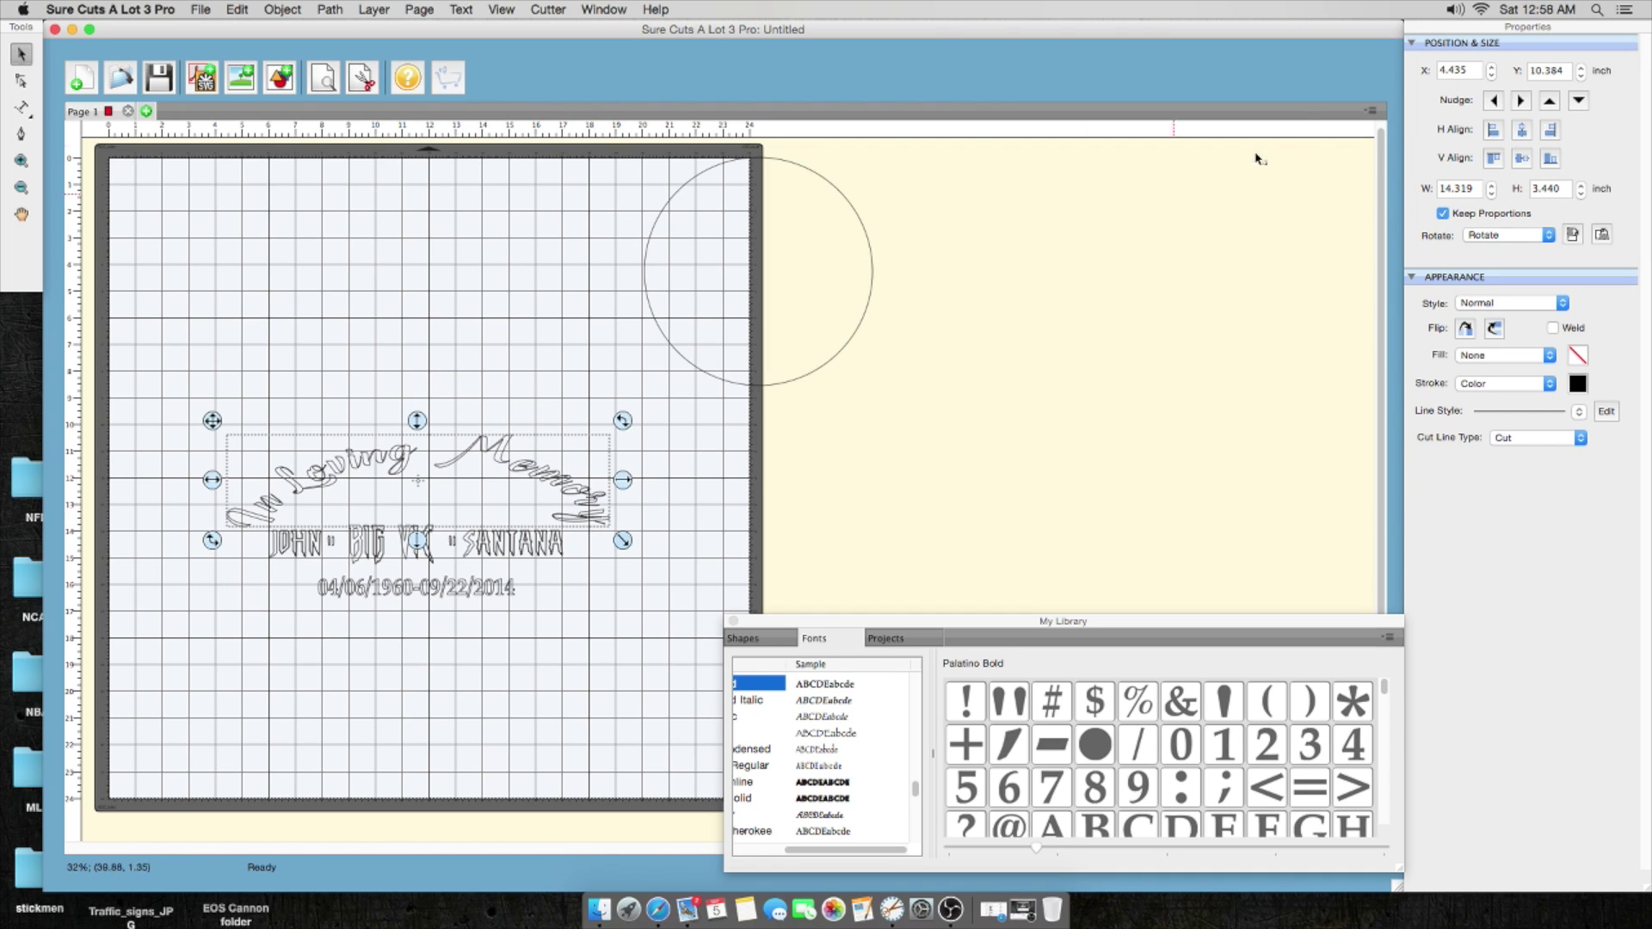
click(1495, 101)
click(1495, 100)
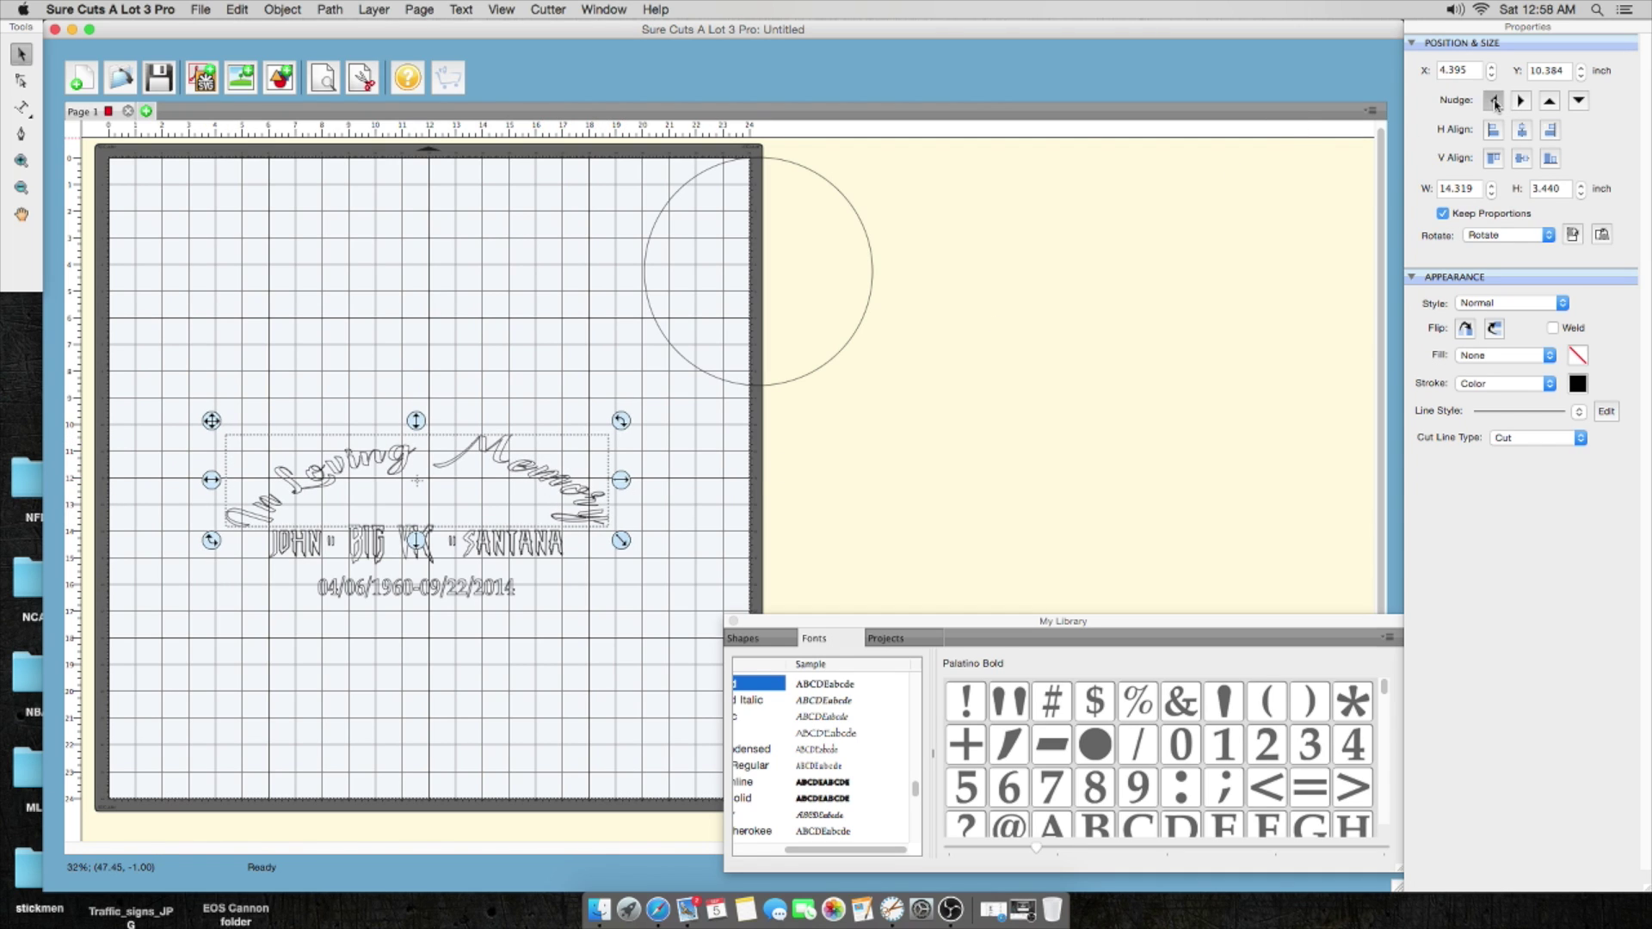
click(1495, 101)
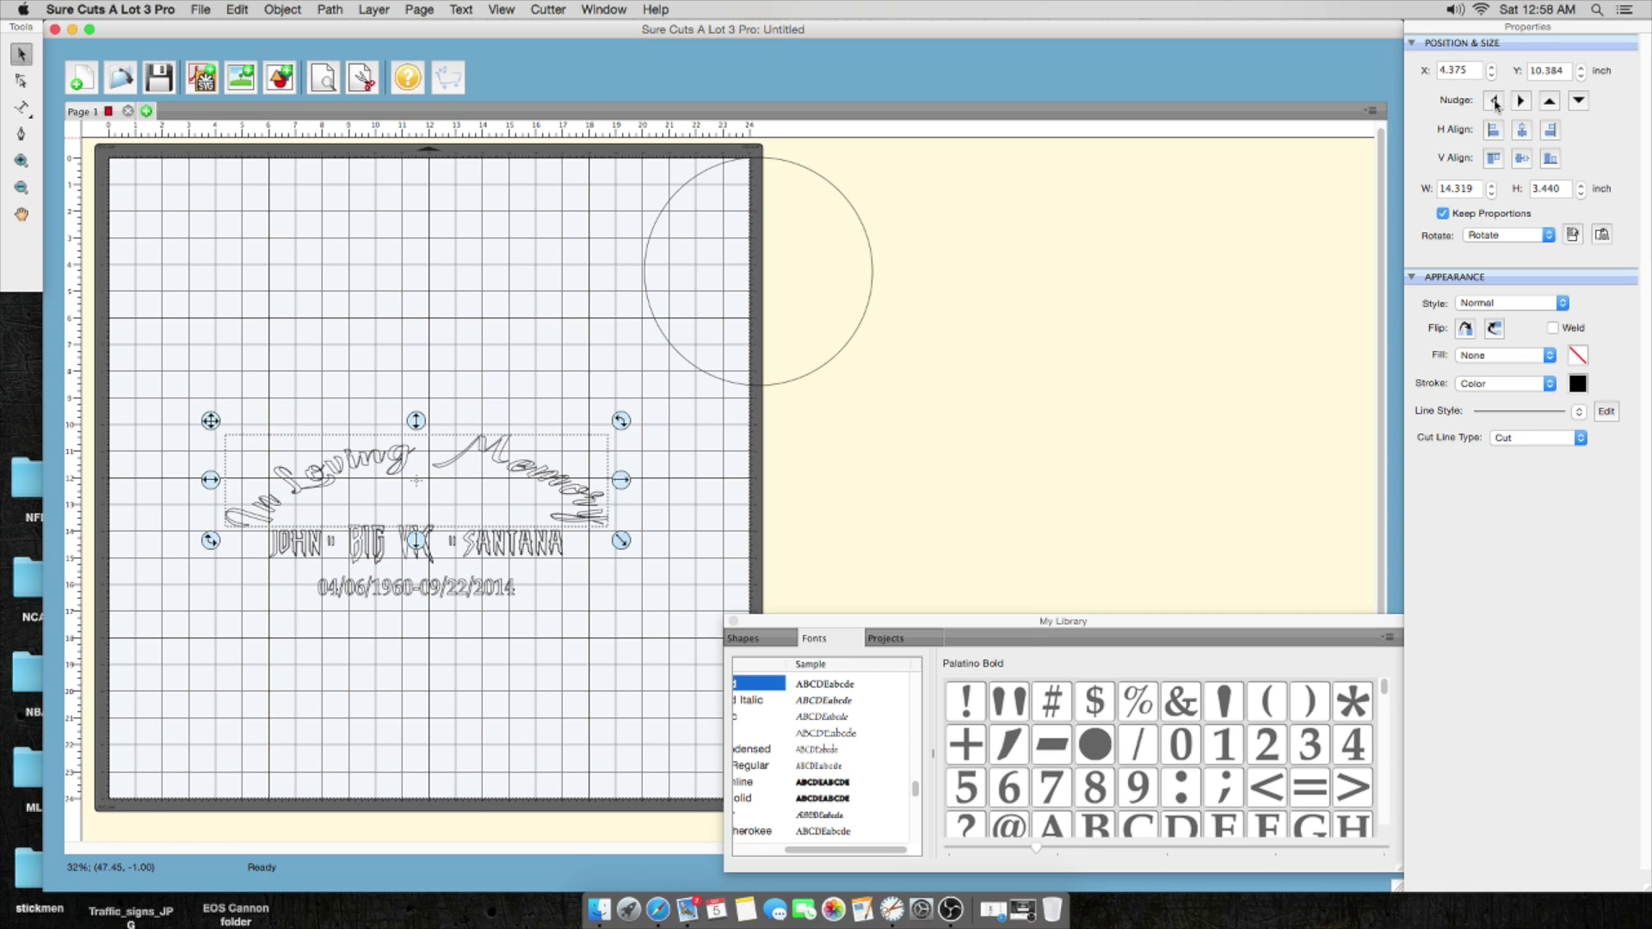
click(472, 317)
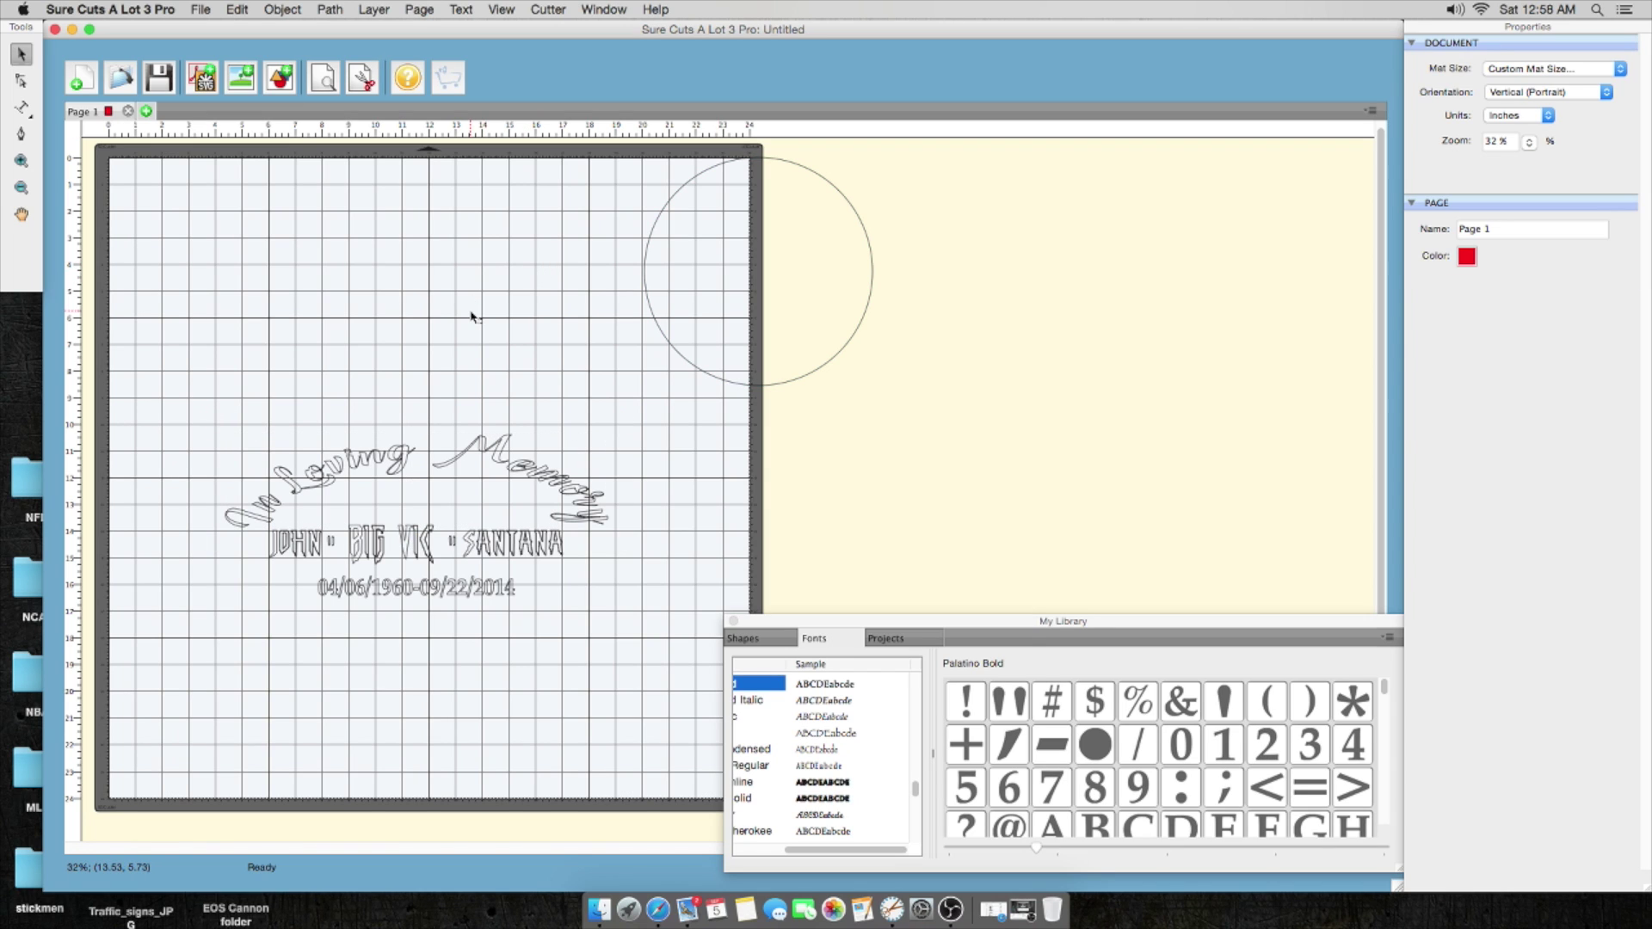
click(503, 456)
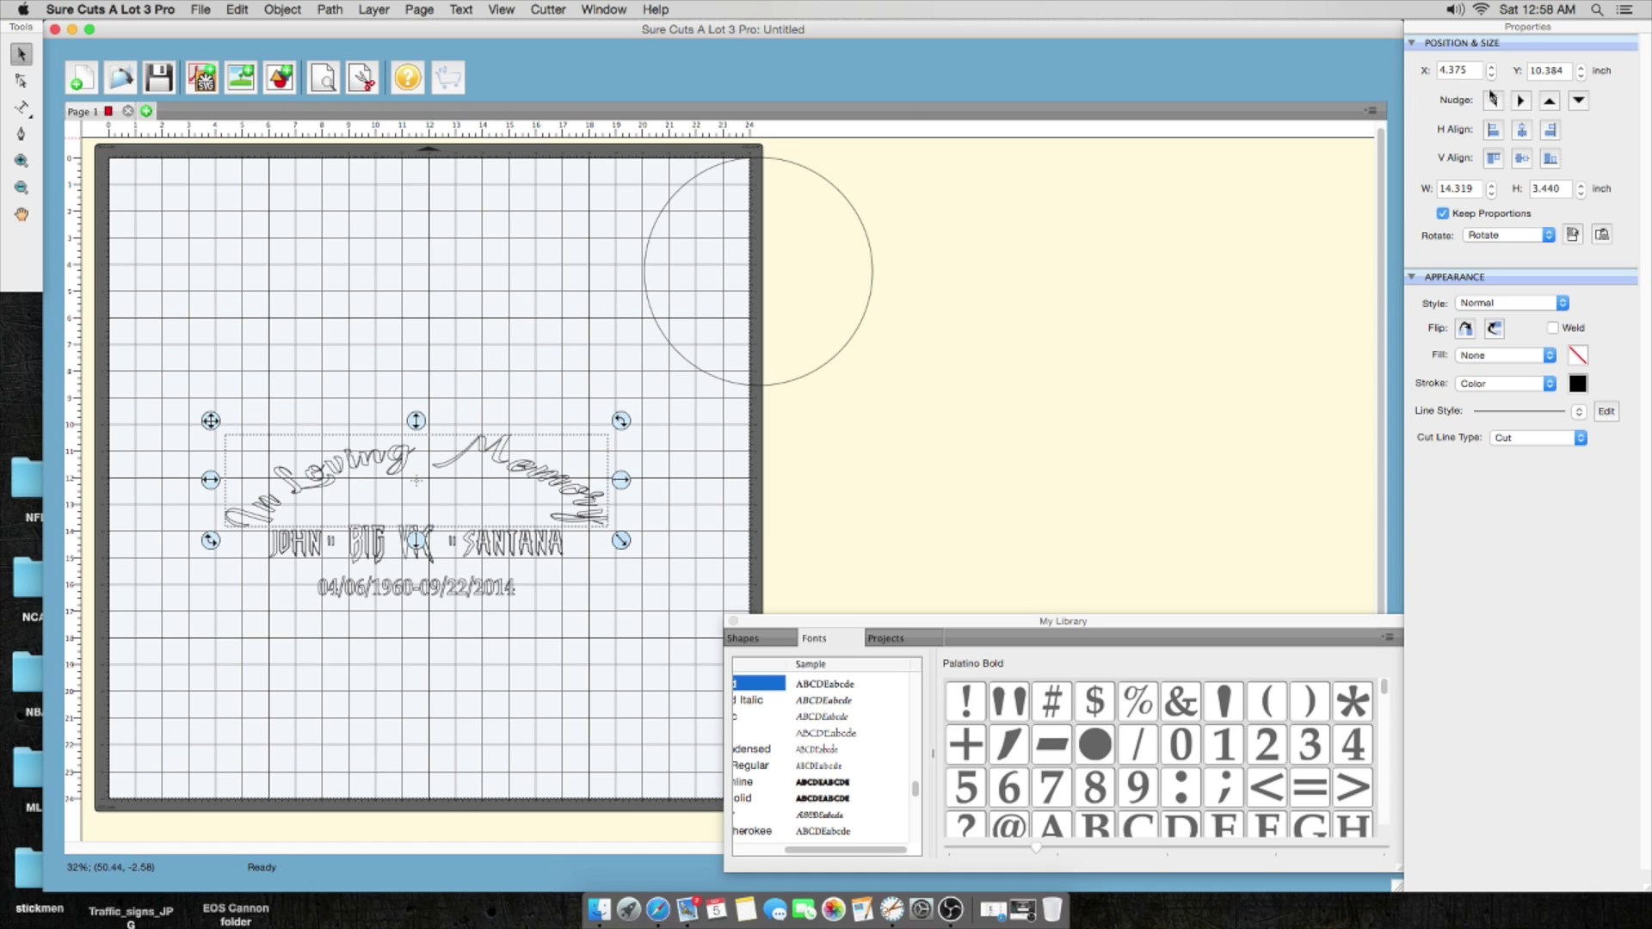
click(1495, 100)
click(550, 305)
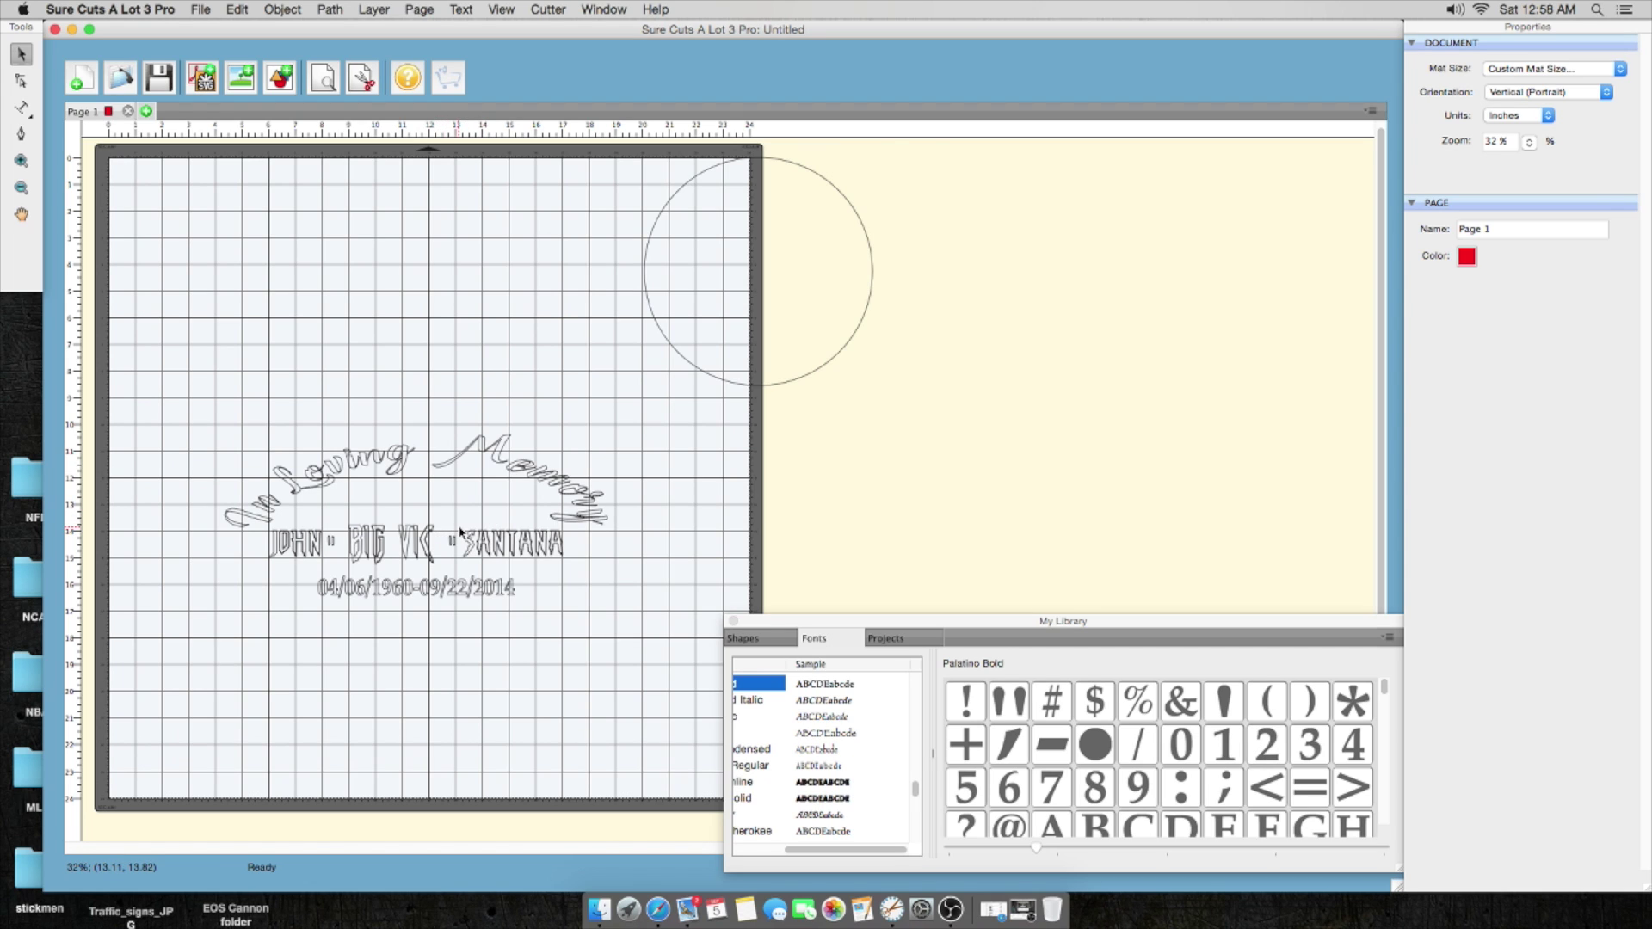
Step: Delete the unused circle and marquee-select all three memorial text lines
click(709, 307)
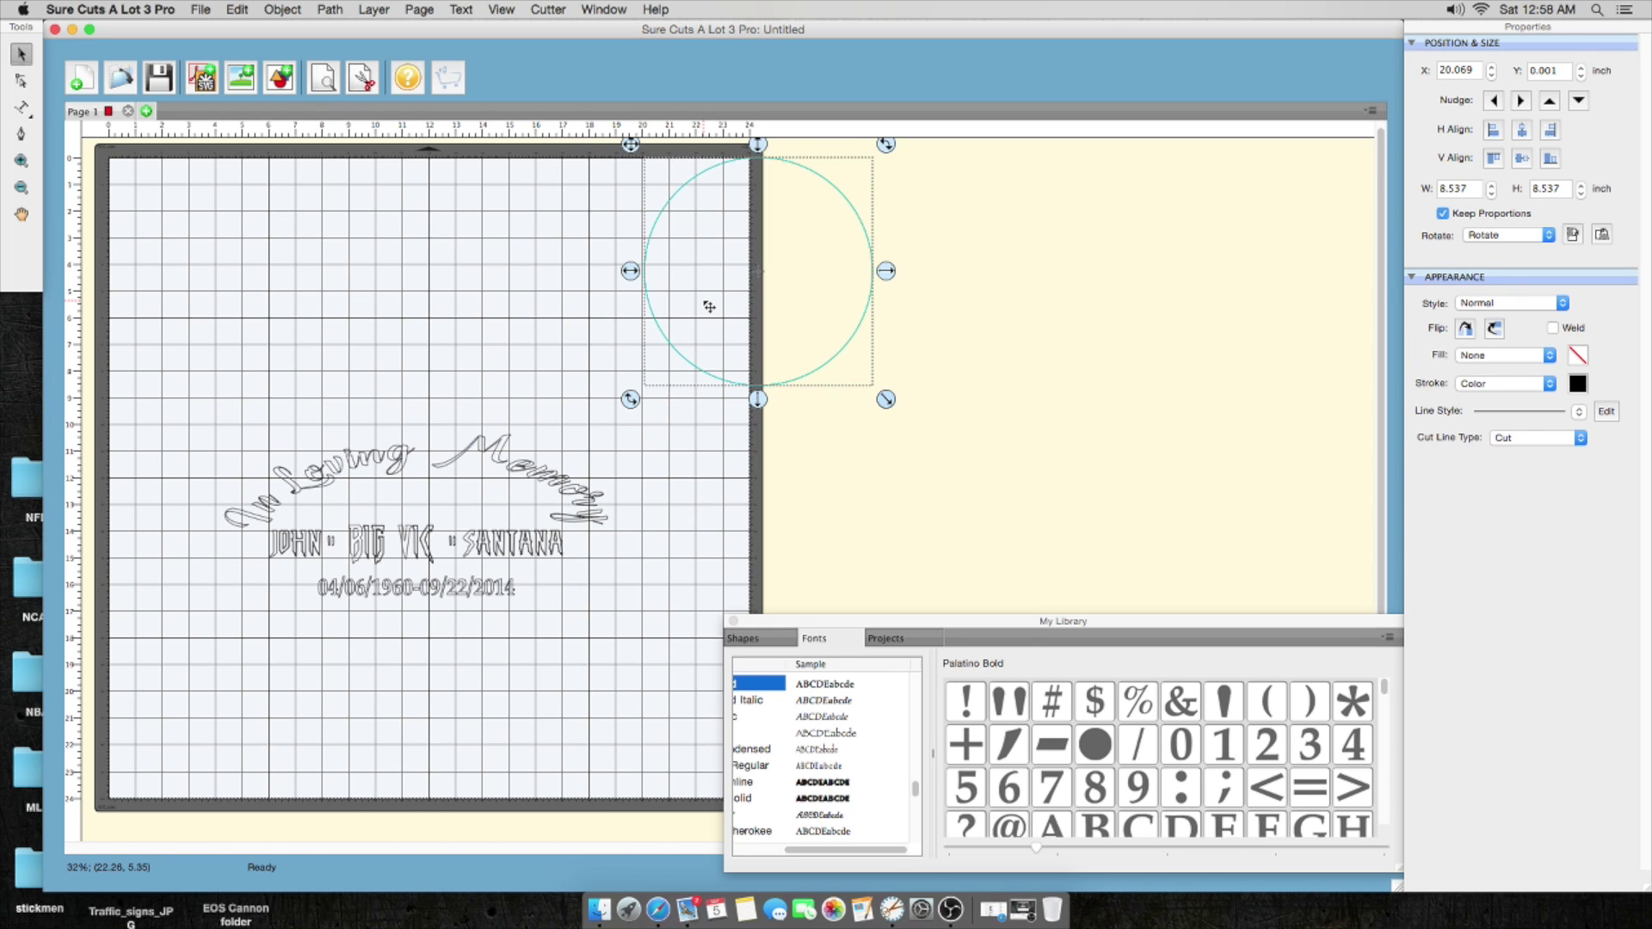
key(Delete)
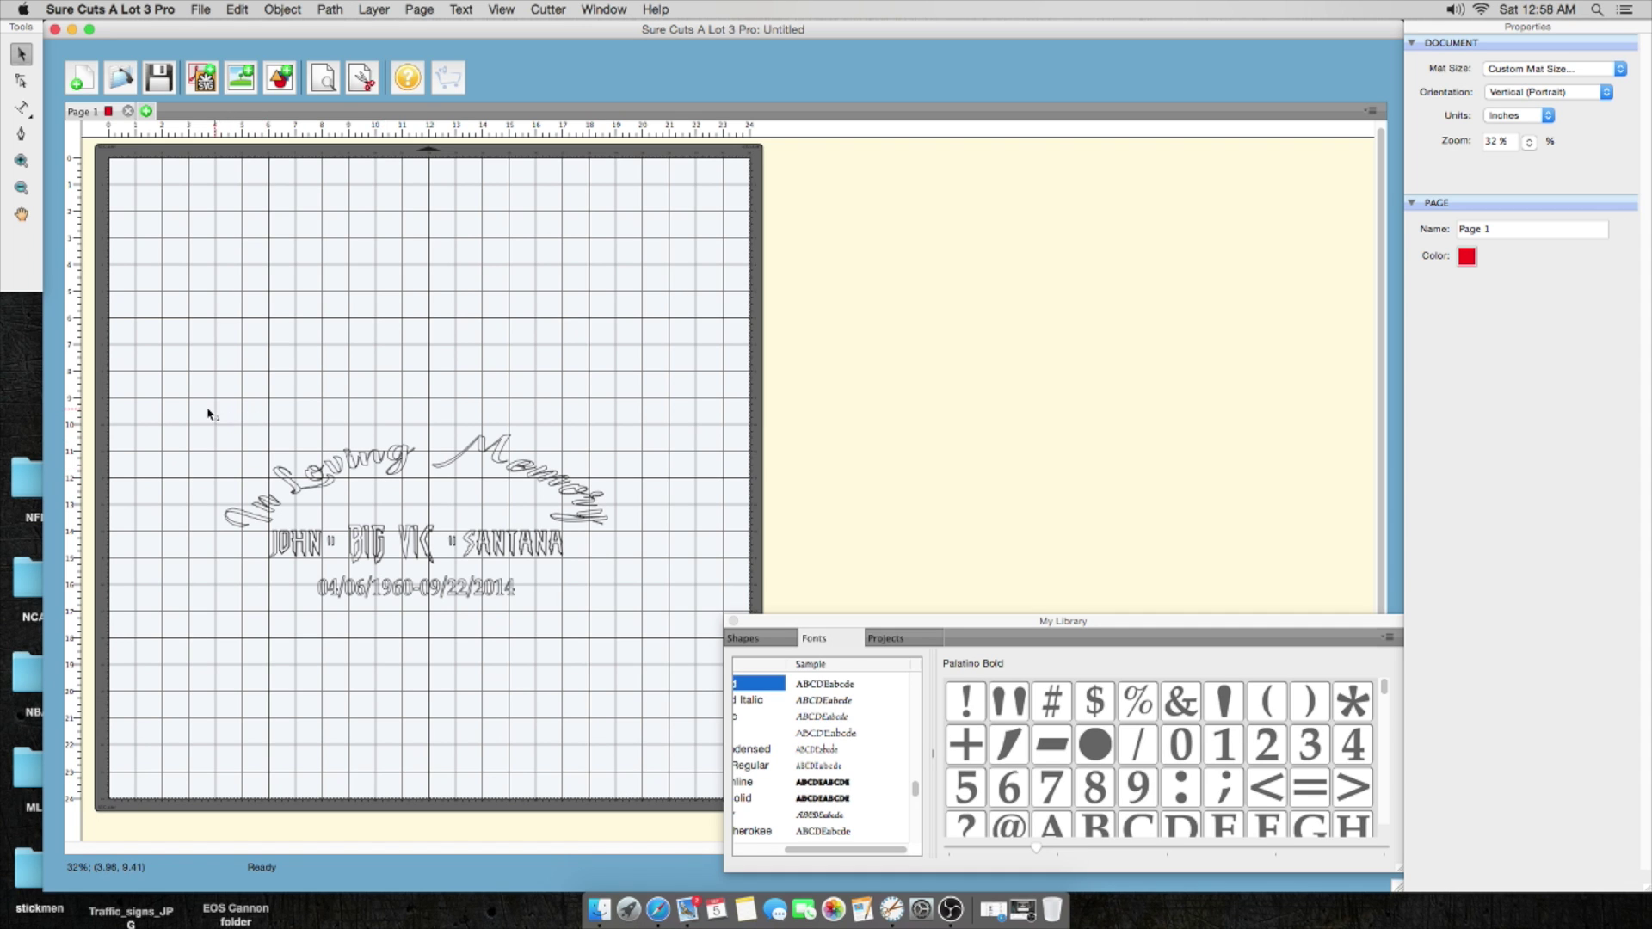
scroll(197, 406, up, 1)
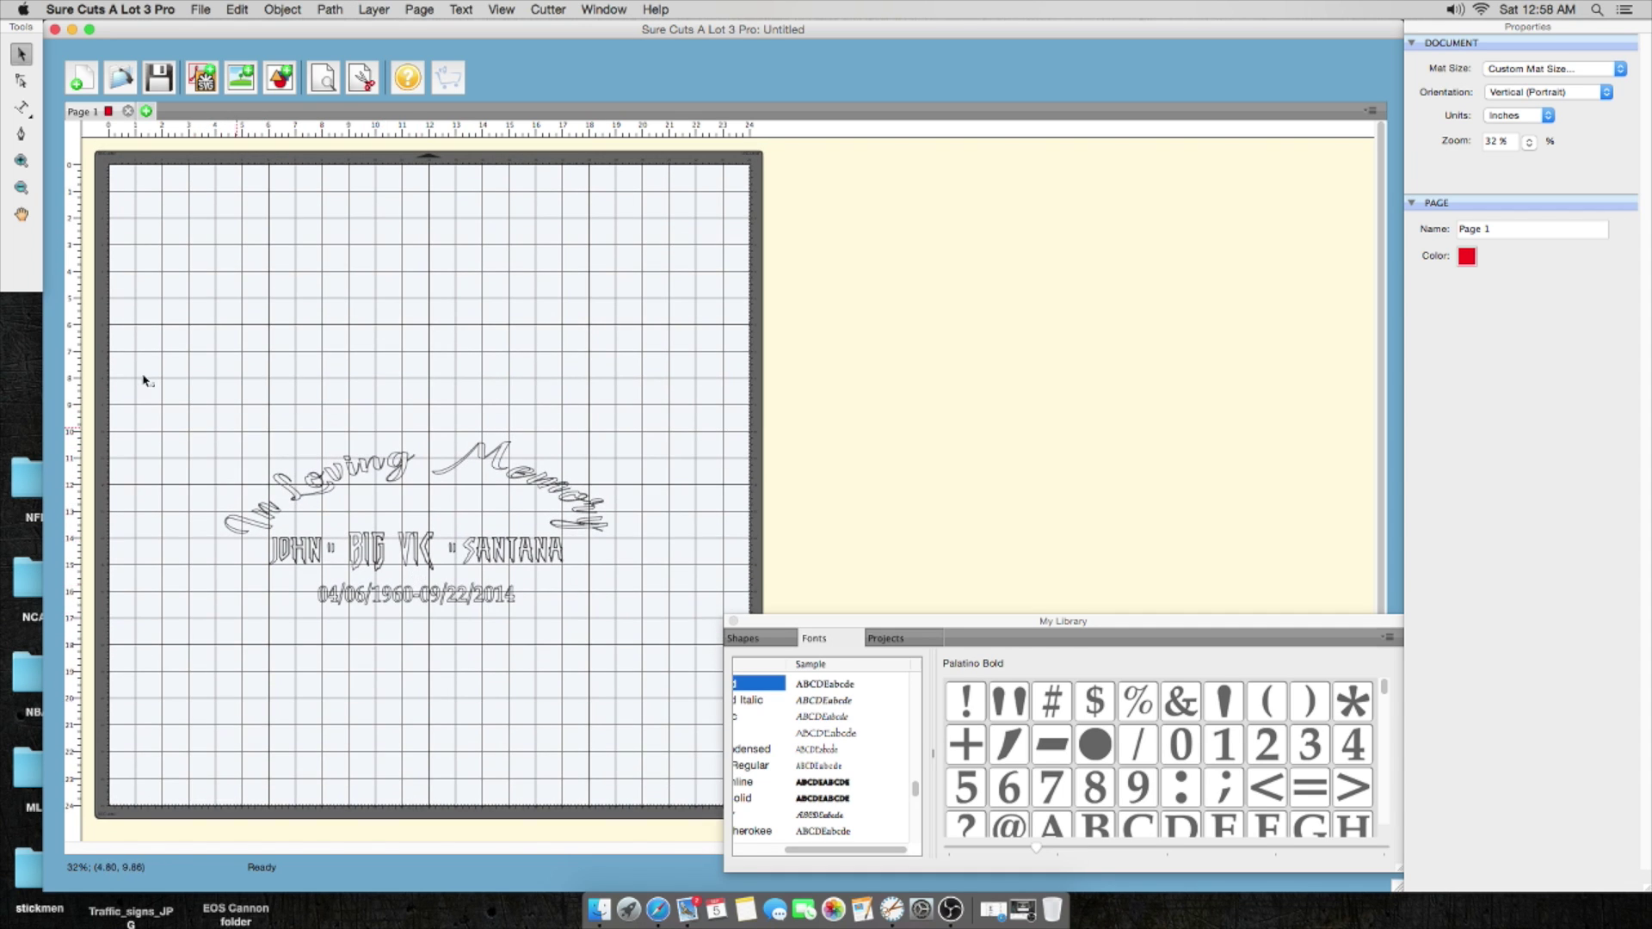
drag(157, 389, 658, 674)
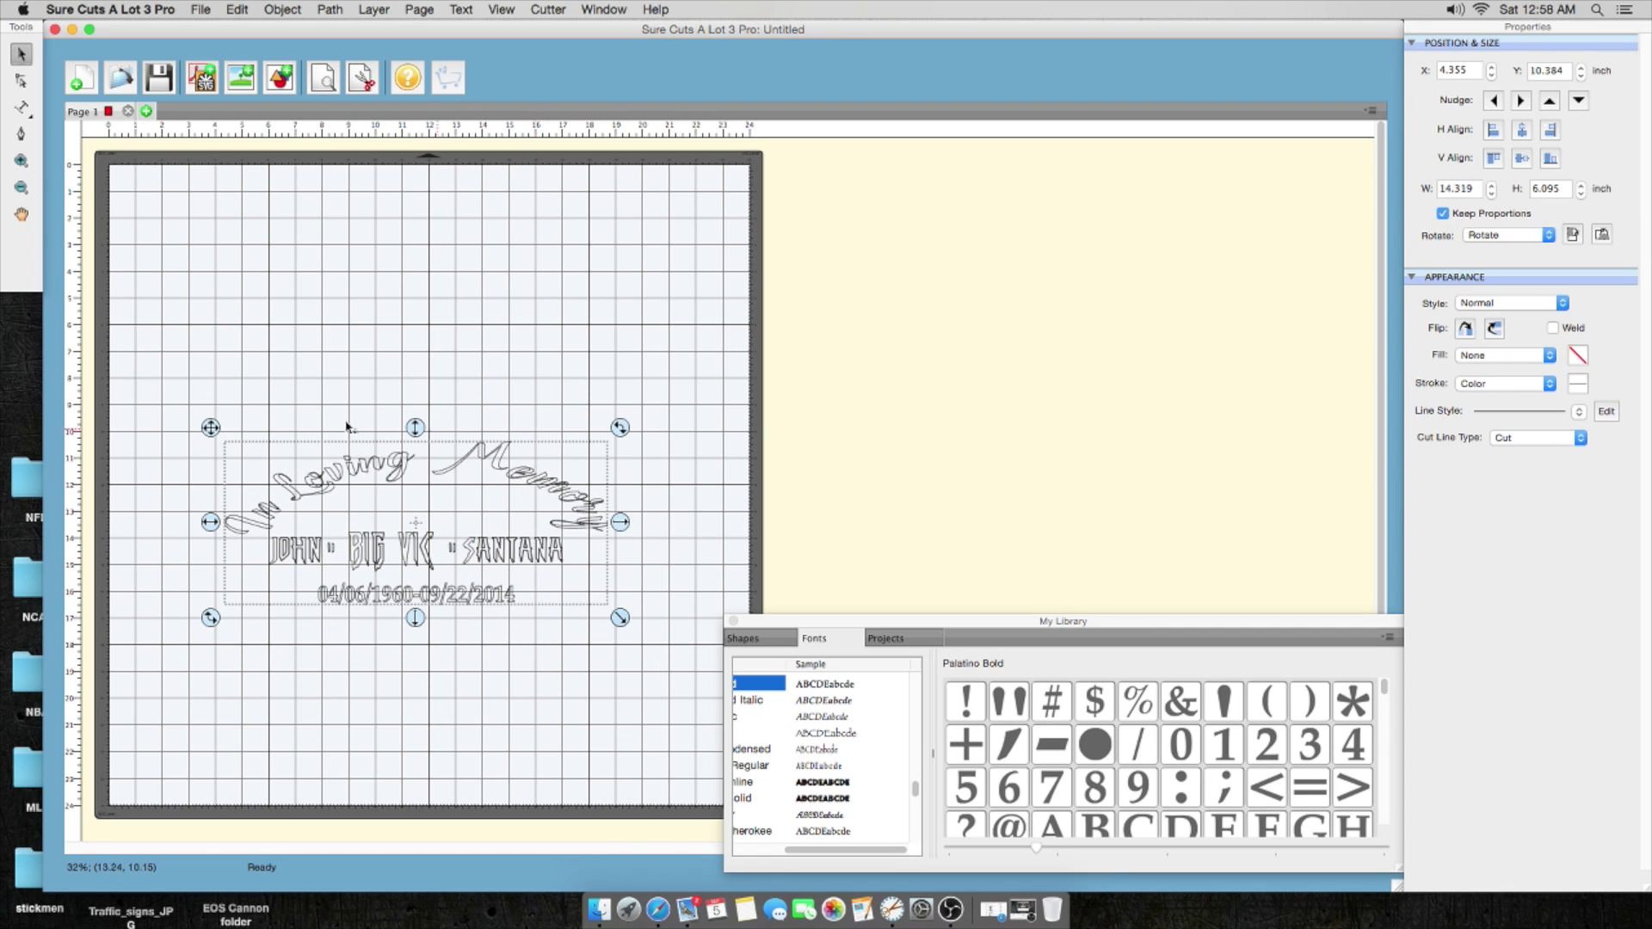
click(284, 11)
Step: Group the arched 'In Loving Memory' title, name and dates, then drag the group up-left on the mat
click(288, 74)
drag(338, 484, 328, 358)
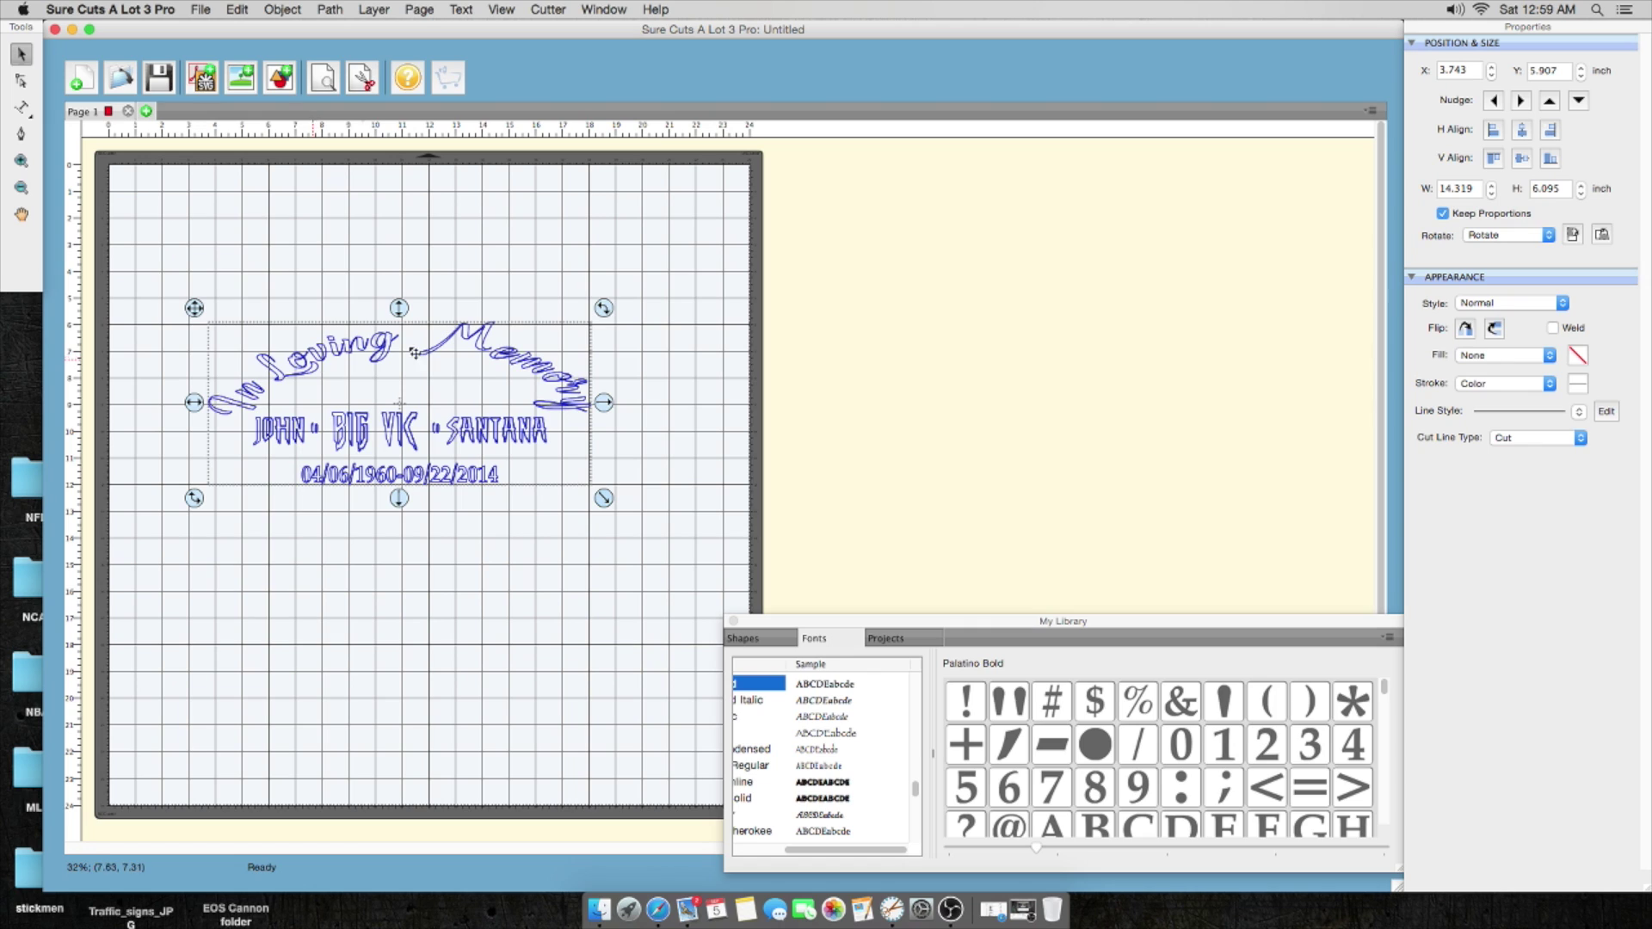
Step: Set the design's height to 4 in, turn off Keep Proportions, and set its width to 7 in
click(1562, 187)
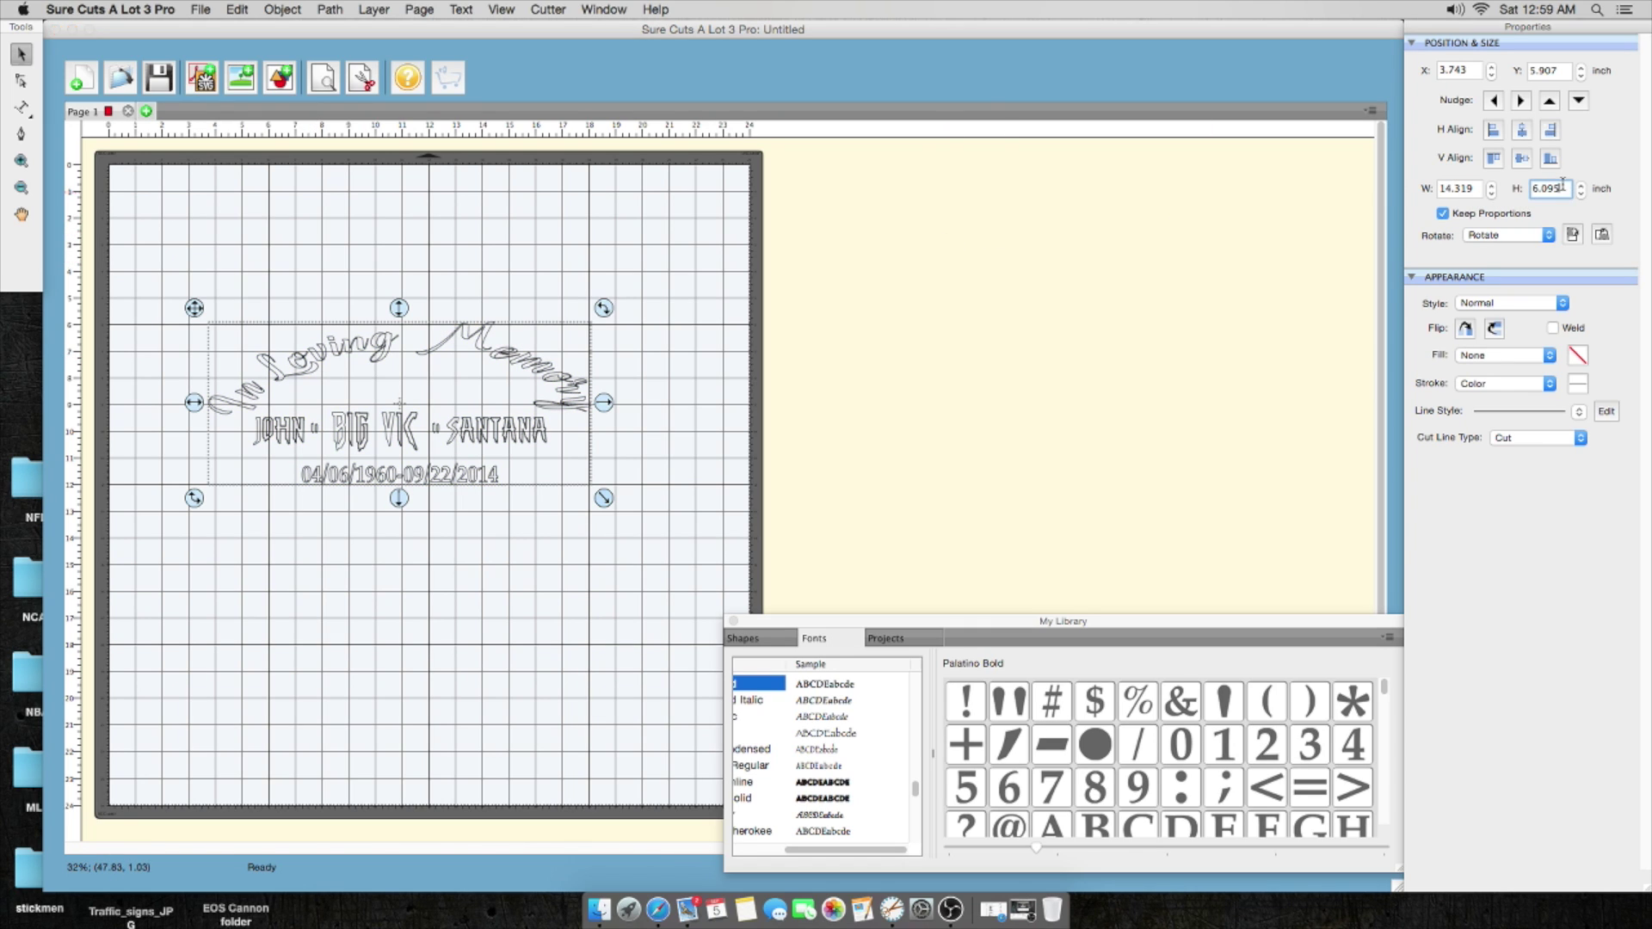
key(BackSpace)
key(BackSpace)
key(BackSpace)
key(BackSpace)
key(BackSpace)
text(4)
key(Return)
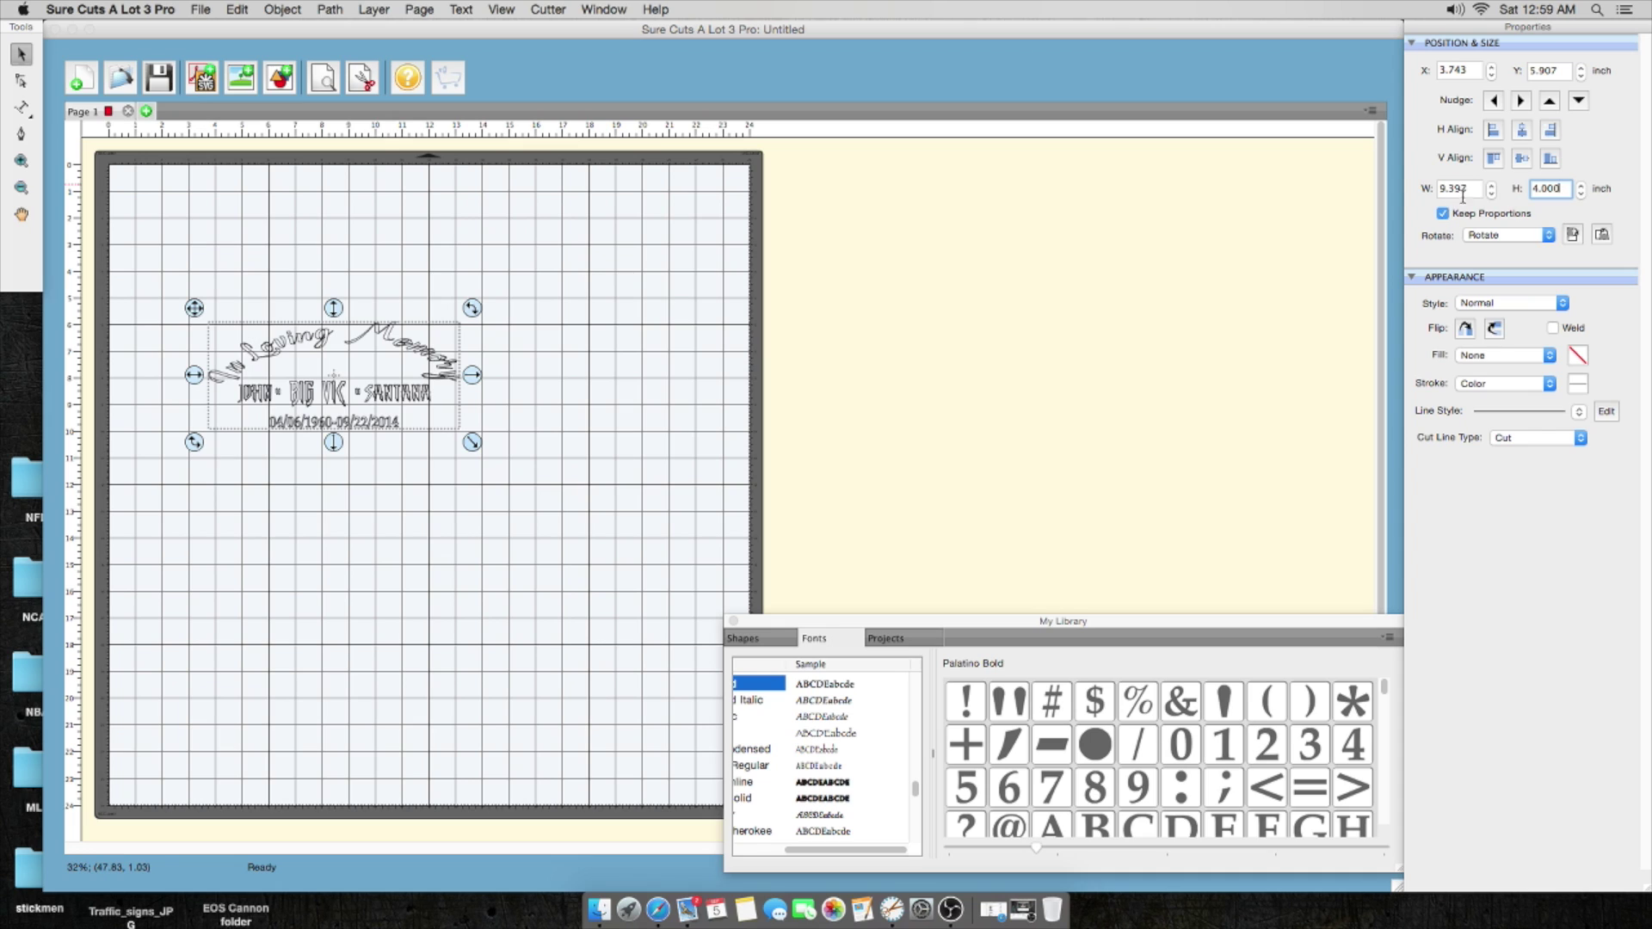
click(1444, 214)
click(1471, 188)
key(BackSpace)
key(BackSpace)
key(BackSpace)
key(BackSpace)
key(BackSpace)
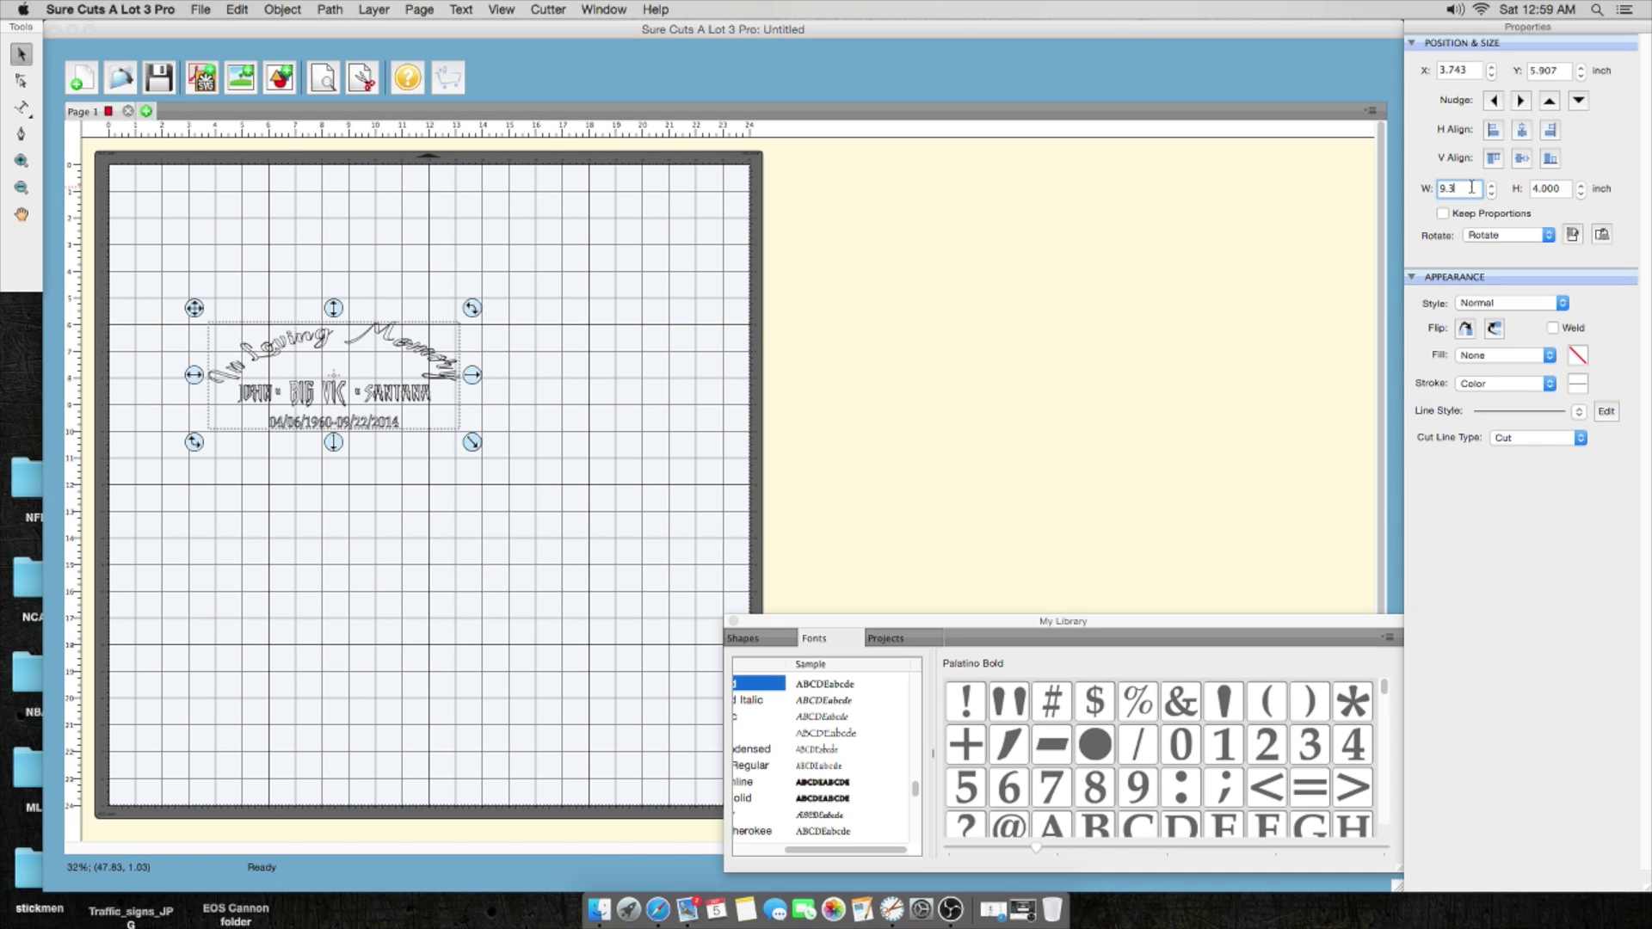
text(7)
key(Return)
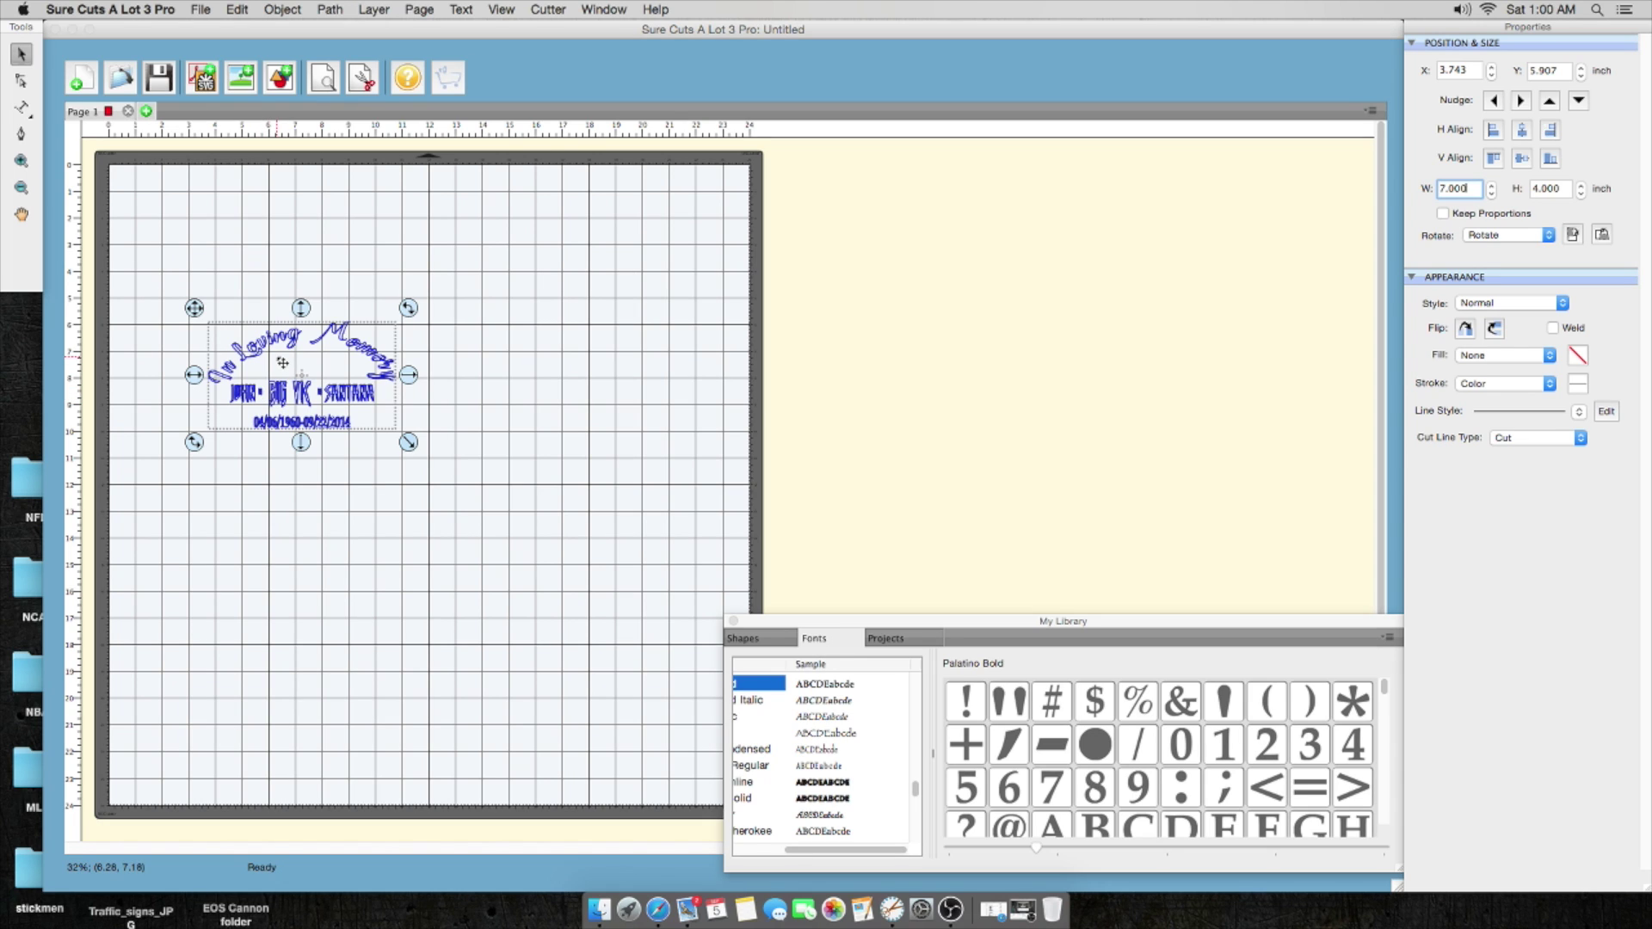
scroll(236, 309, down, 1)
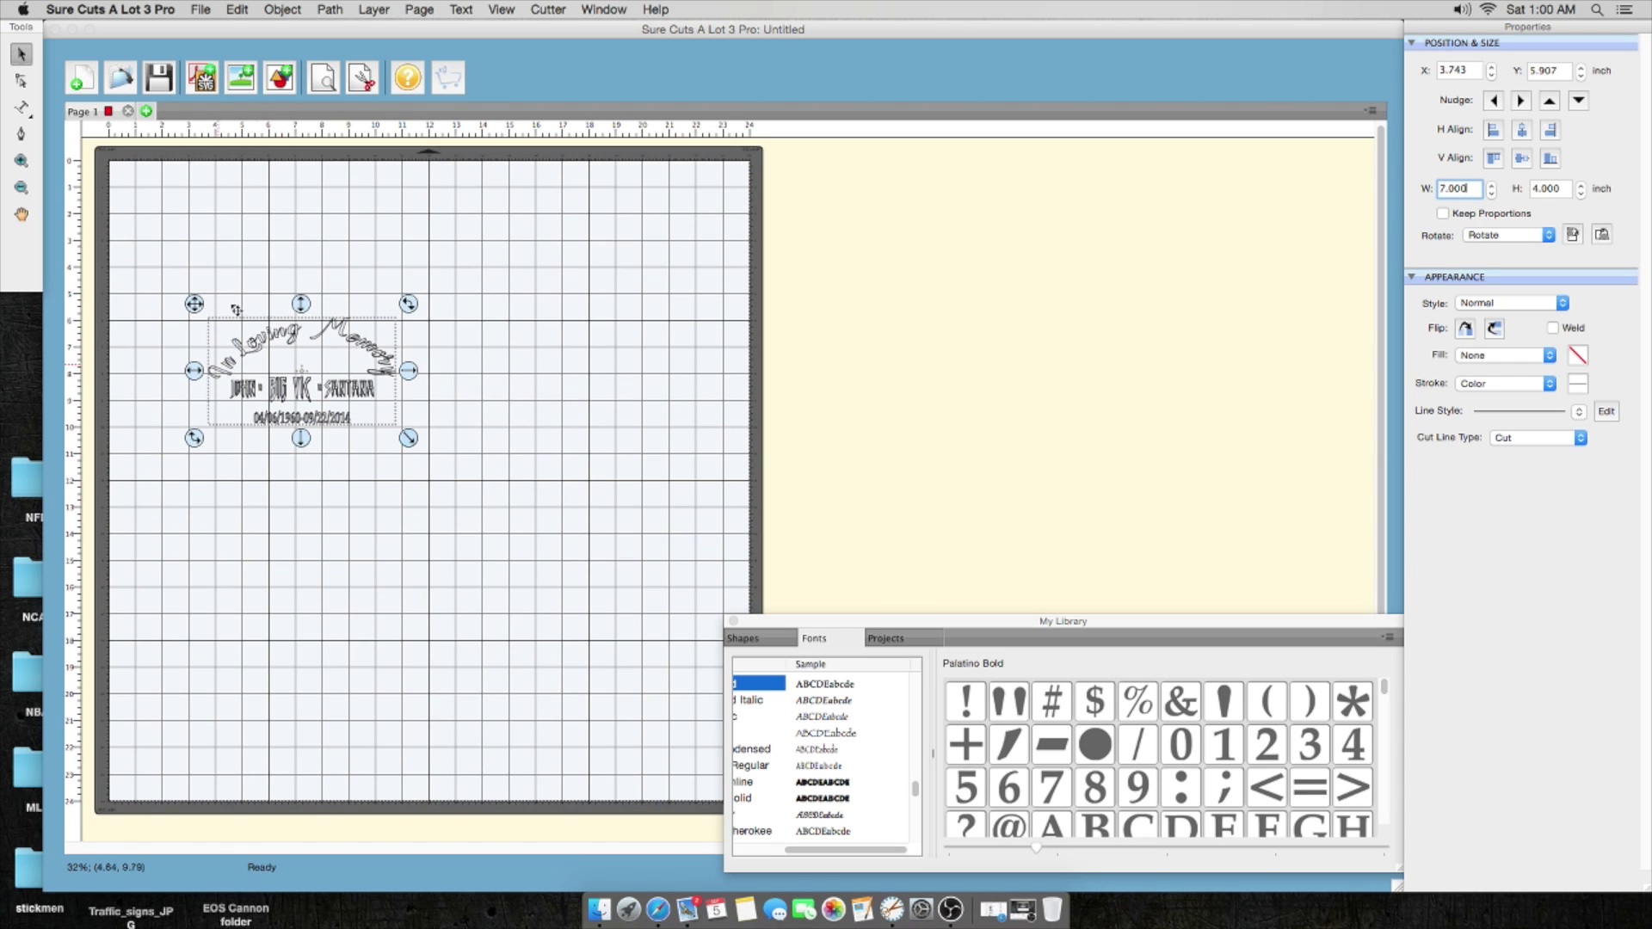
click(266, 342)
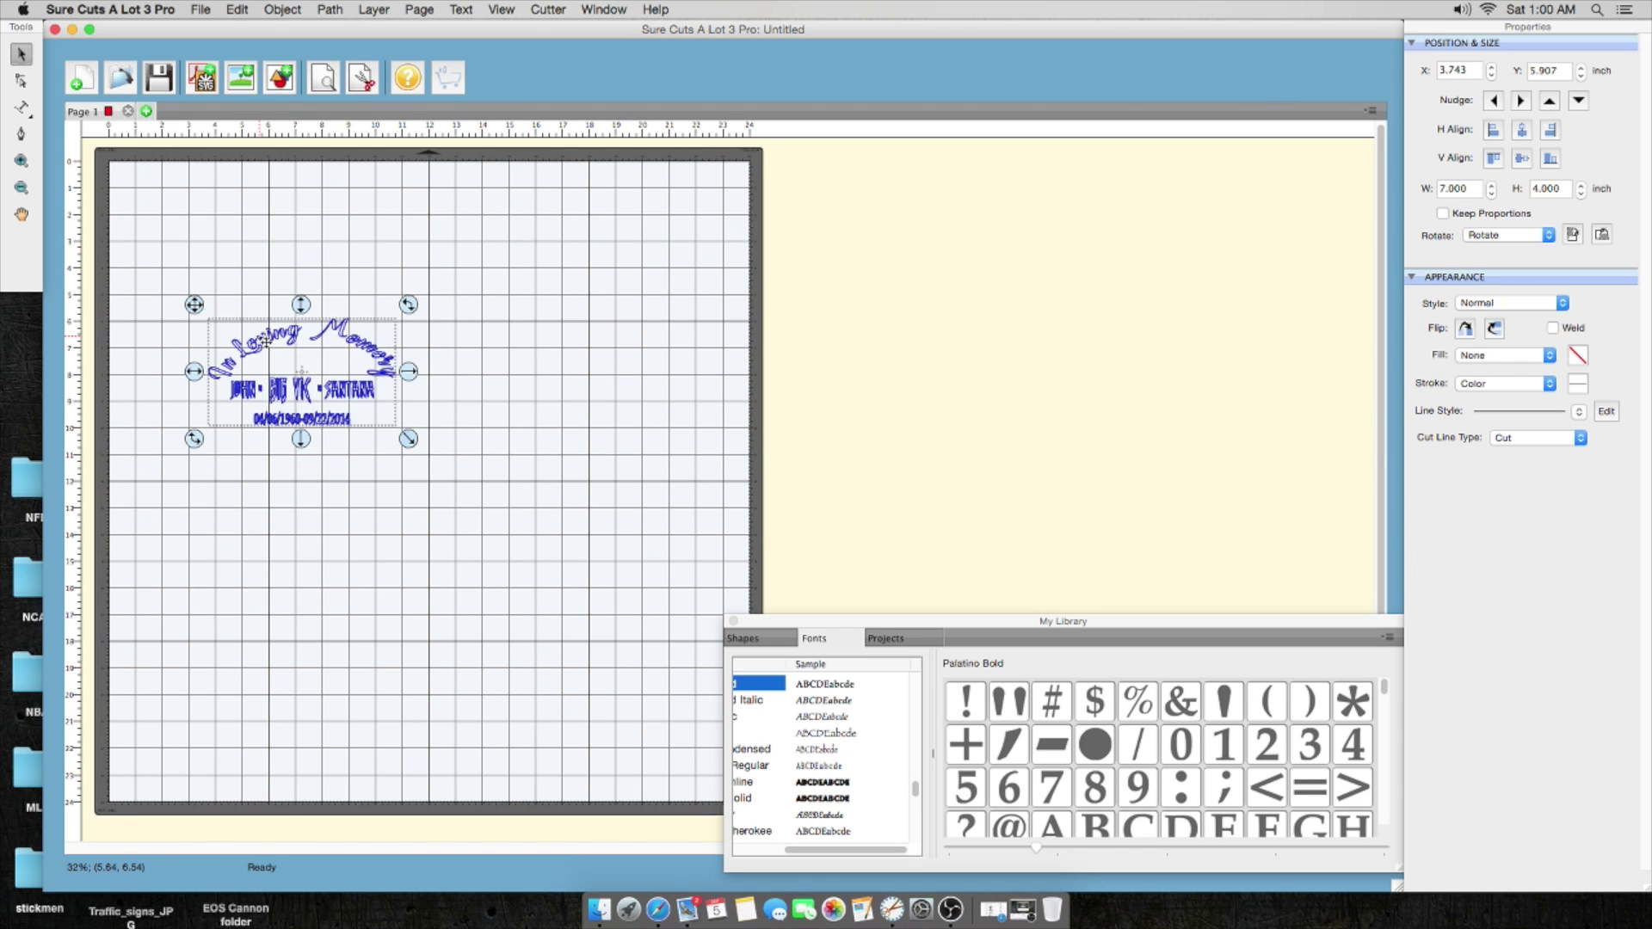
right_click(267, 341)
click(292, 436)
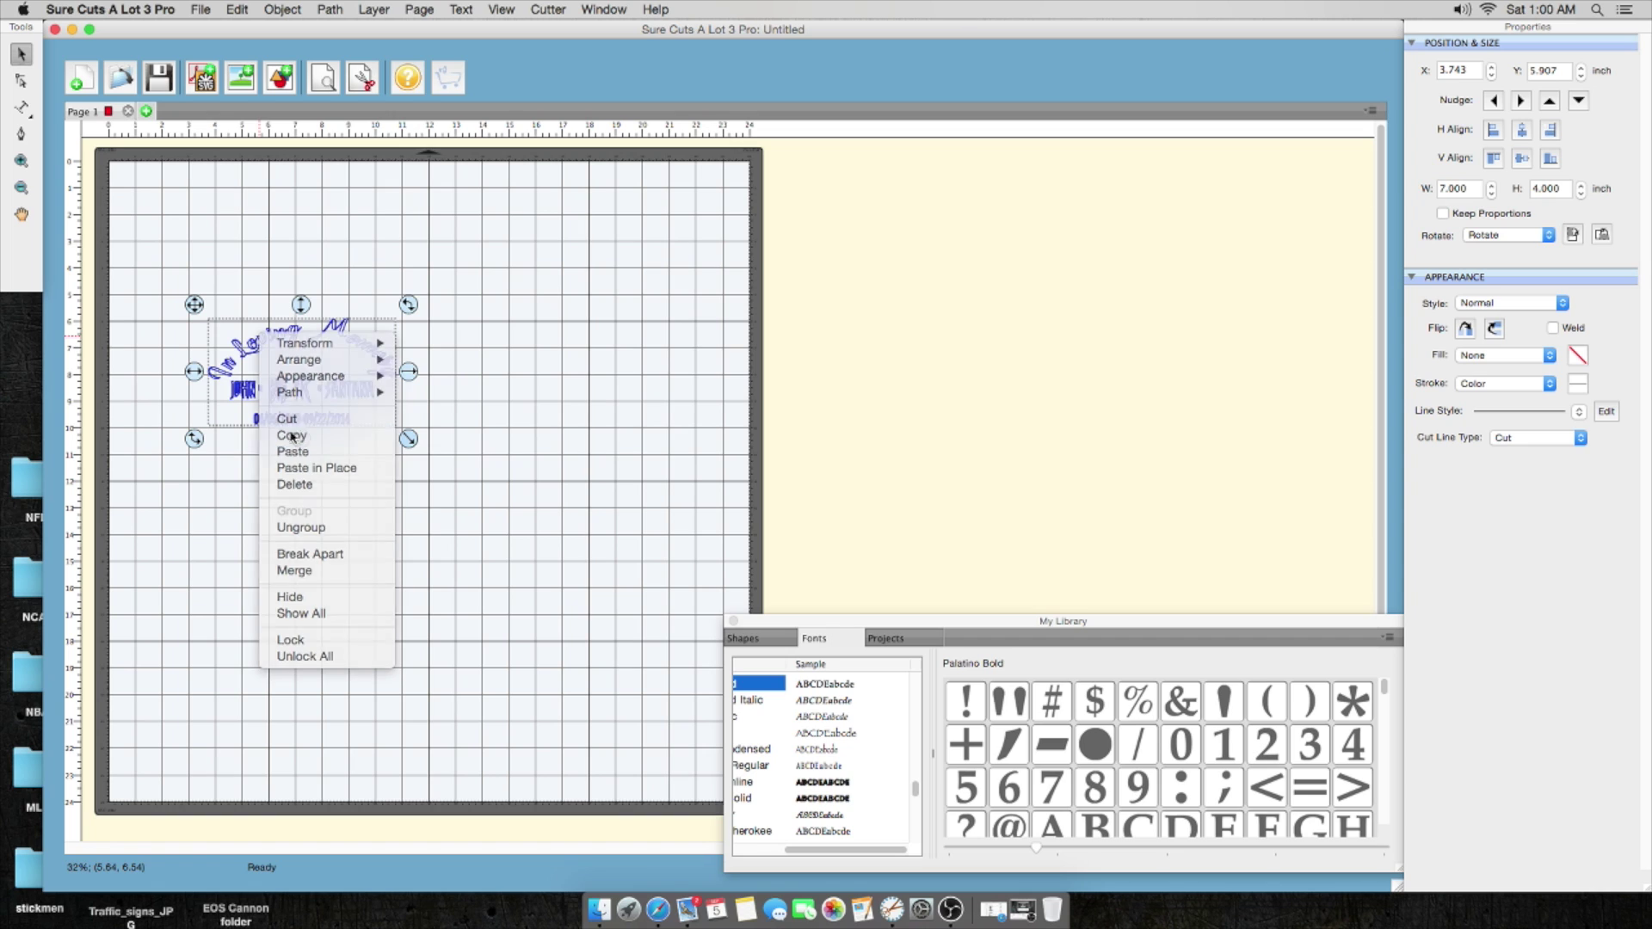
right_click(506, 303)
click(538, 422)
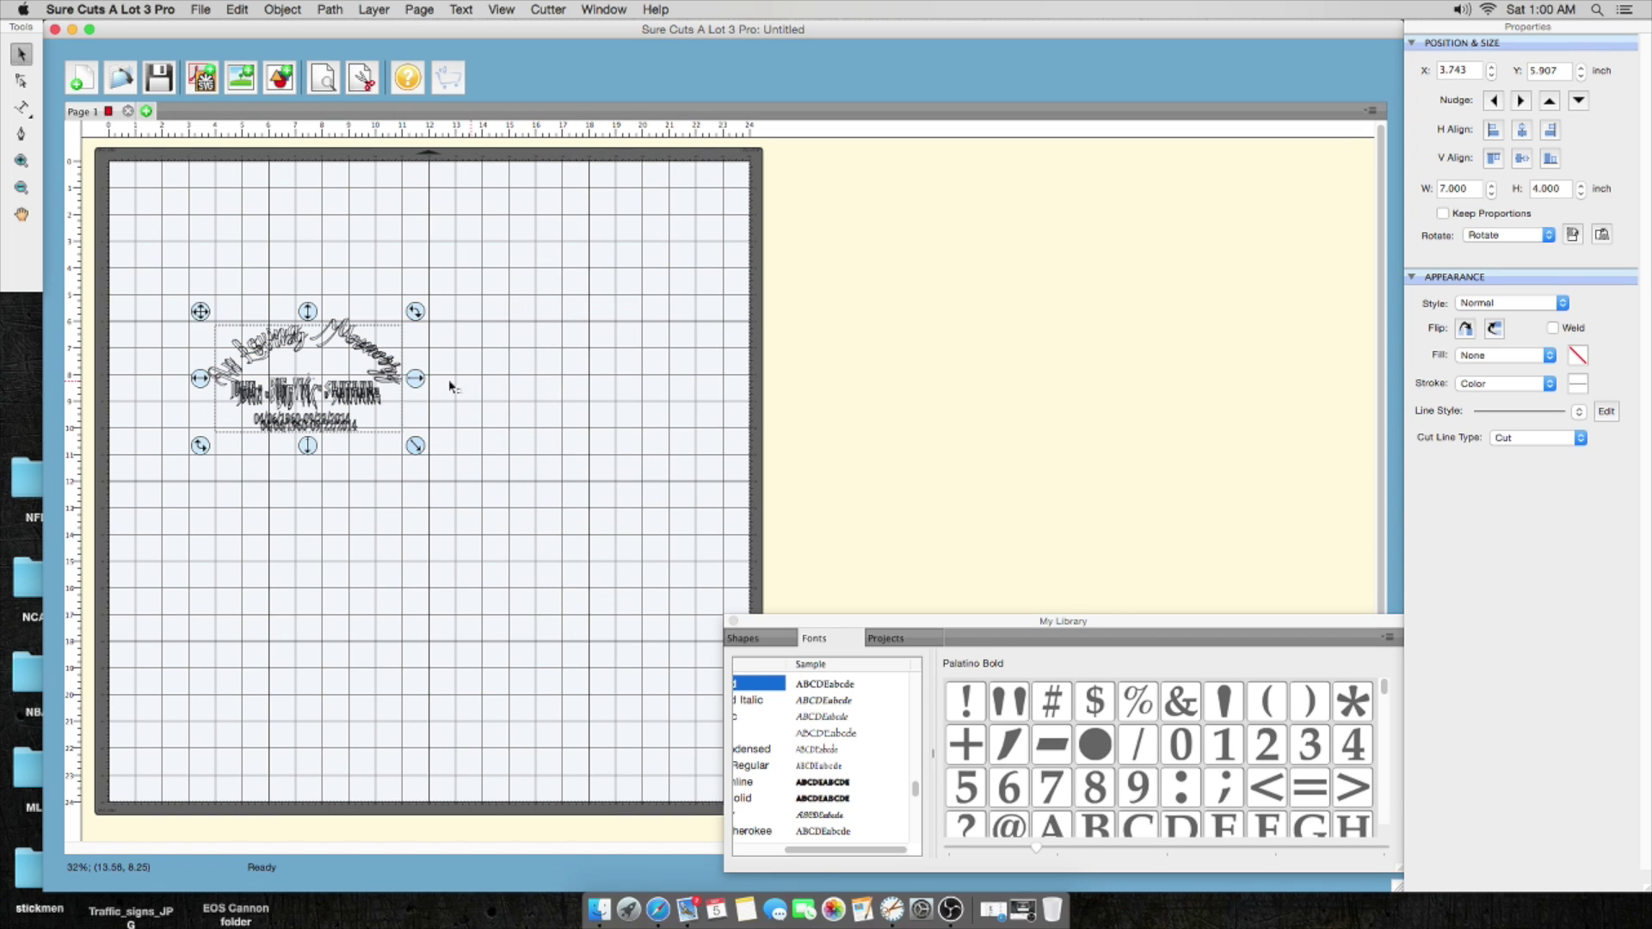
drag(386, 383, 607, 391)
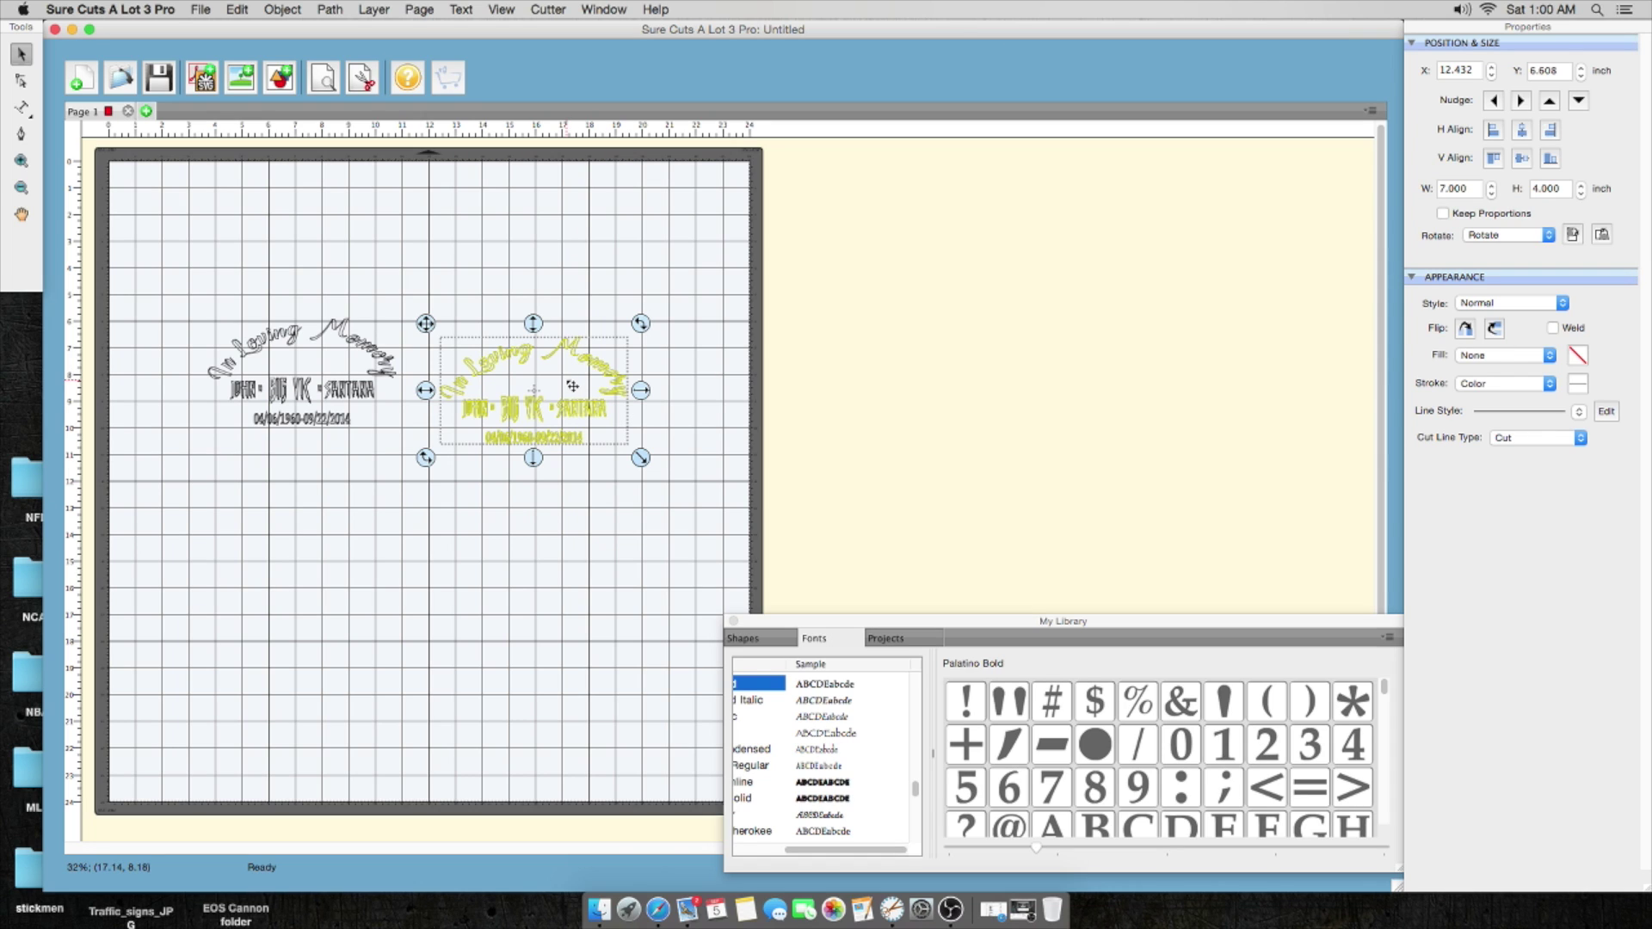
key(Delete)
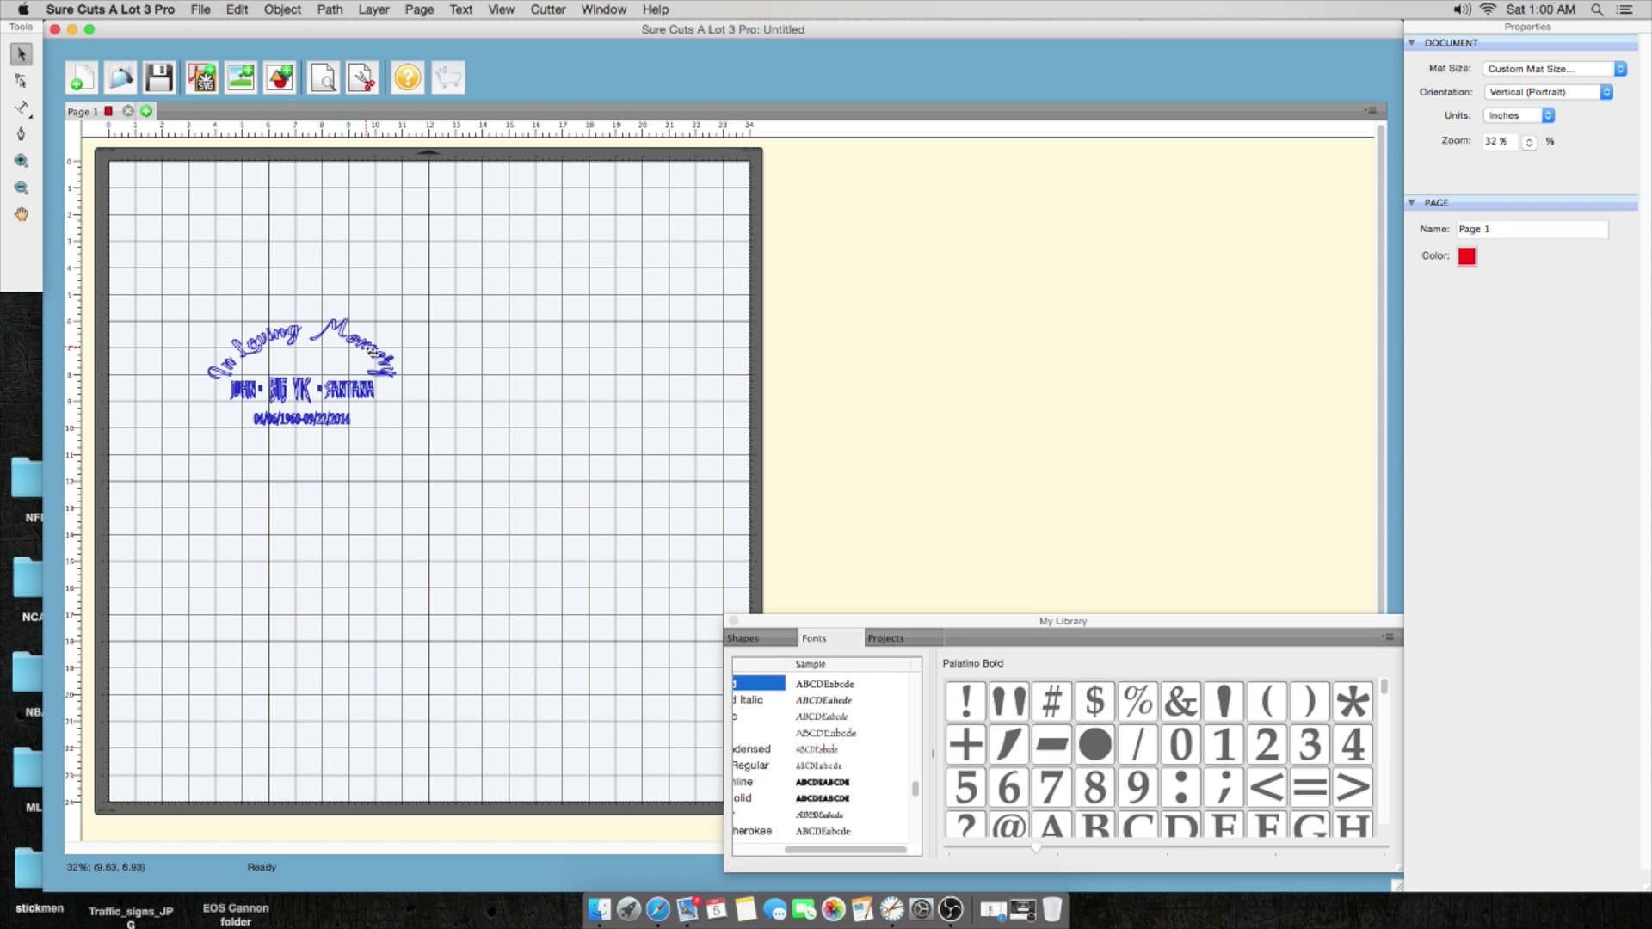
drag(375, 352, 357, 312)
Step: Close the My Library panel and zoom in three steps on the memorial design
click(734, 620)
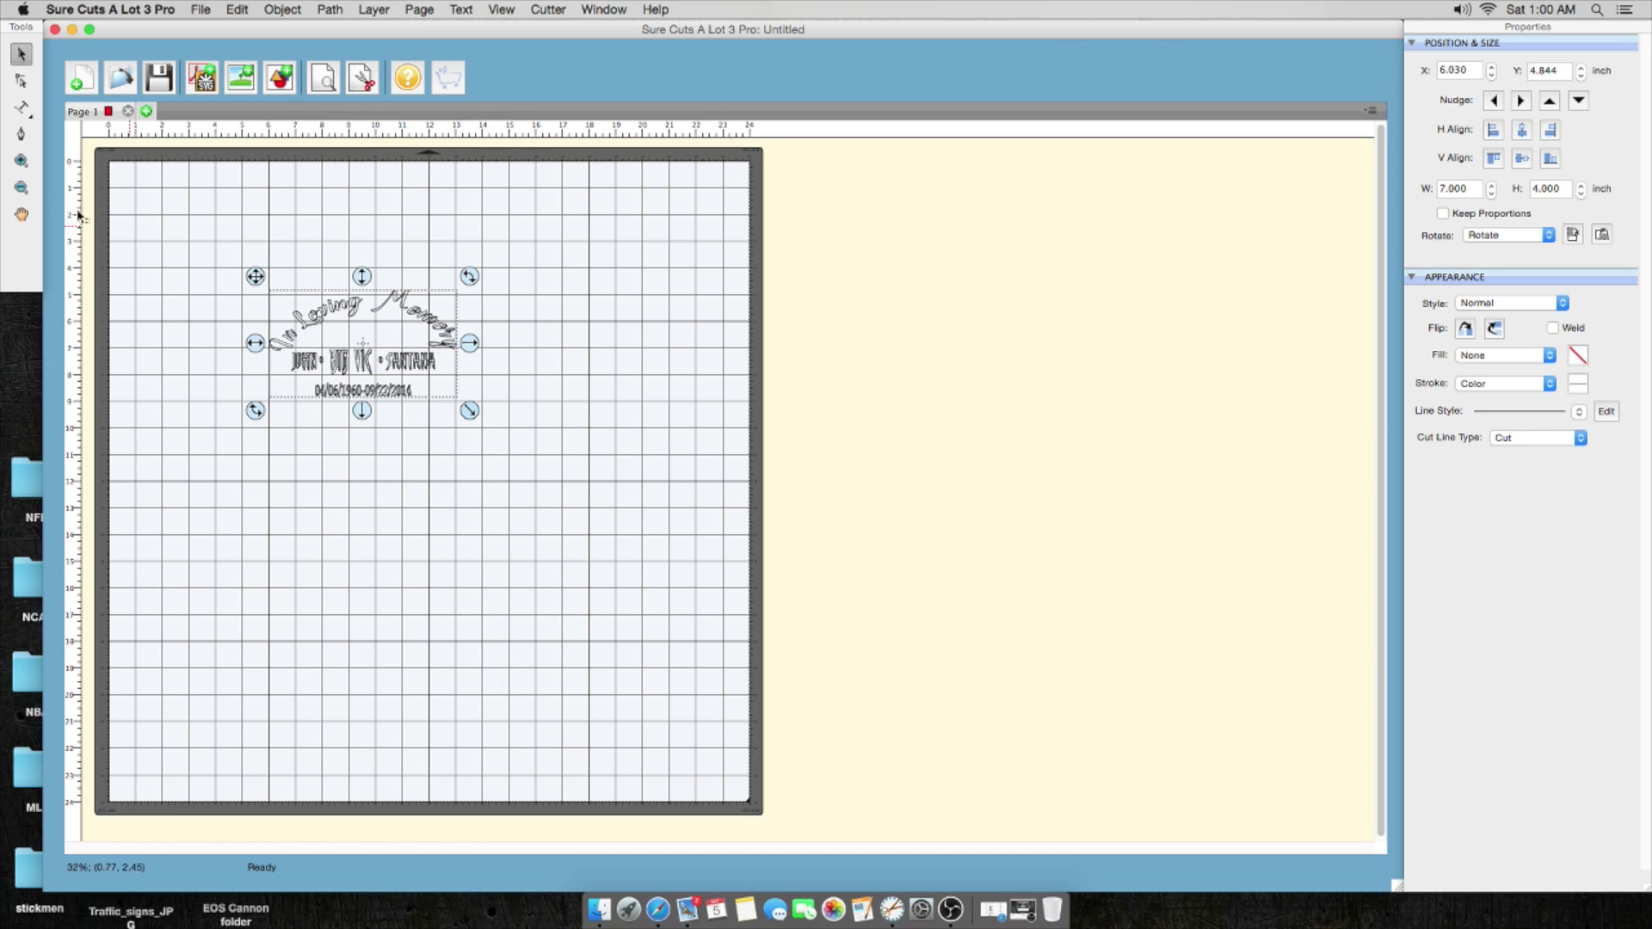
click(21, 162)
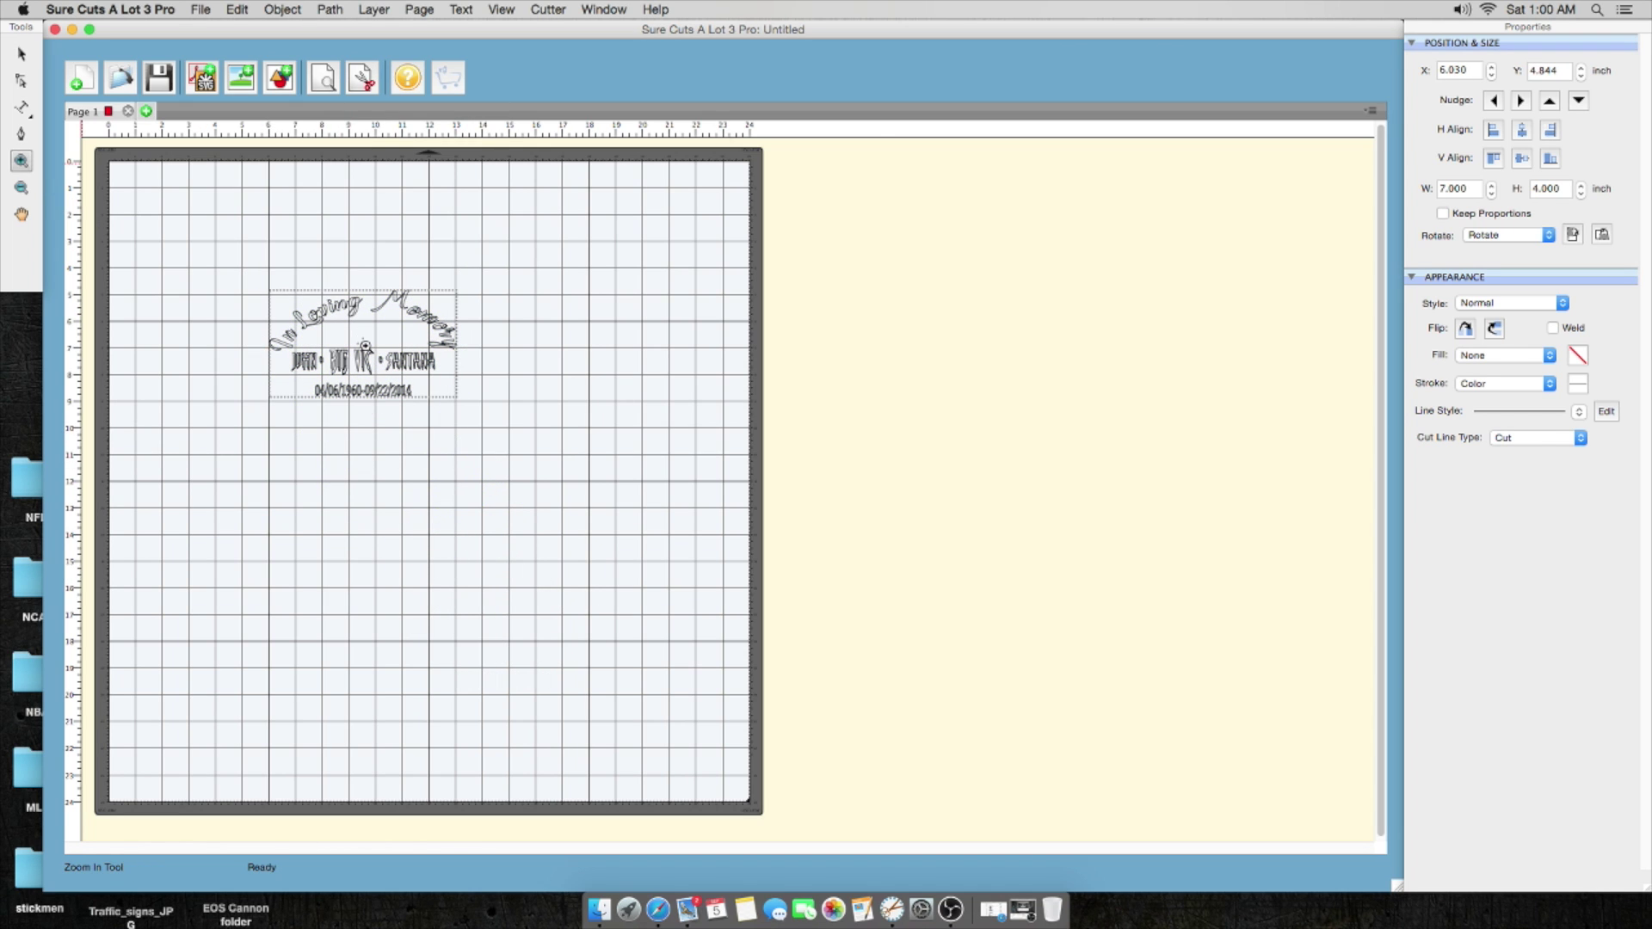
click(365, 346)
click(355, 351)
click(361, 349)
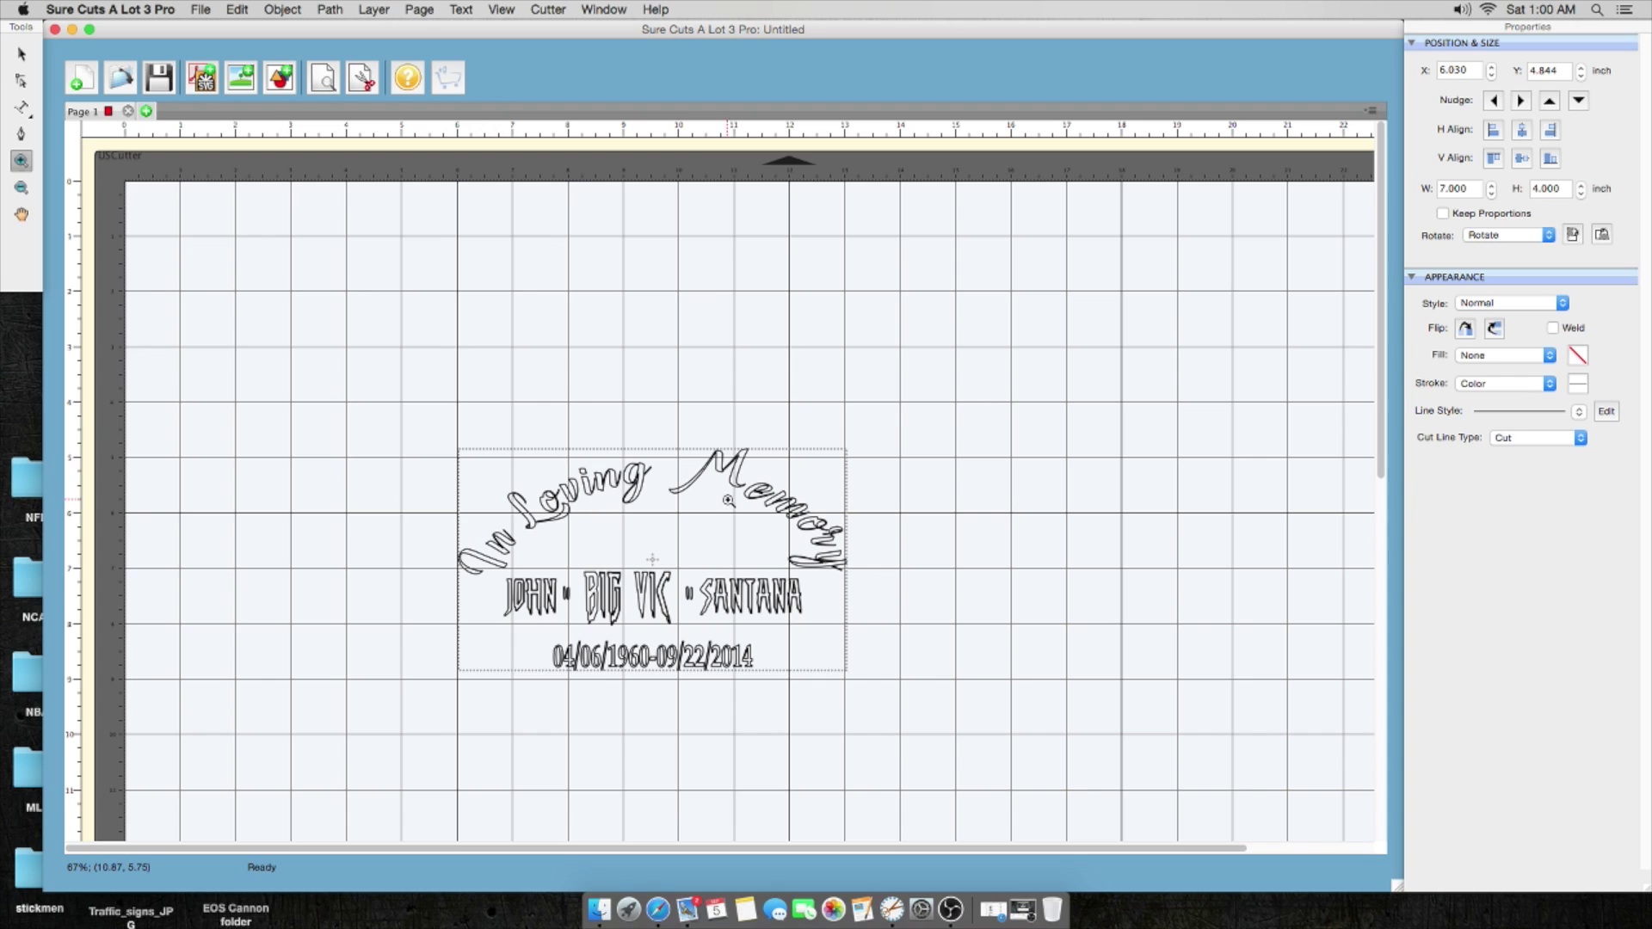